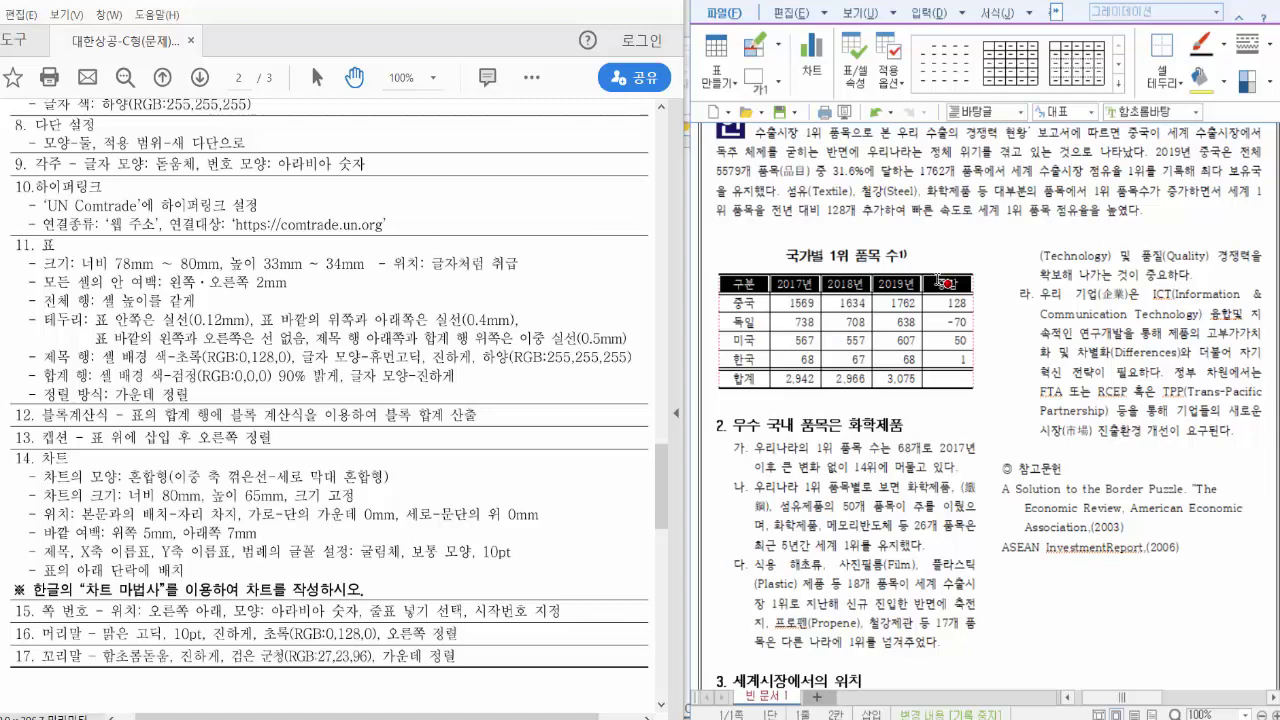
- Fill the table's header row with green (RGB 0,128,0) from the 오피스 colour palette, applying it to each selected cell
key("l")
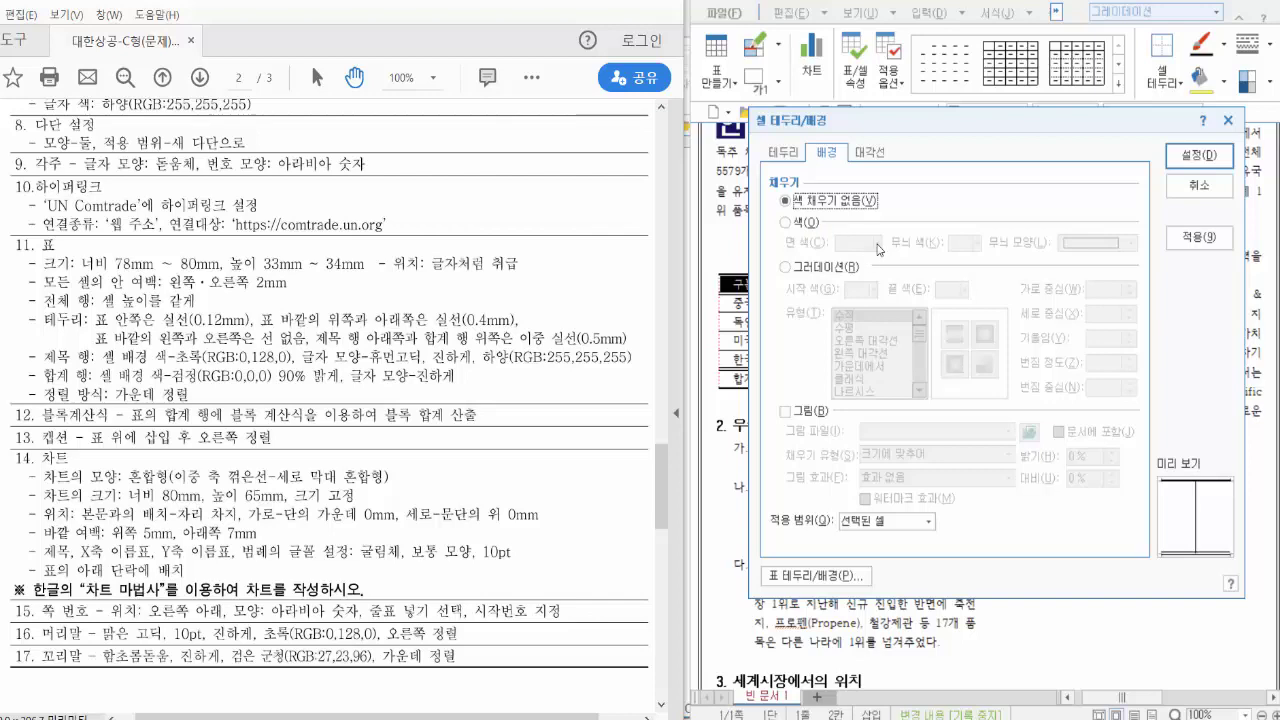
left_click(1197, 186)
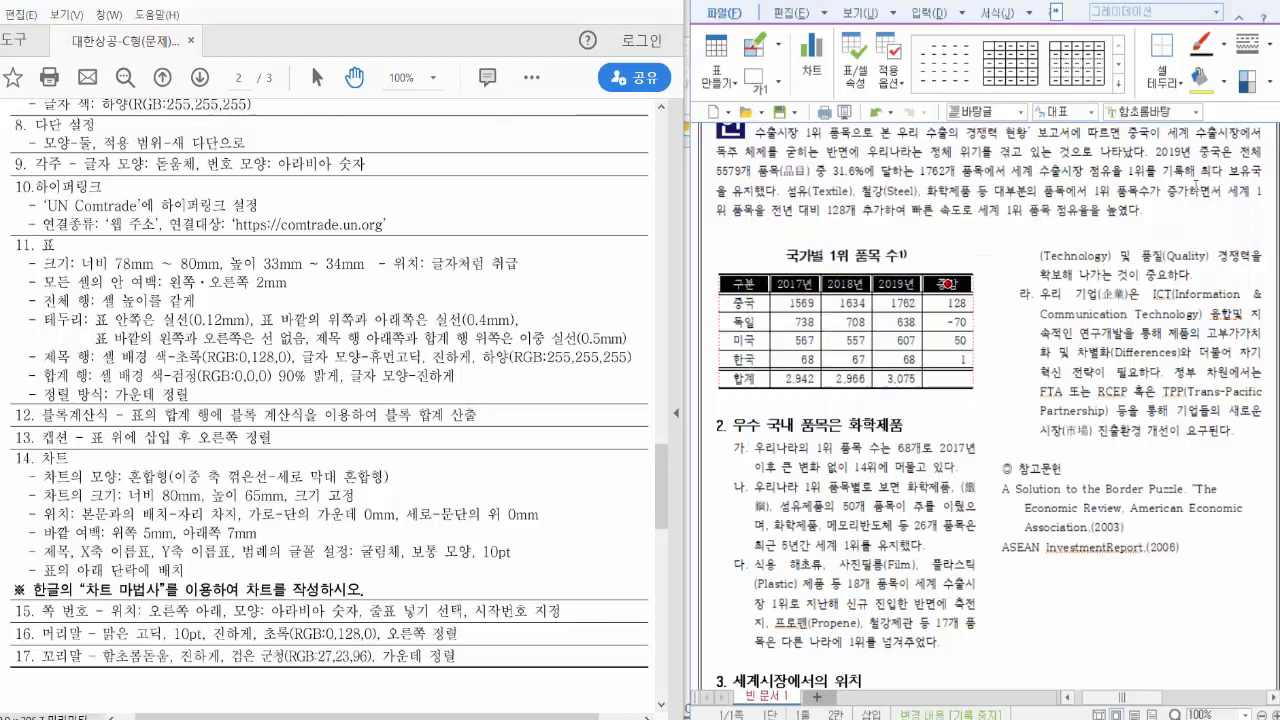
right_click(802, 282)
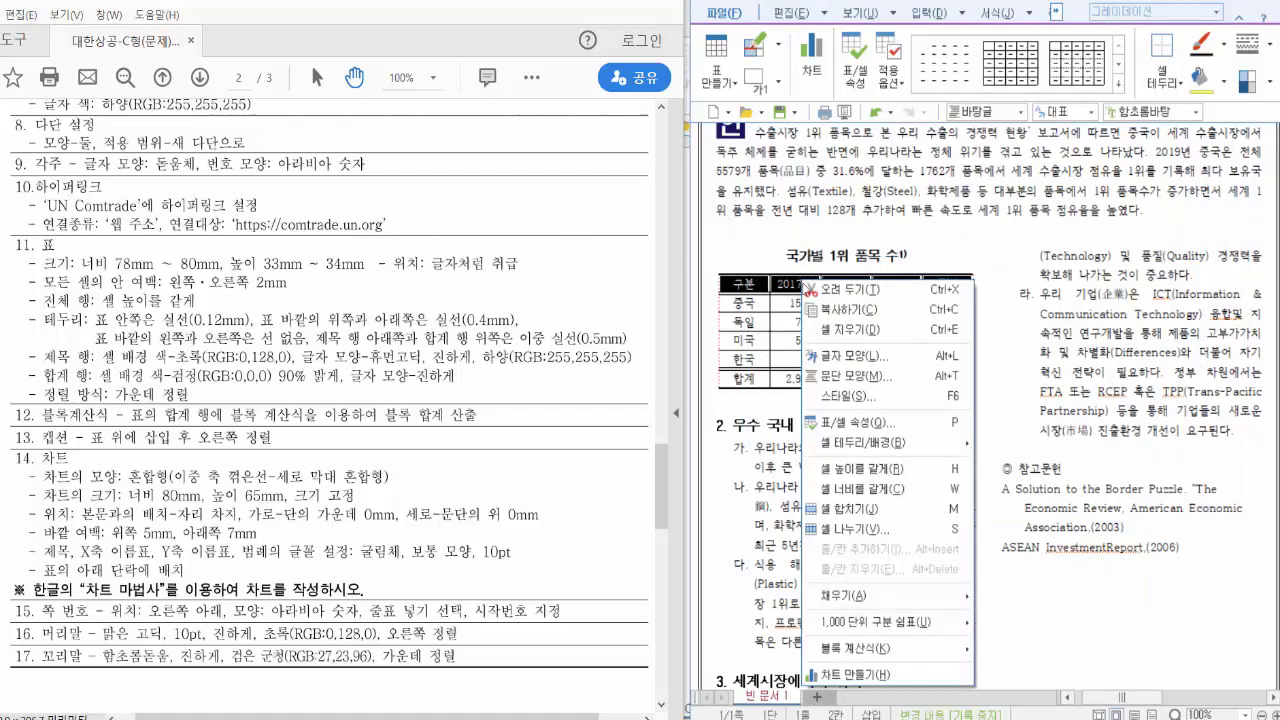
mouse_move(882, 446)
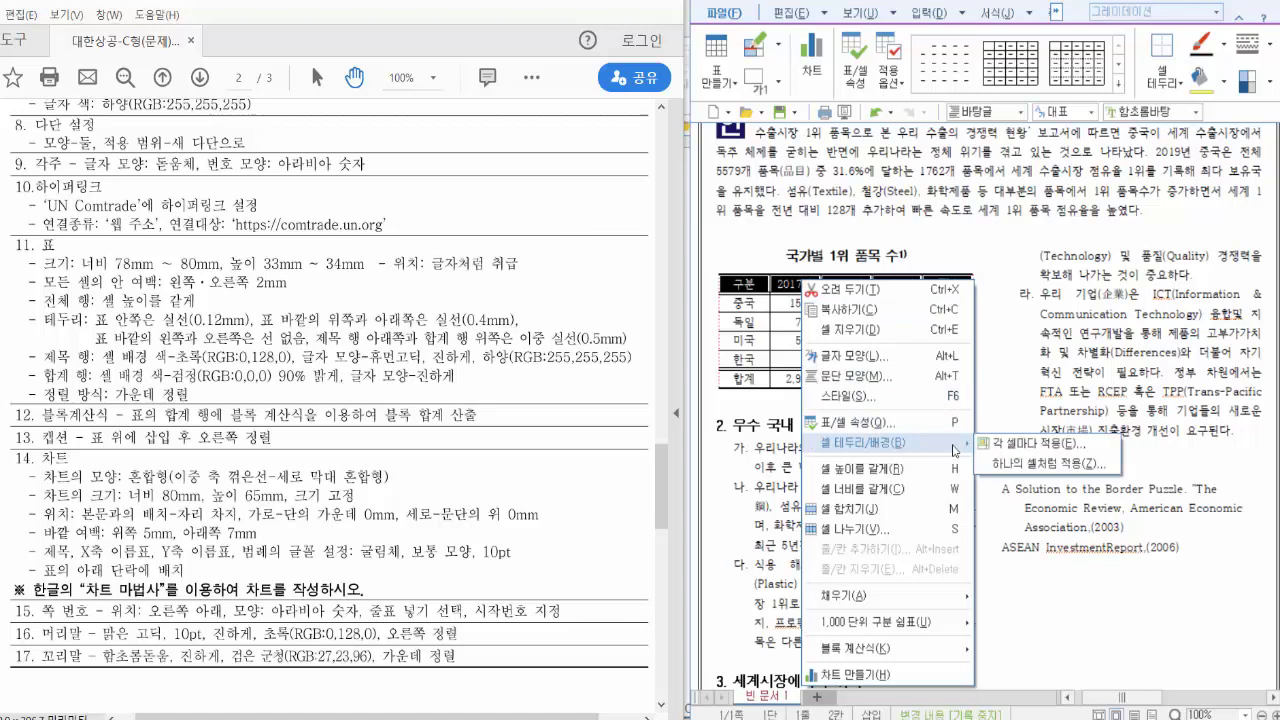
left_click(1021, 447)
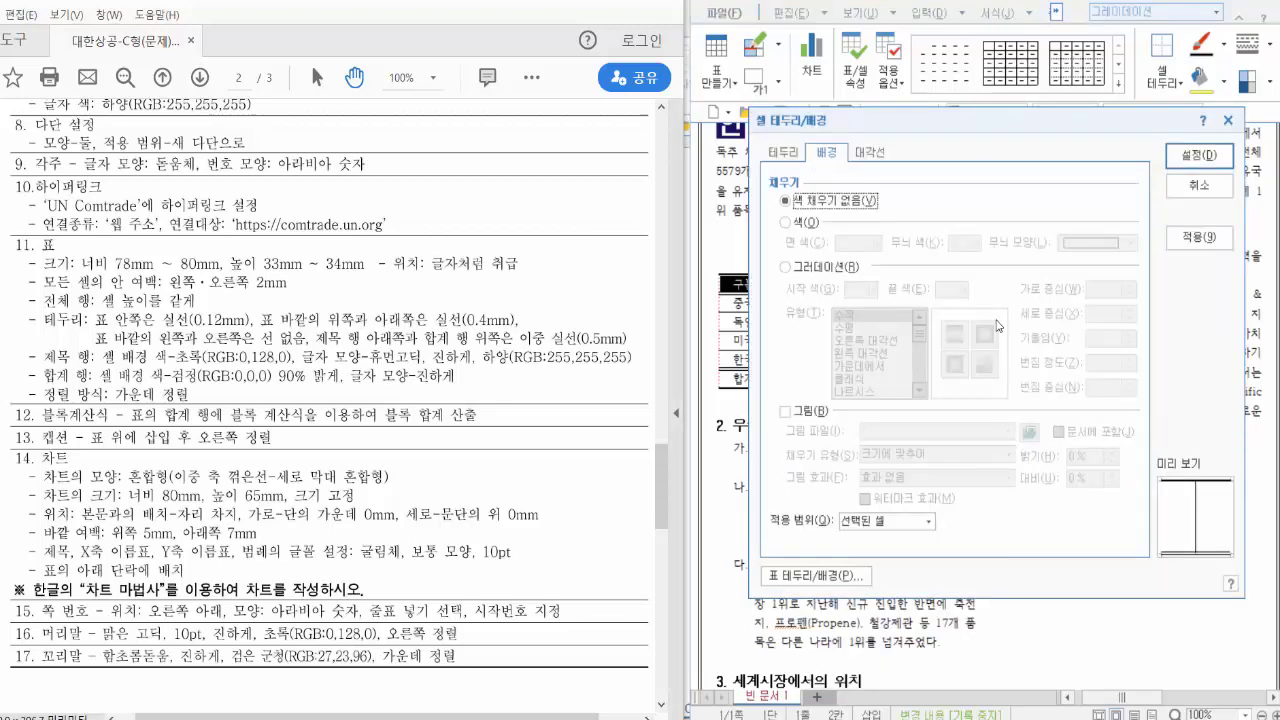
left_click(795, 225)
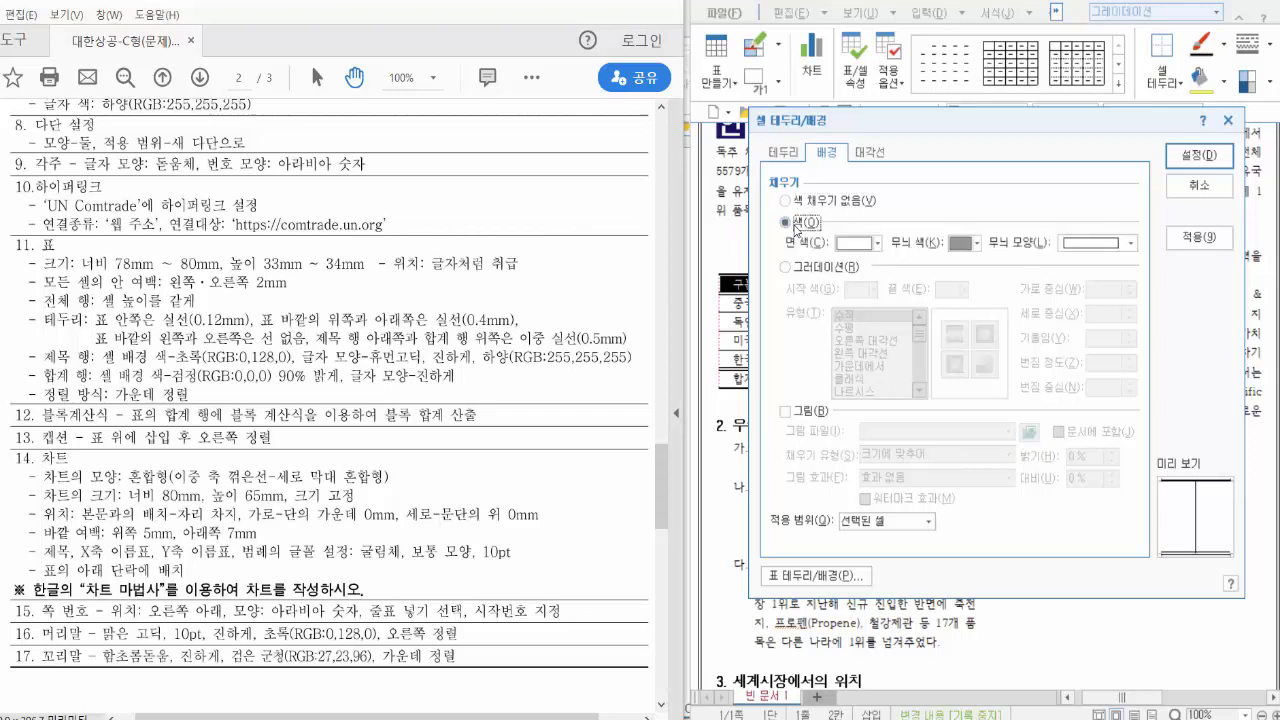
left_click(860, 243)
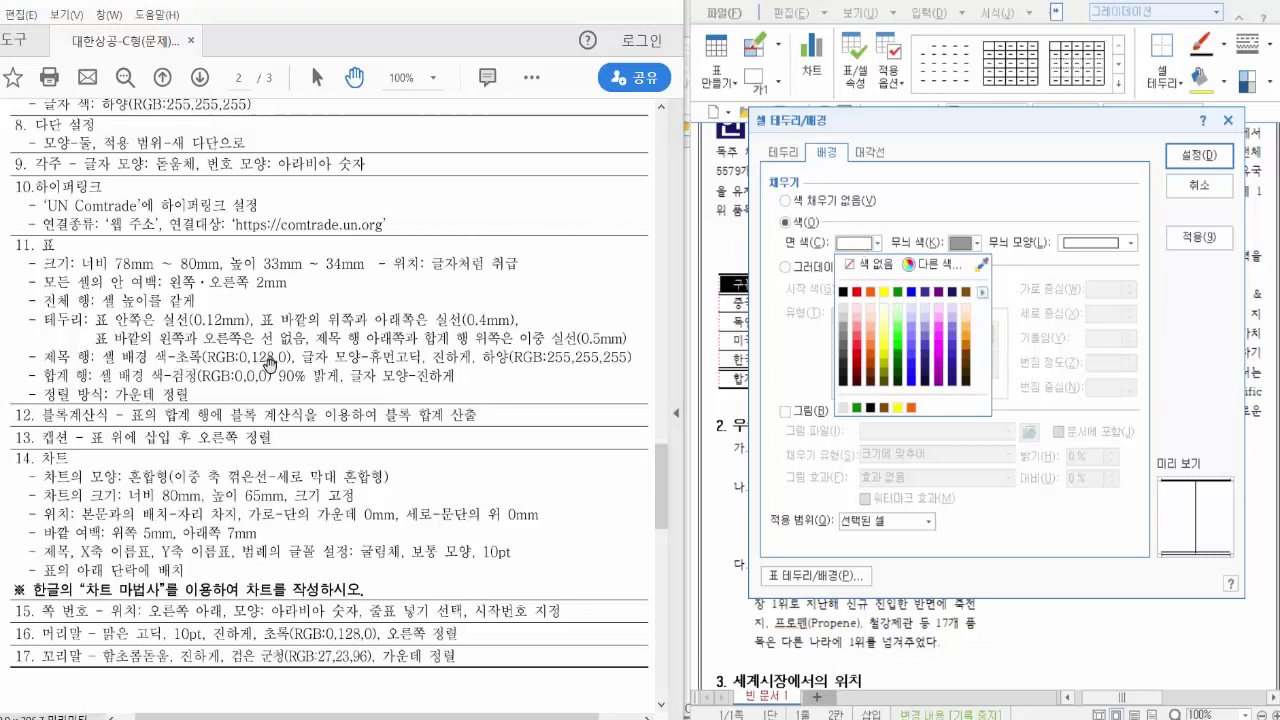
left_click(985, 294)
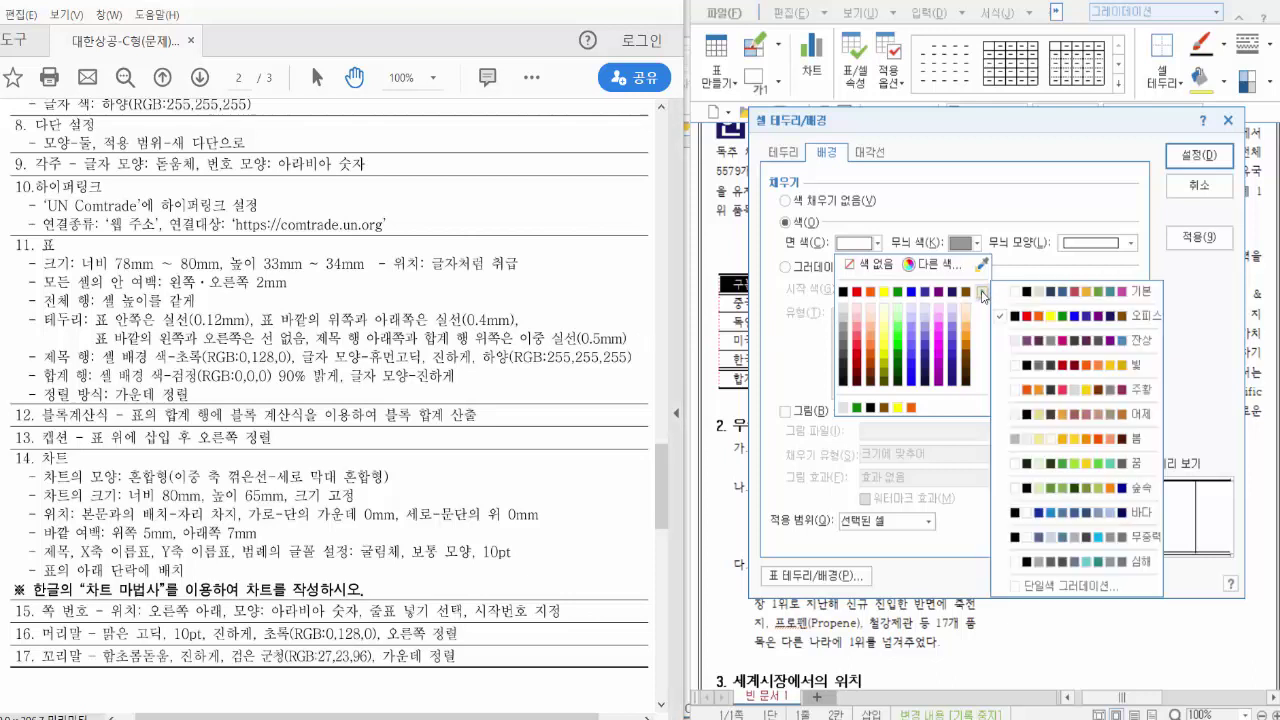
left_click(1118, 318)
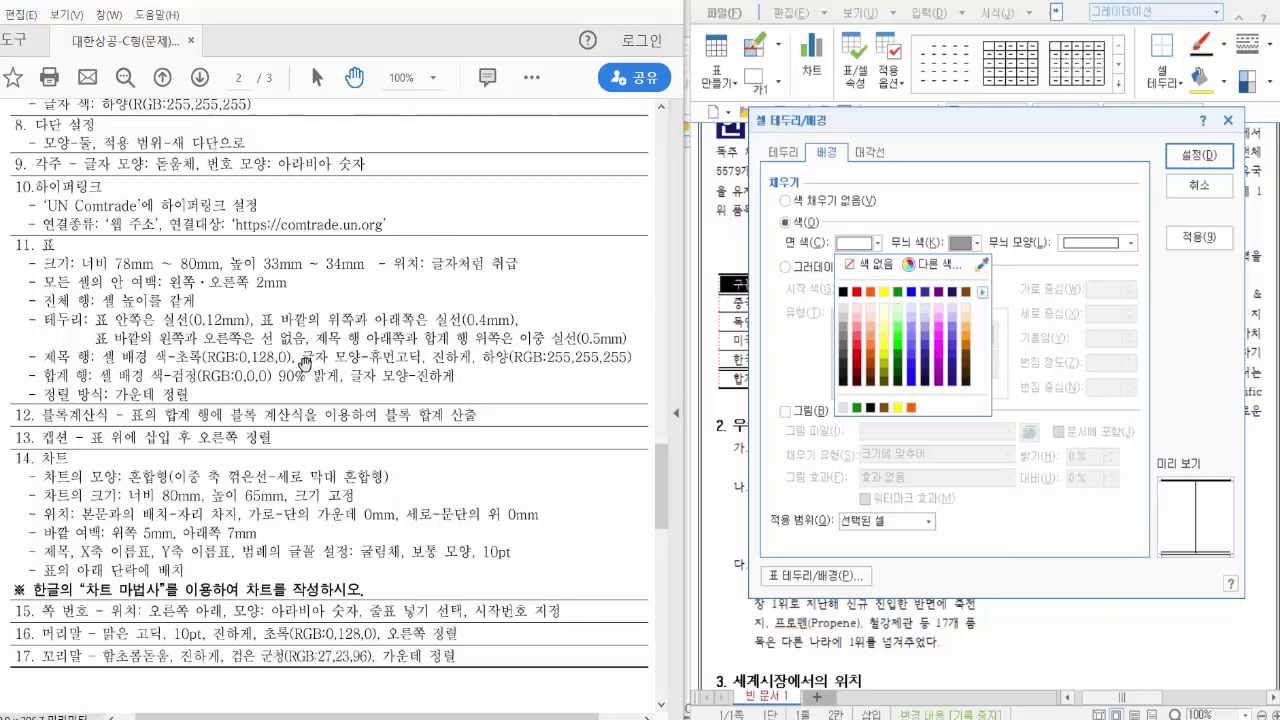
left_click(898, 292)
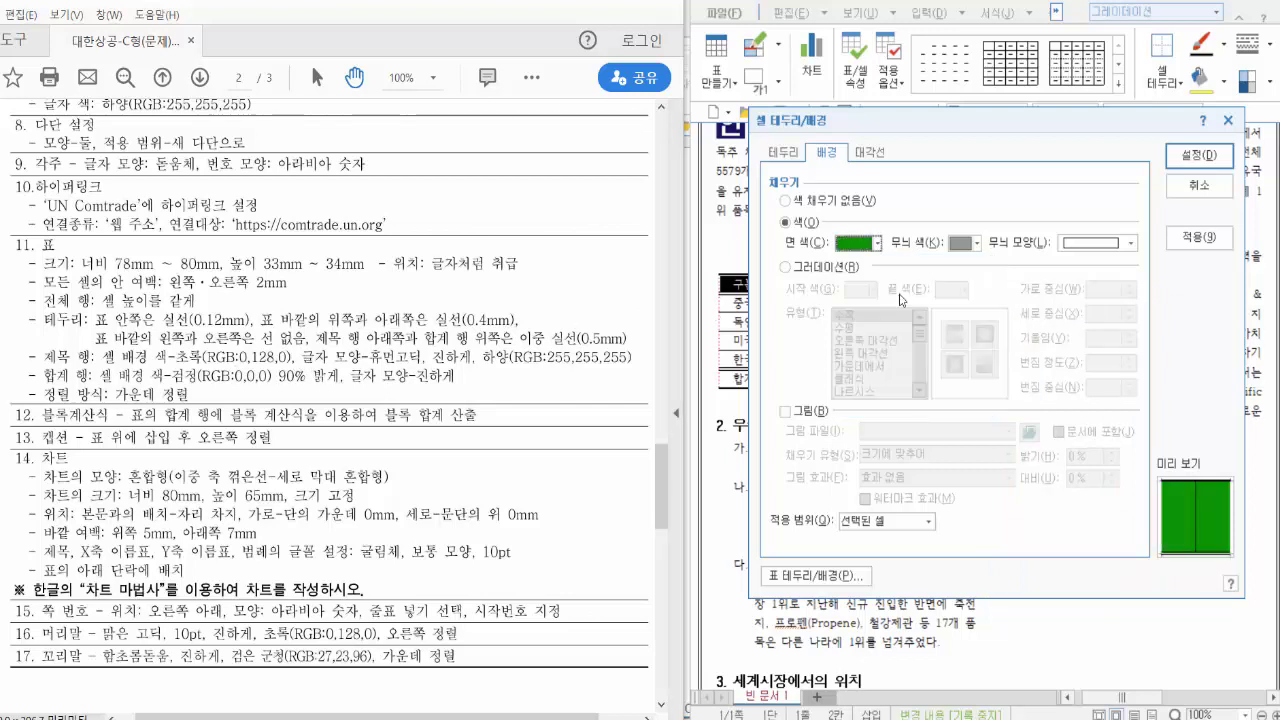
left_click(1198, 155)
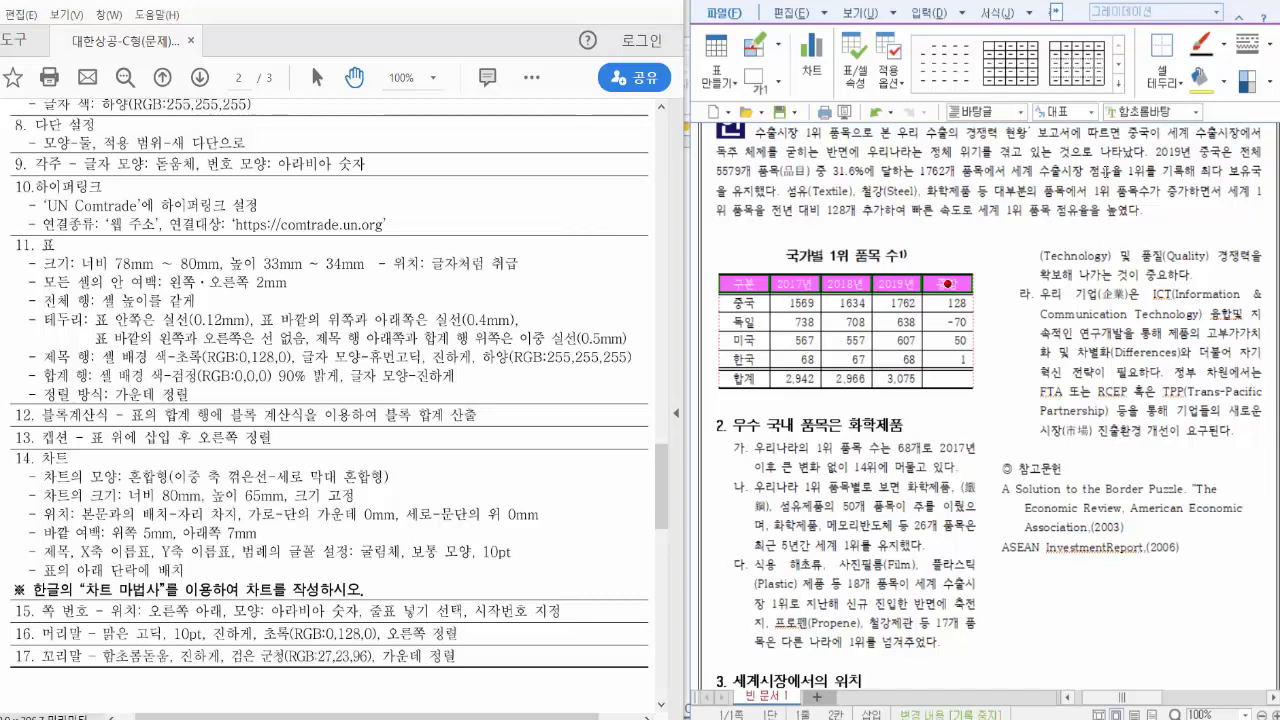
- Format the header row's text in the 휴먼고딕 font, bold and white
key("alt+l")
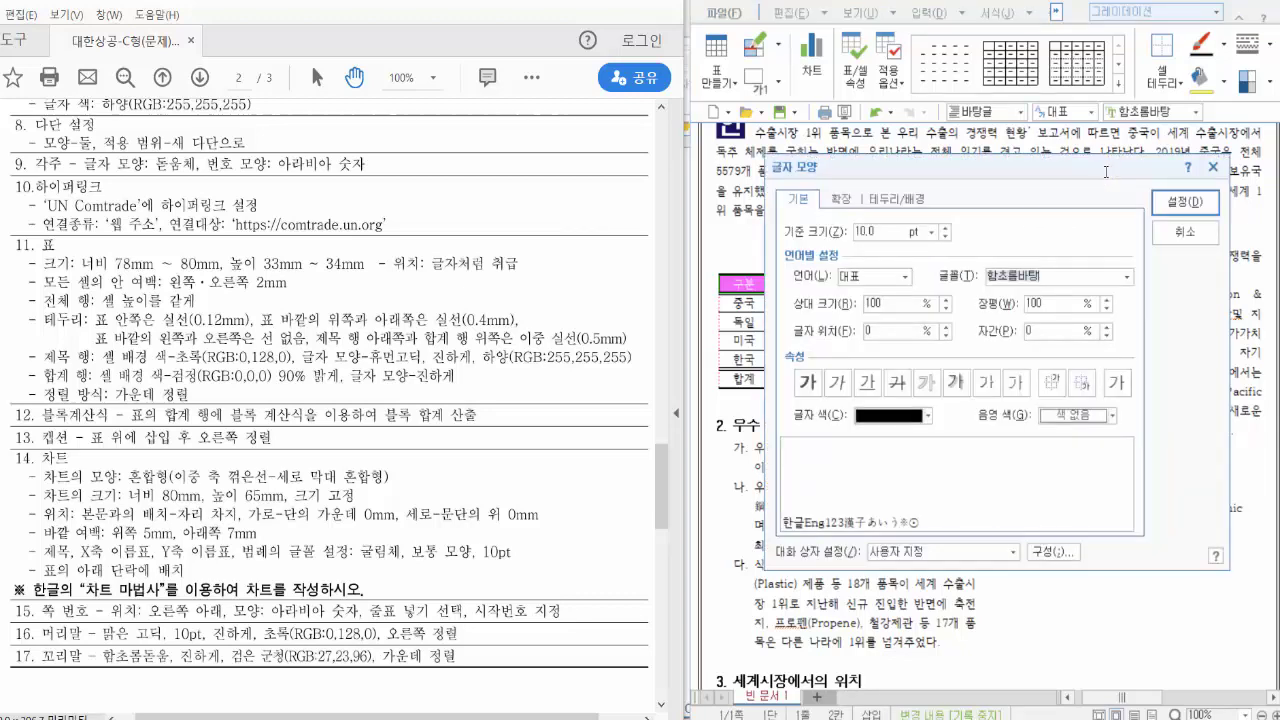
left_click(1047, 281)
type("gblaus")
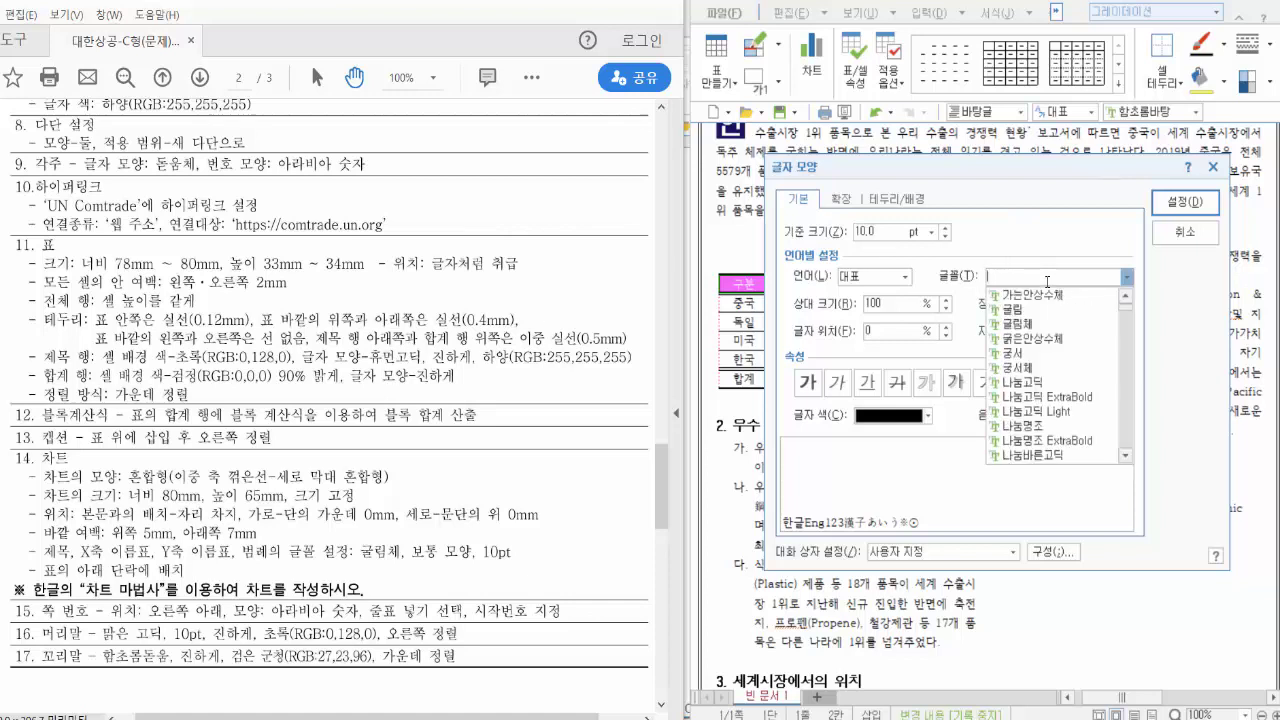
type("rhelr")
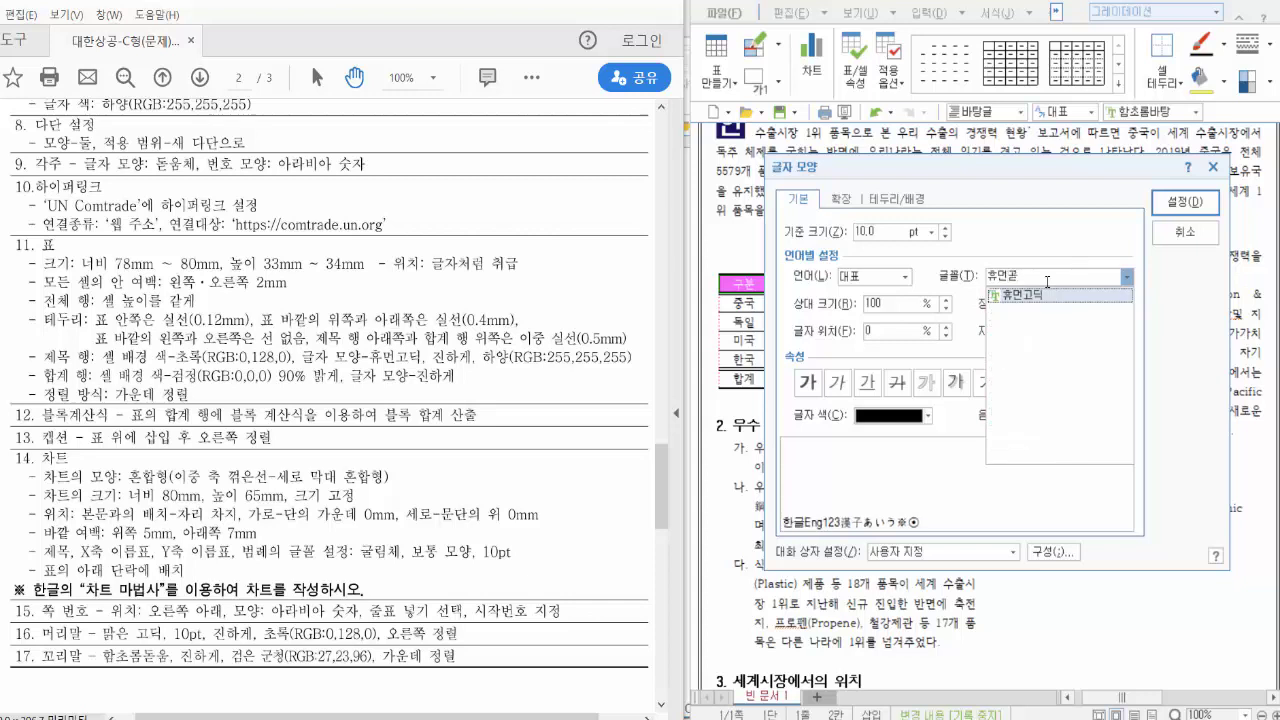
key("Return")
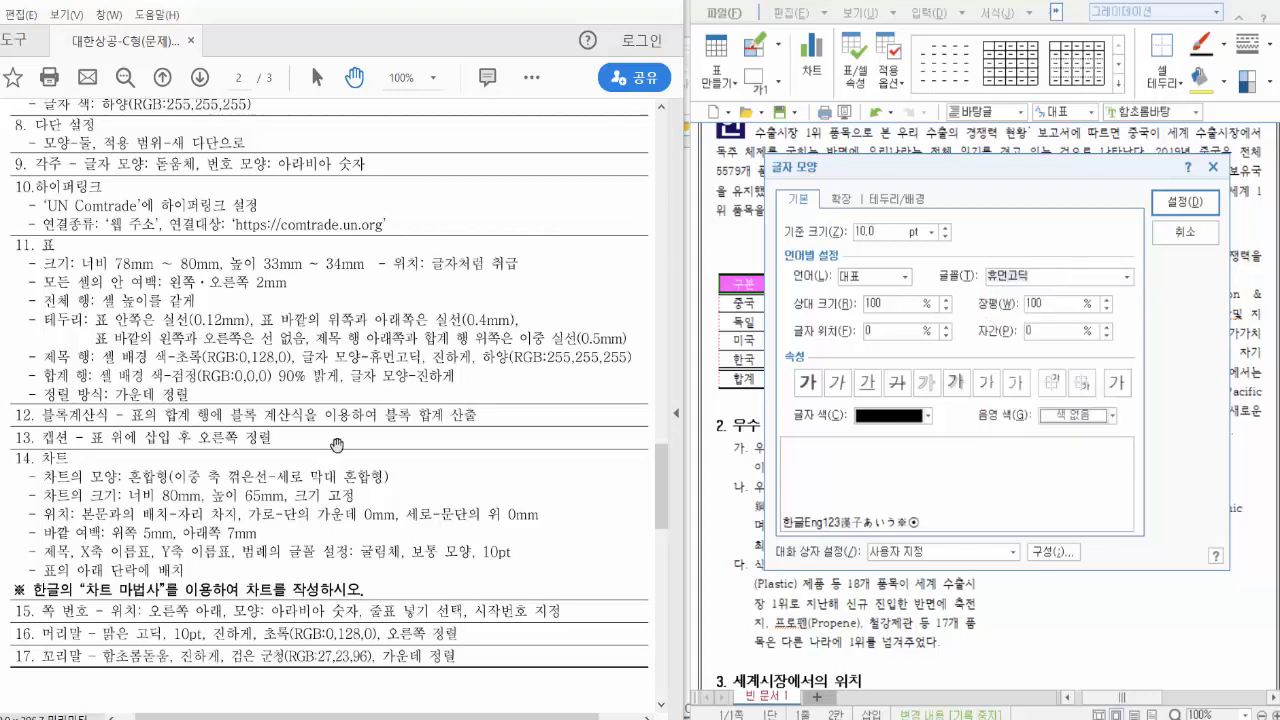
left_click(808, 384)
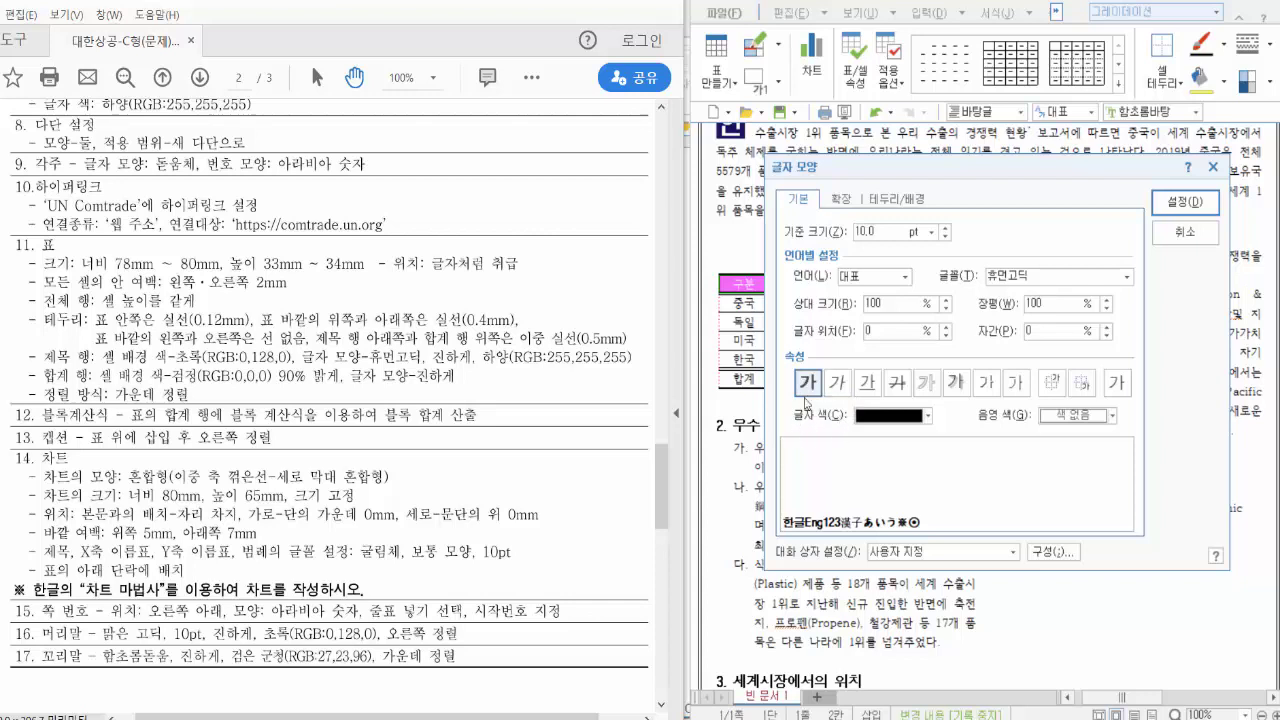
left_click(927, 417)
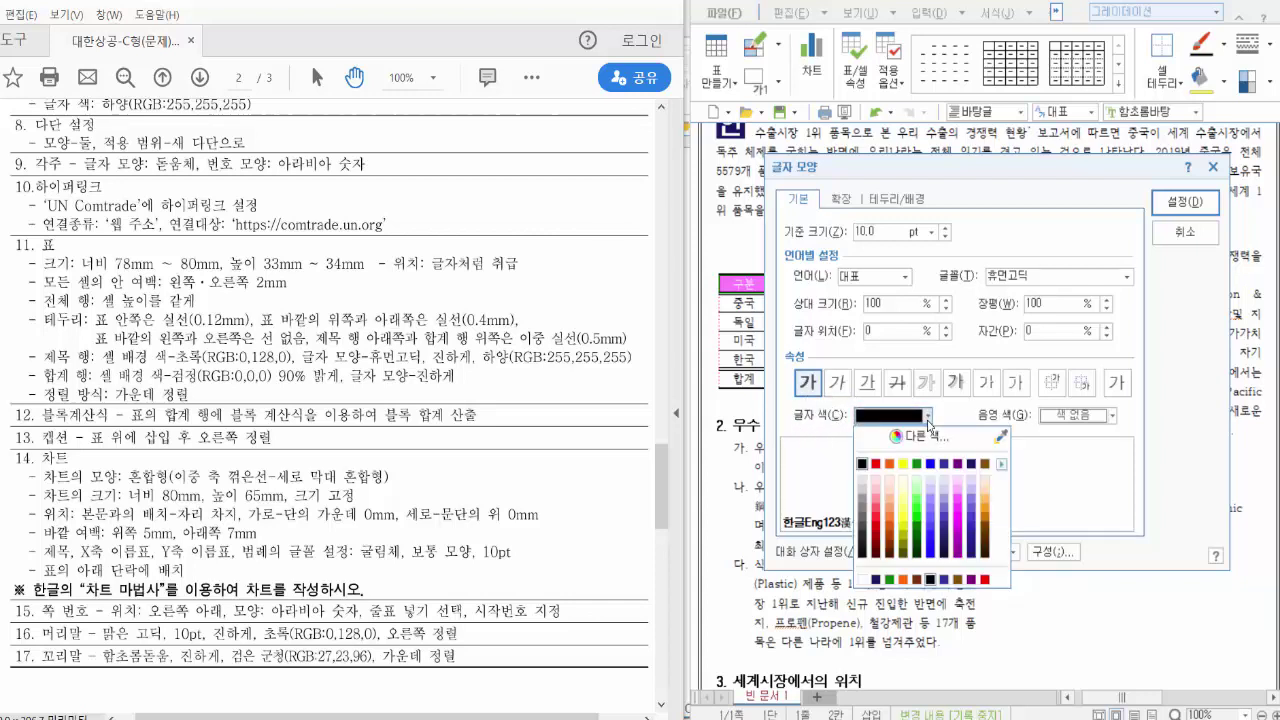
left_click(864, 581)
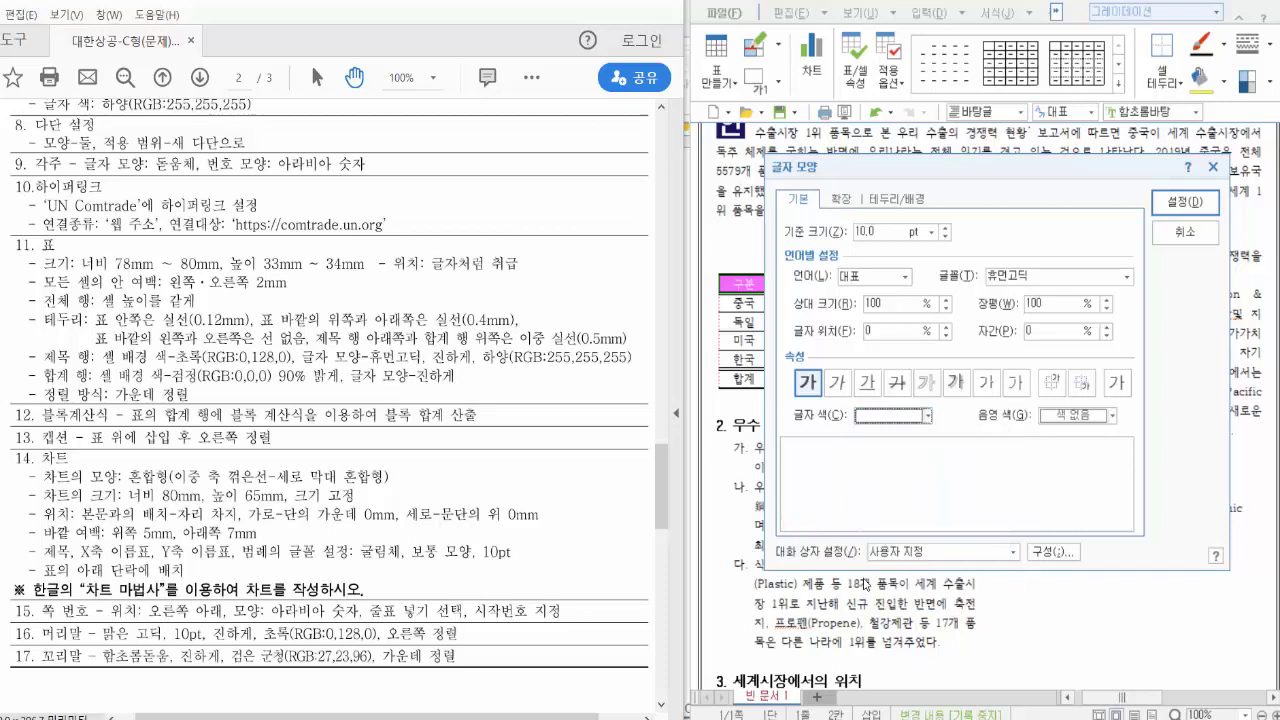
left_click(1183, 206)
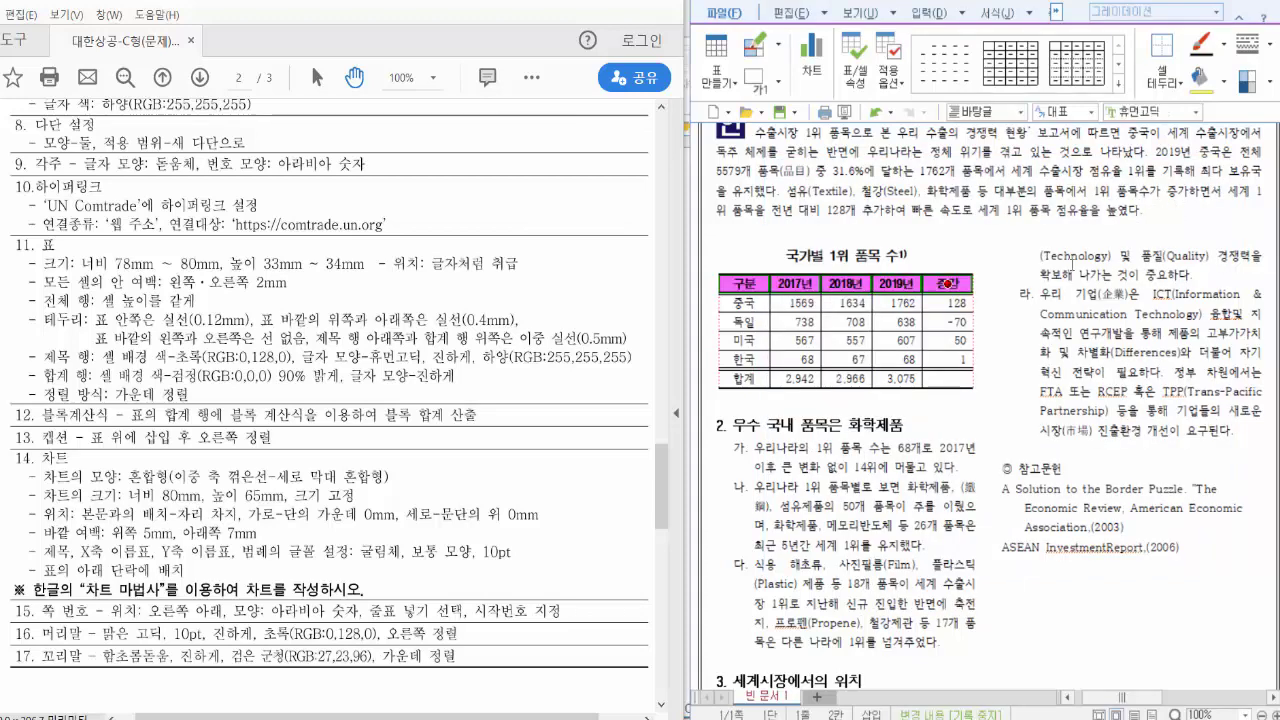
left_click(1028, 295)
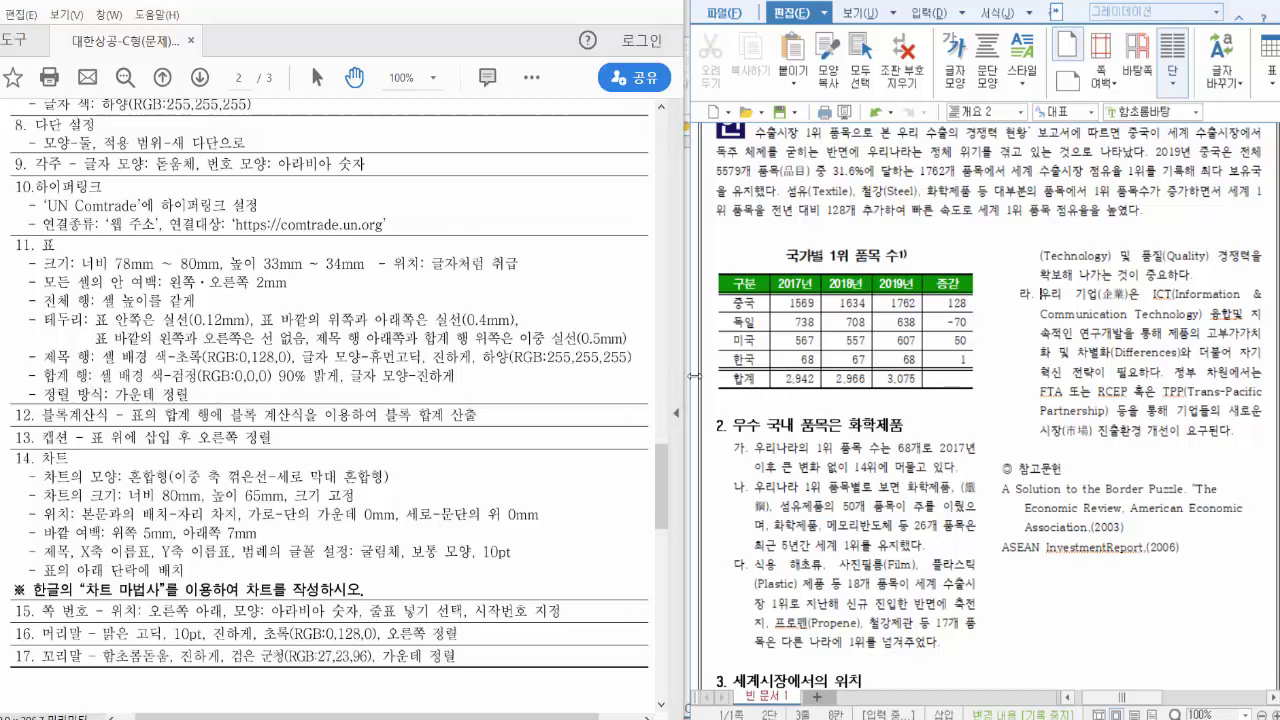
- Fill the 합계 row's cells with black (RGB 0,0,0) 90% lighter
left_click_drag(750, 379, 965, 378)
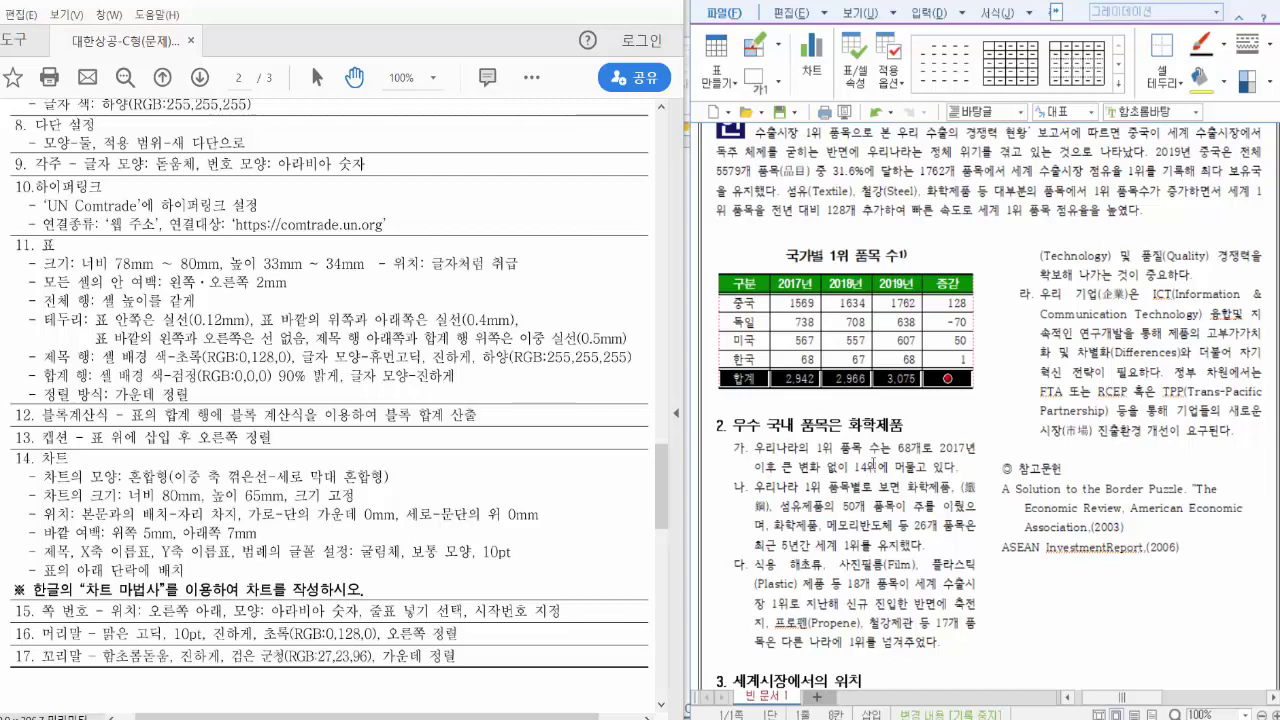
key("l")
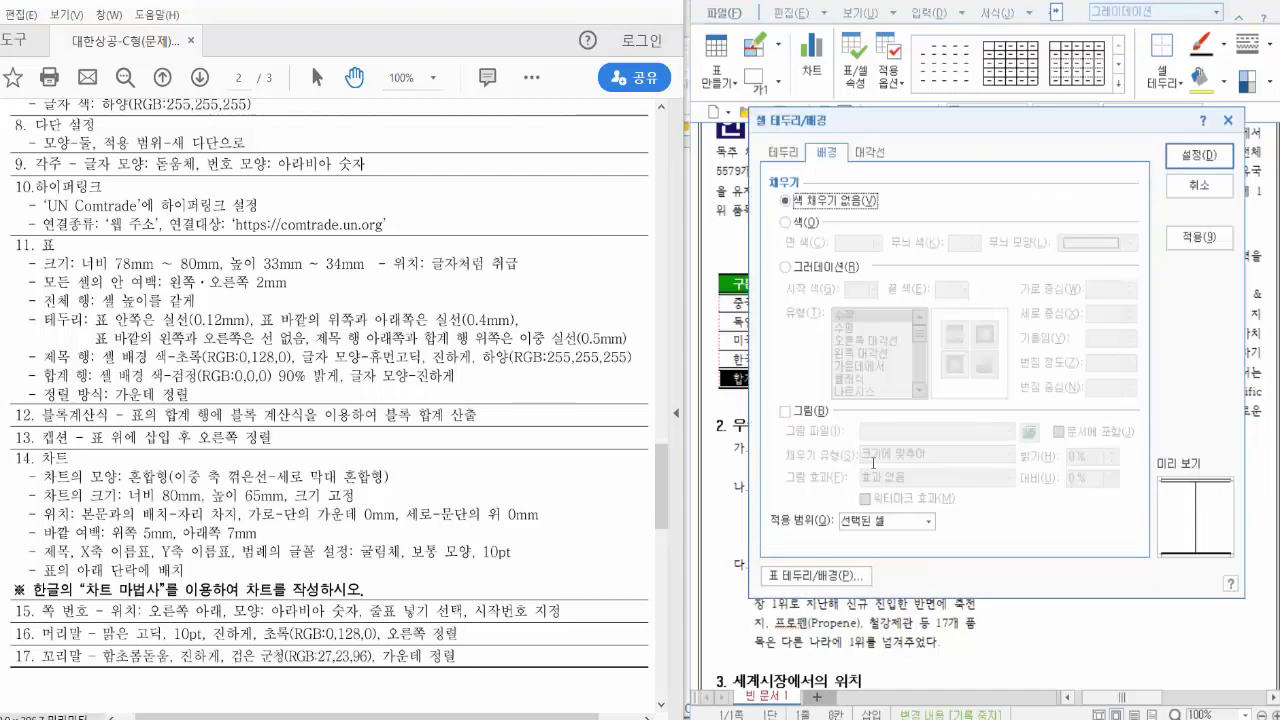
left_click(801, 224)
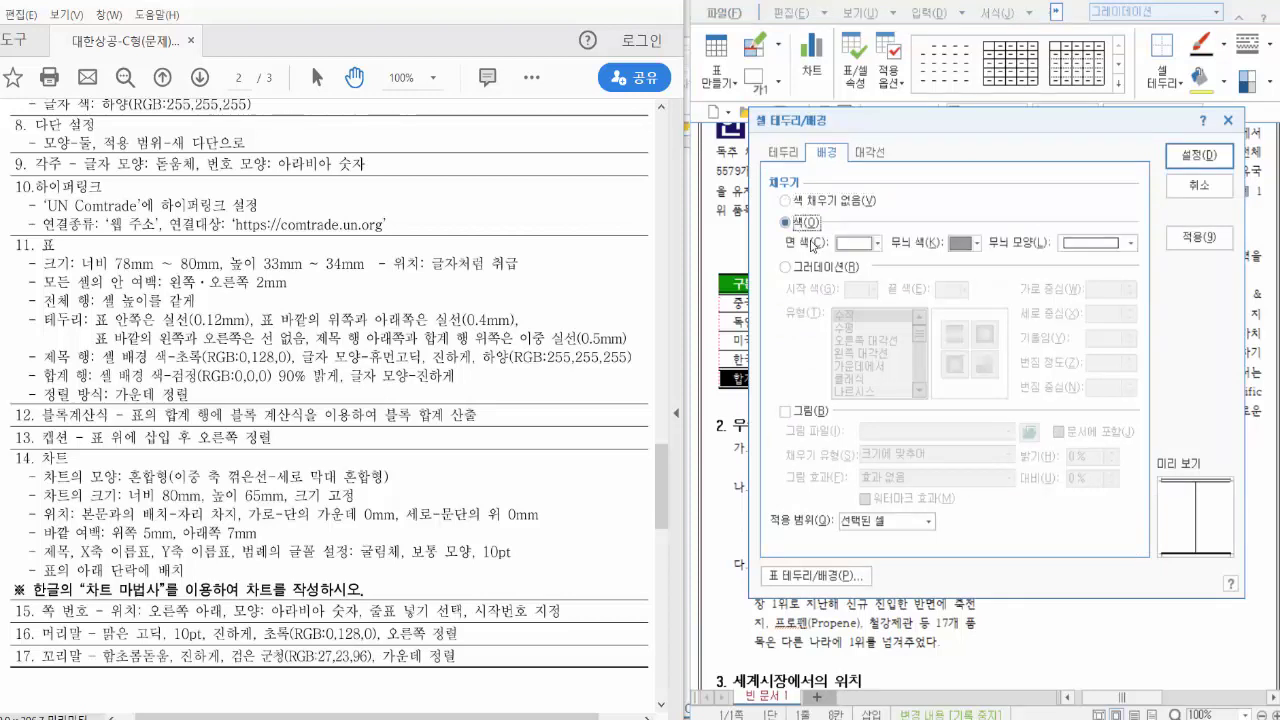
left_click(852, 243)
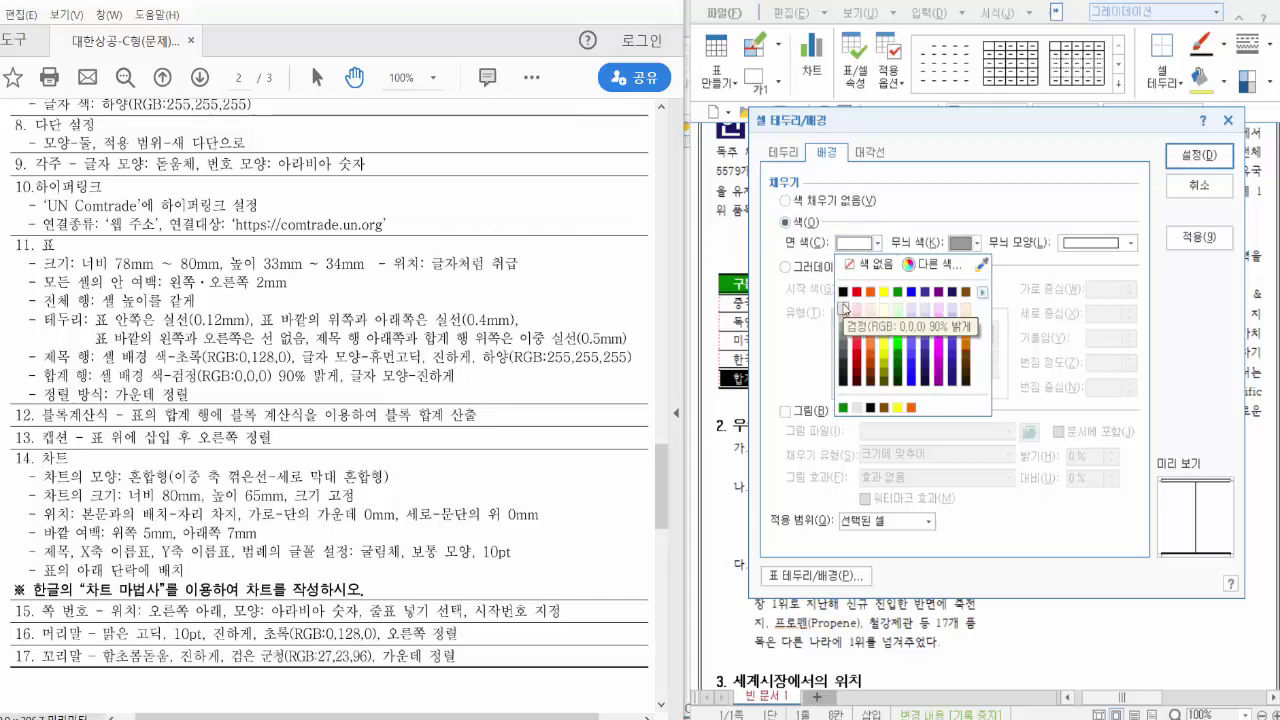
left_click(843, 308)
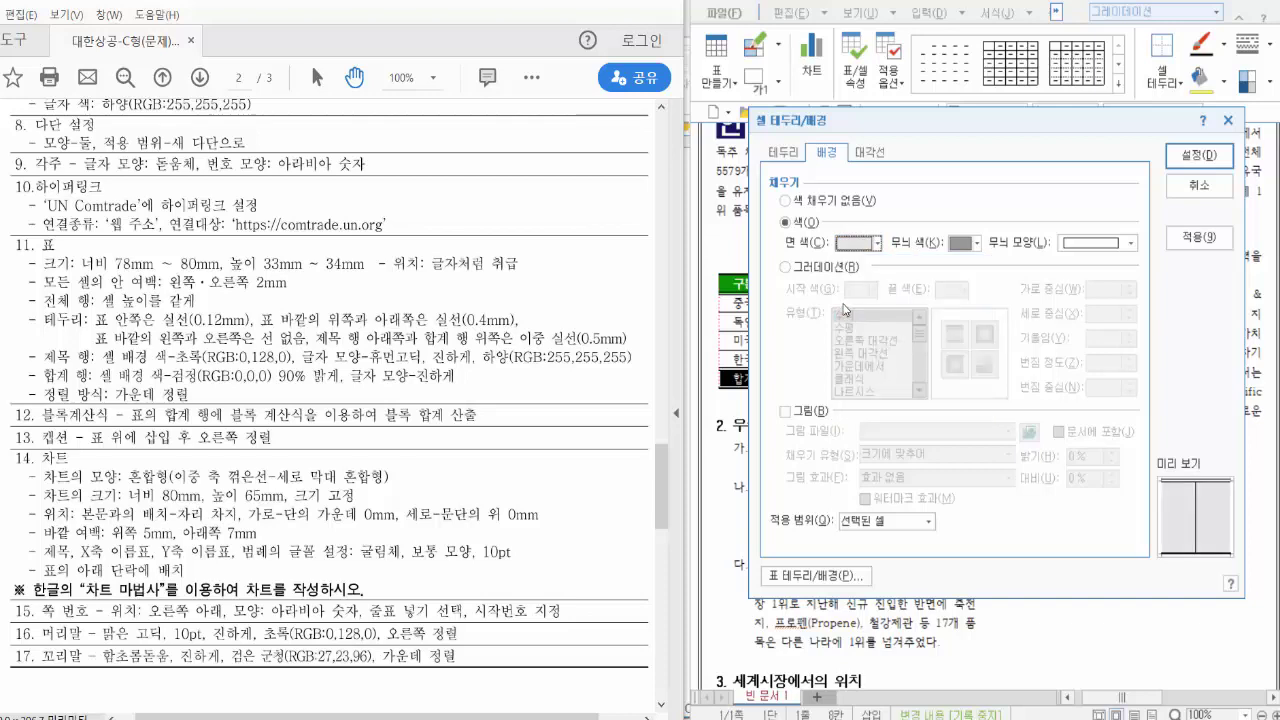
left_click(1160, 157)
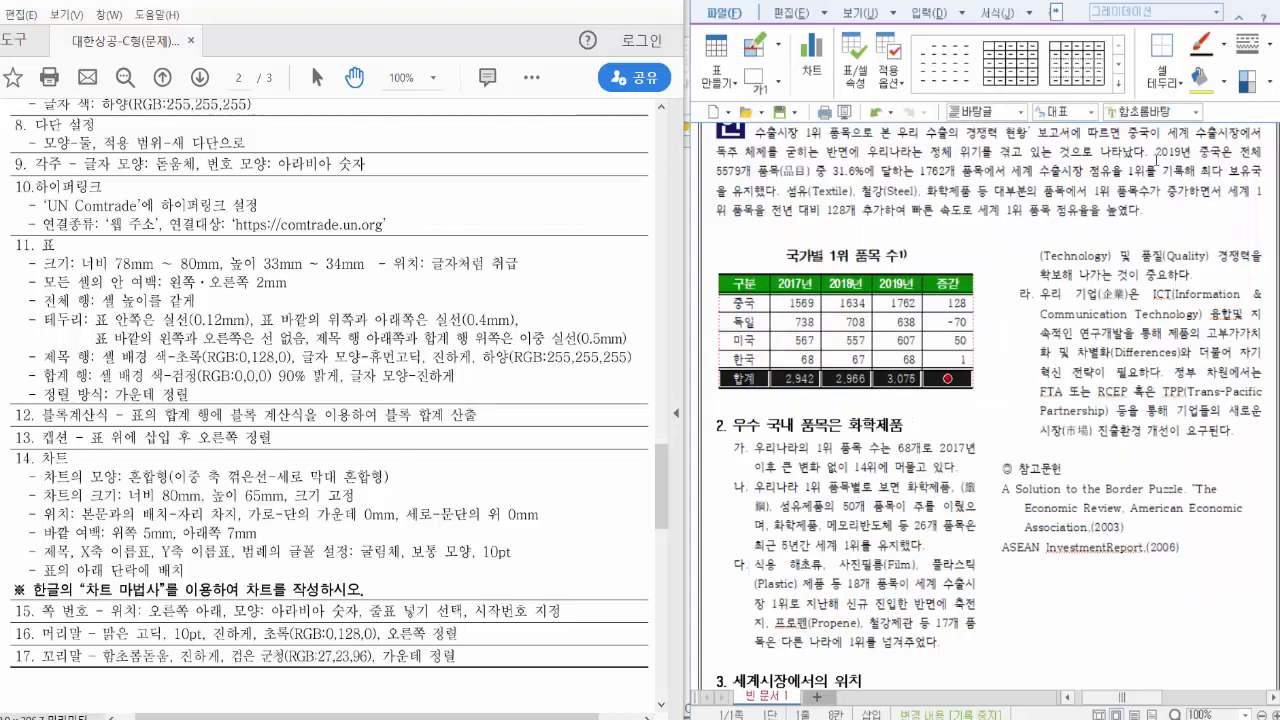
left_click(712, 393)
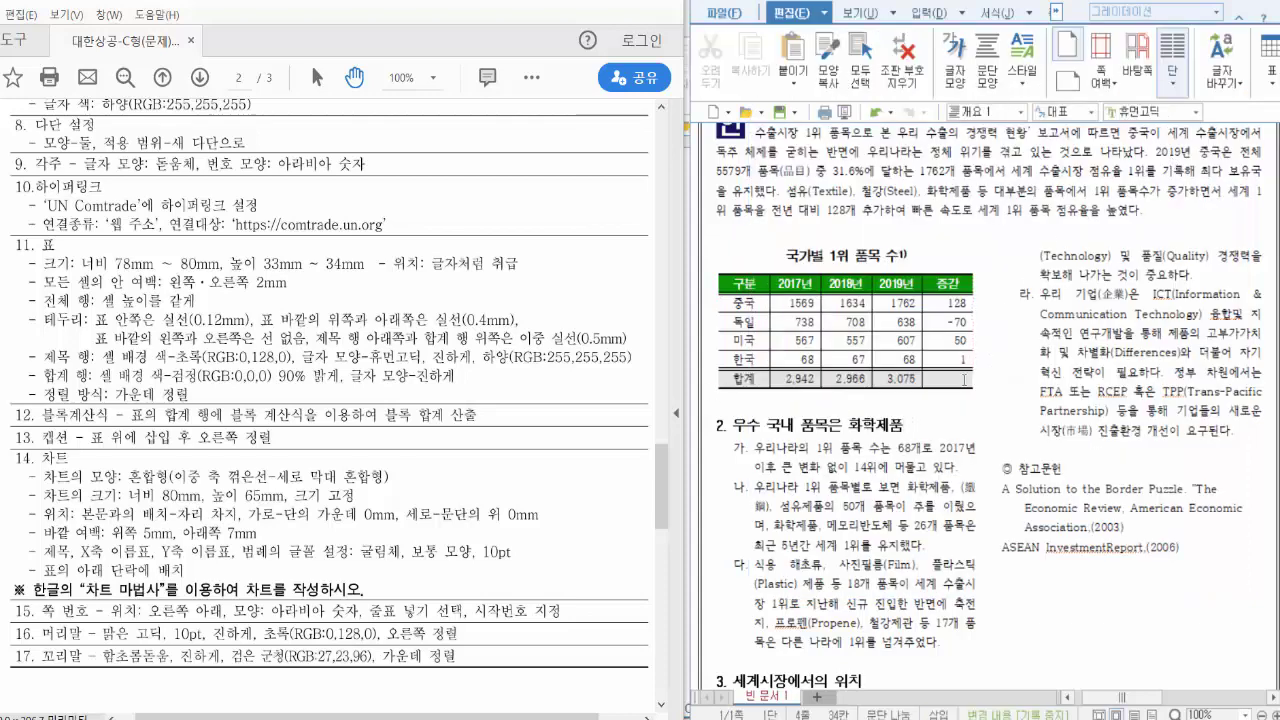
- Make the text in the table's 합계 row bold
left_click_drag(742, 379, 947, 378)
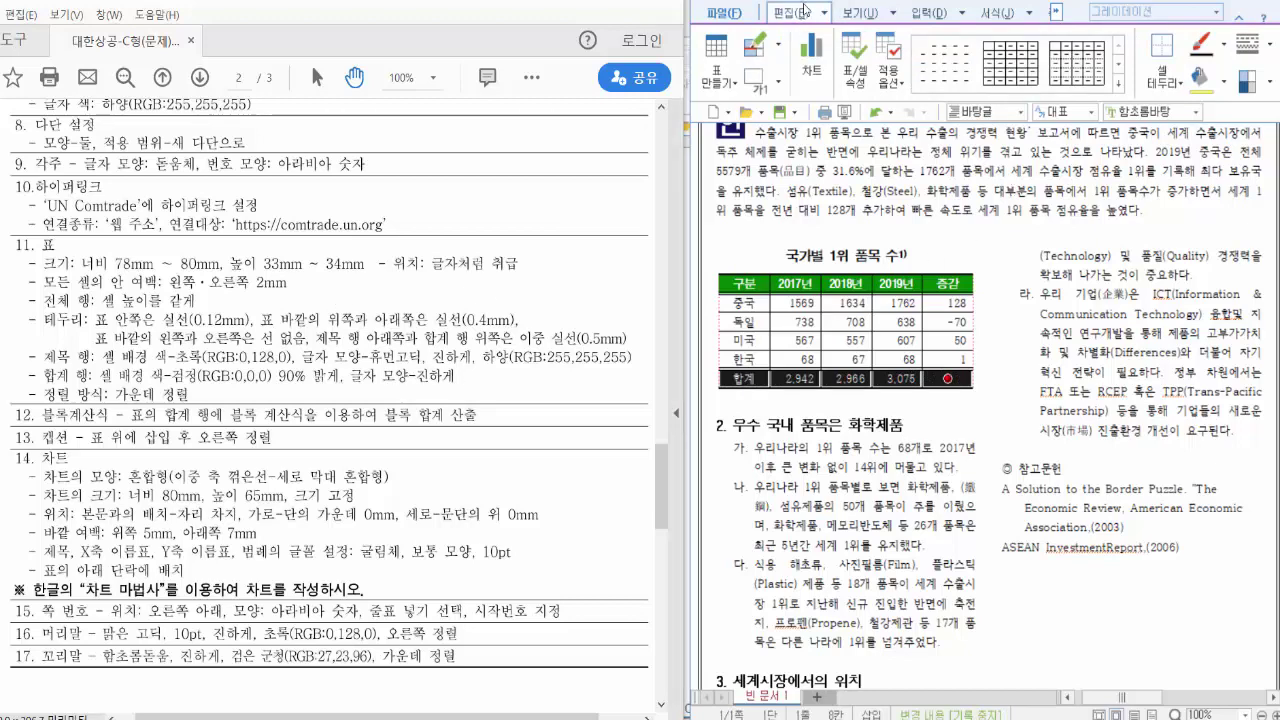
key("alt+t")
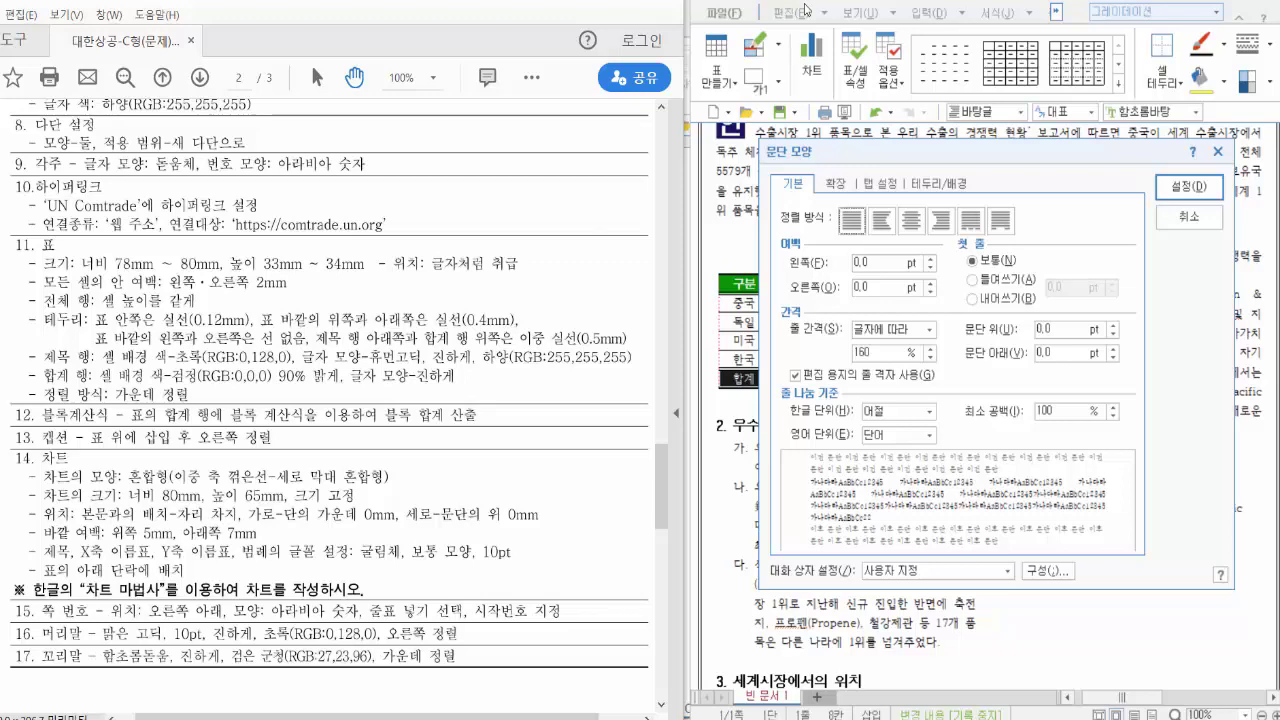
left_click(1184, 218)
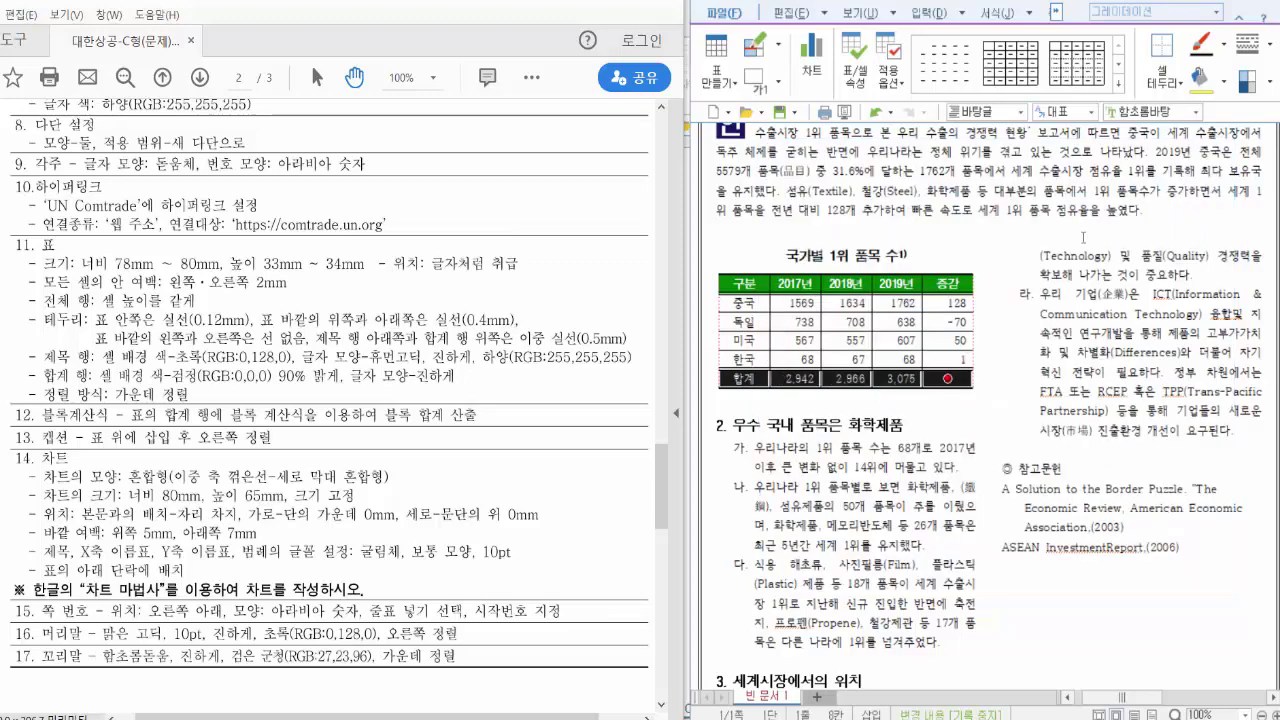
key("alt+l")
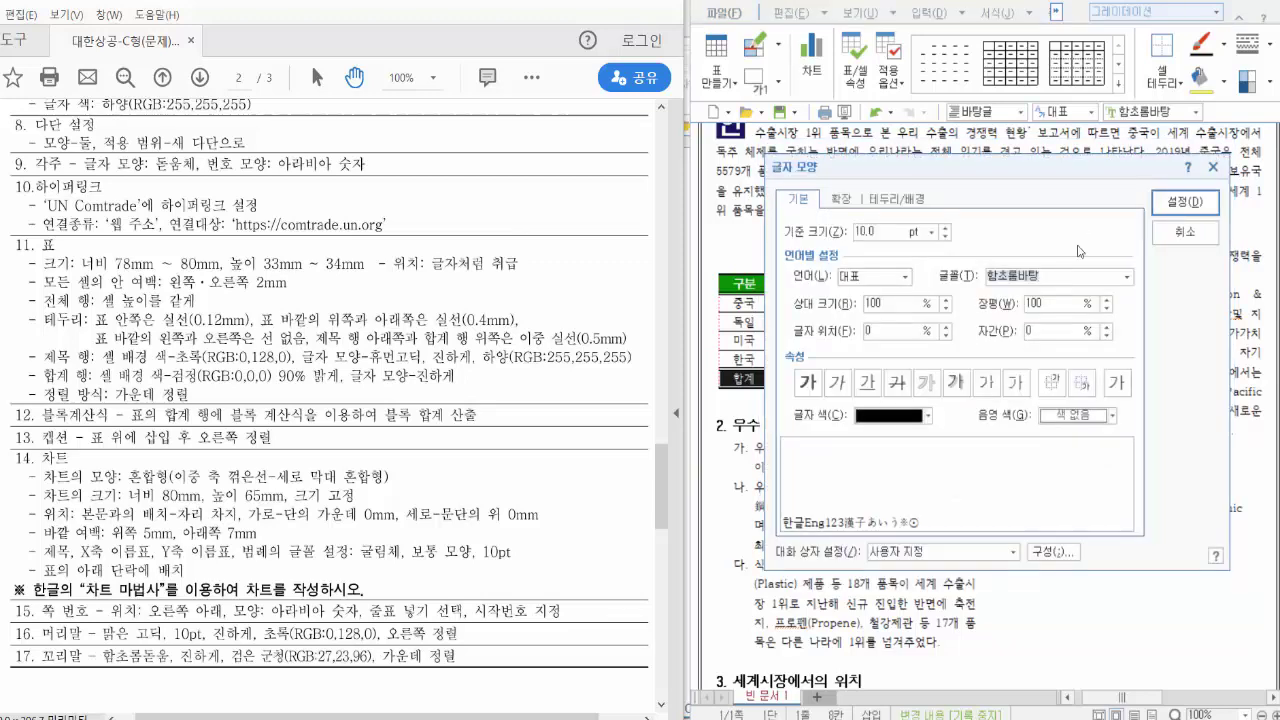
left_click(810, 386)
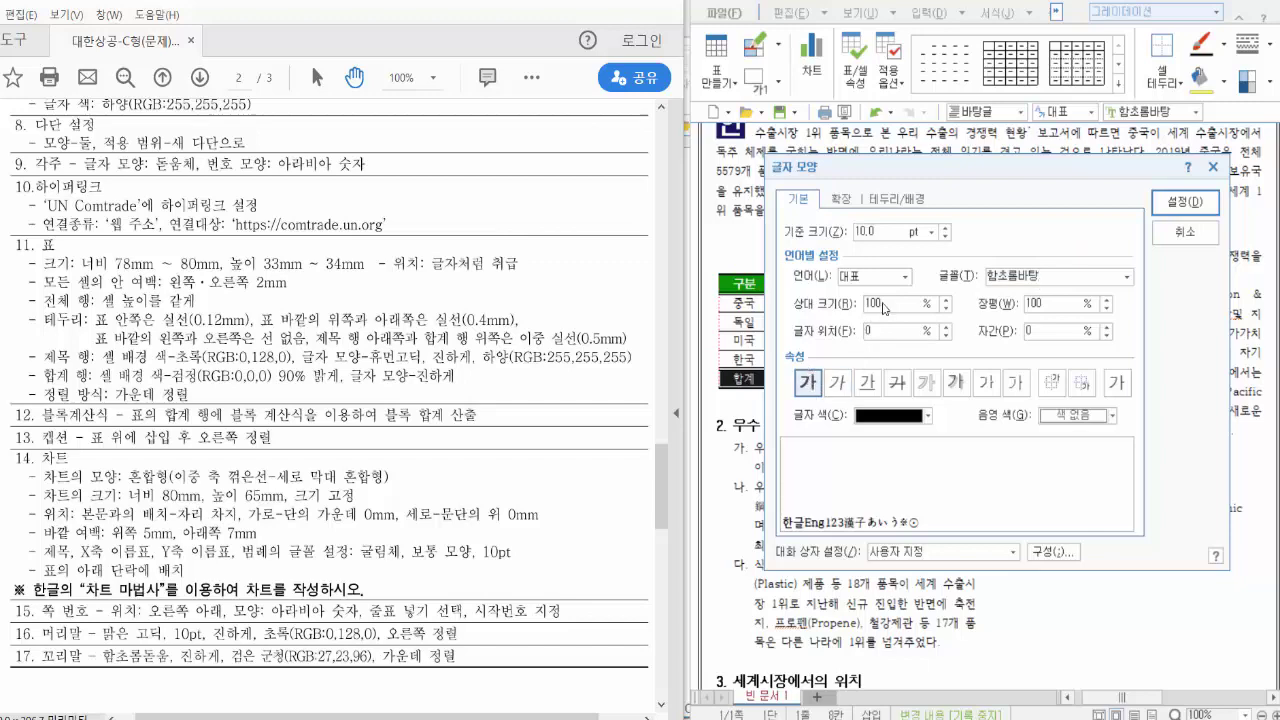
left_click(1200, 204)
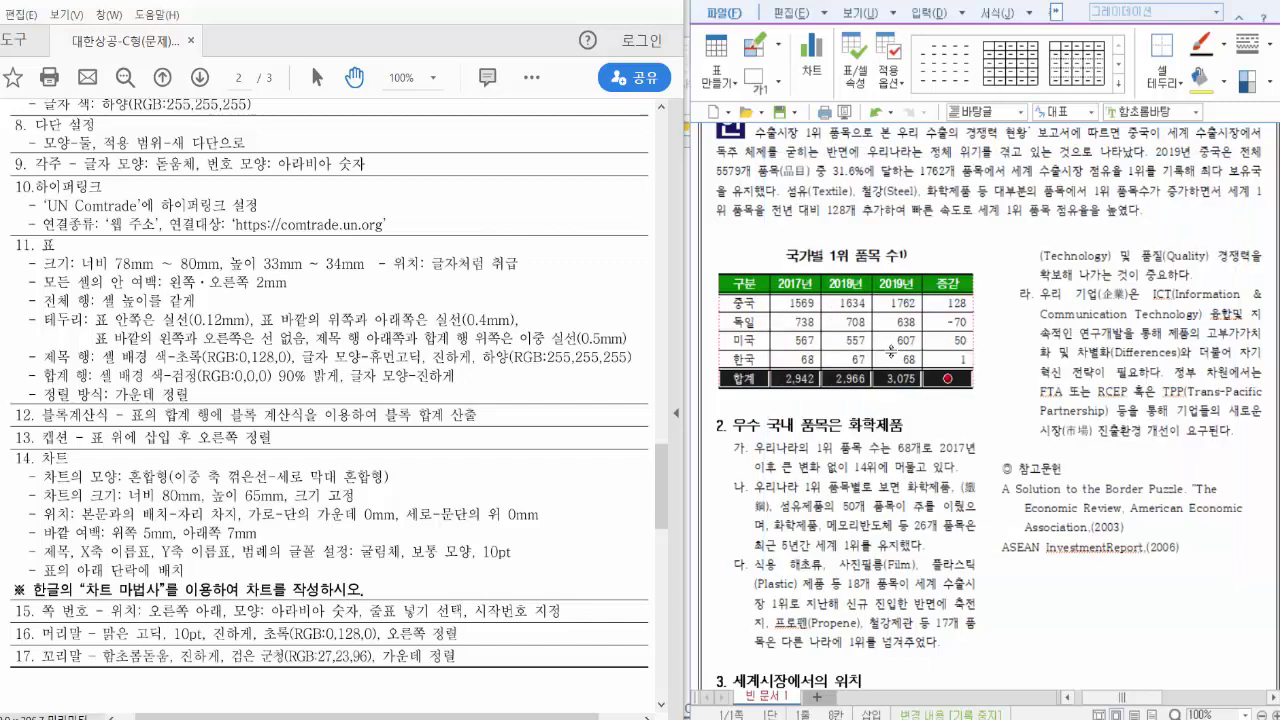
left_click(1018, 315)
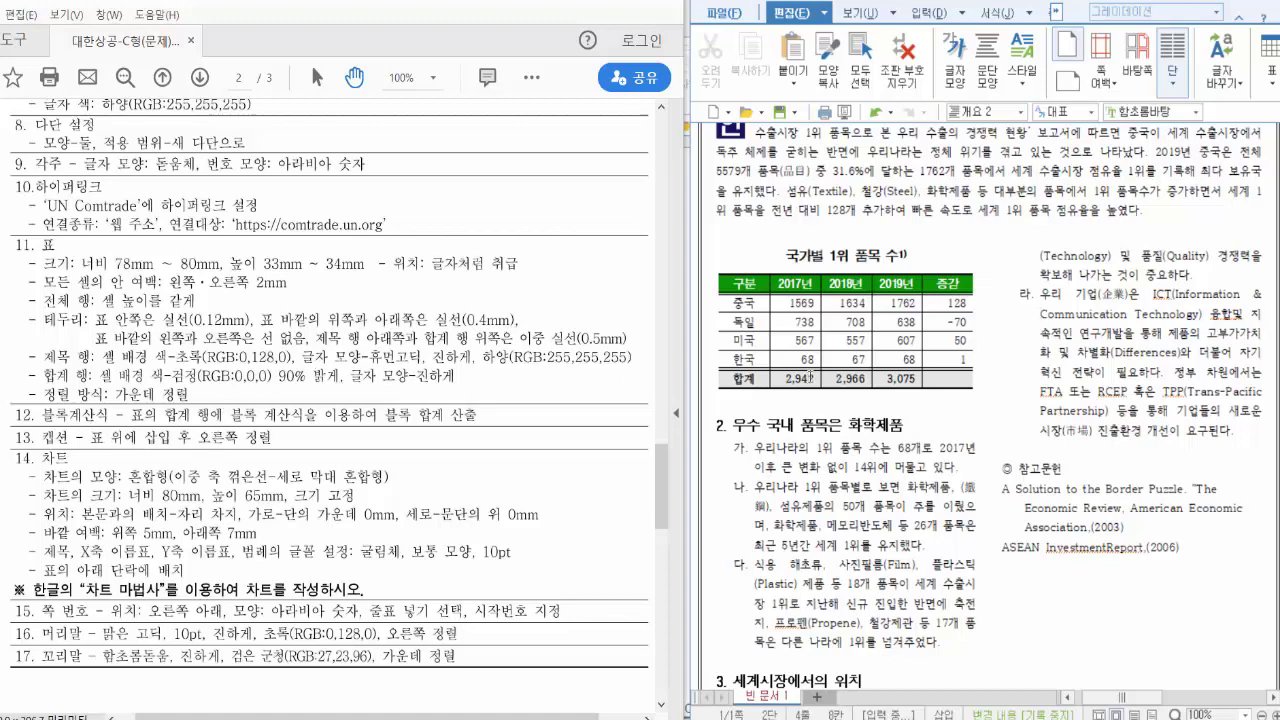
- Insert a caption for the 국가별 1위 품목 수 table
left_click(718, 278)
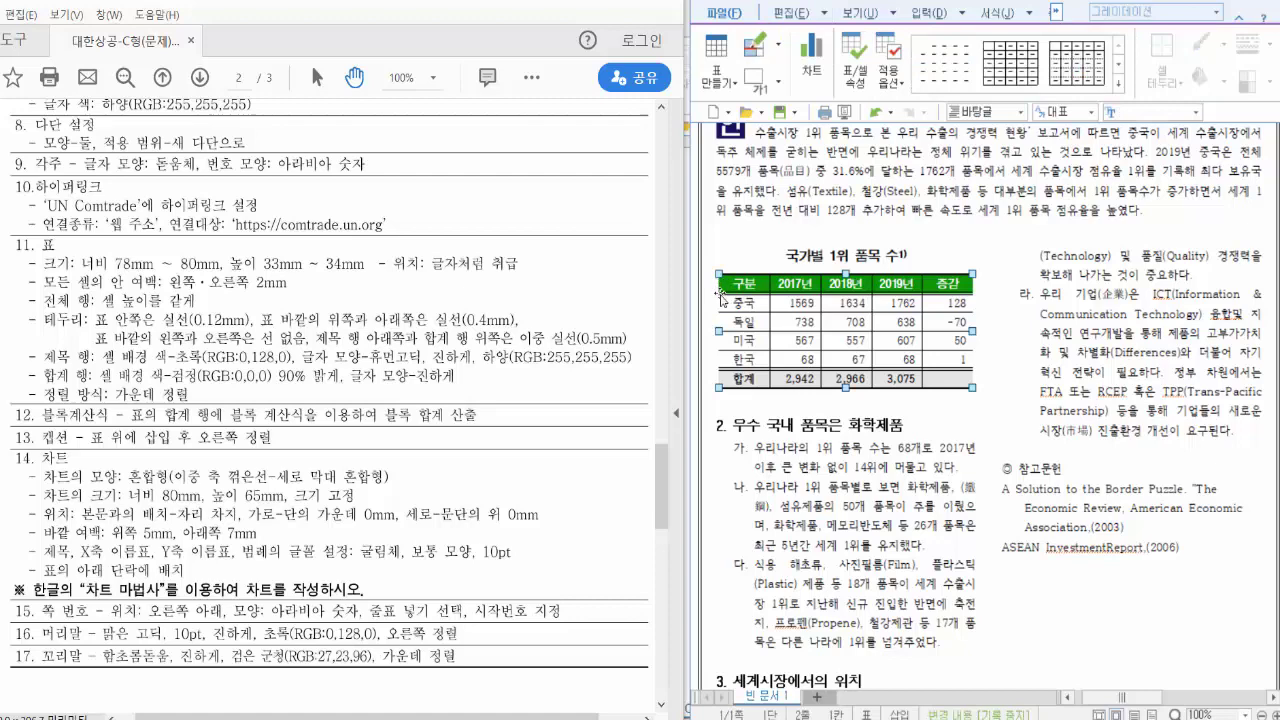
right_click(722, 297)
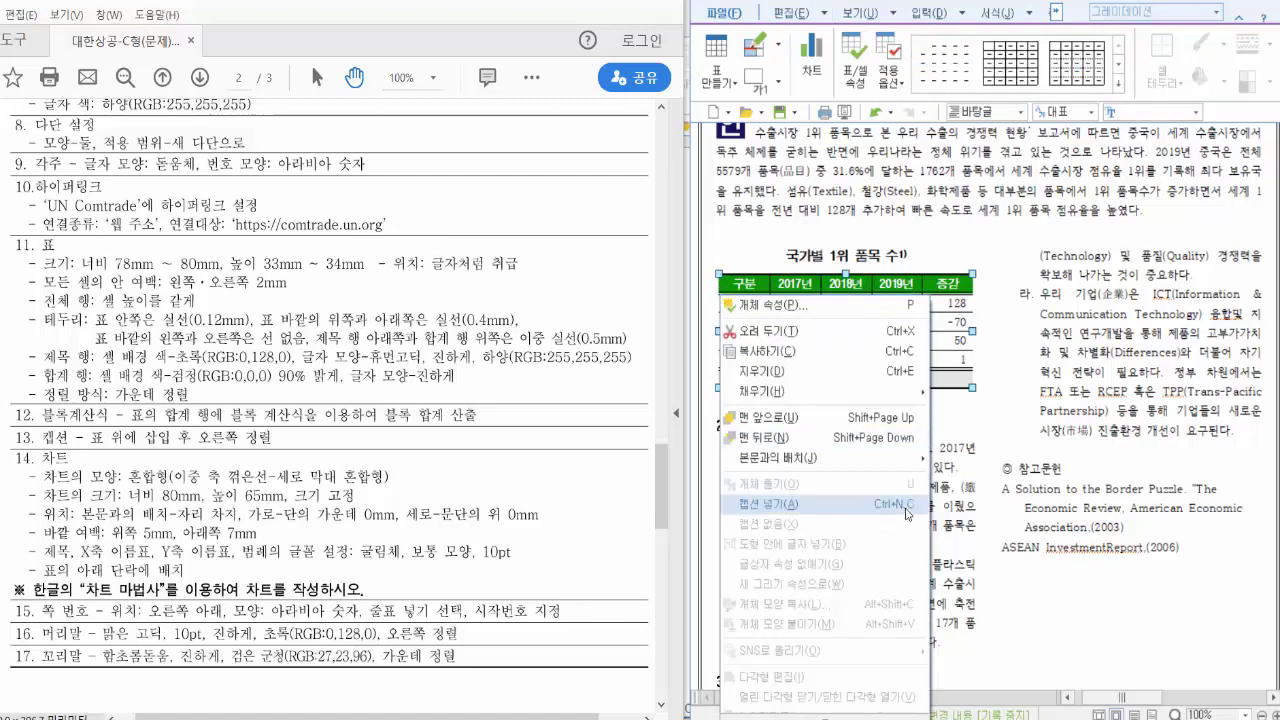
left_click(839, 512)
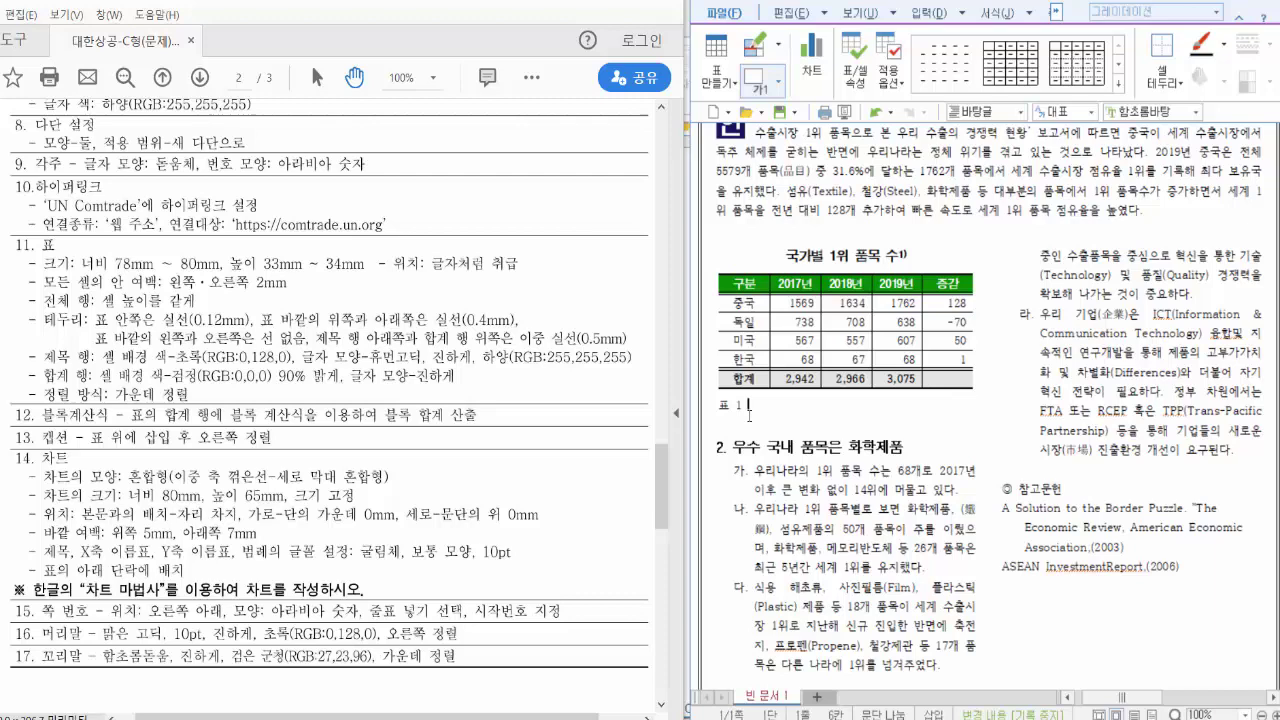
- Try placing the table's caption beside its upper-right corner after checking the exam sheet, and undo that placement
left_click(719, 323)
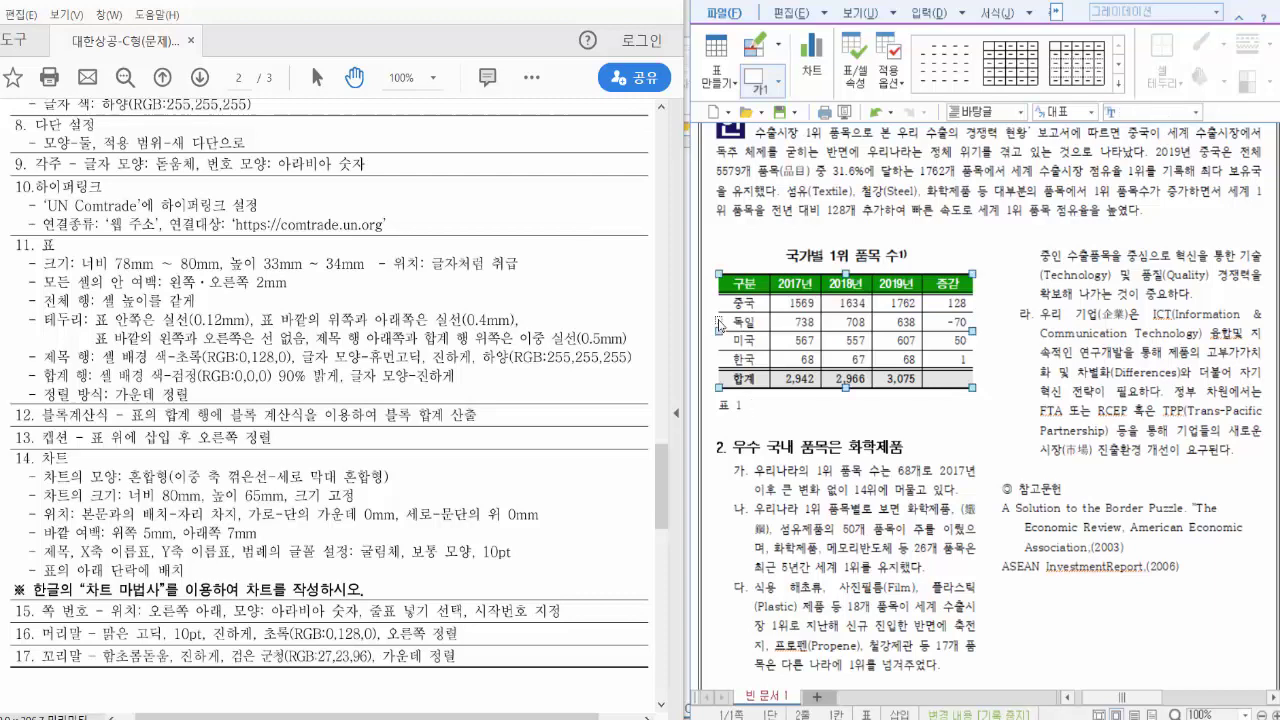
right_click(719, 323)
left_click(745, 334)
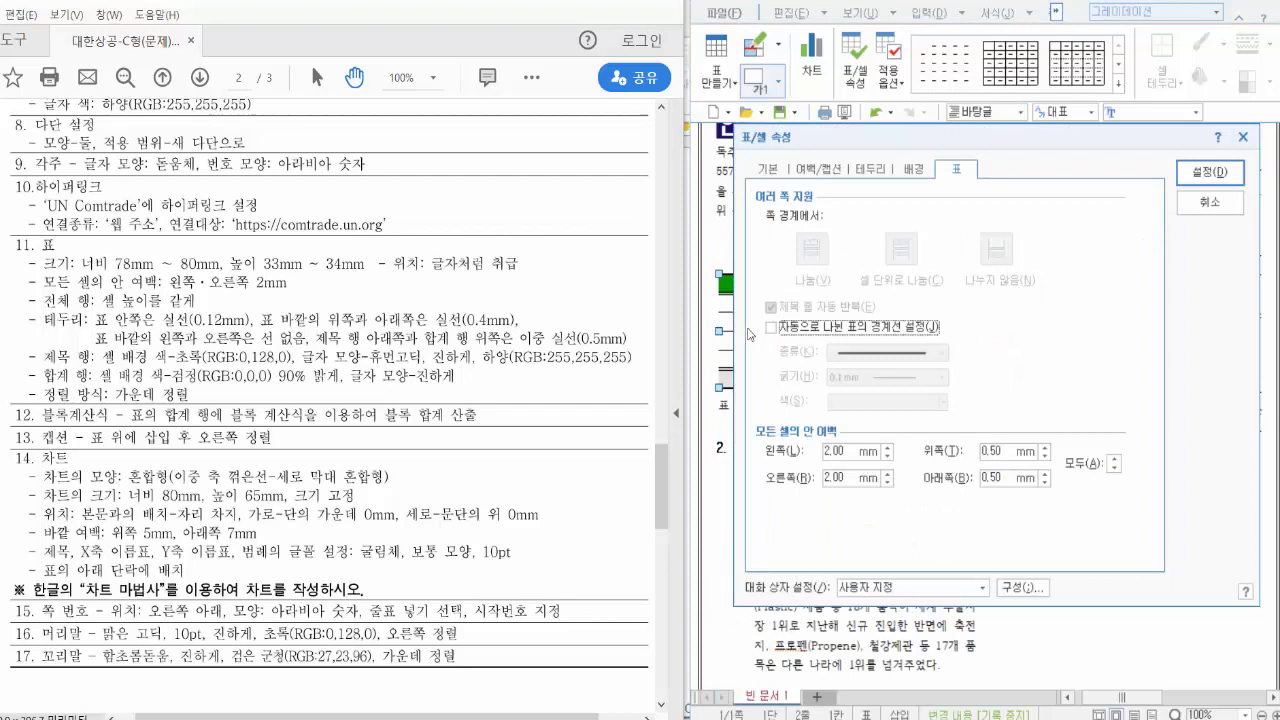
left_click(820, 170)
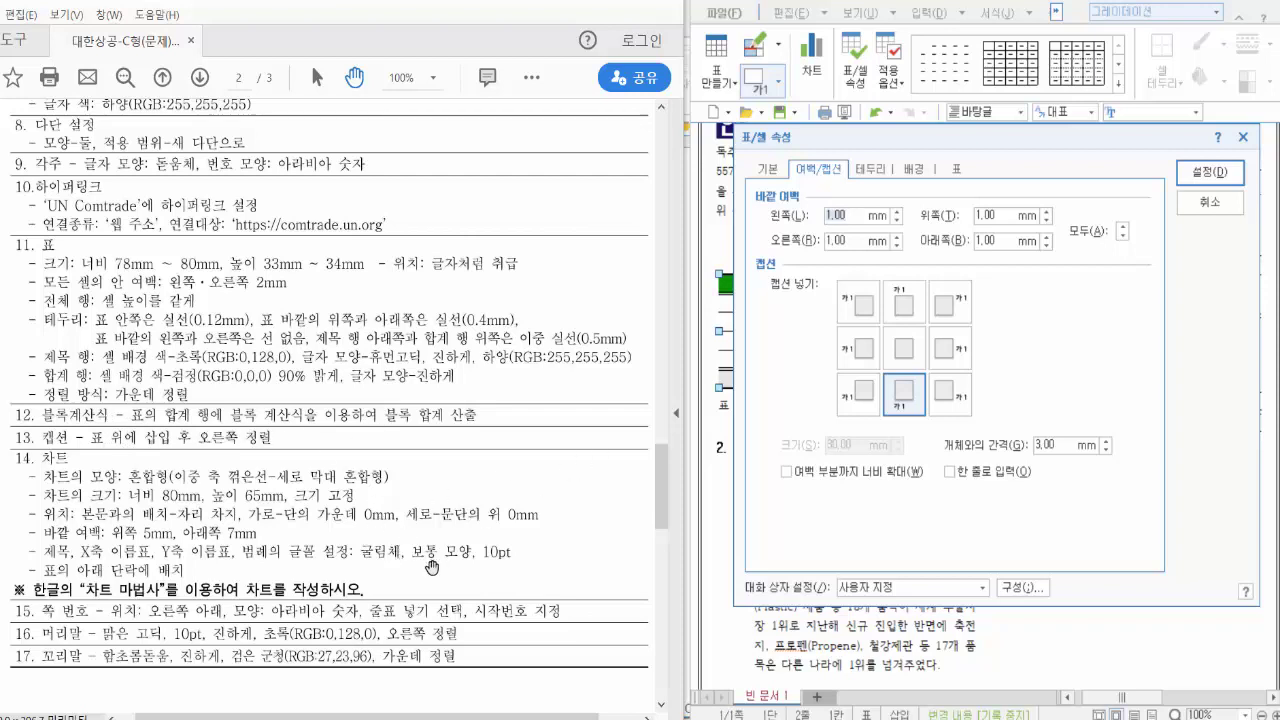
left_click_drag(426, 166, 447, 228)
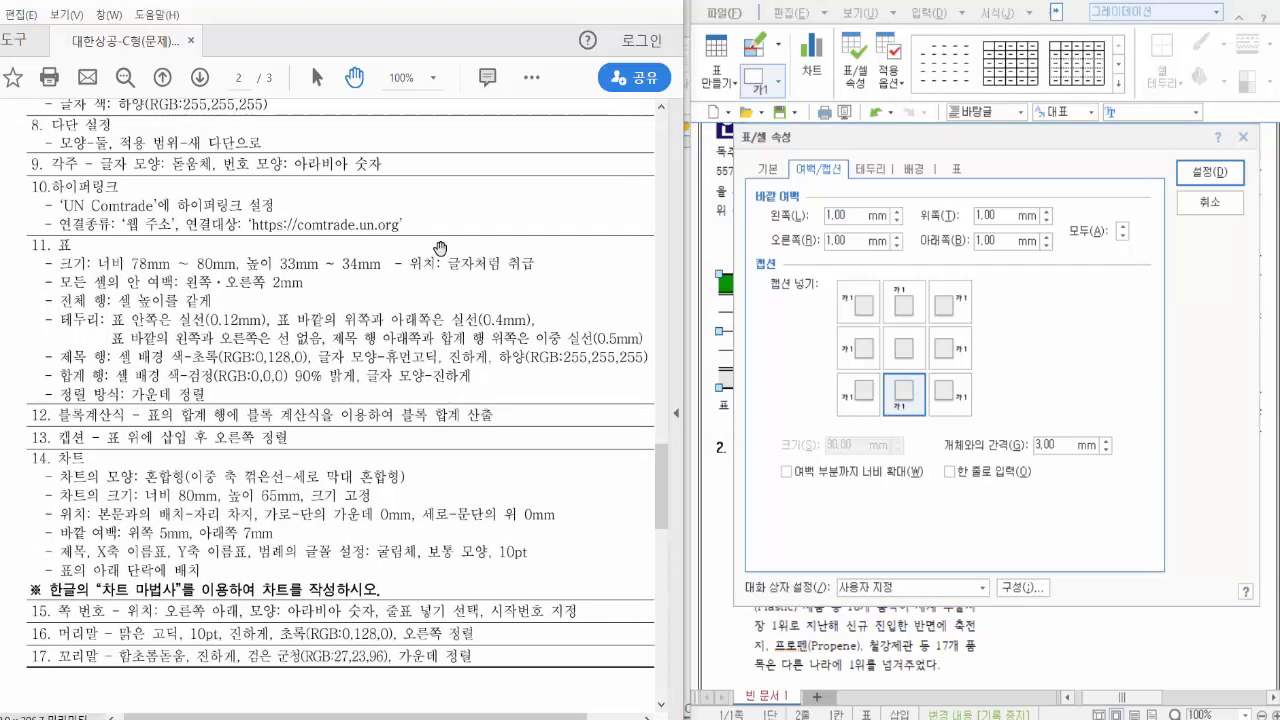
left_click(201, 77)
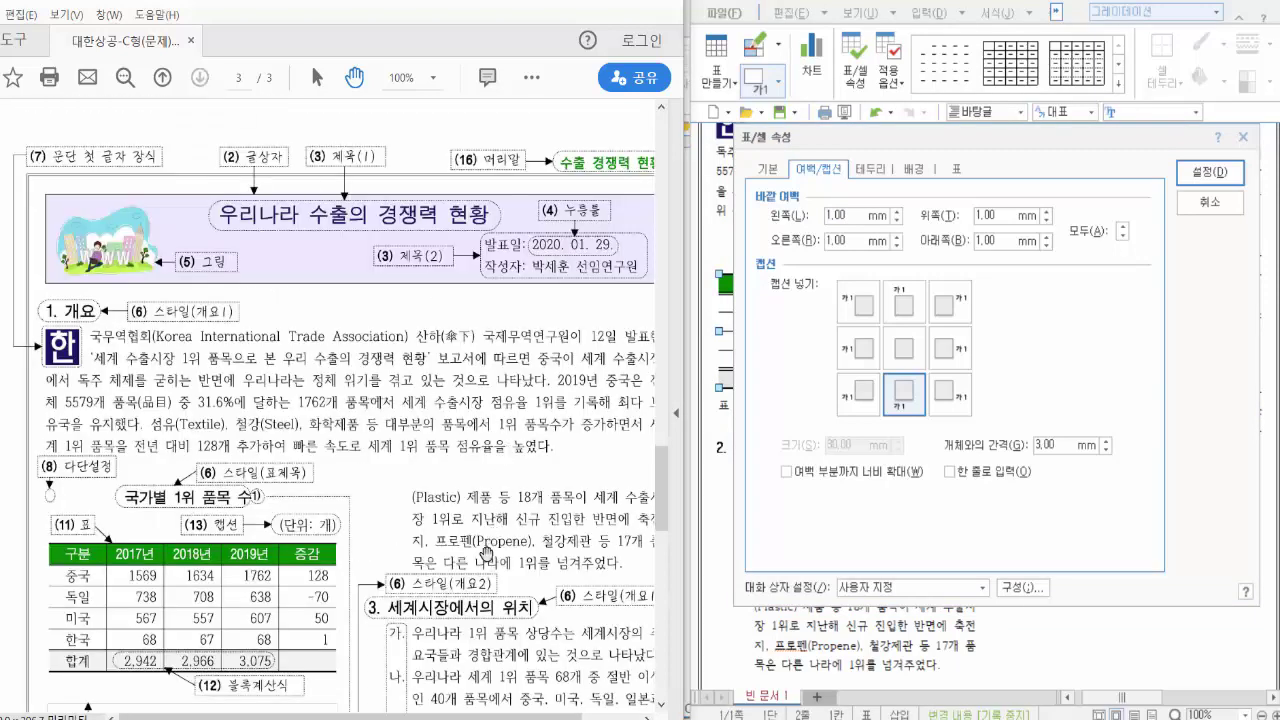
left_click_drag(486, 550, 507, 403)
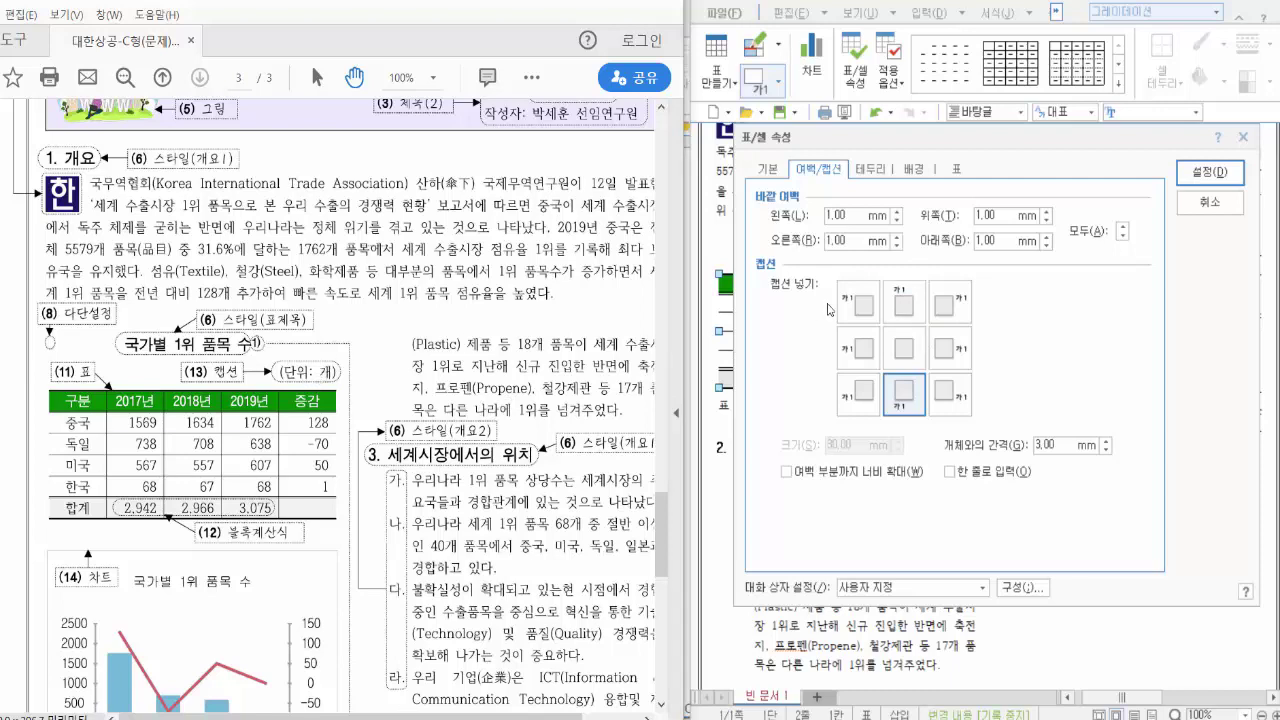
left_click(1212, 173)
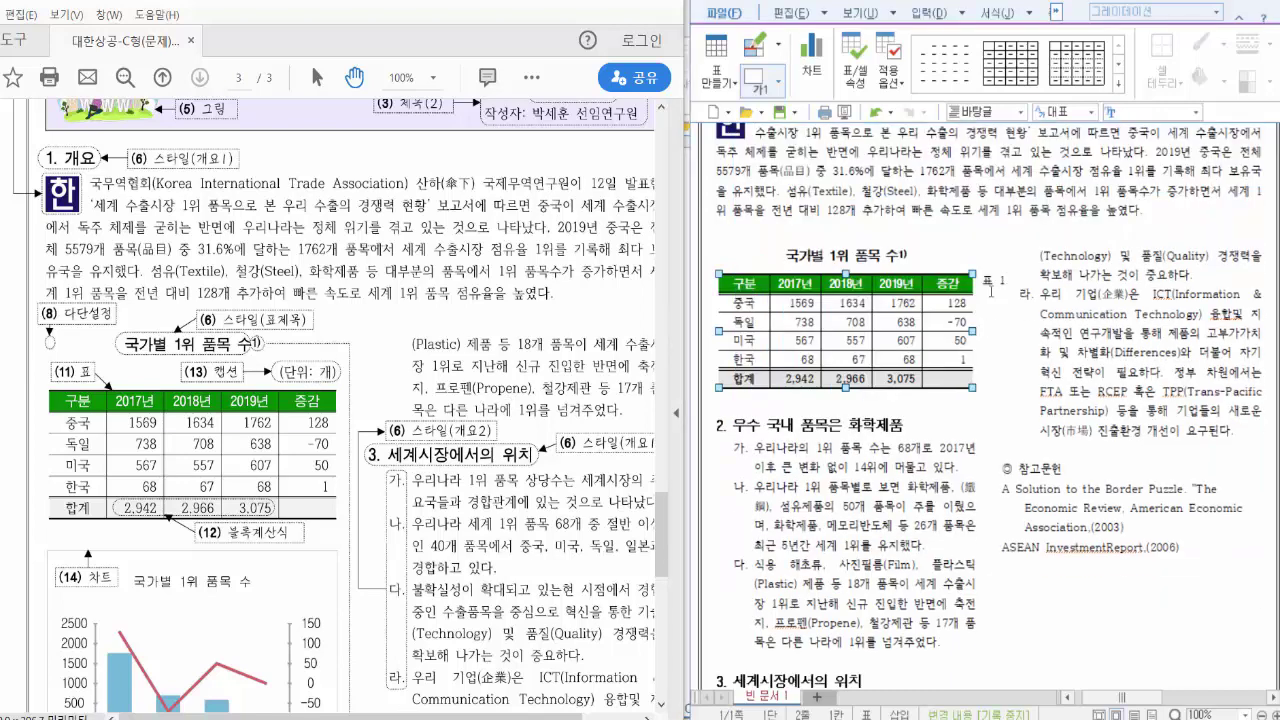
left_click(826, 12)
left_click(817, 38)
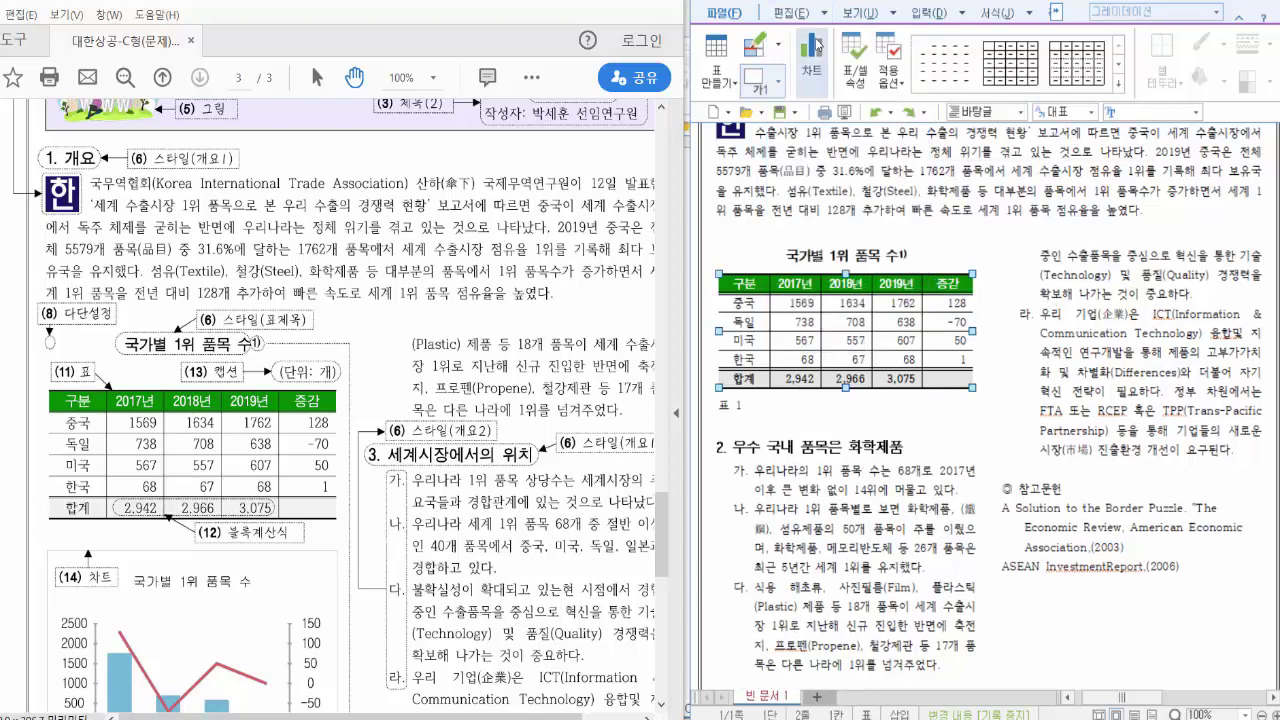
- Set the caption's placement to above the table in the table properties
right_click(773, 275)
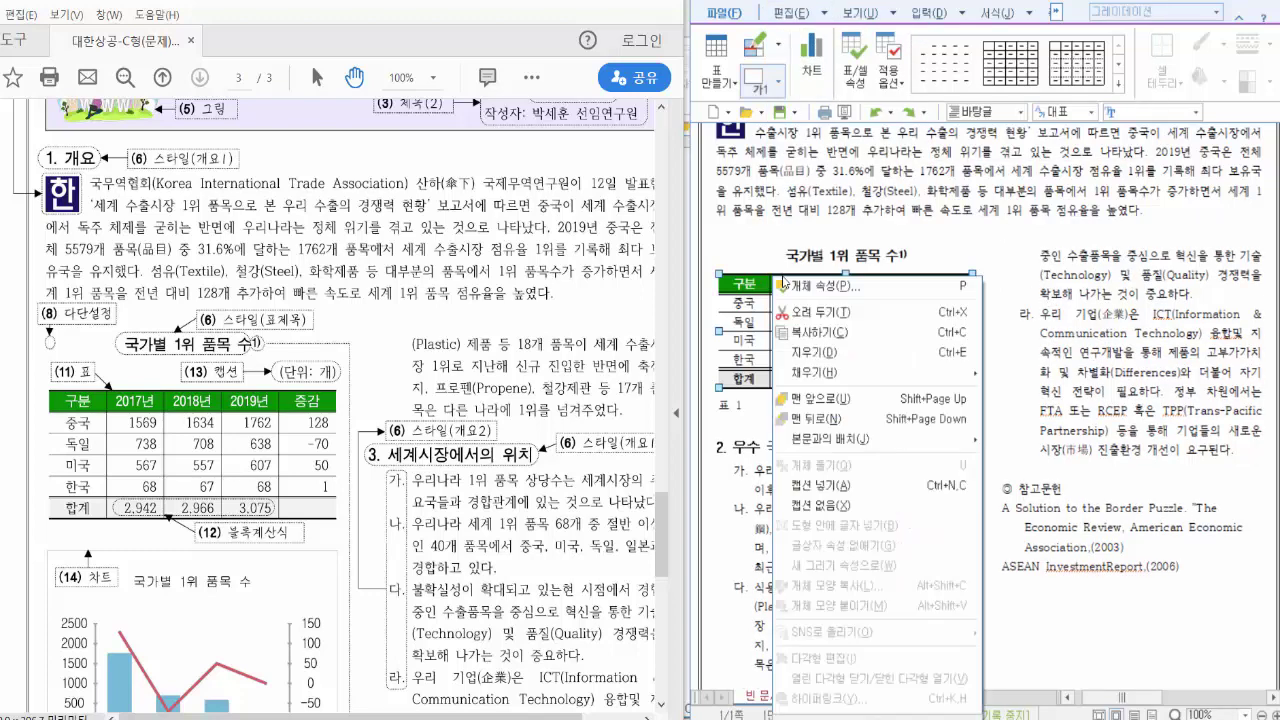
left_click(825, 288)
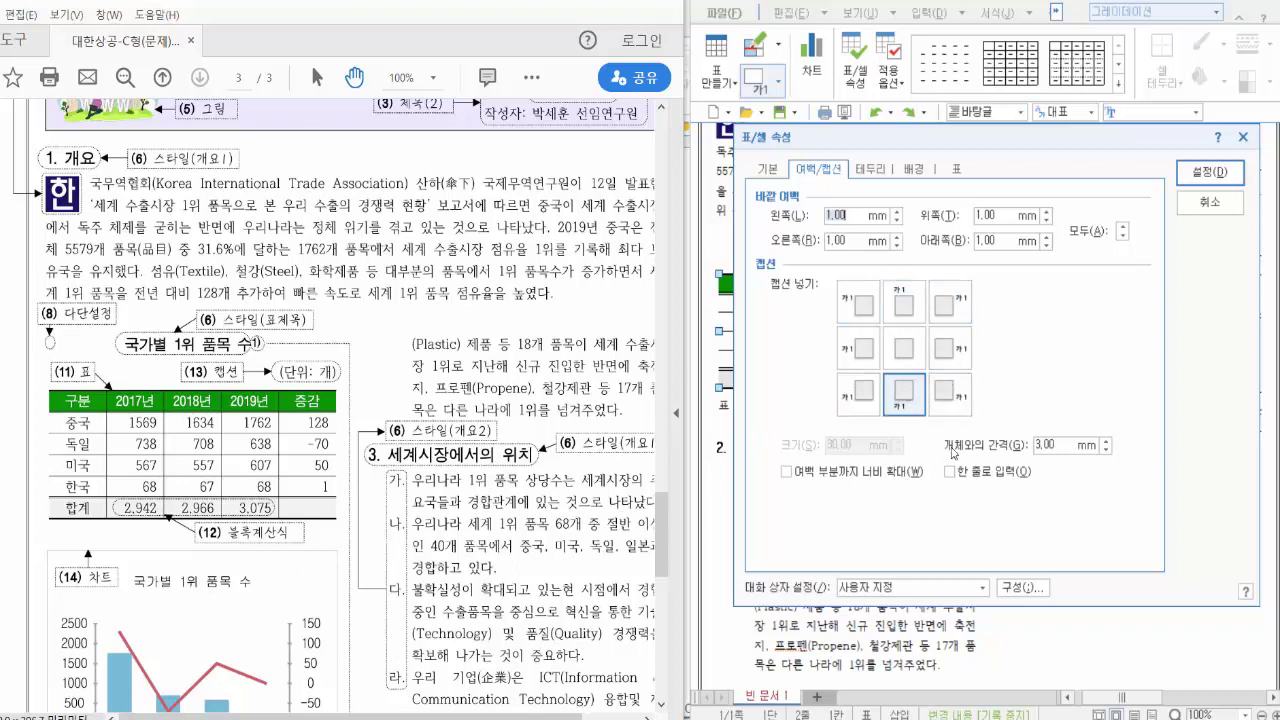
left_click(904, 302)
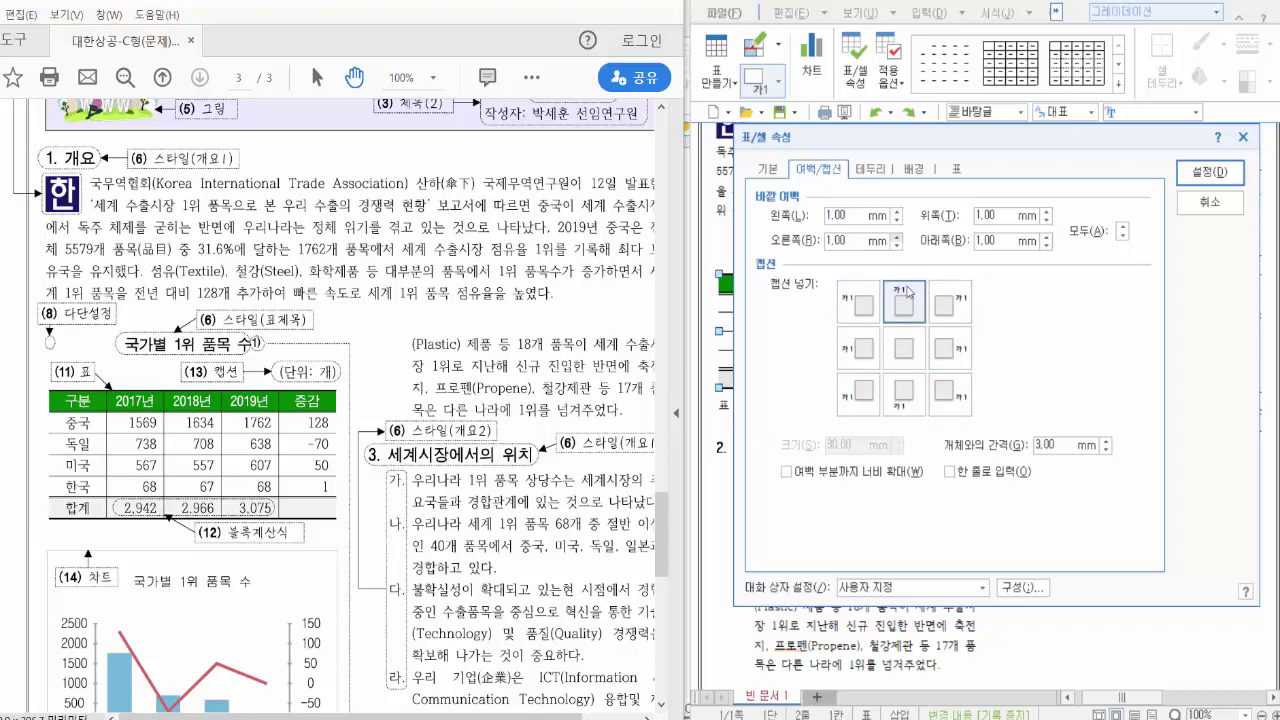
left_click(1180, 182)
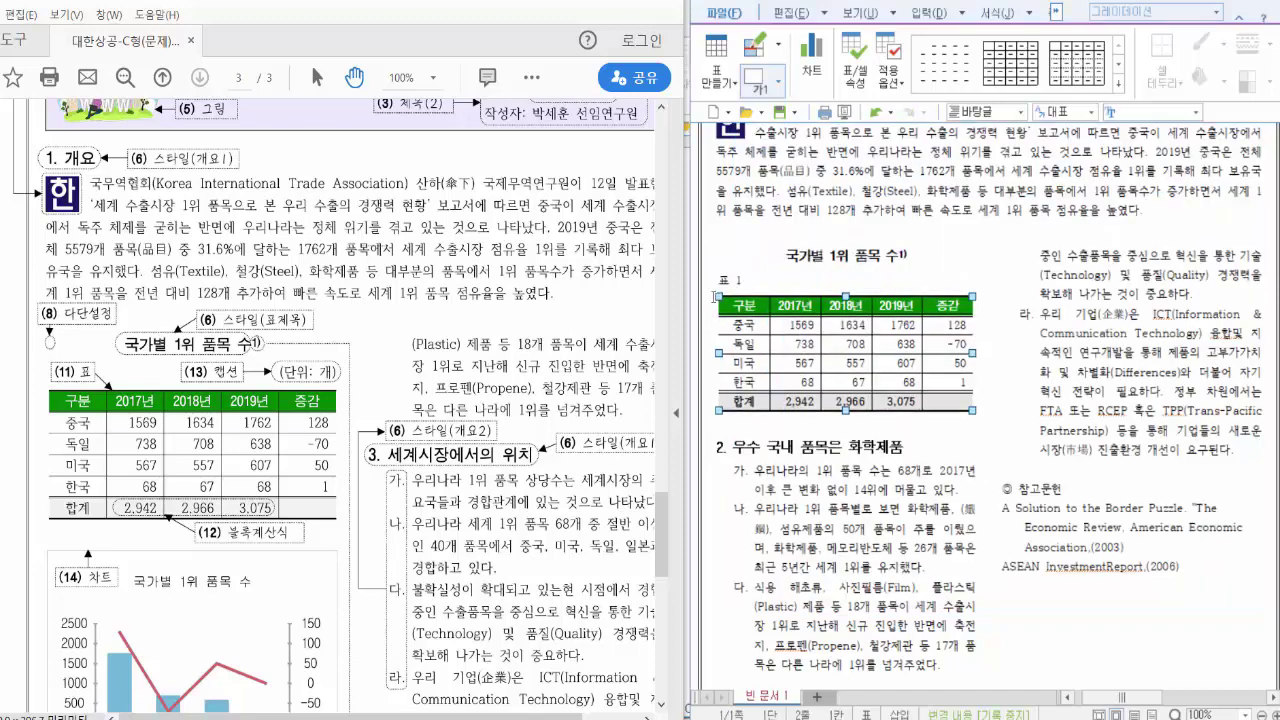
- Right-align the caption paragraph above the table
left_click(877, 281)
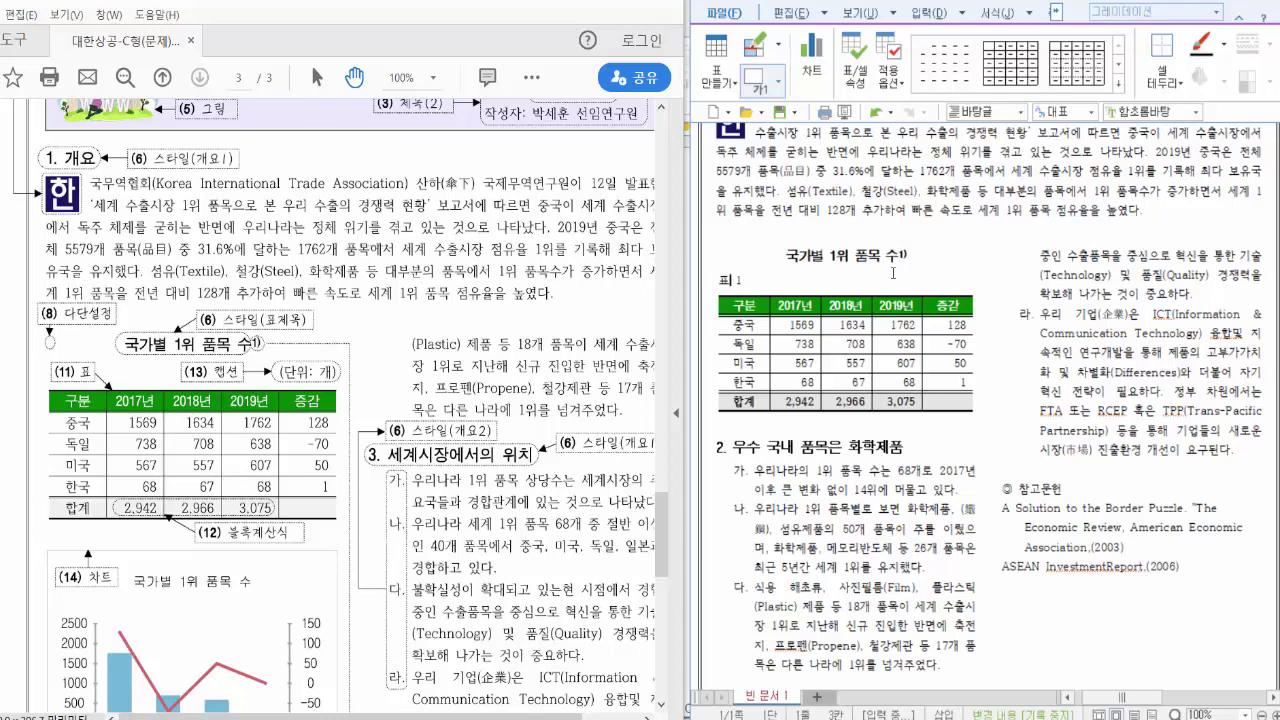
key("alt+t")
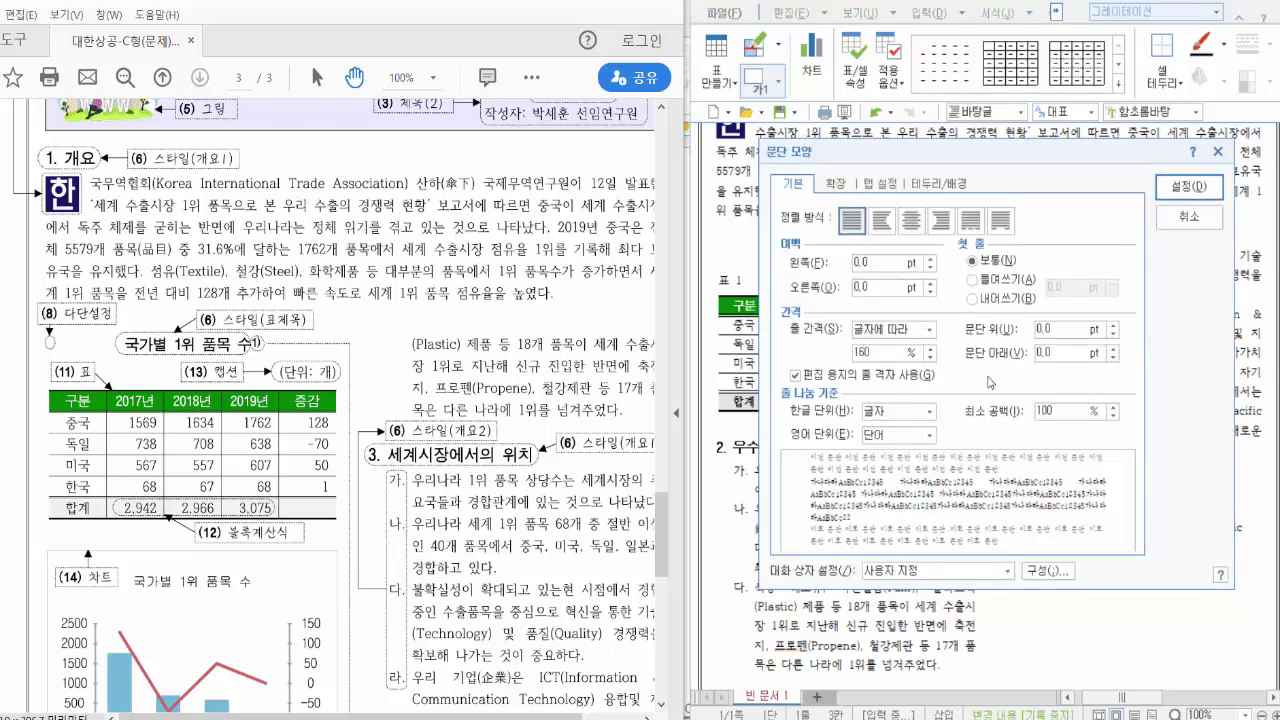
left_click(940, 220)
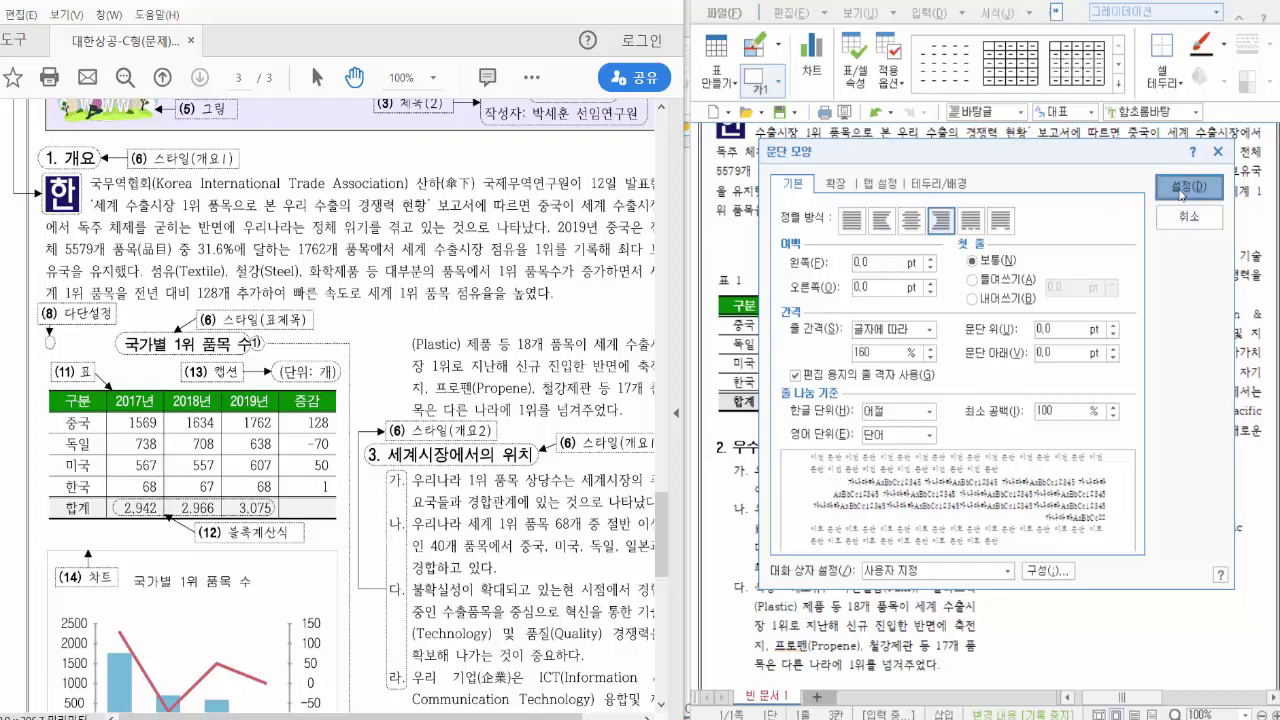
left_click(1183, 189)
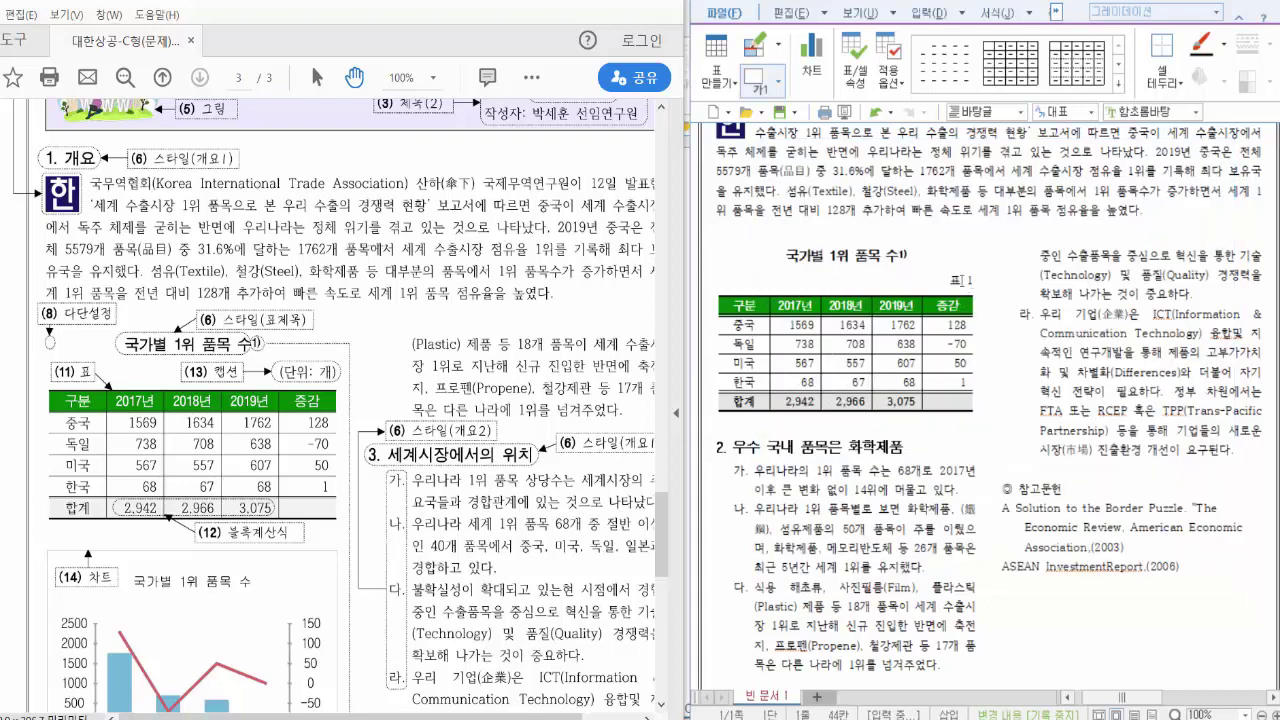
left_click(927, 280)
left_click_drag(958, 280, 977, 283)
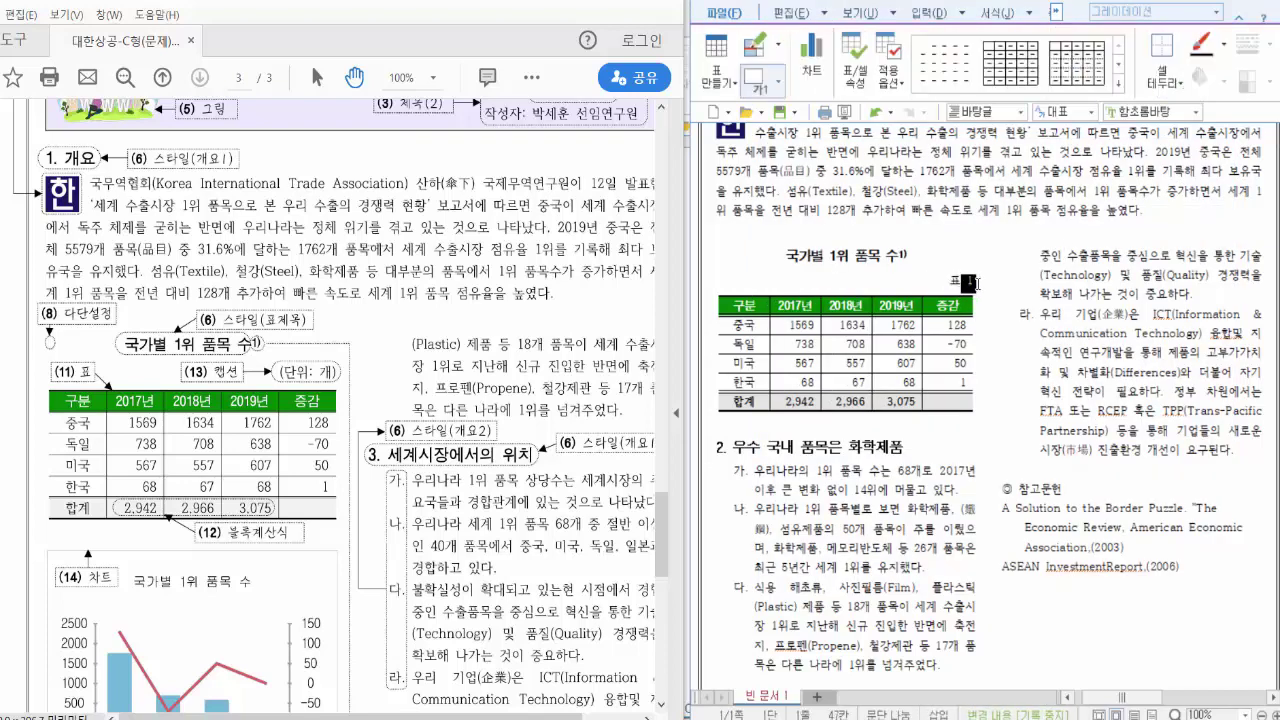
double_click(973, 284)
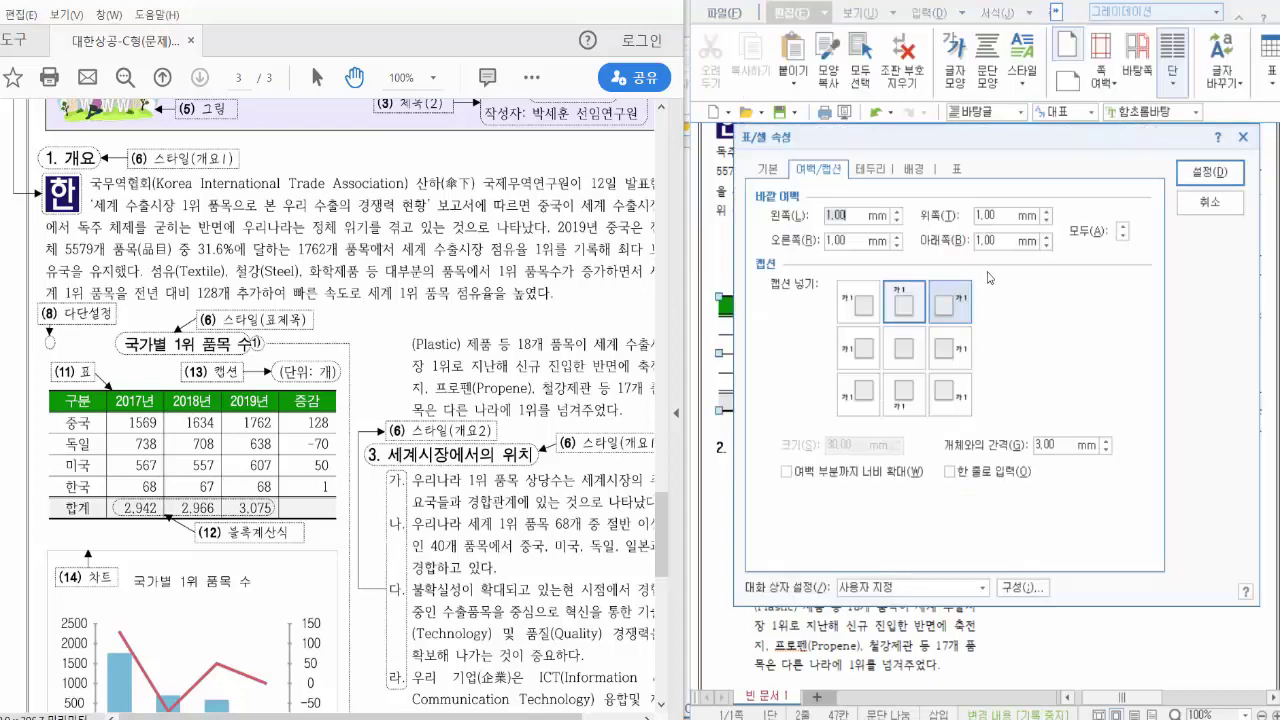
left_click(1193, 207)
- Replace the default caption text above the table with "(단위: 개)"
left_click_drag(954, 280, 981, 280)
key("F9")
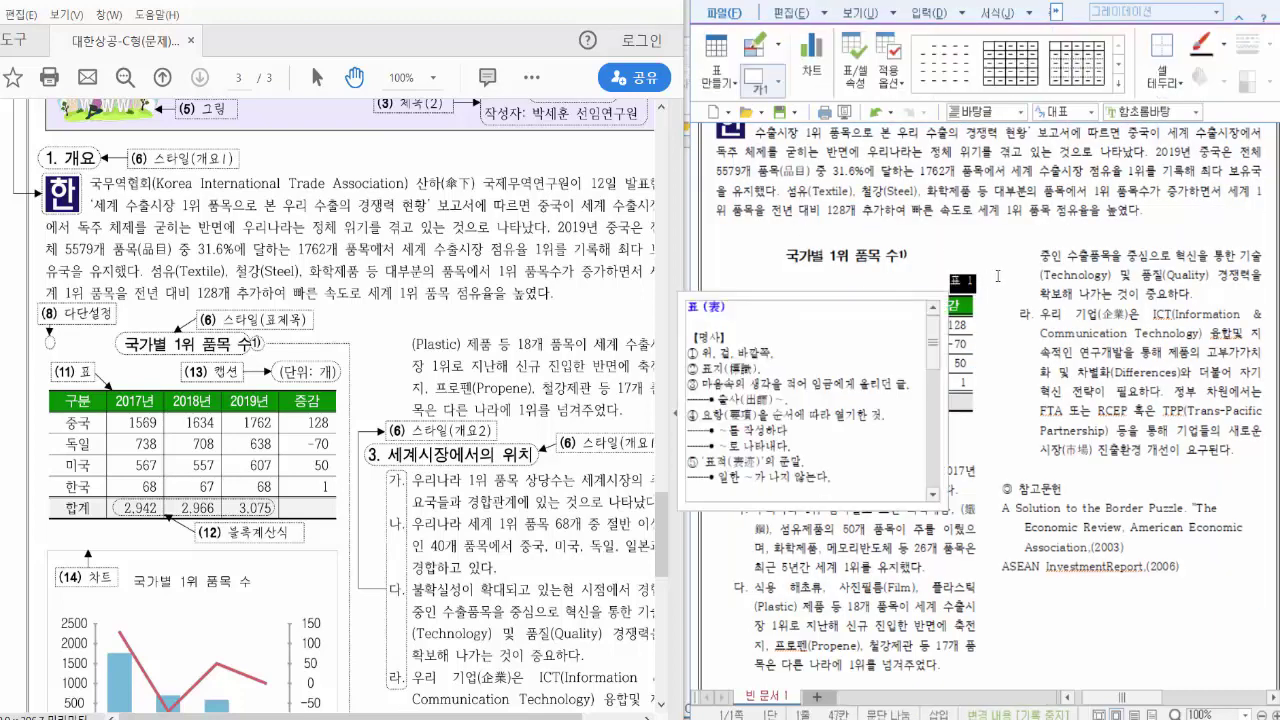
key("Escape")
key("Delete")
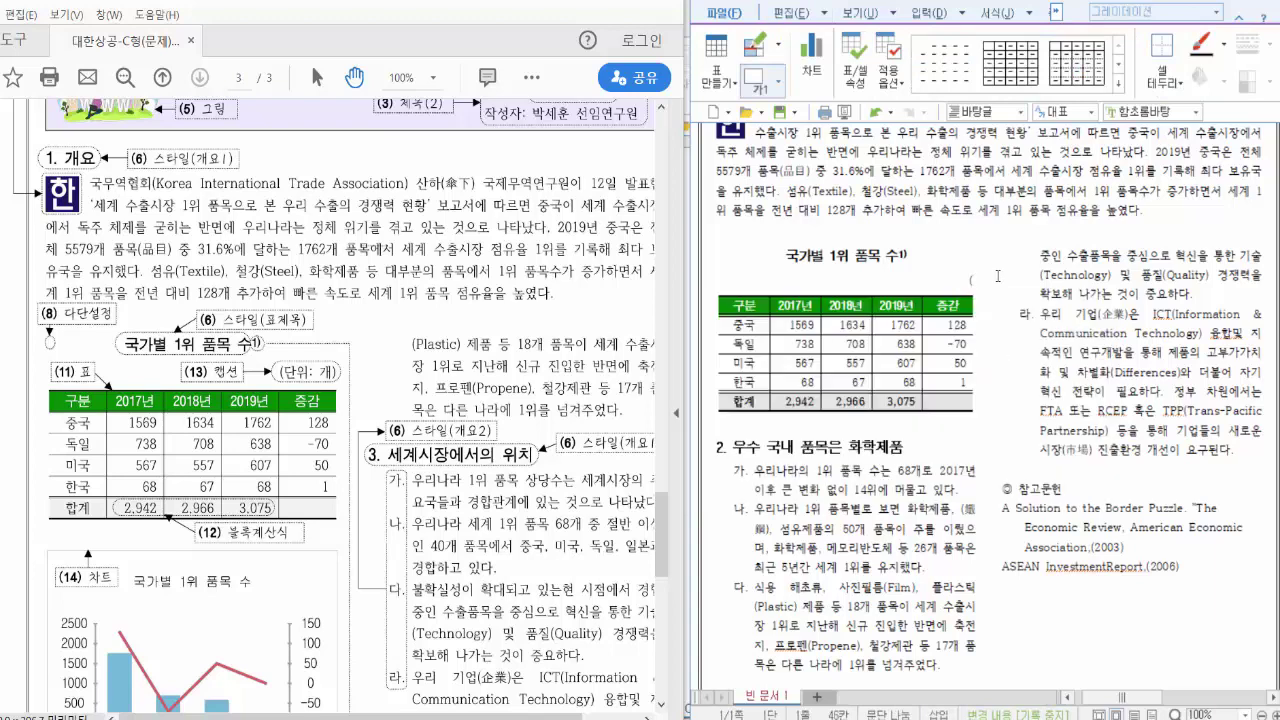
key("BackSpace")
type("(단위")
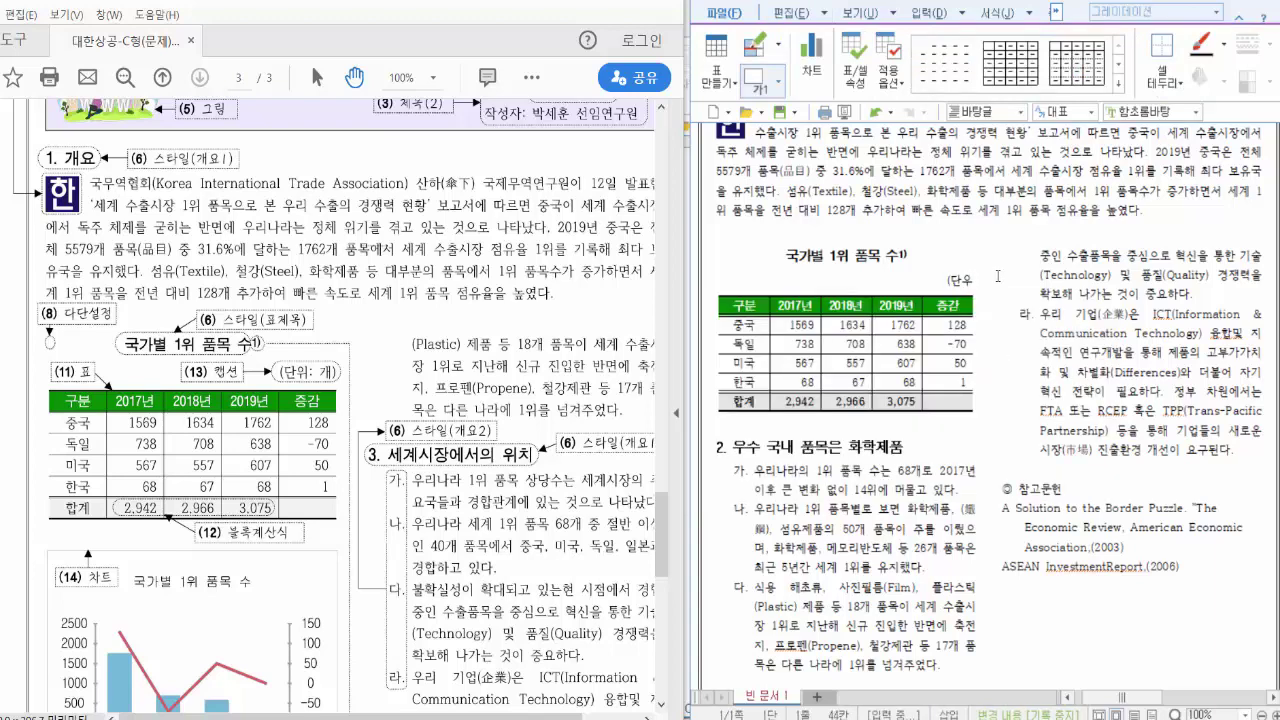
type(": ")
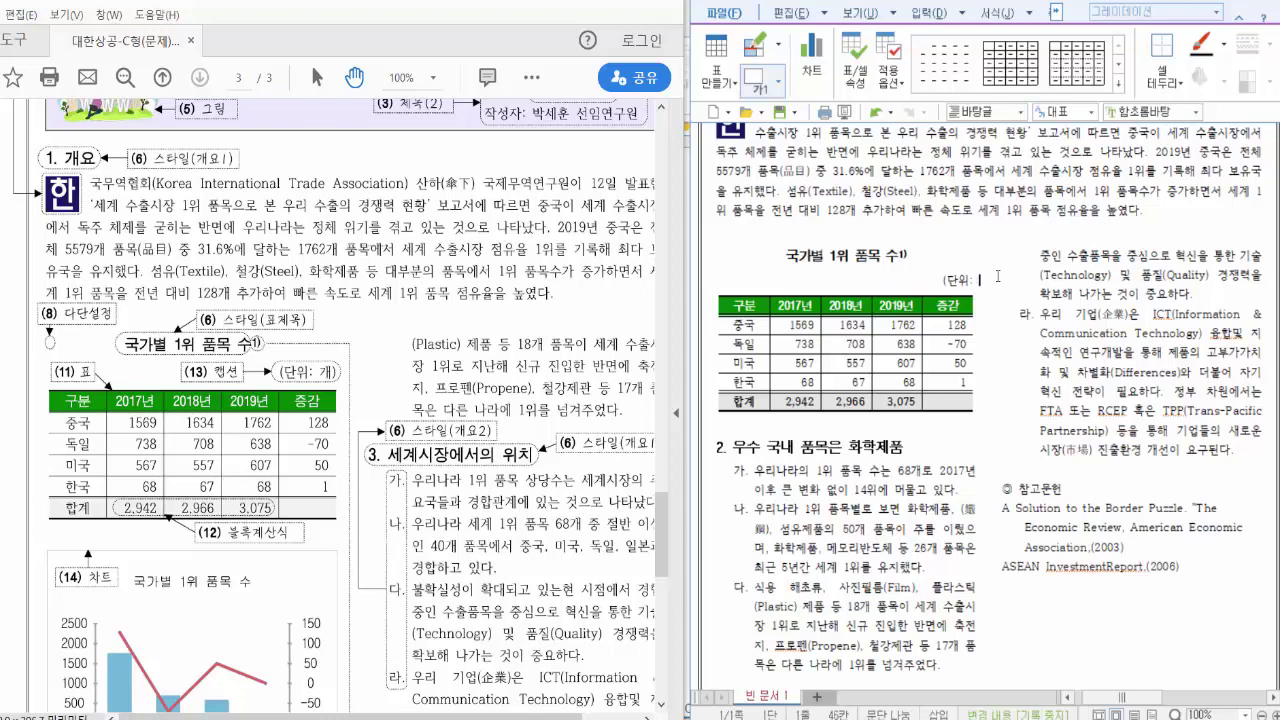
type("개")
left_click(772, 490)
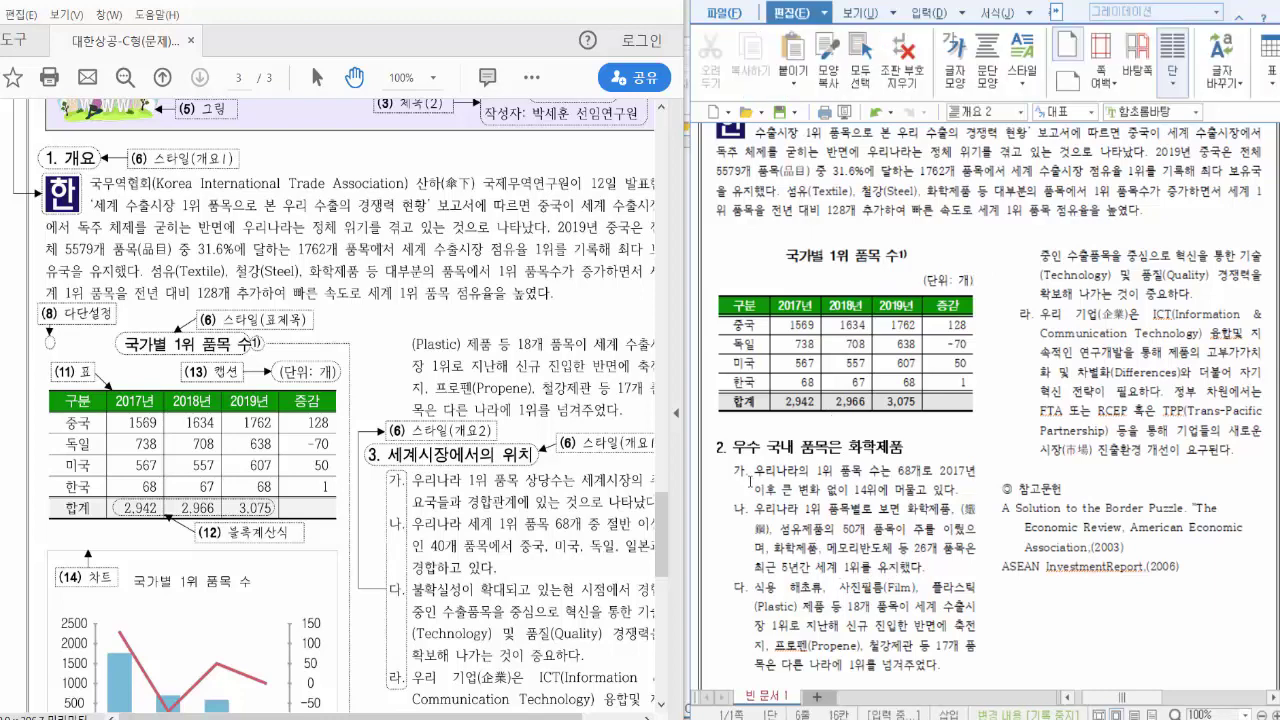
- Examine the exam sheet's chart instructions (item 14) and the sample chart on its last page
left_click(258, 196)
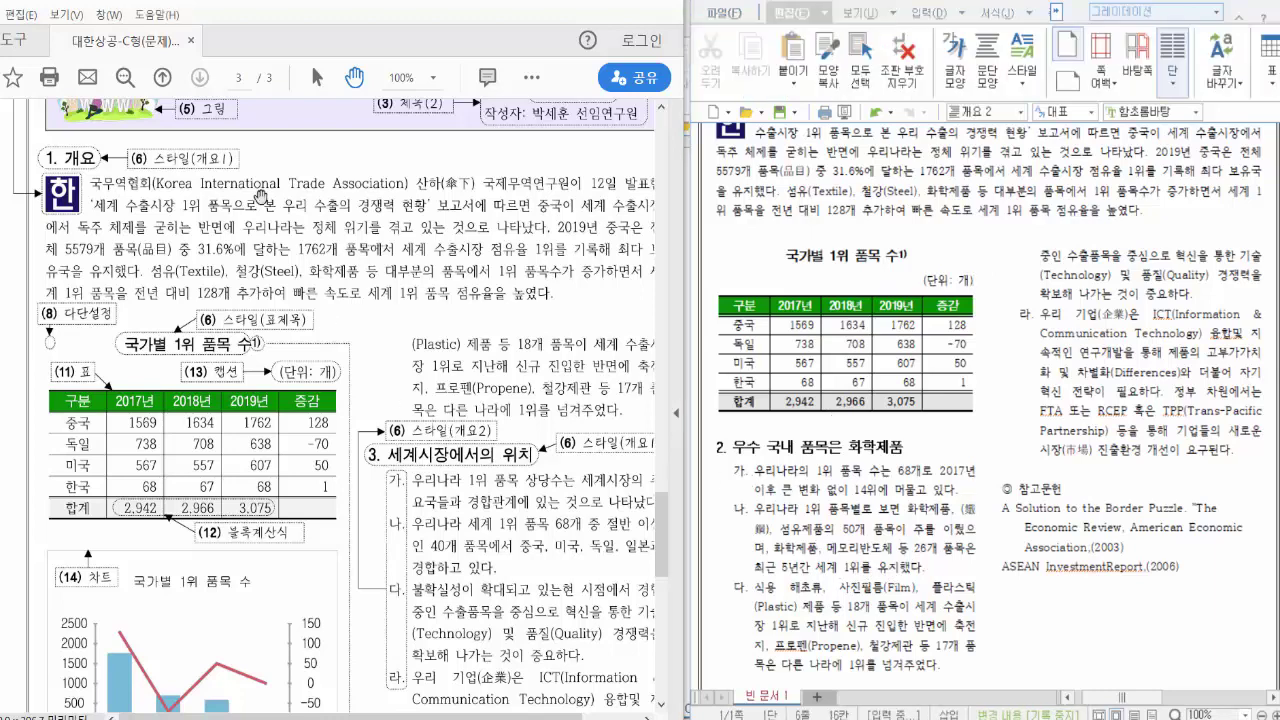
left_click(165, 82)
scroll(300, 267, "down", 3)
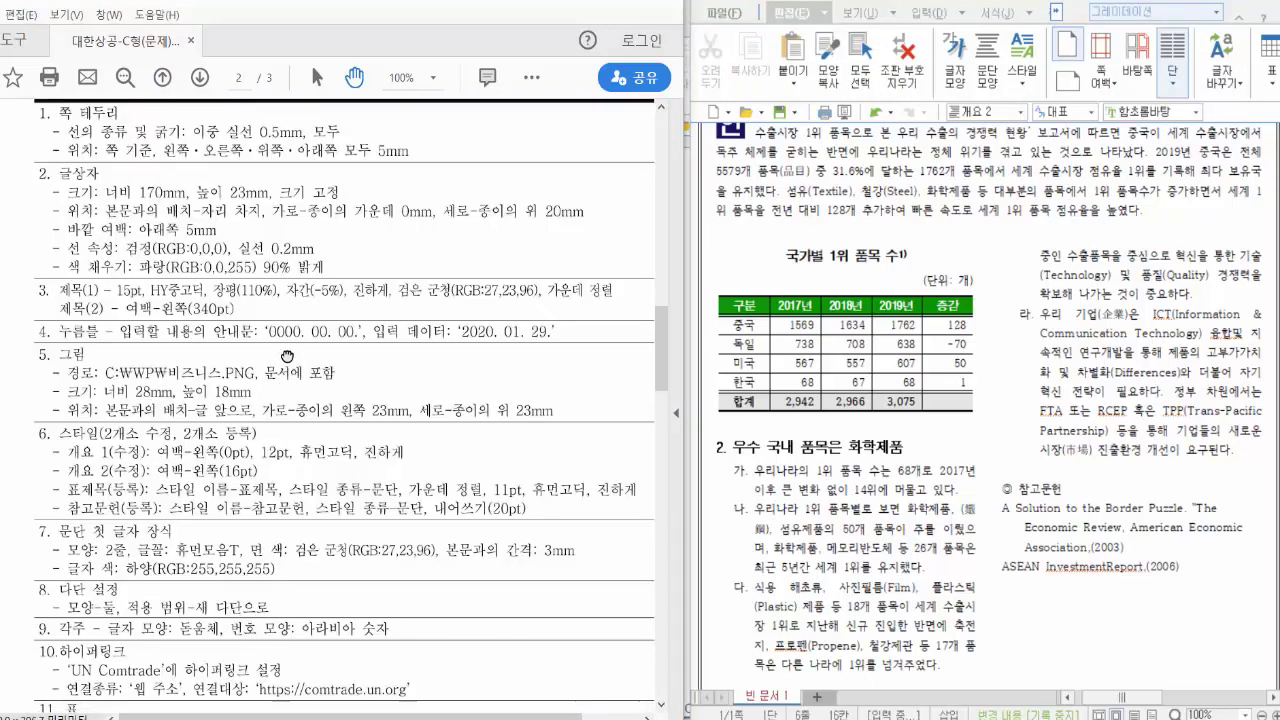
left_click_drag(343, 505, 352, 214)
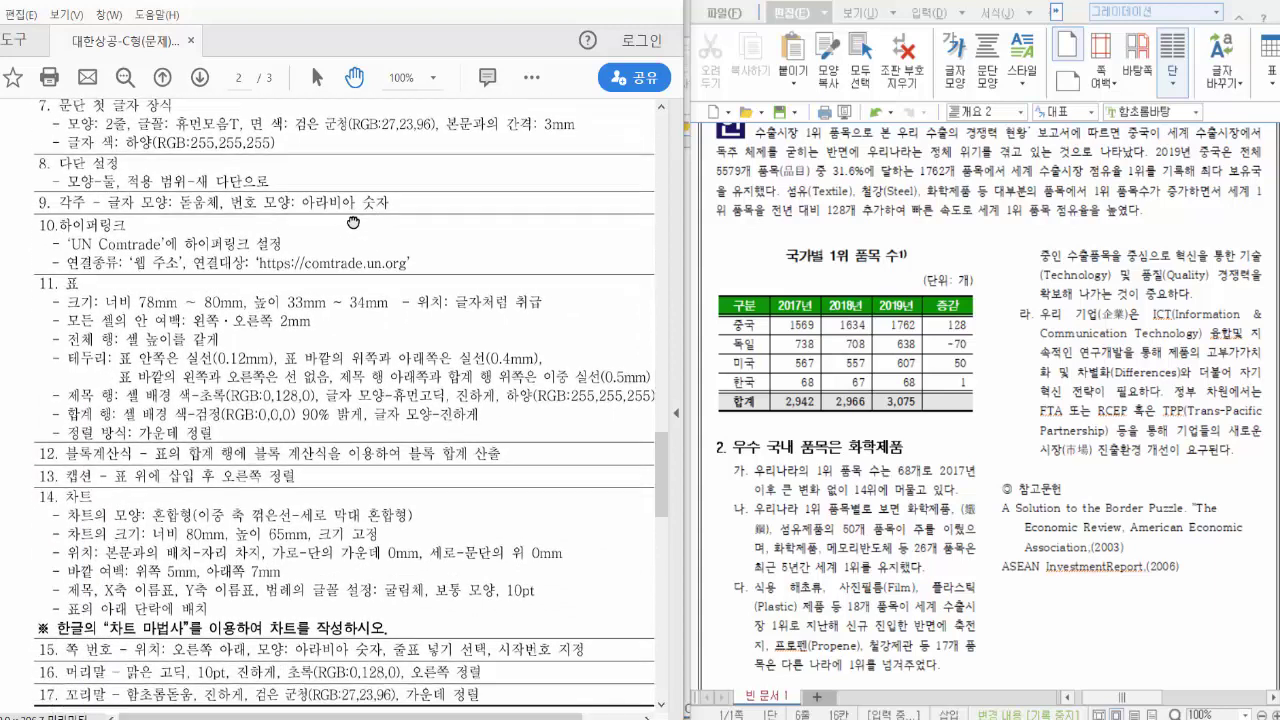
scroll(347, 515, "down", 1)
scroll(872, 523, "up", 1)
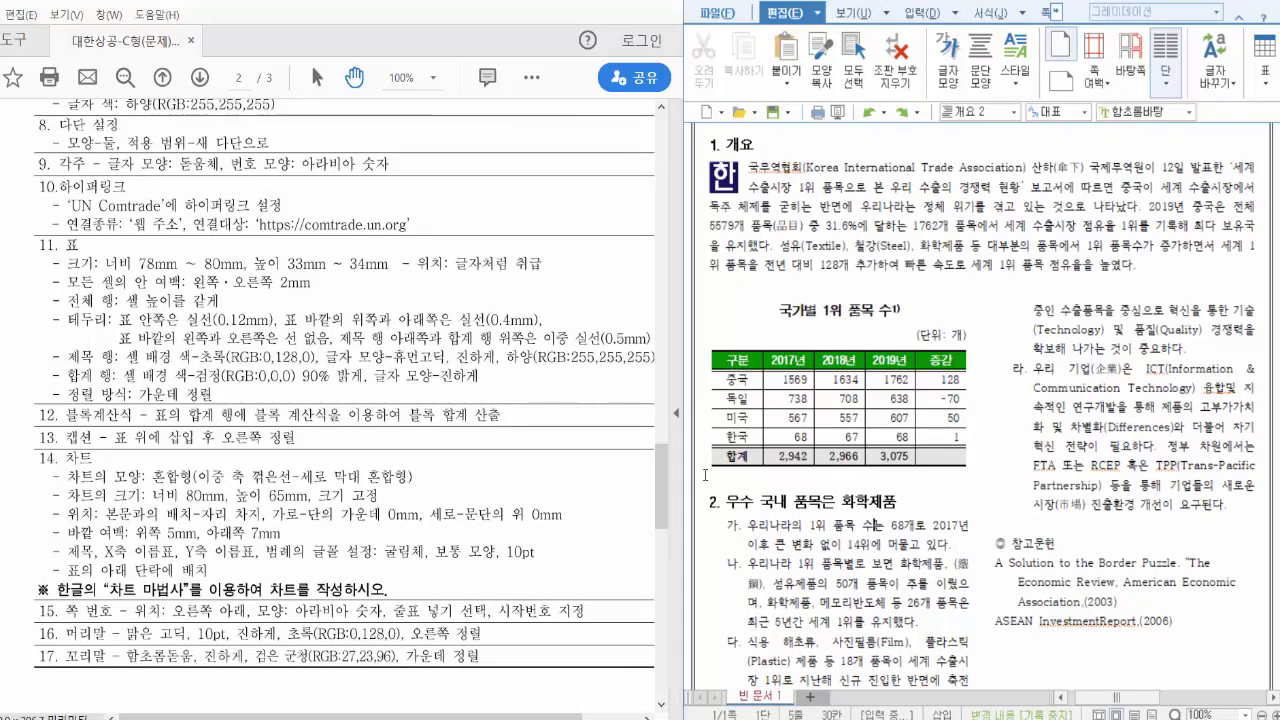
left_click(200, 78)
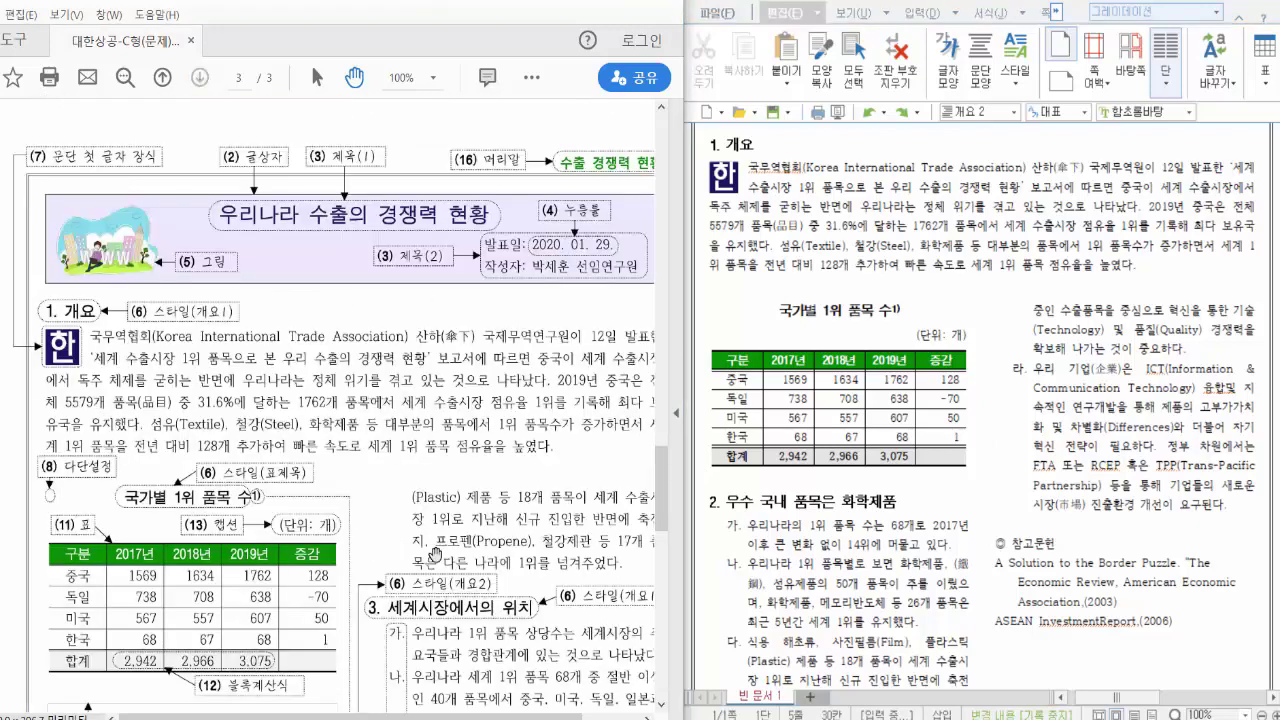
scroll(435, 554, "down", 4)
left_click_drag(425, 333, 438, 173)
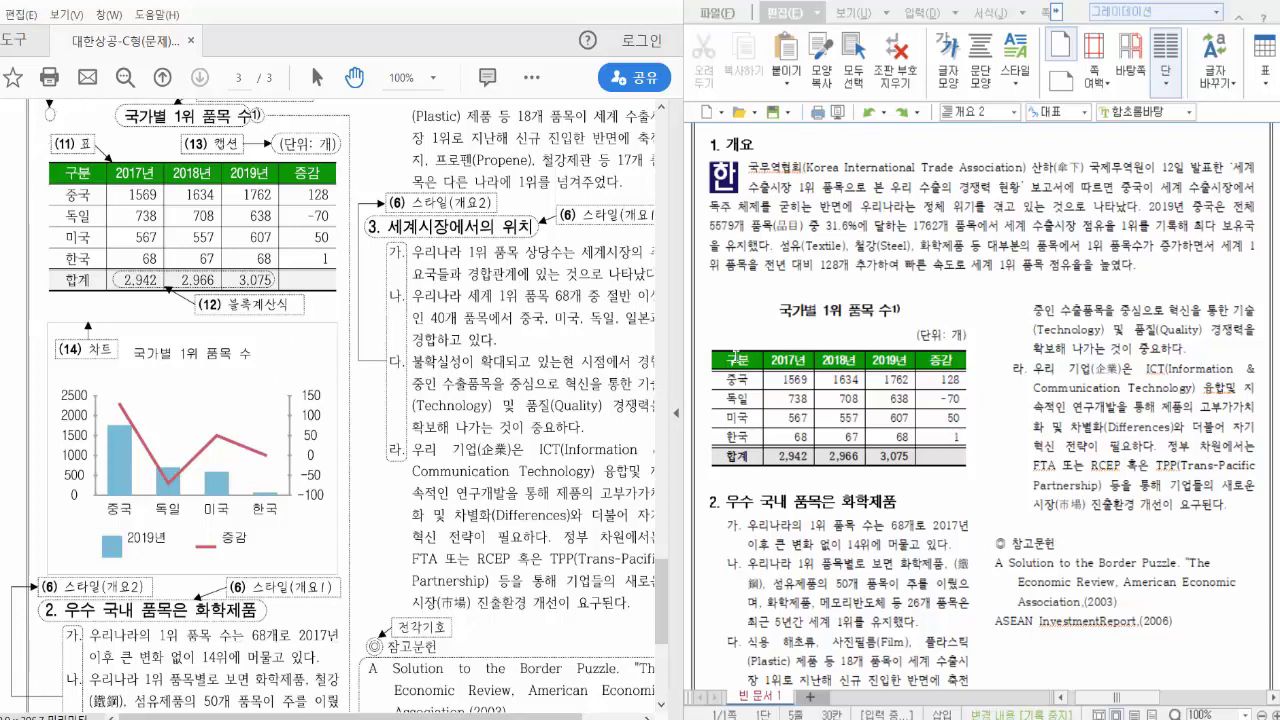
- Create a chart from the table's 구분, 2019년 and 증감 columns, covering the header through the 한국 row
left_click_drag(736, 357, 737, 437)
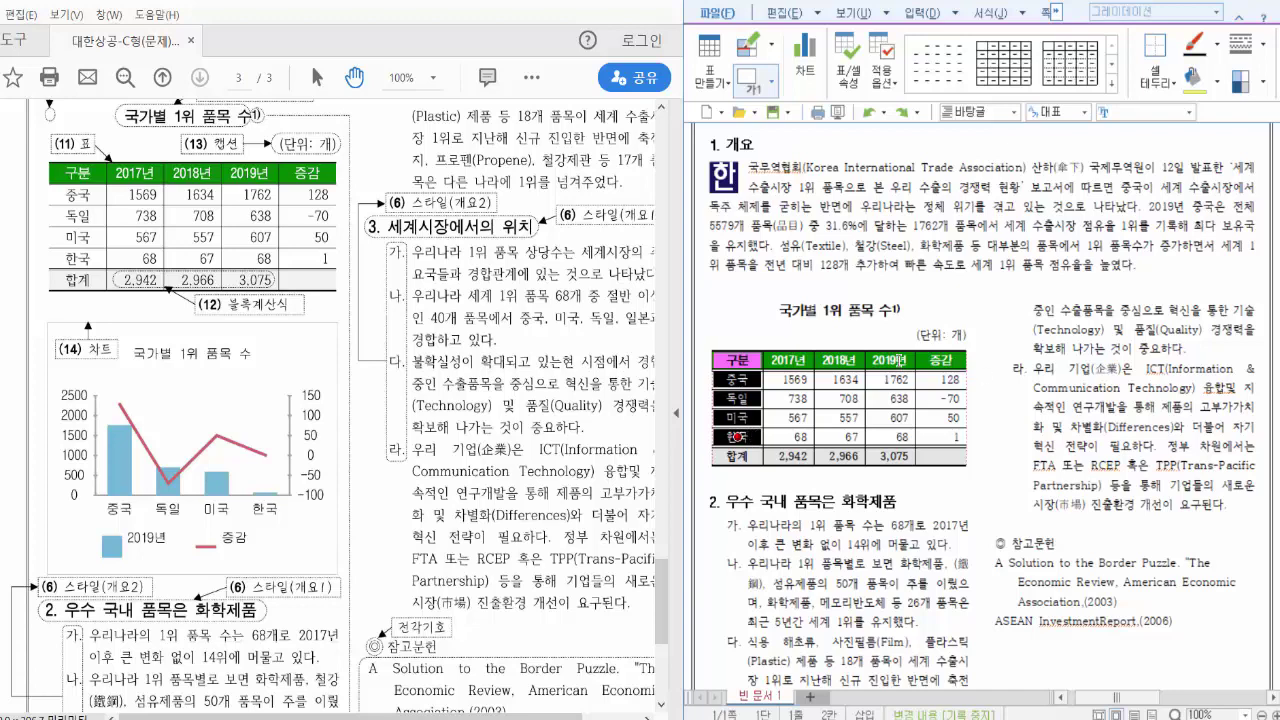
left_click_drag(889, 360, 942, 437)
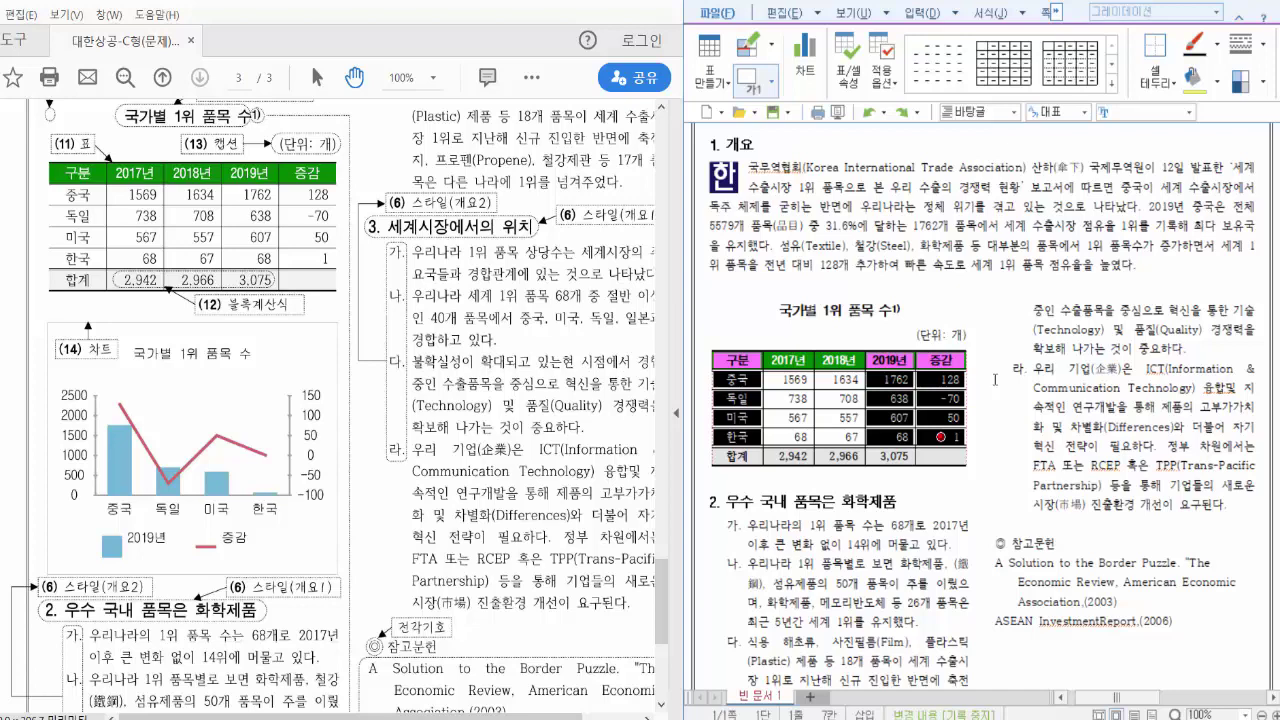
right_click(954, 359)
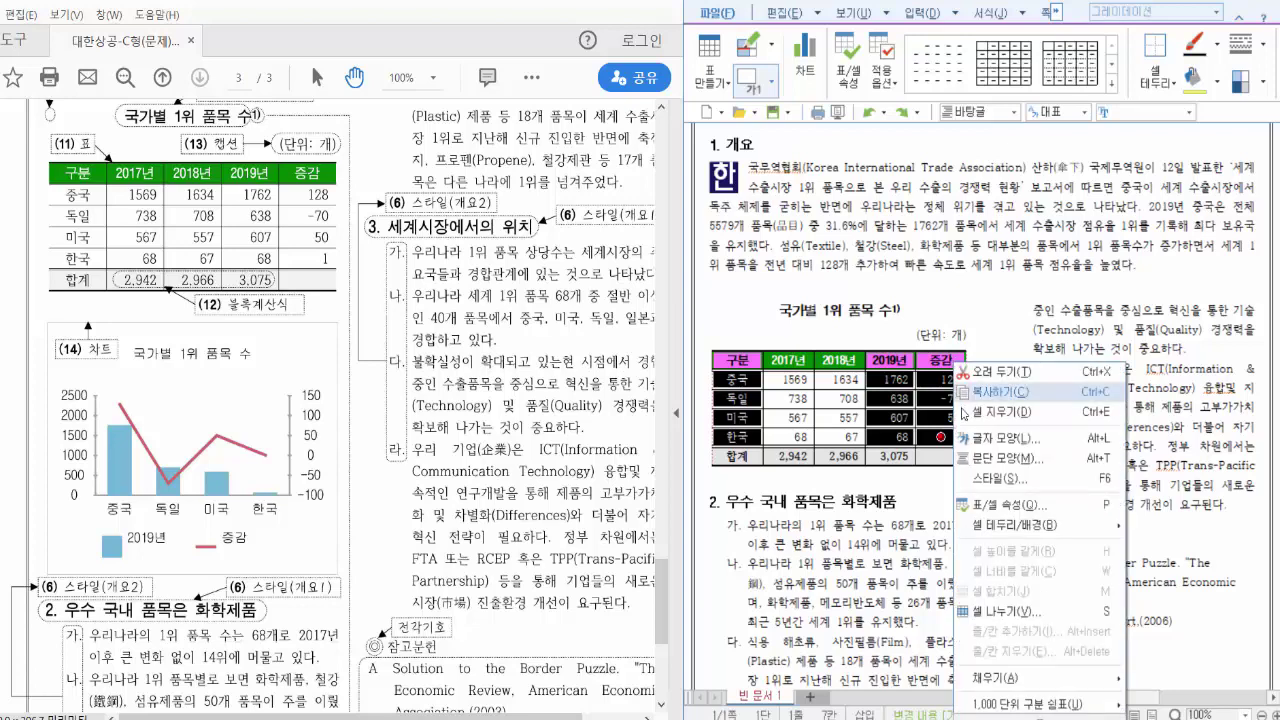
scroll(1028, 704, "down", 2)
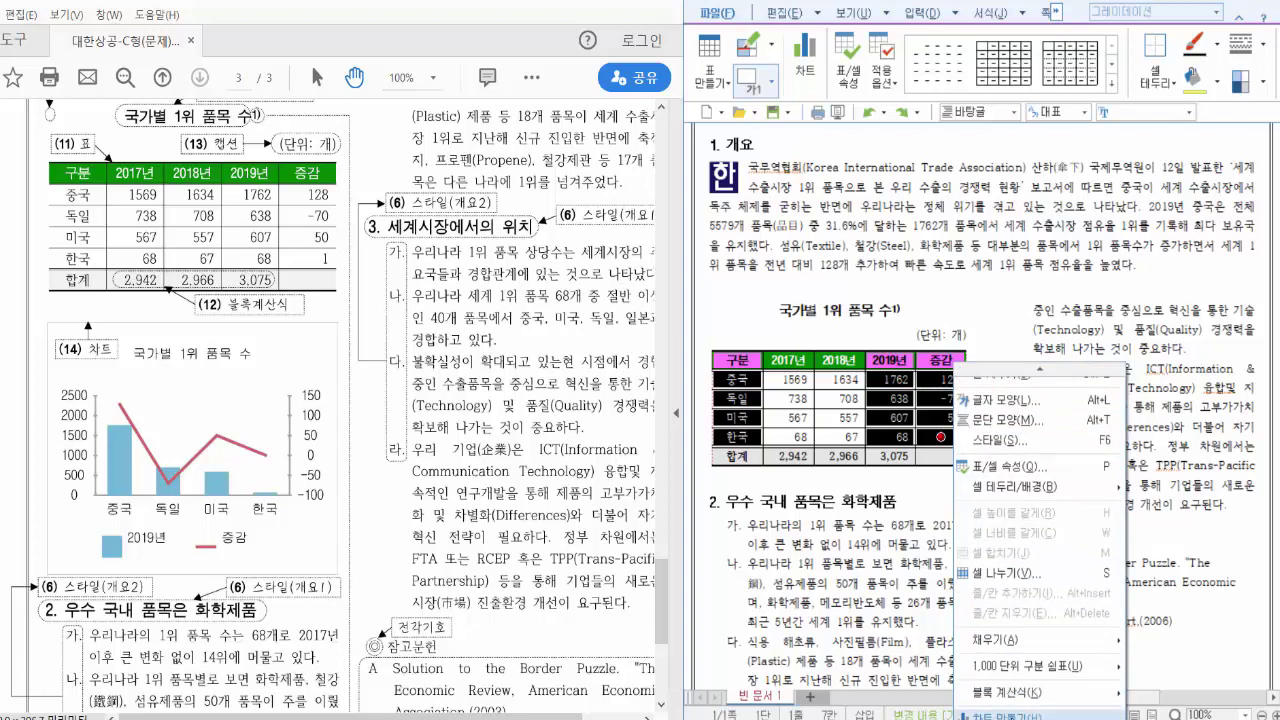
key("Escape")
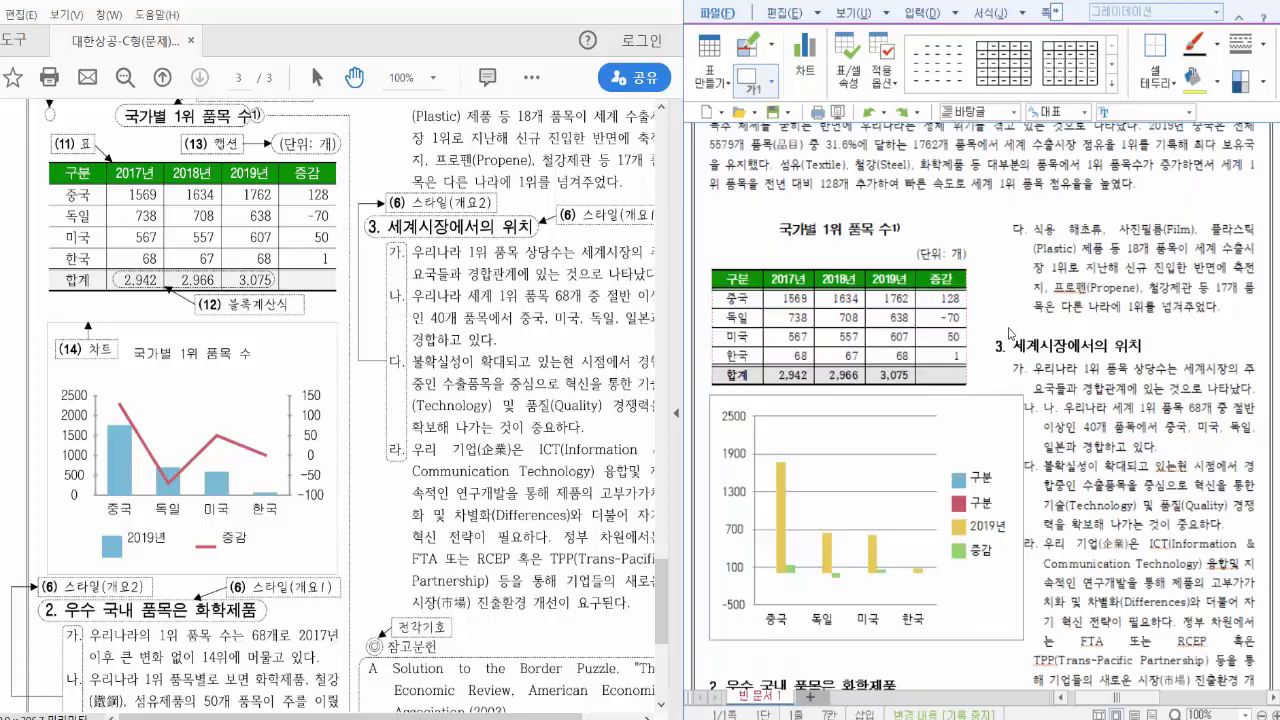
left_click(1006, 340)
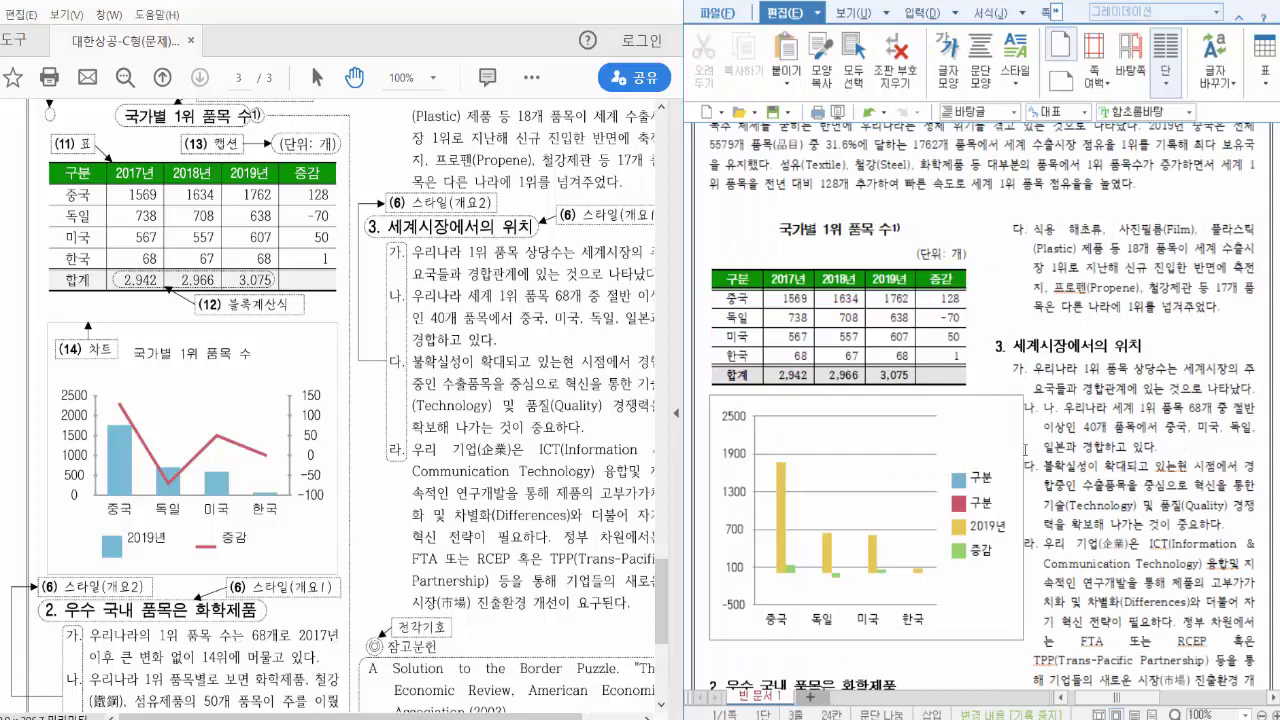
- Review the new chart's size, position, outer margin and caption settings in its object properties
left_click(986, 413)
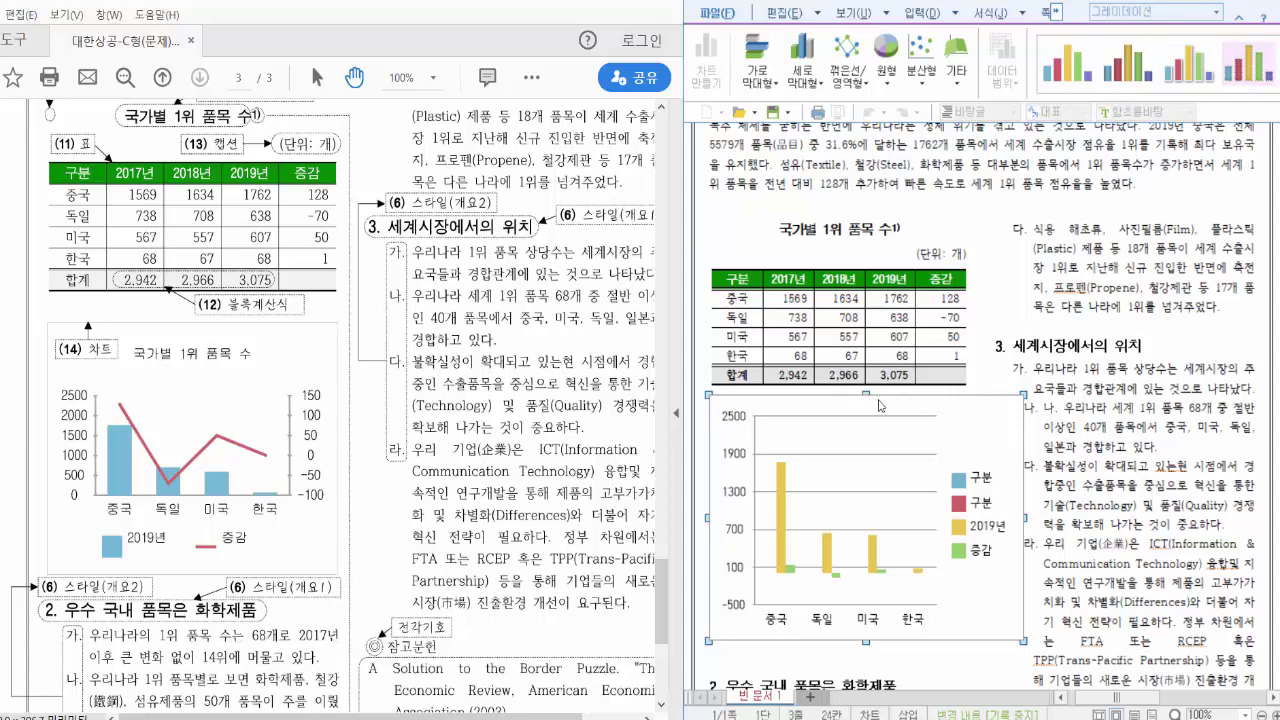
left_click(980, 422)
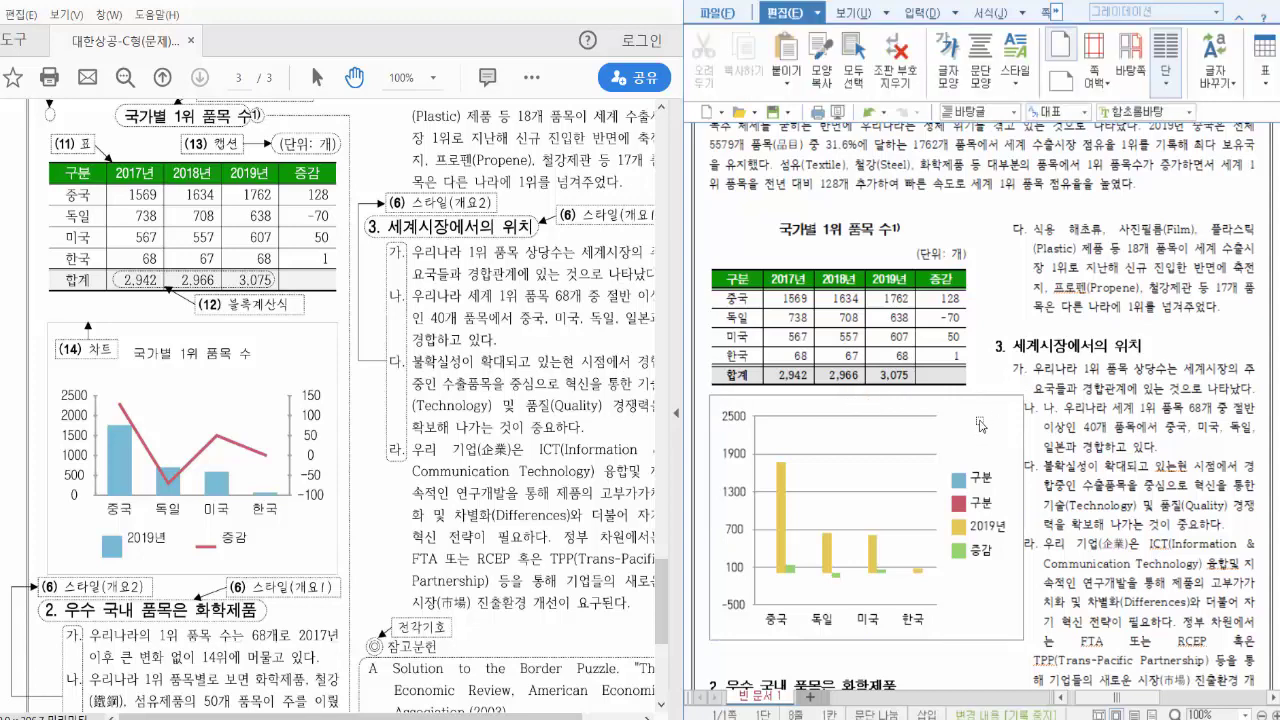
right_click(980, 418)
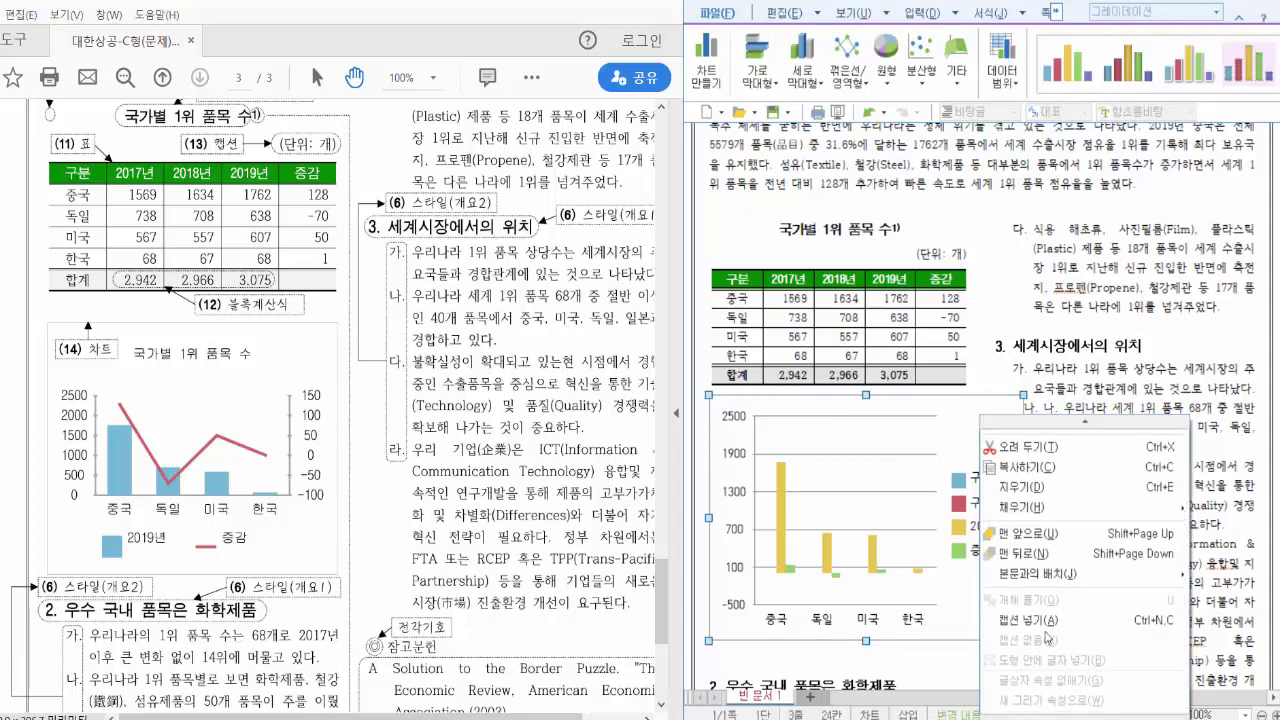
mouse_move(980, 412)
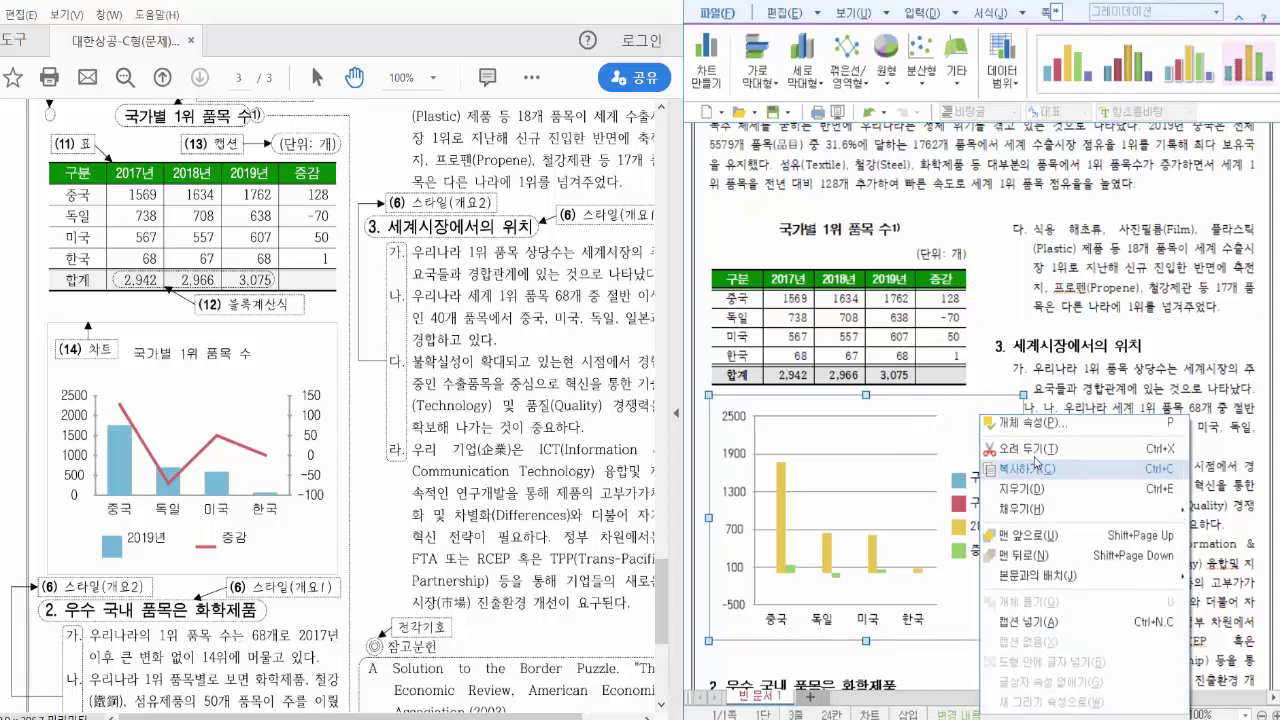
left_click(1046, 426)
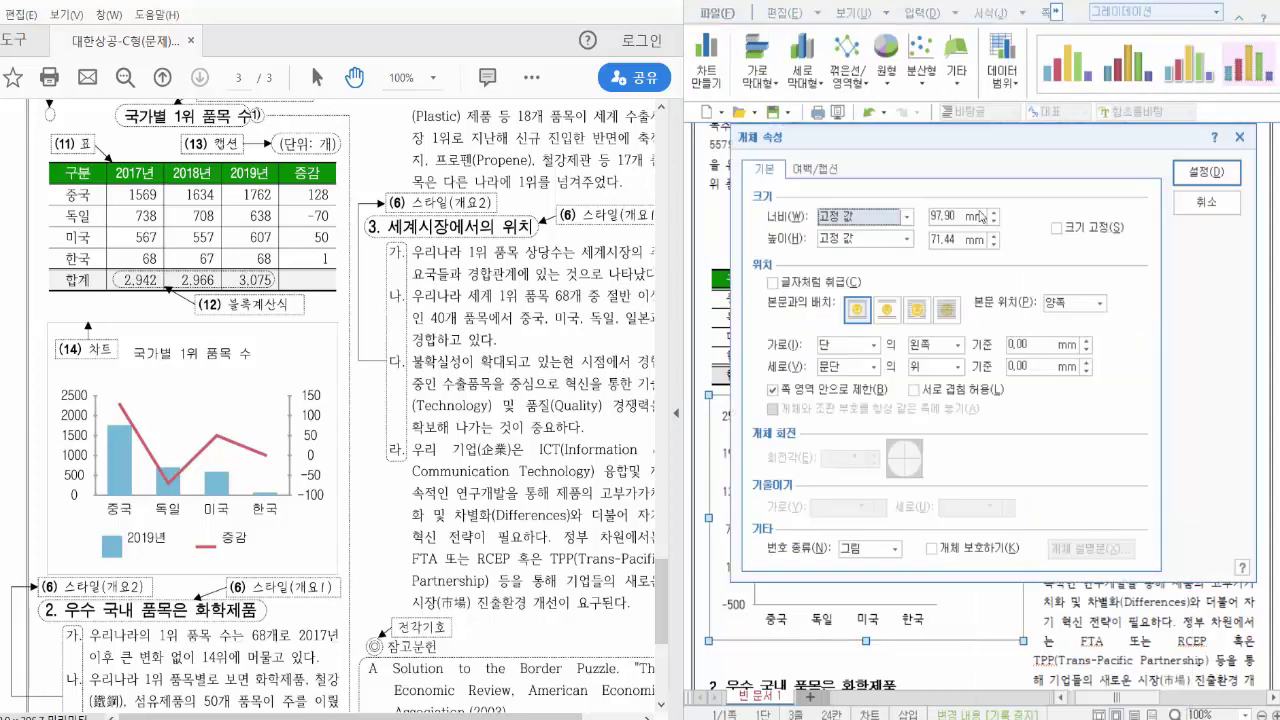
left_click(823, 168)
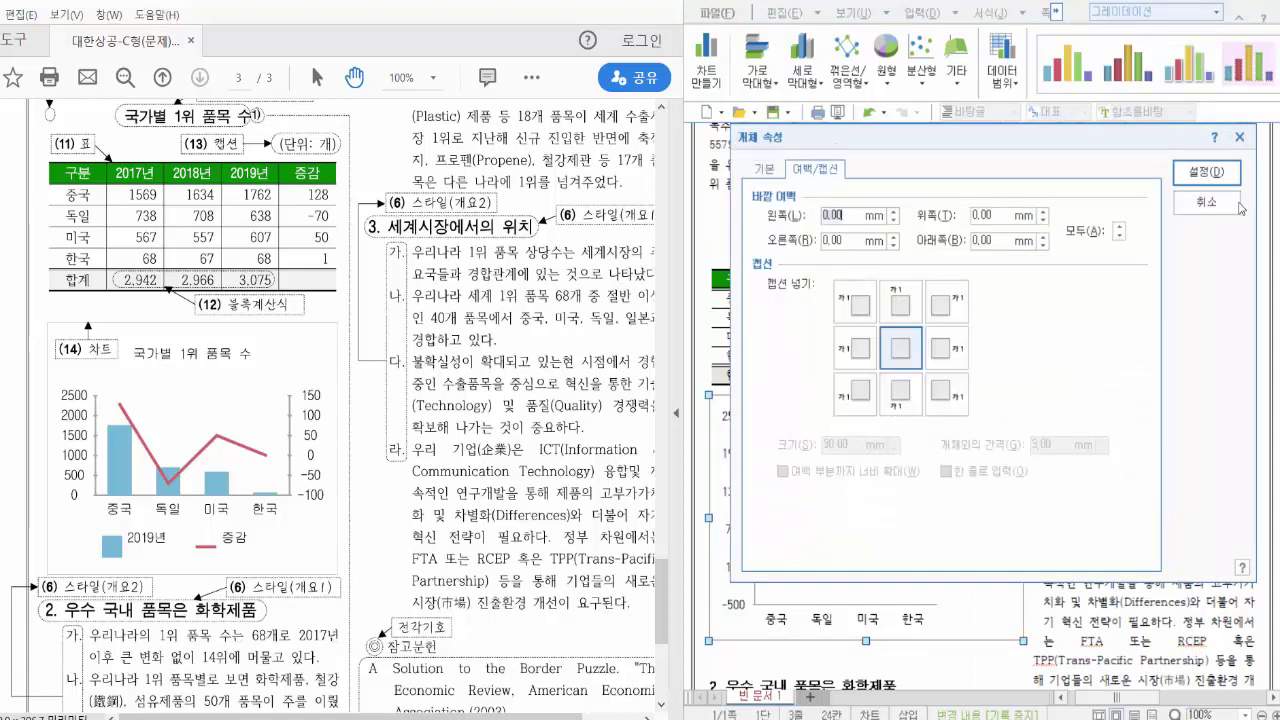
left_click(1207, 172)
key("Escape")
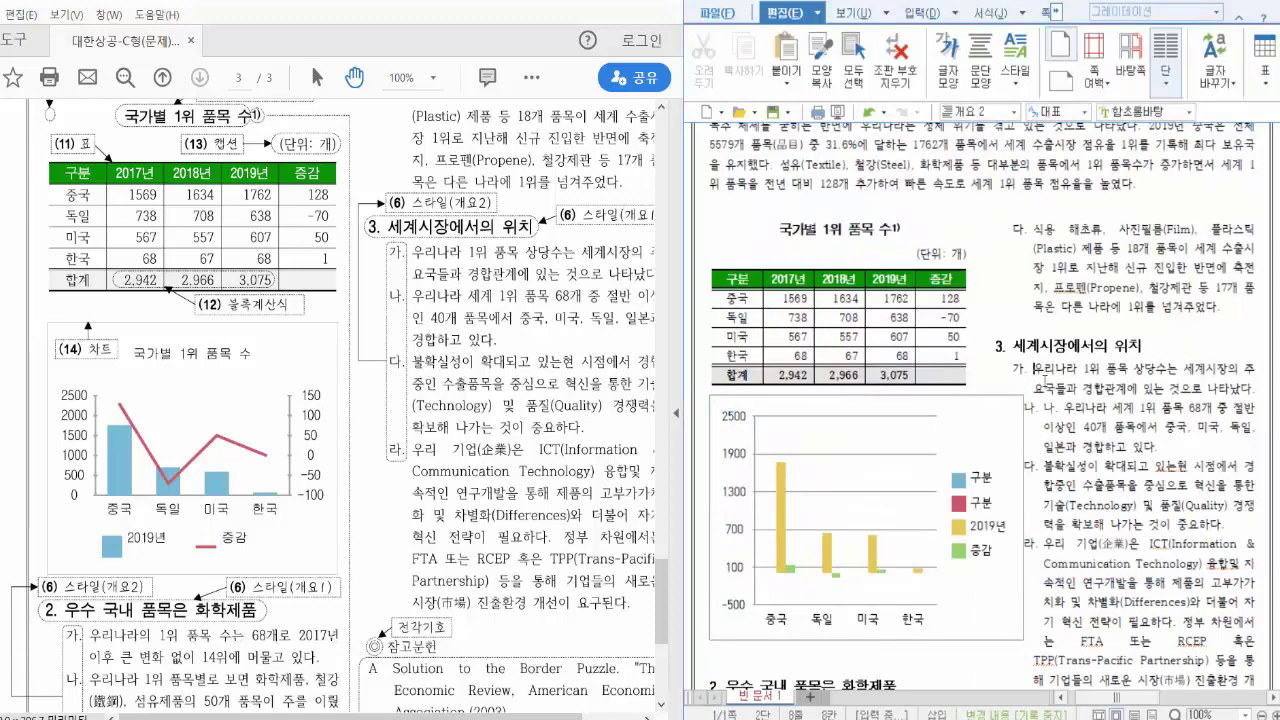
- Change the chart to the dual-axis line and column shape of the 혼합형 type, with the direction set to 열
left_click(999, 419)
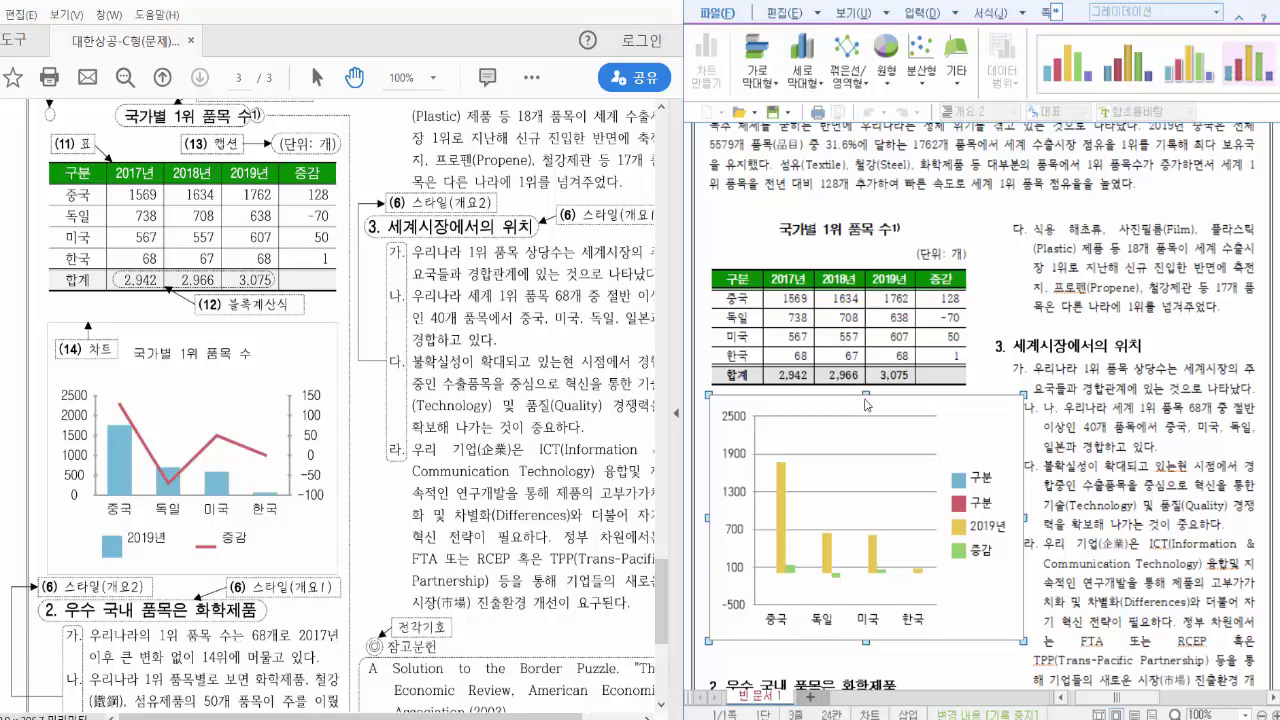
right_click(995, 406)
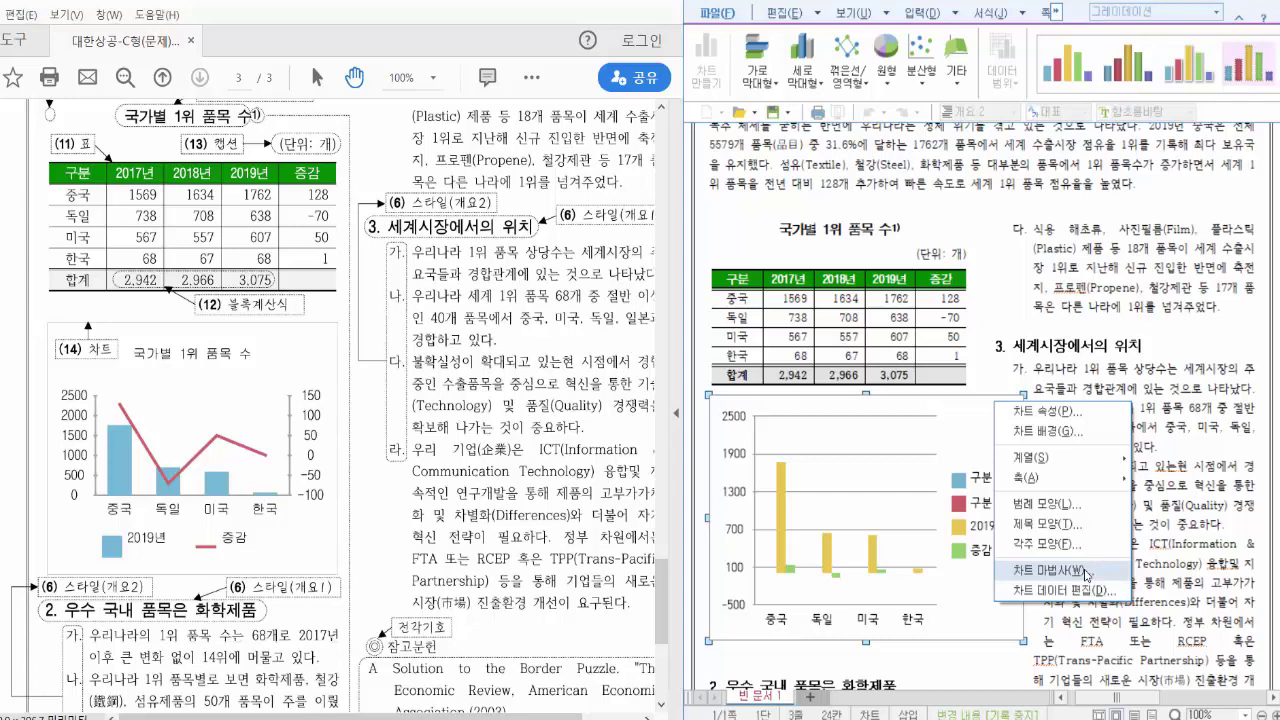
left_click(1086, 574)
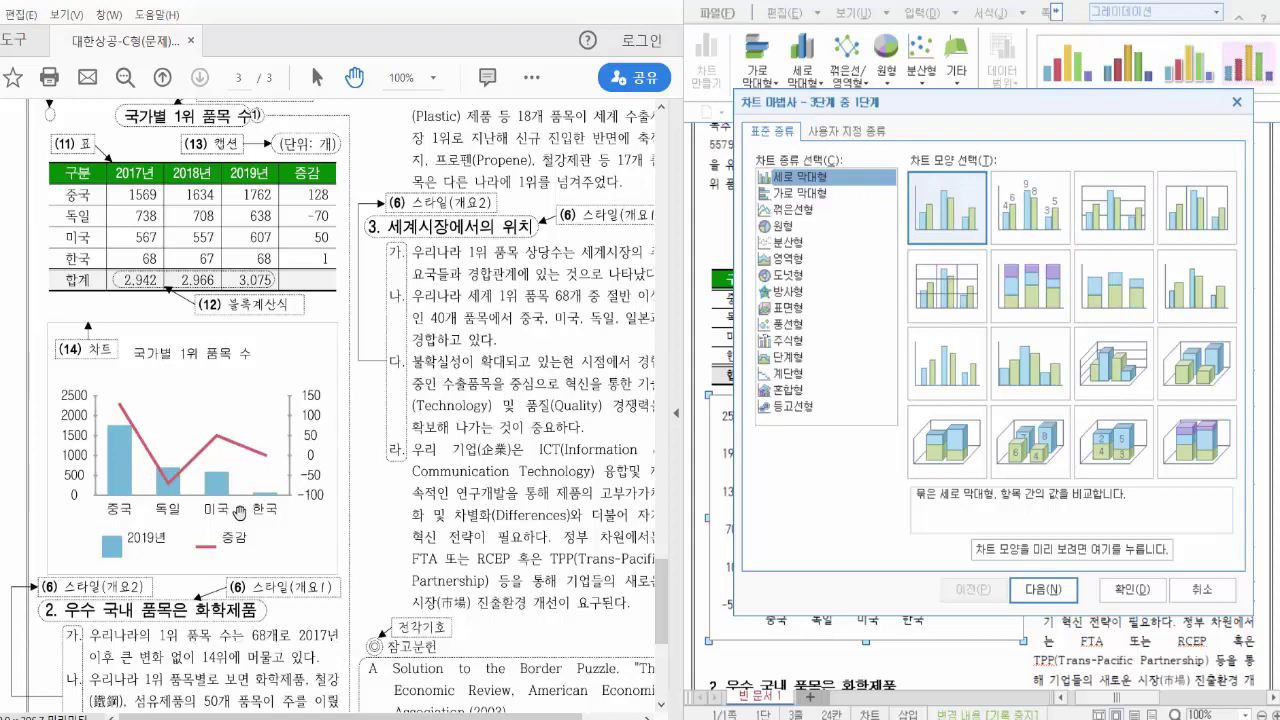
left_click(788, 390)
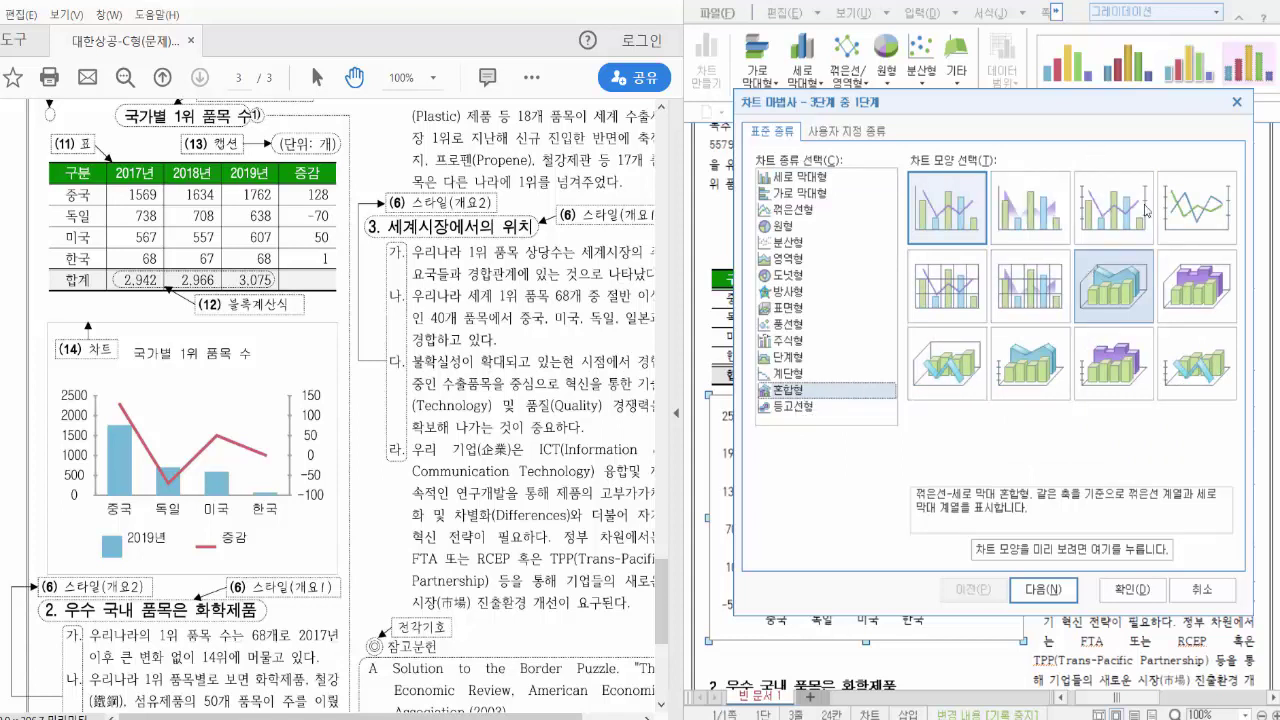
left_click(1131, 238)
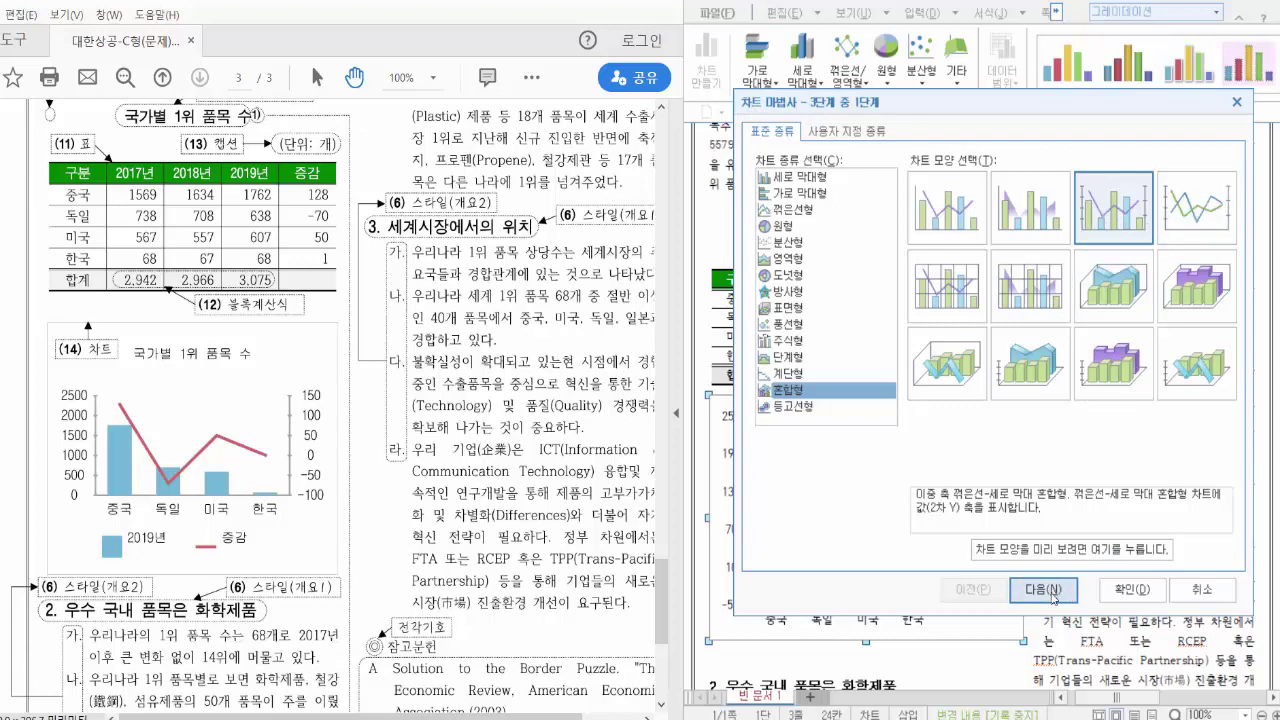
left_click(1045, 590)
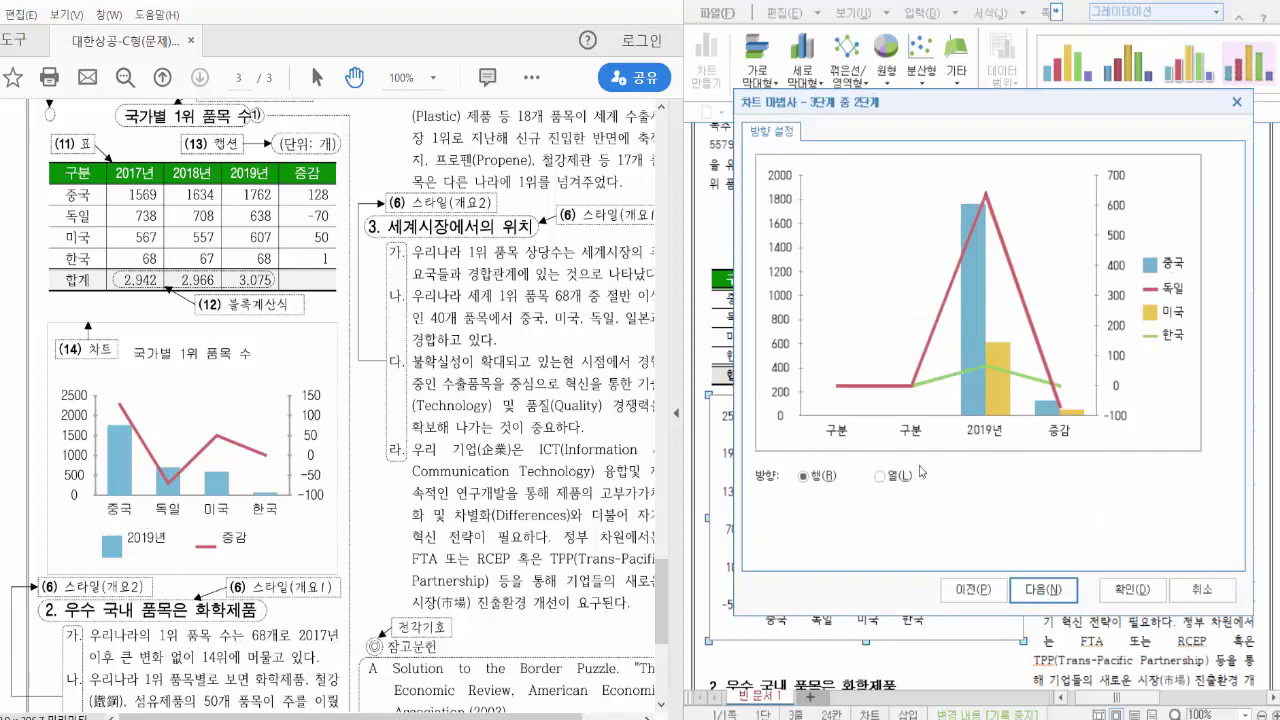
left_click(888, 478)
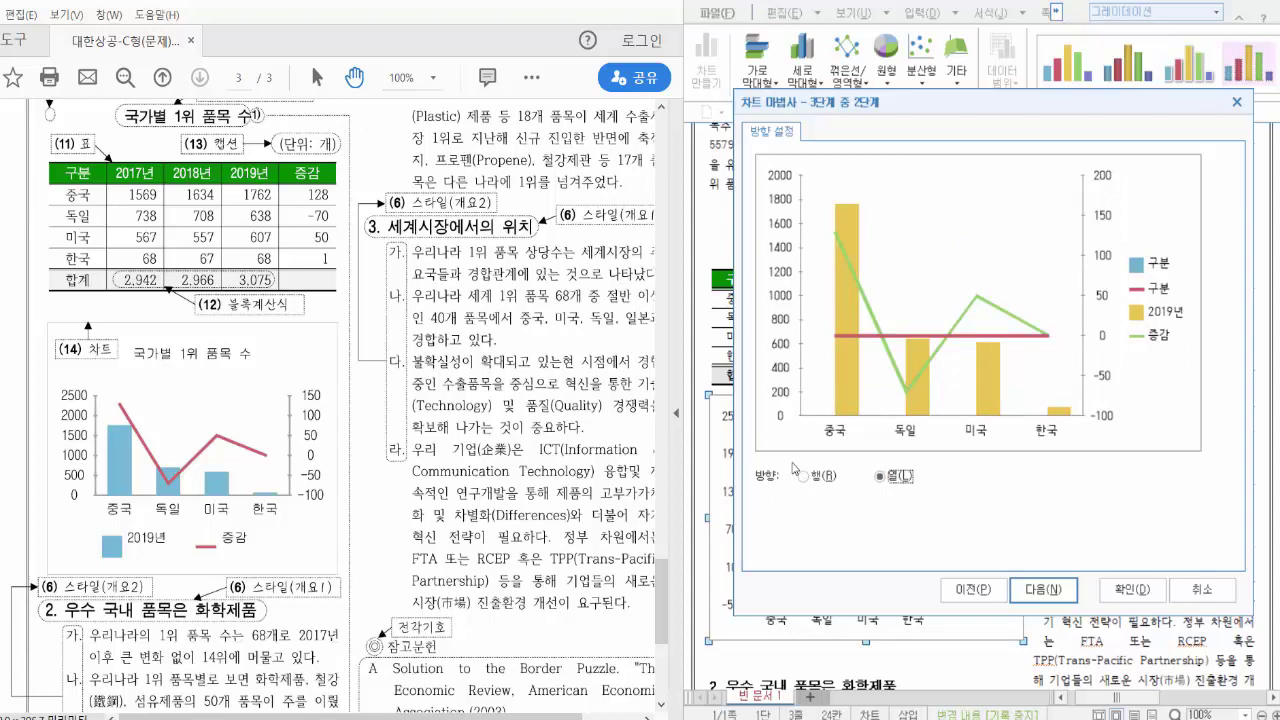
- Set the chart title to "국가별 1위 품목 수" and place the legend at 아래쪽, finishing the chart wizard
left_click(1045, 590)
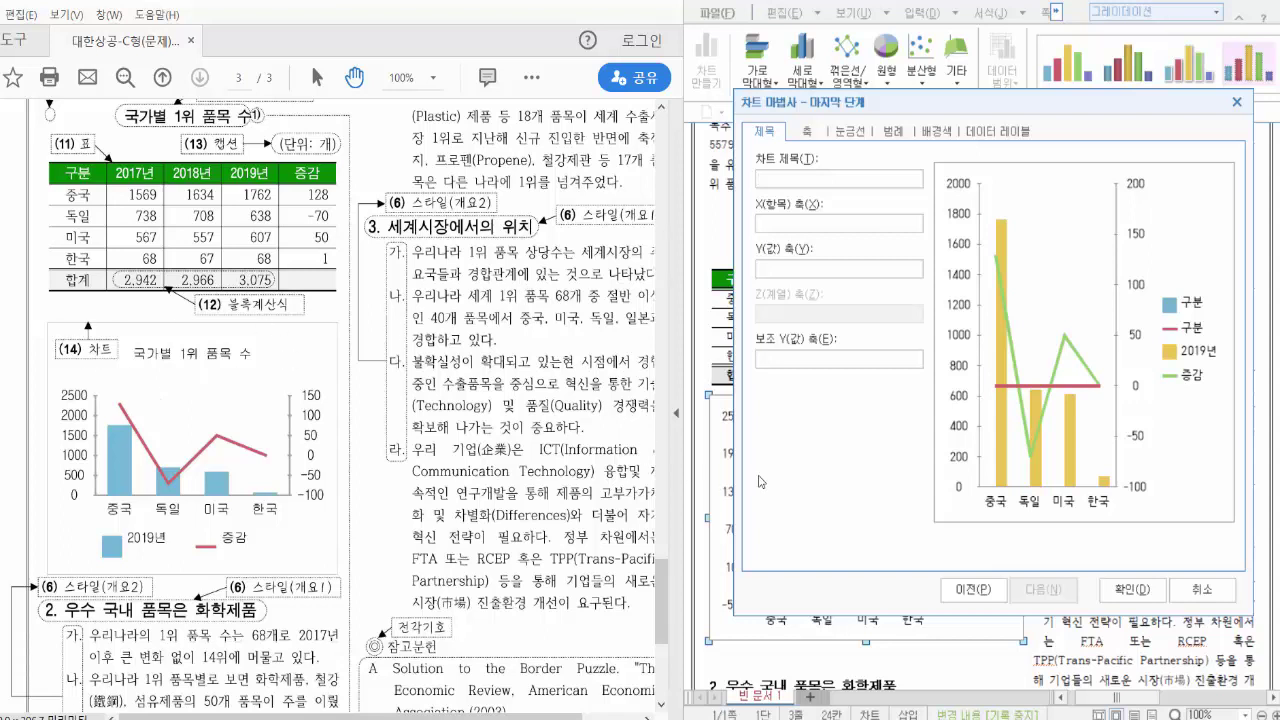
type("가별 1위 품목 수")
left_click(810, 132)
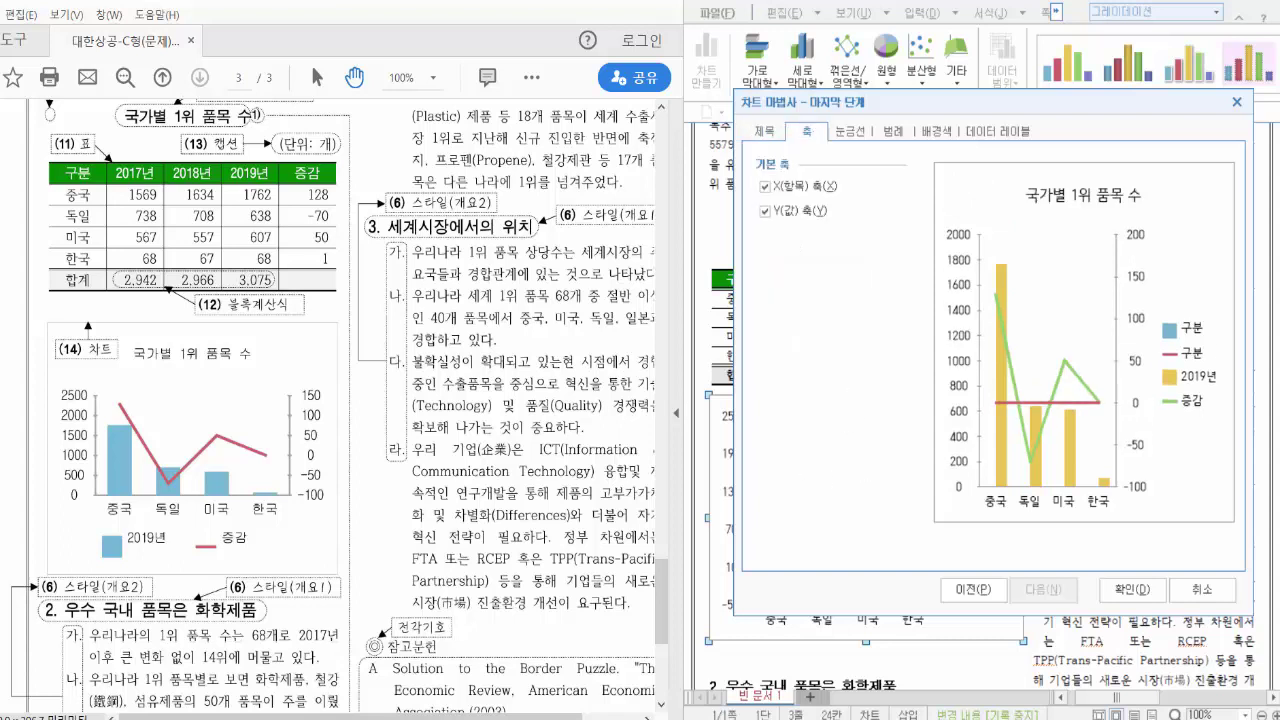
left_click(859, 132)
left_click(893, 132)
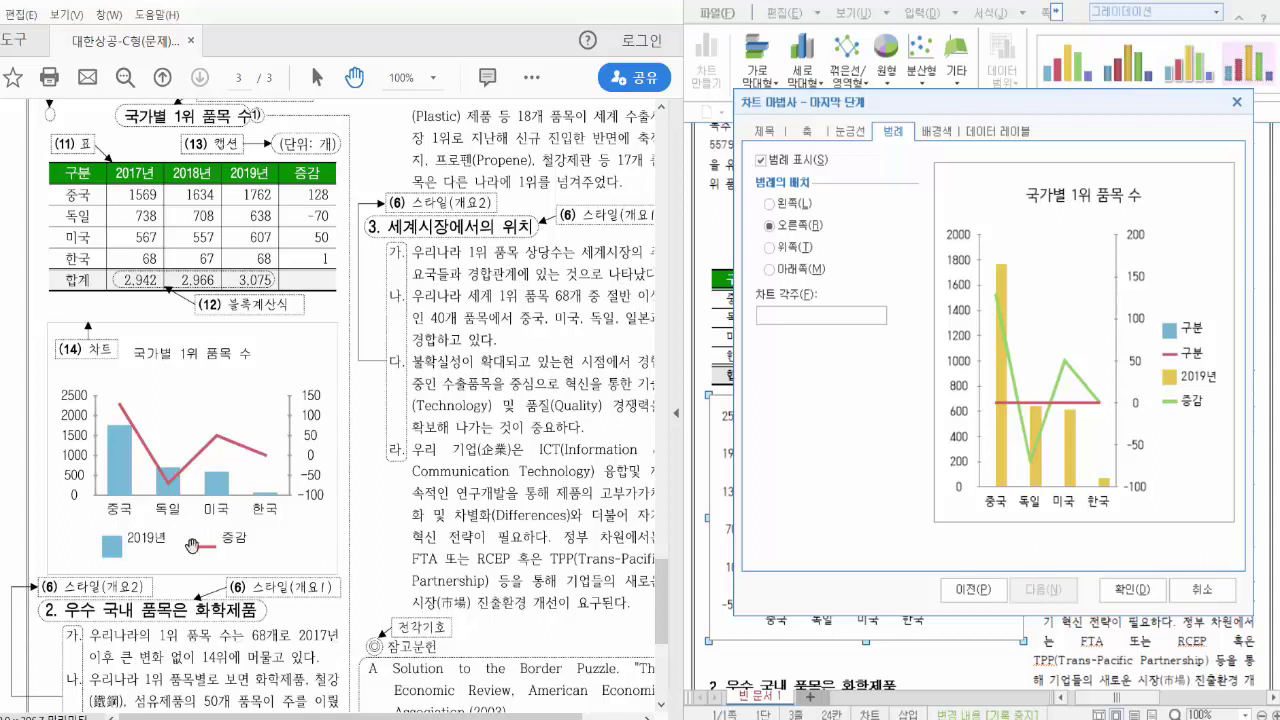
left_click(810, 270)
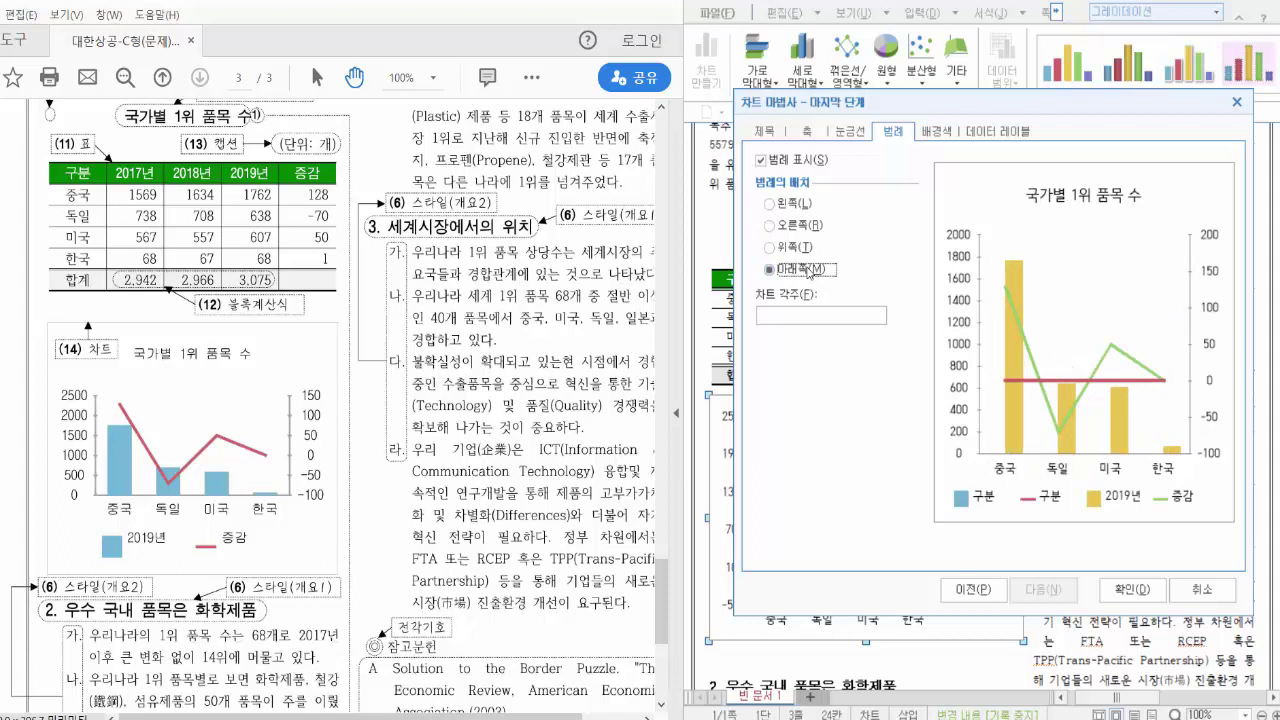
left_click(938, 133)
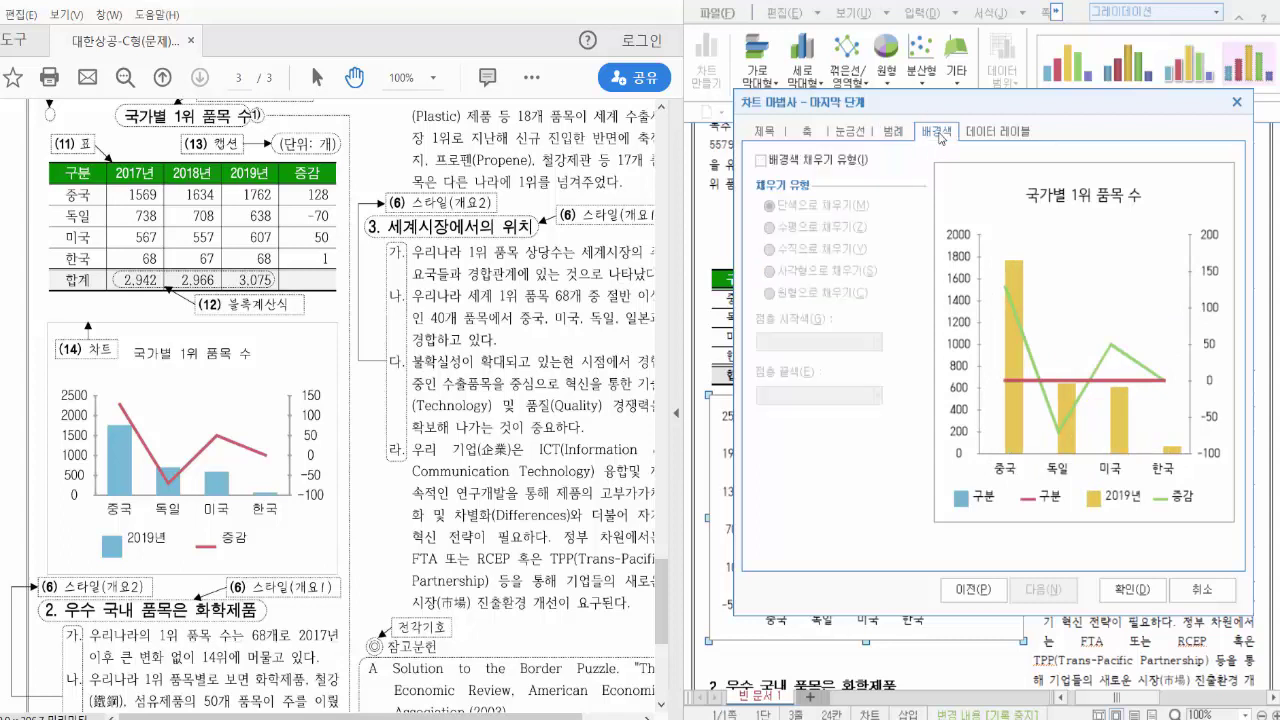
left_click(1019, 140)
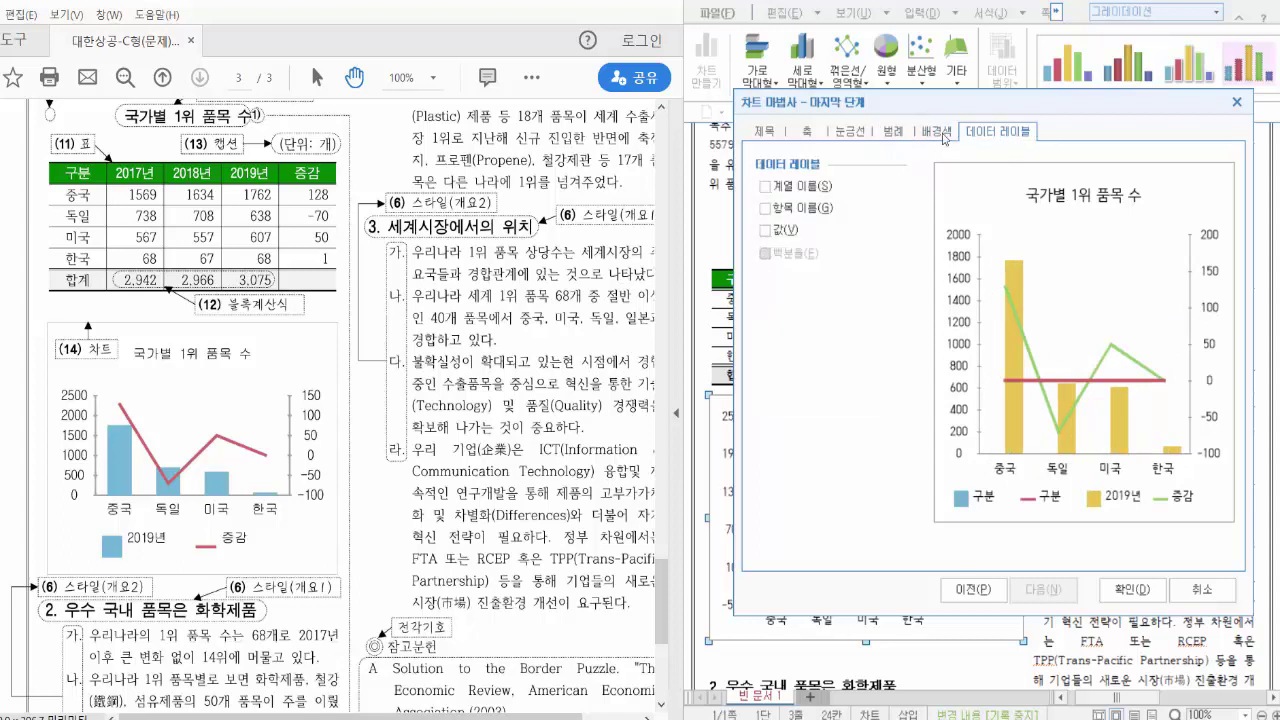
left_click(768, 135)
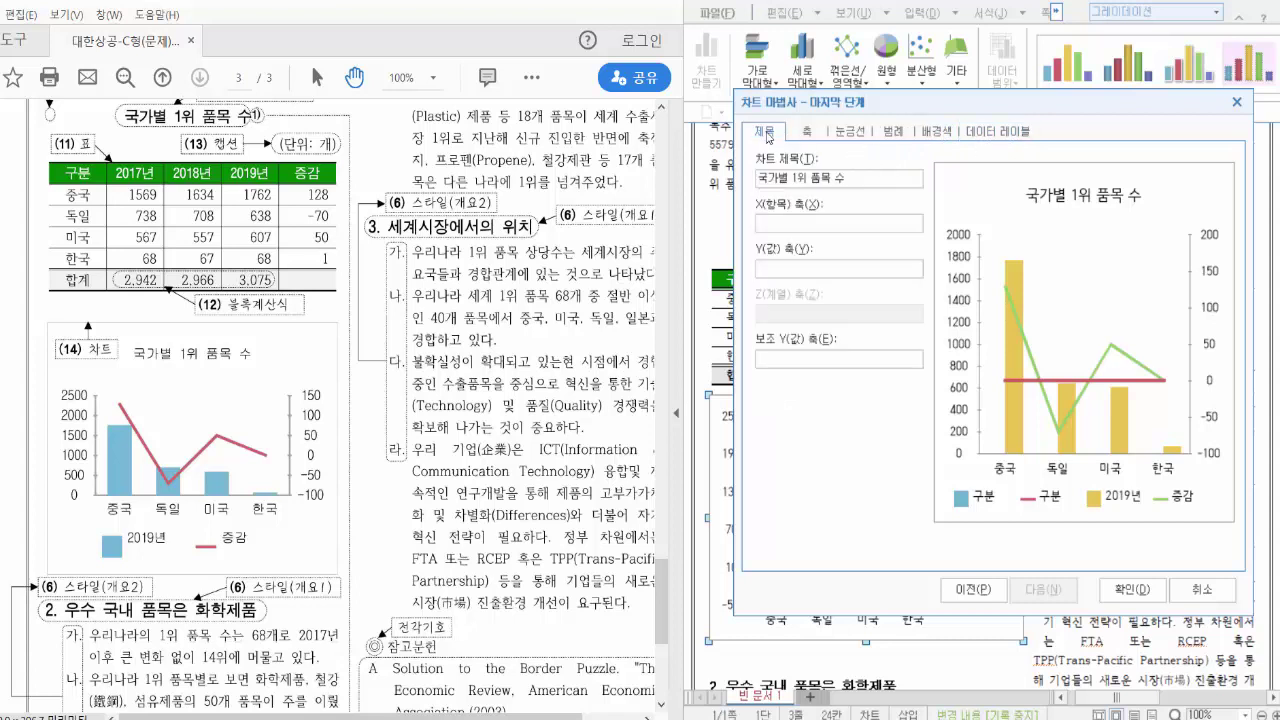
left_click(894, 134)
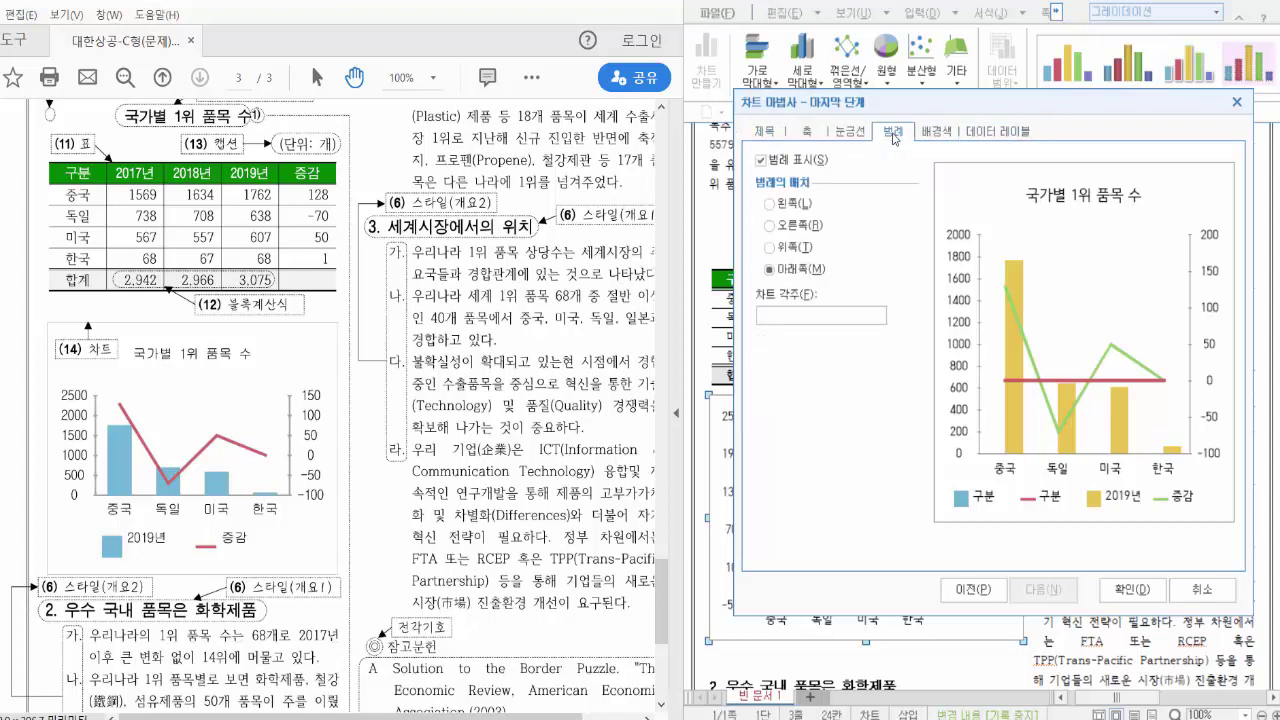
left_click(1131, 590)
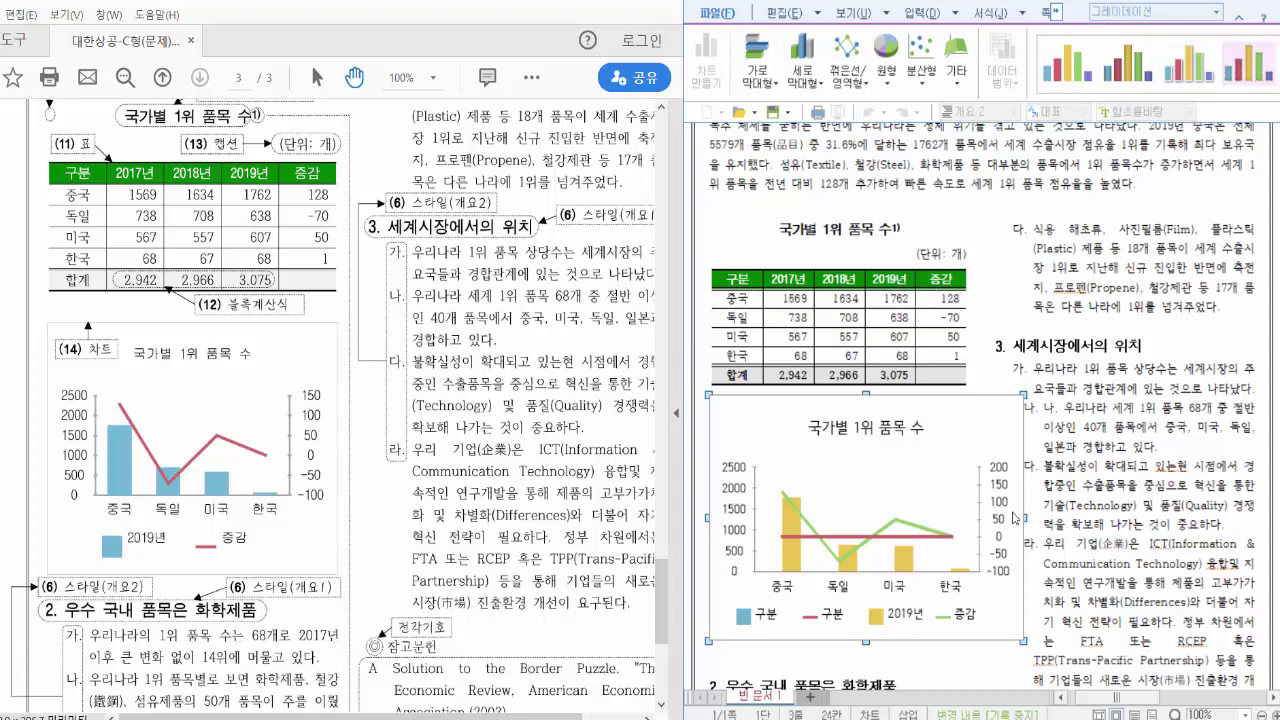
- Delete the two empty 구분 columns from the chart data, keeping only 2019년 and 증감, and apply the edit
right_click(1000, 420)
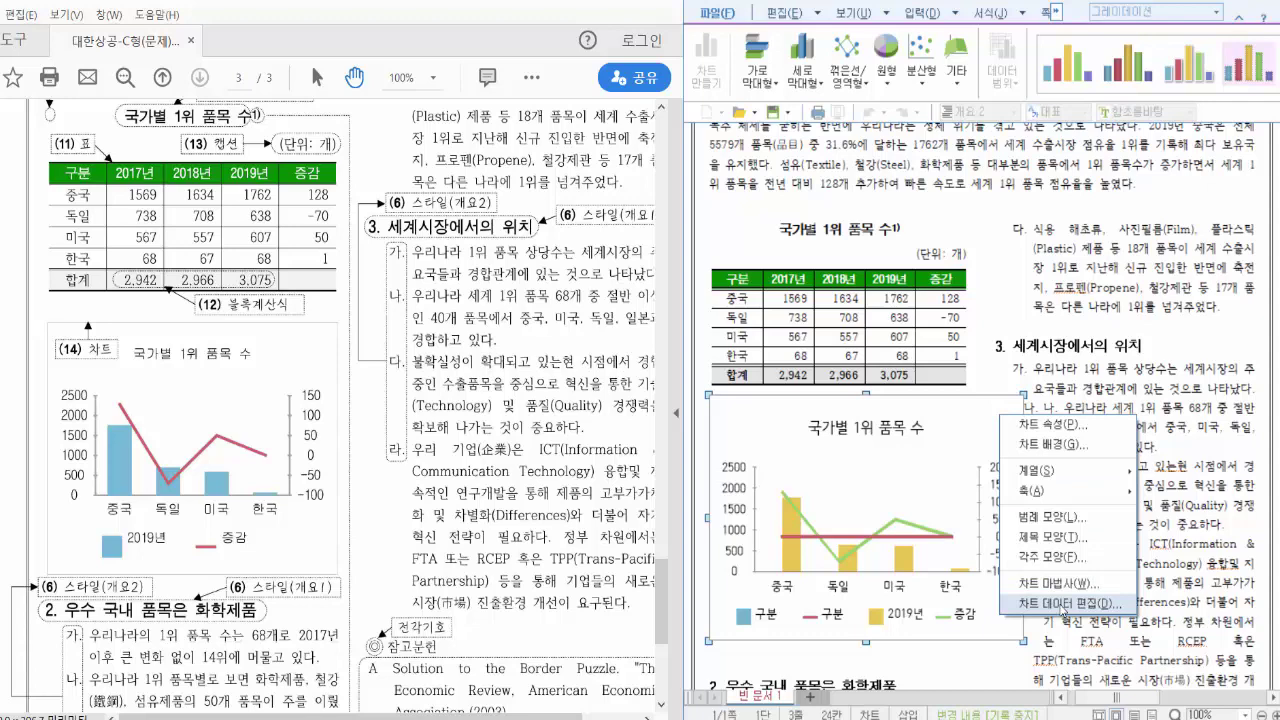
left_click(1063, 605)
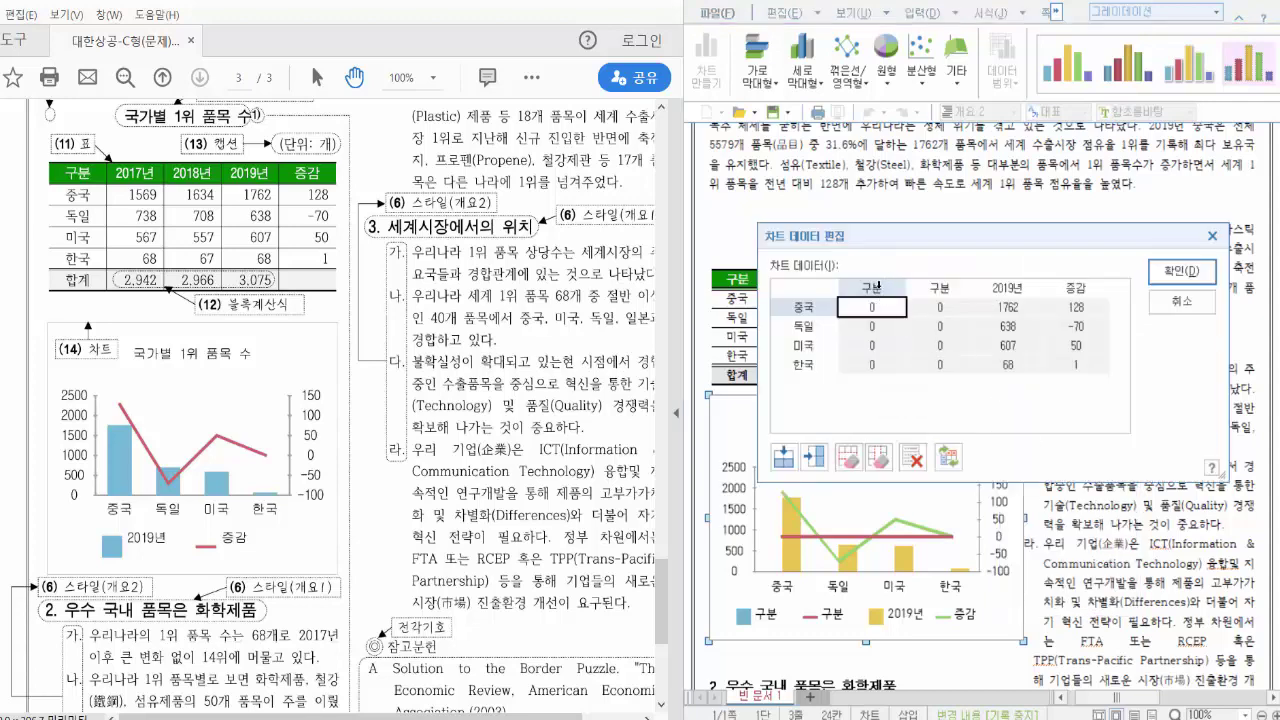
left_click(874, 288)
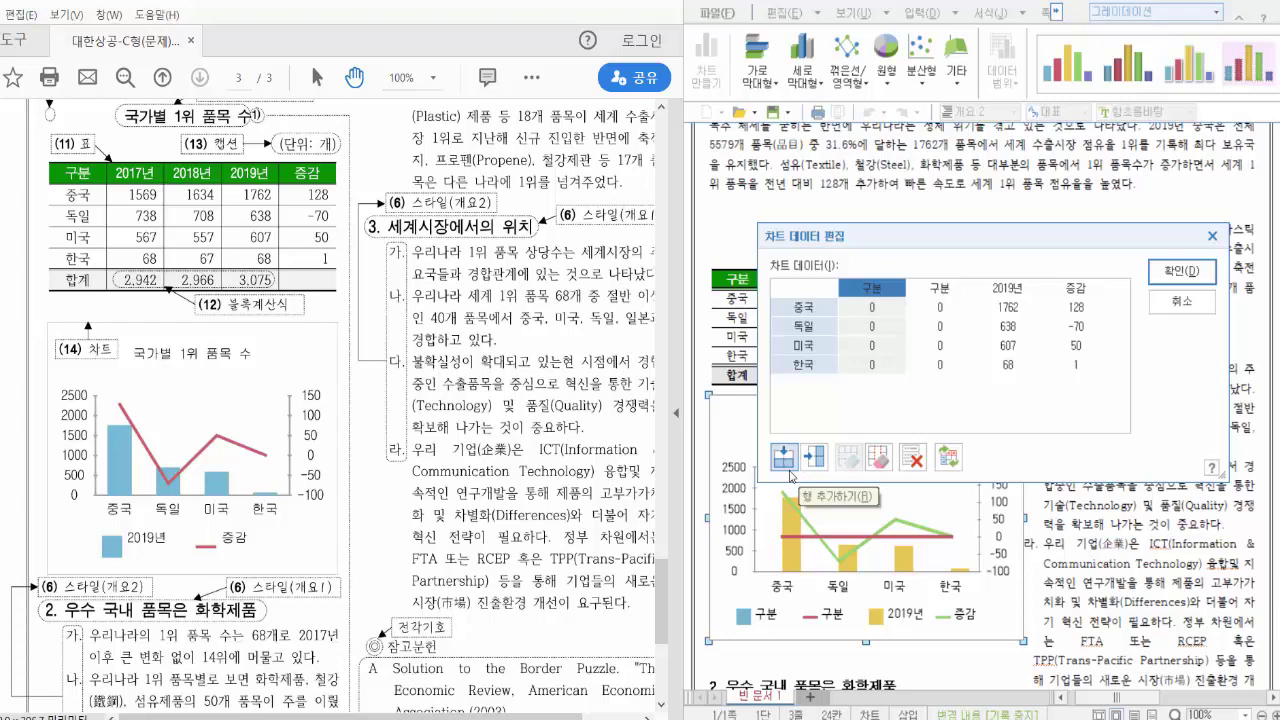
left_click(878, 458)
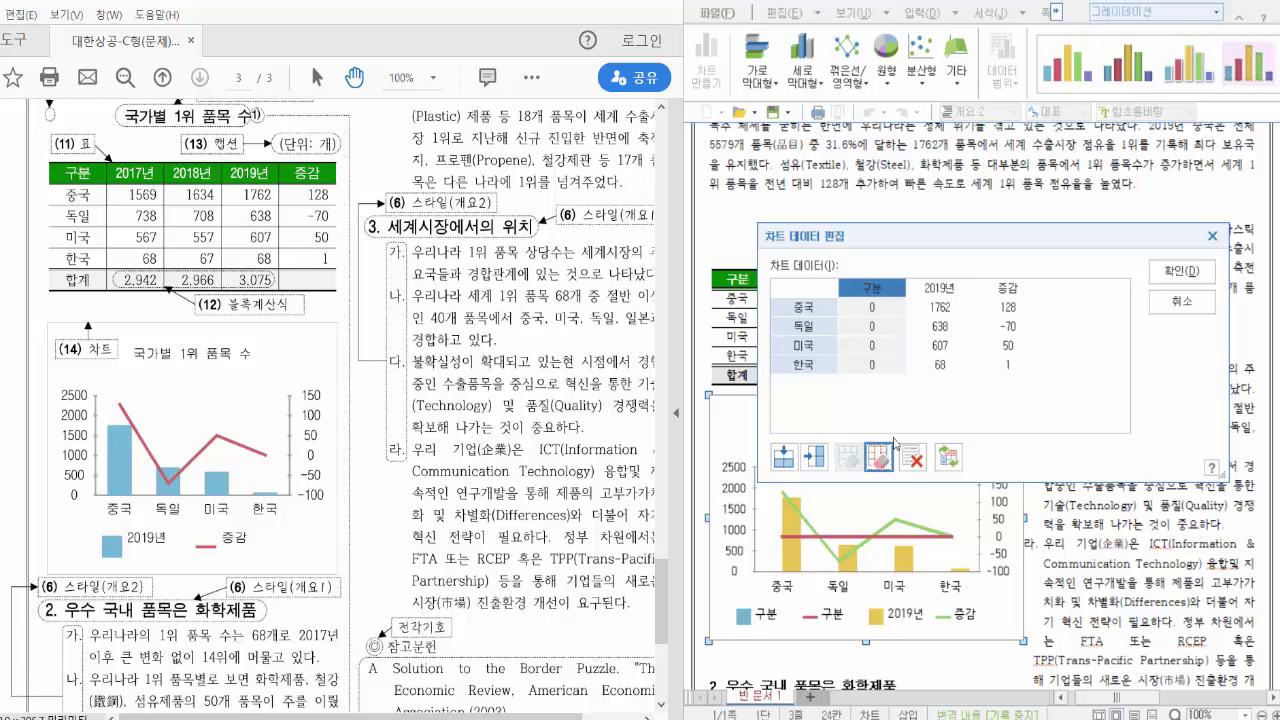
left_click(879, 459)
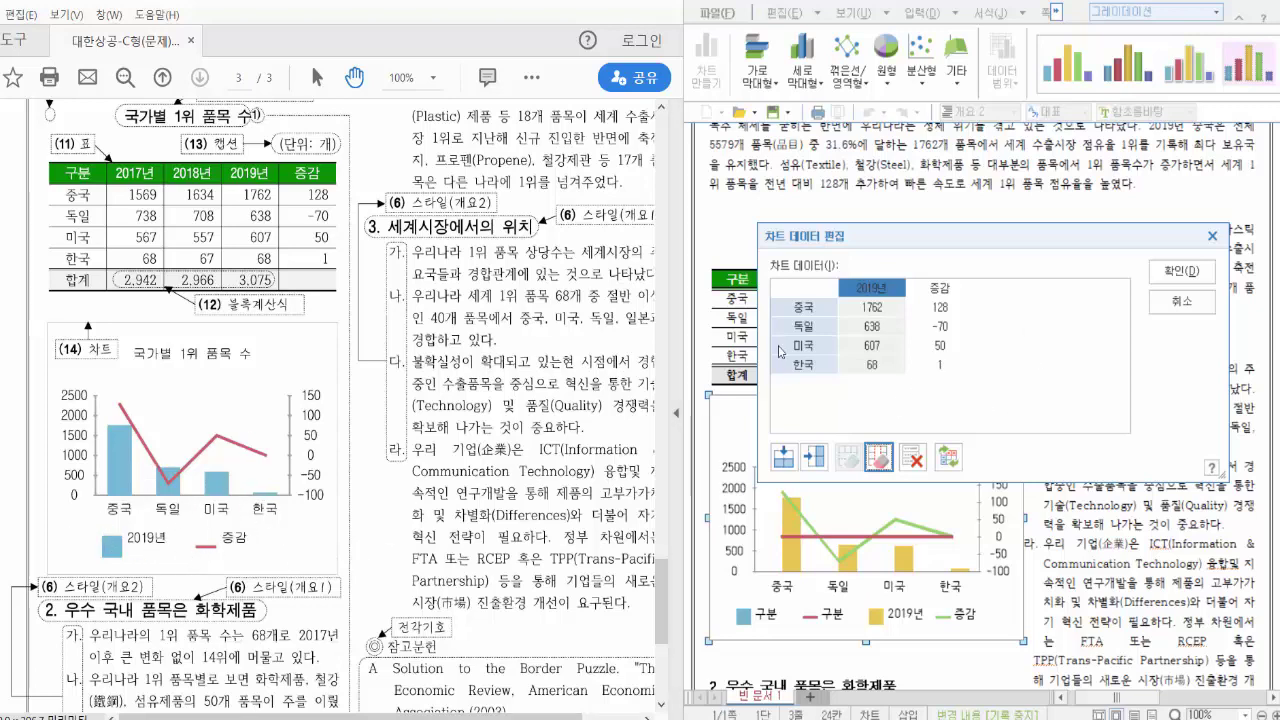
left_click_drag(855, 243, 790, 108)
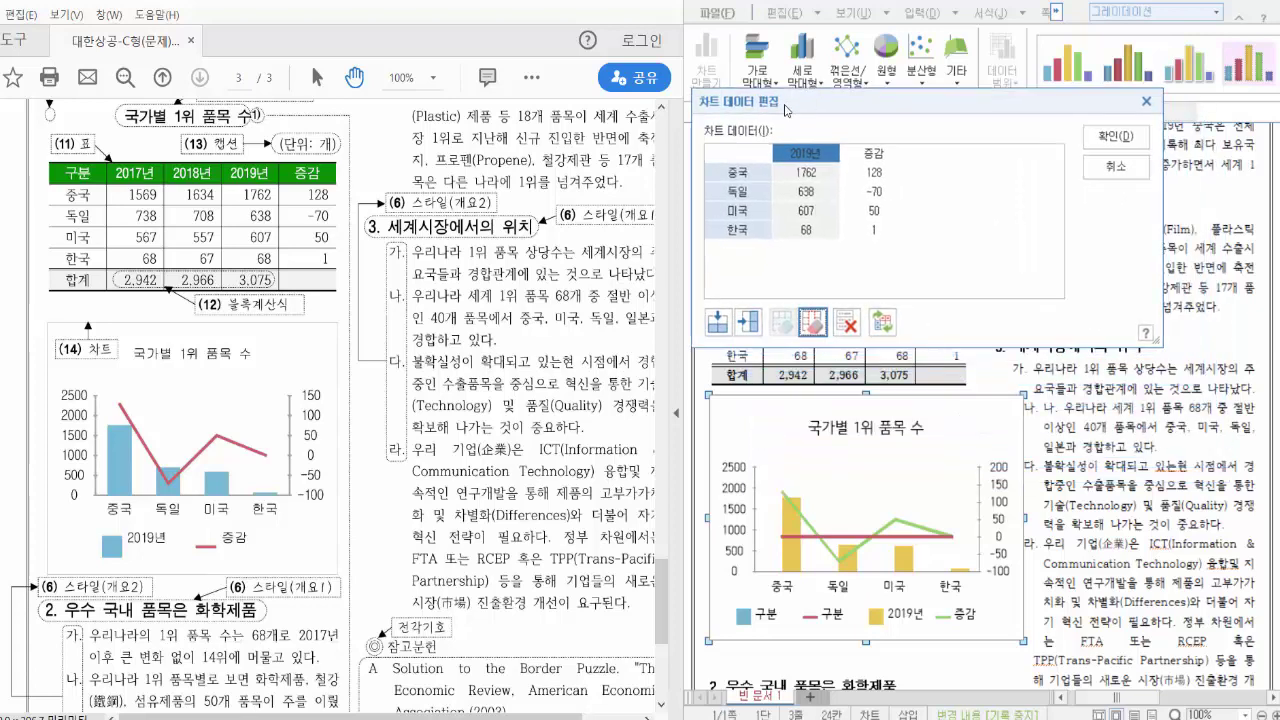
left_click(1127, 138)
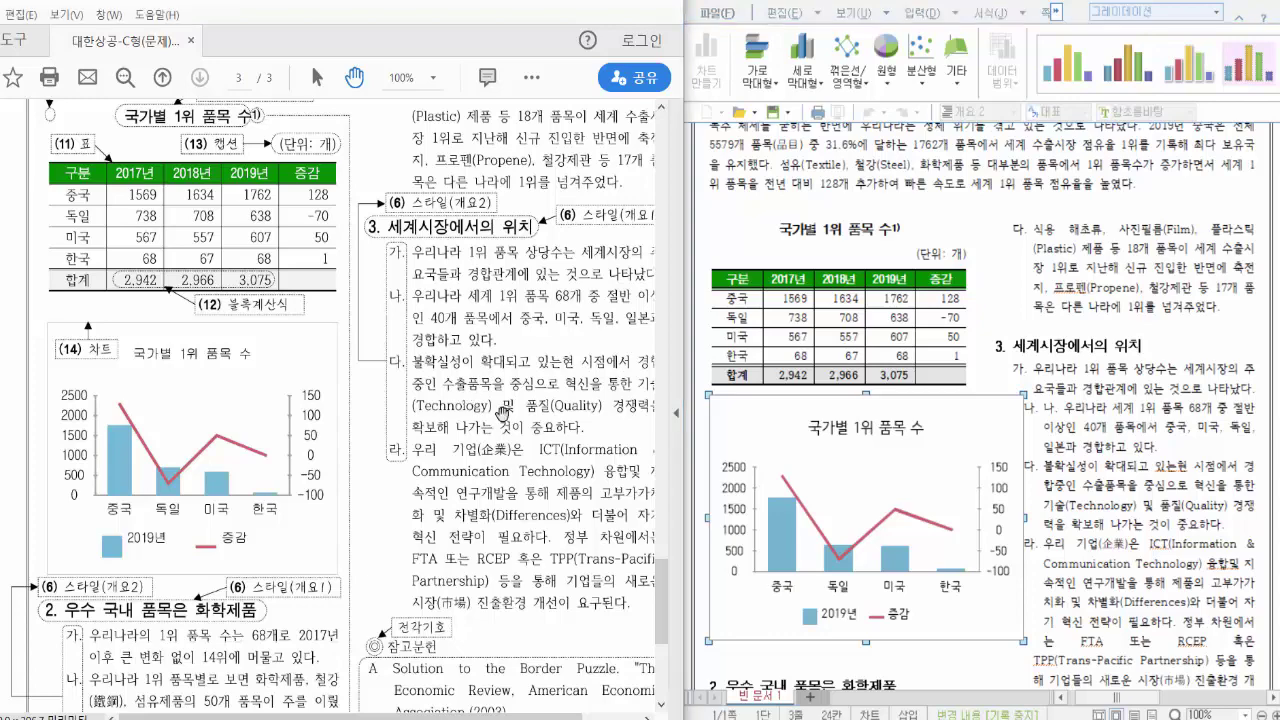
- Set the chart's size to 80 mm wide and 65 mm high in its object properties and fix the size
left_click_drag(663, 575, 677, 460)
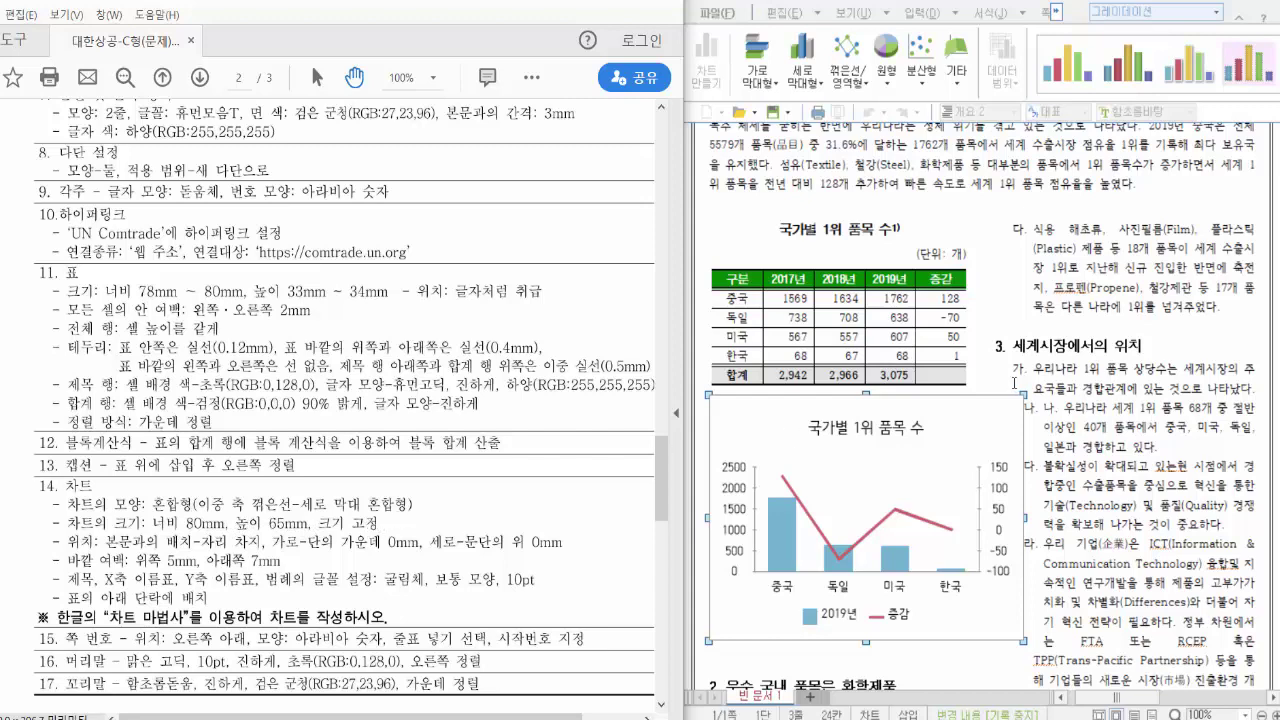
left_click(997, 418)
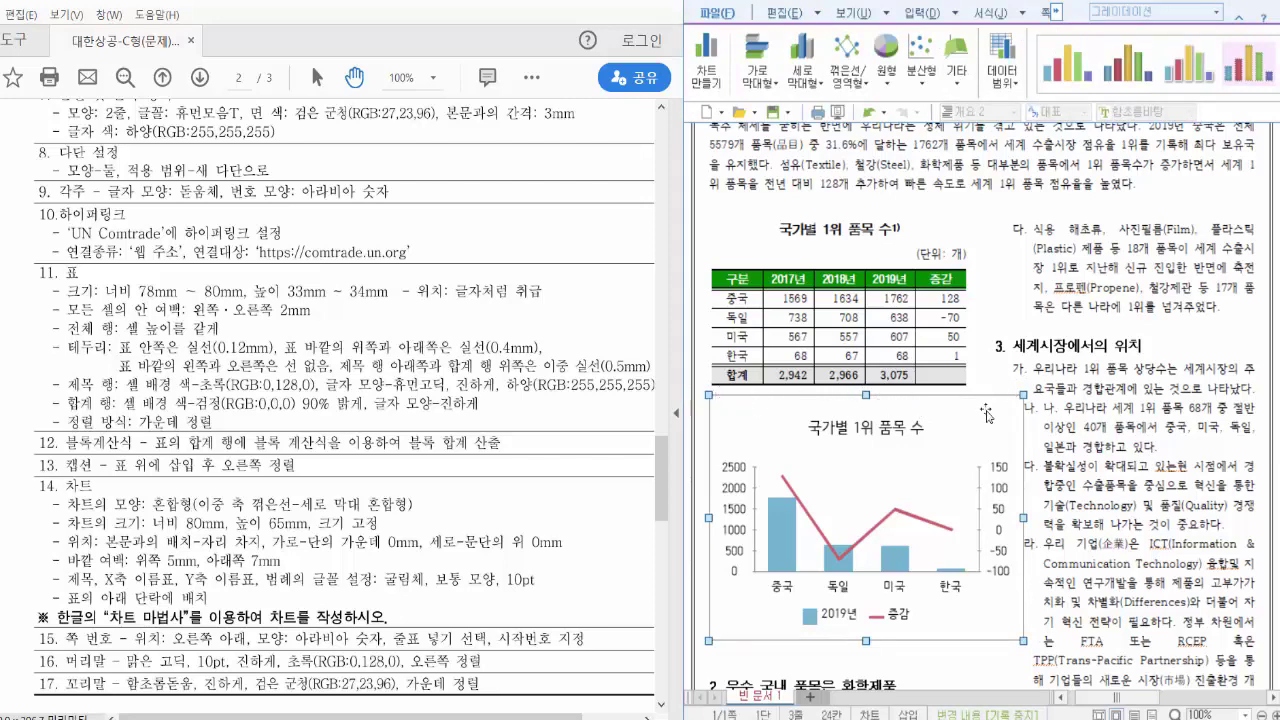
right_click(985, 411)
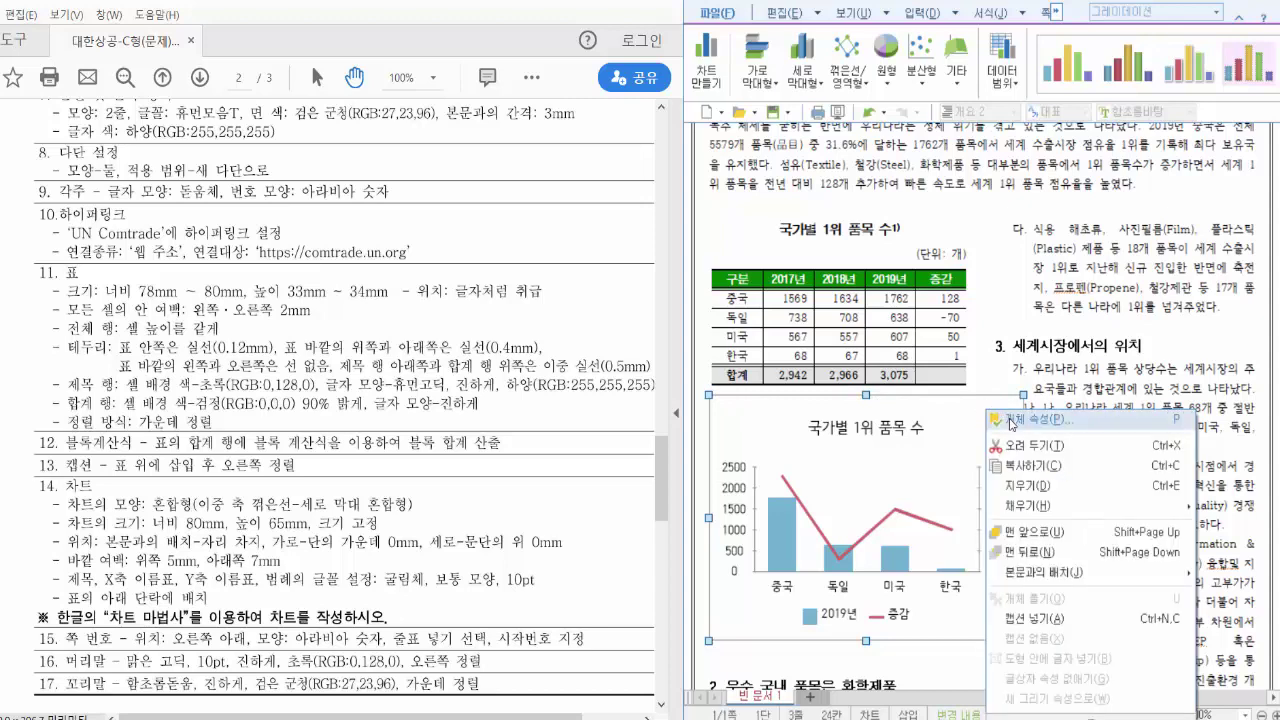
left_click(1011, 421)
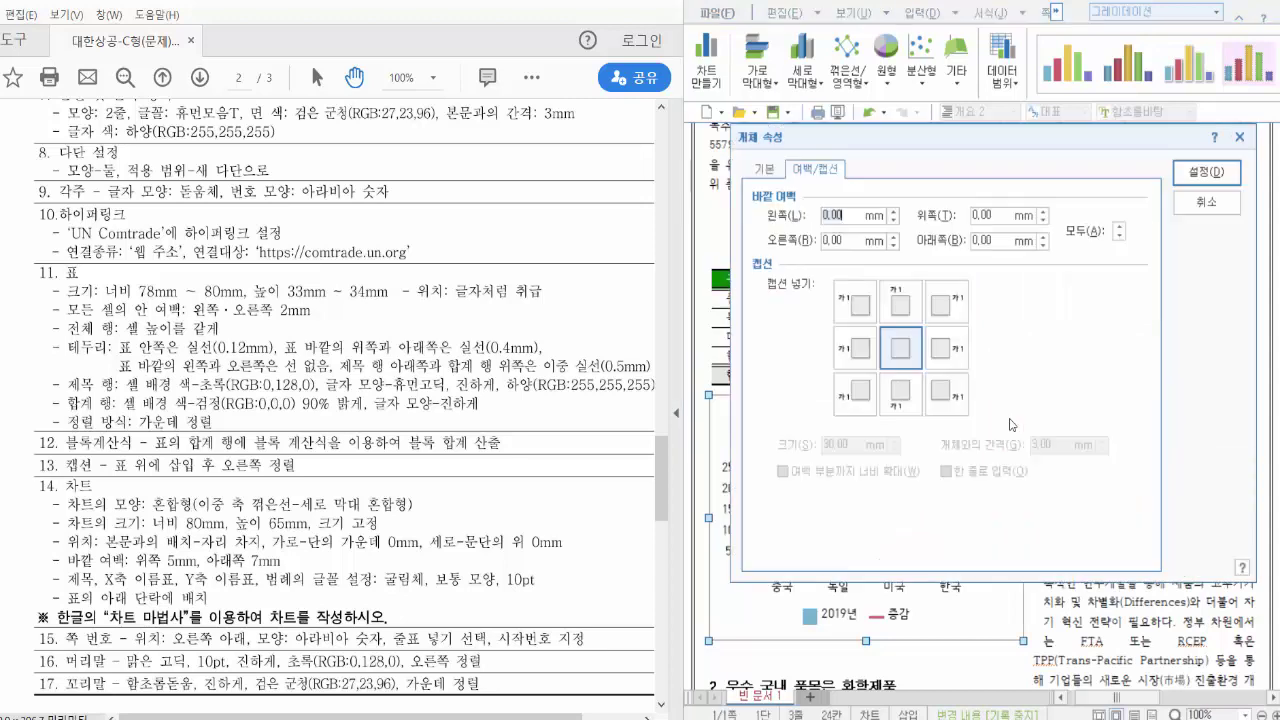
left_click(766, 170)
left_click_drag(787, 139, 835, 144)
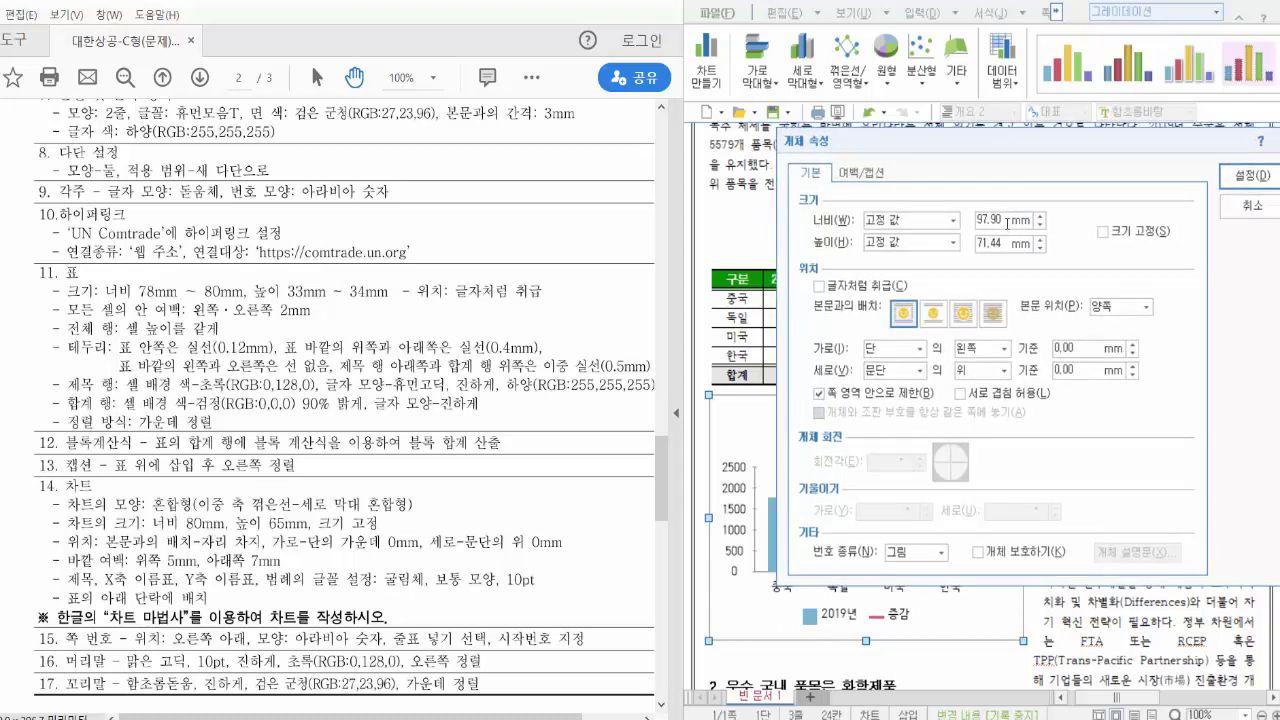
type("80")
type("65")
left_click(1110, 232)
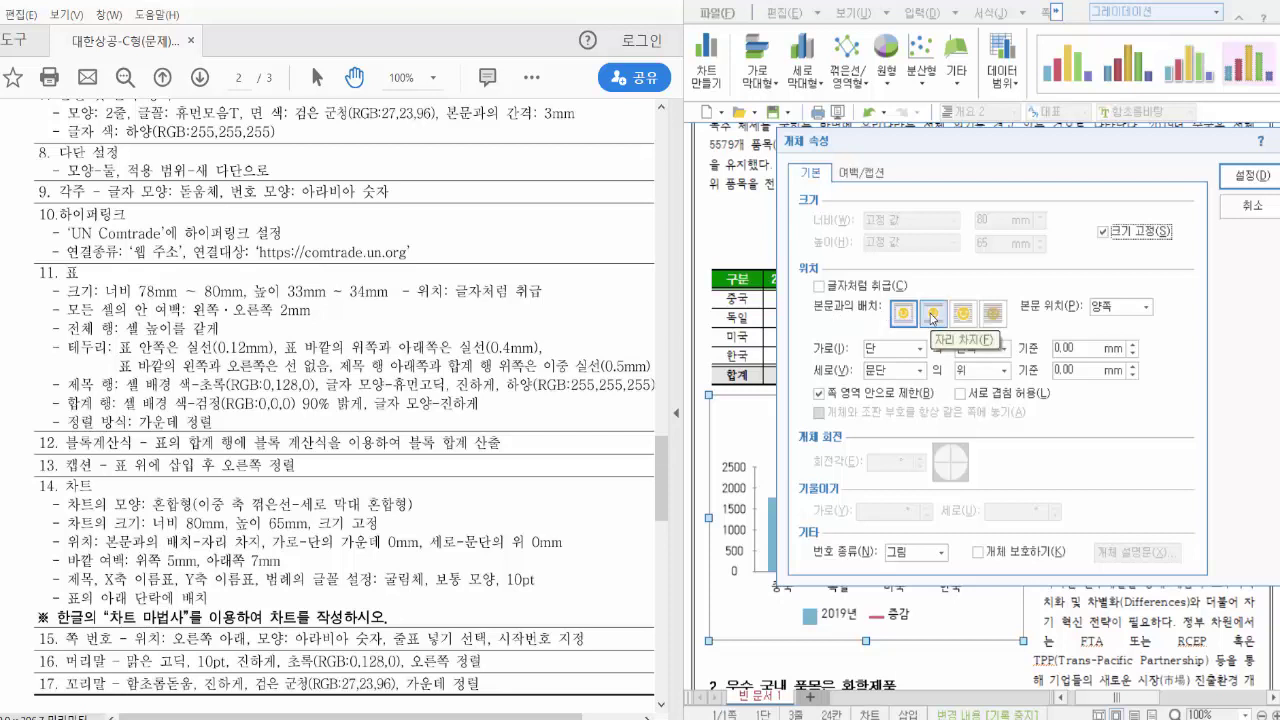
- Set the chart's text wrapping to 자리 차지 and its horizontal position to 가운데 of the 단, and apply the properties
left_click(932, 314)
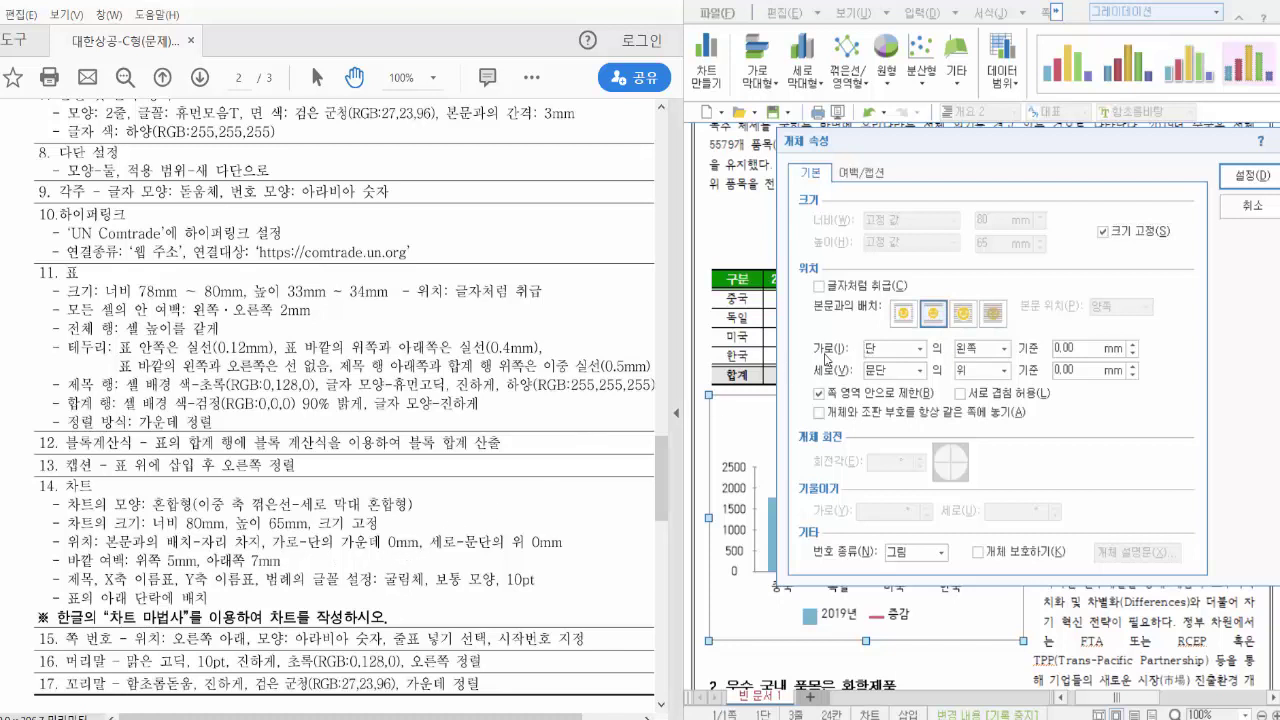
left_click(967, 350)
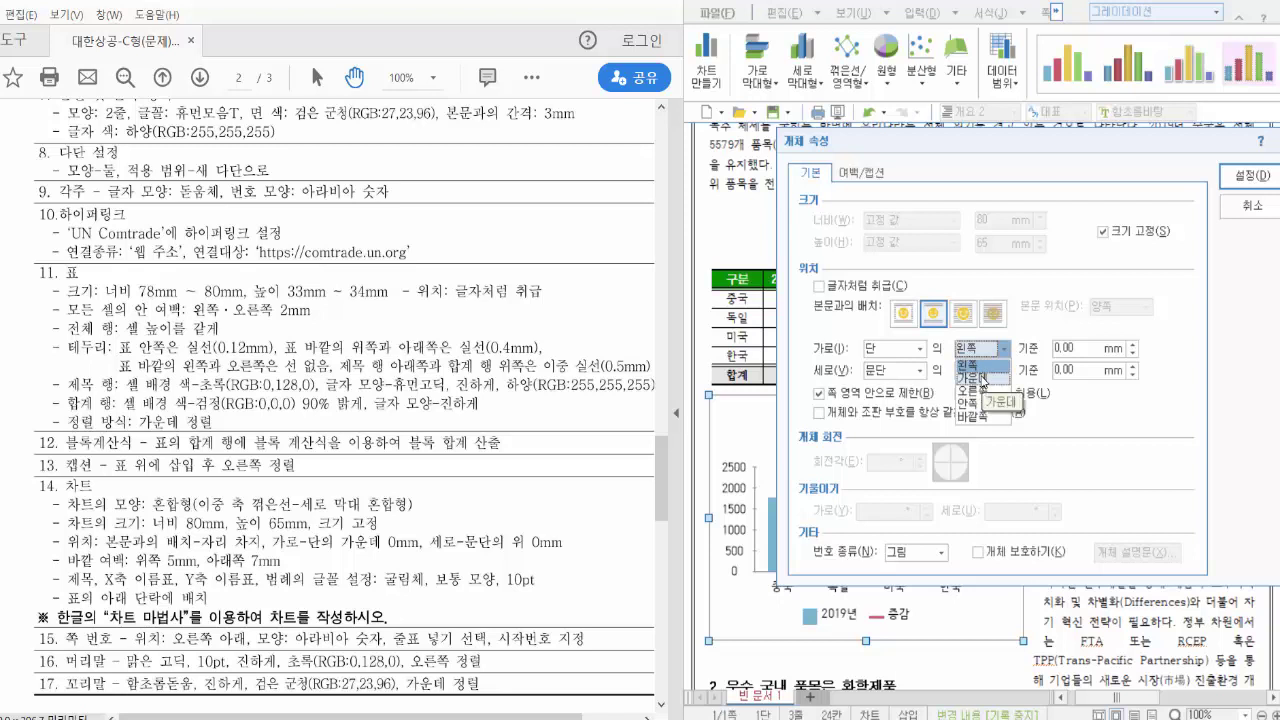
left_click(979, 379)
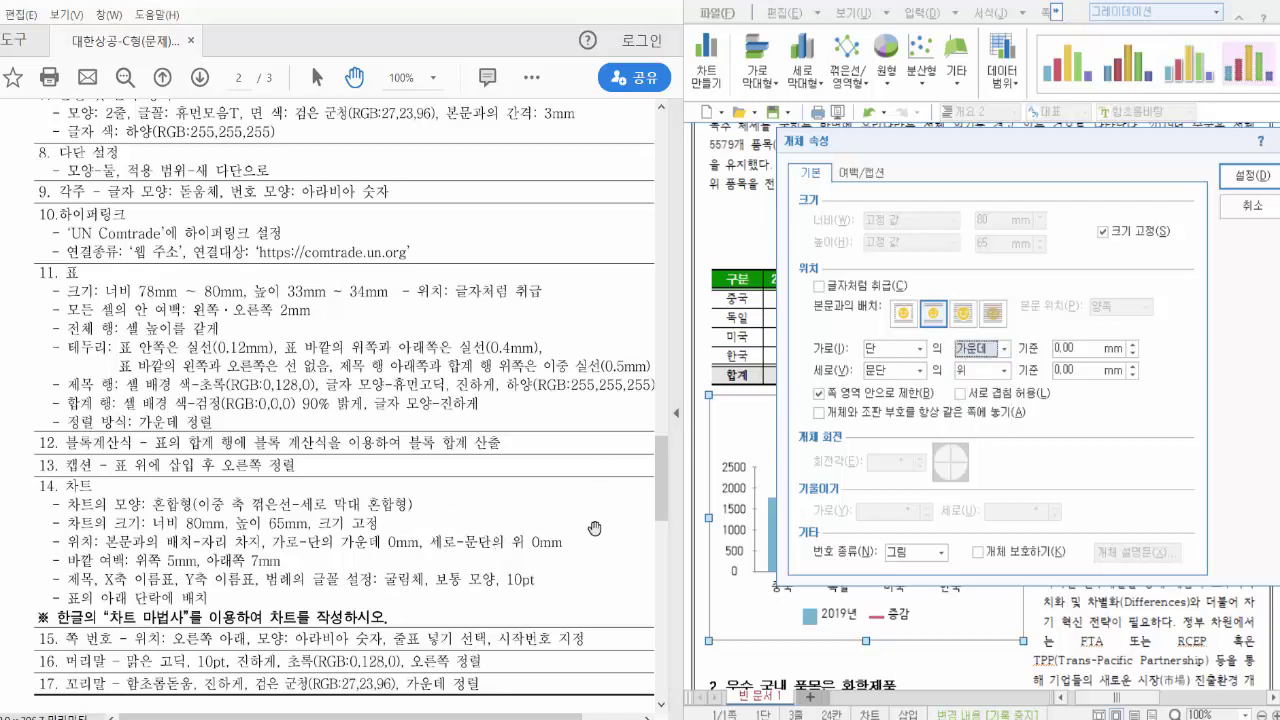
left_click(820, 392)
left_click(1250, 177)
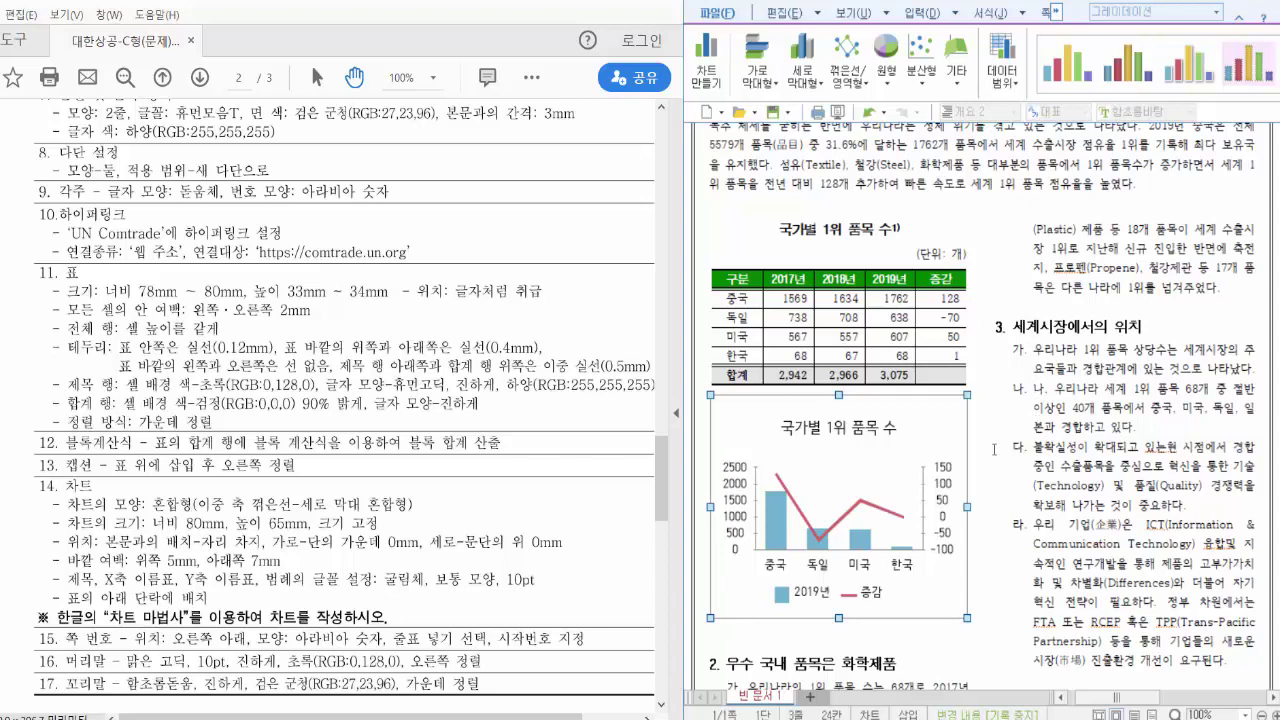
- Set the chart's outer margins to 5 mm at 위쪽 and 7 mm at 아래쪽, and apply the object properties
scroll(472, 570, "down", 1)
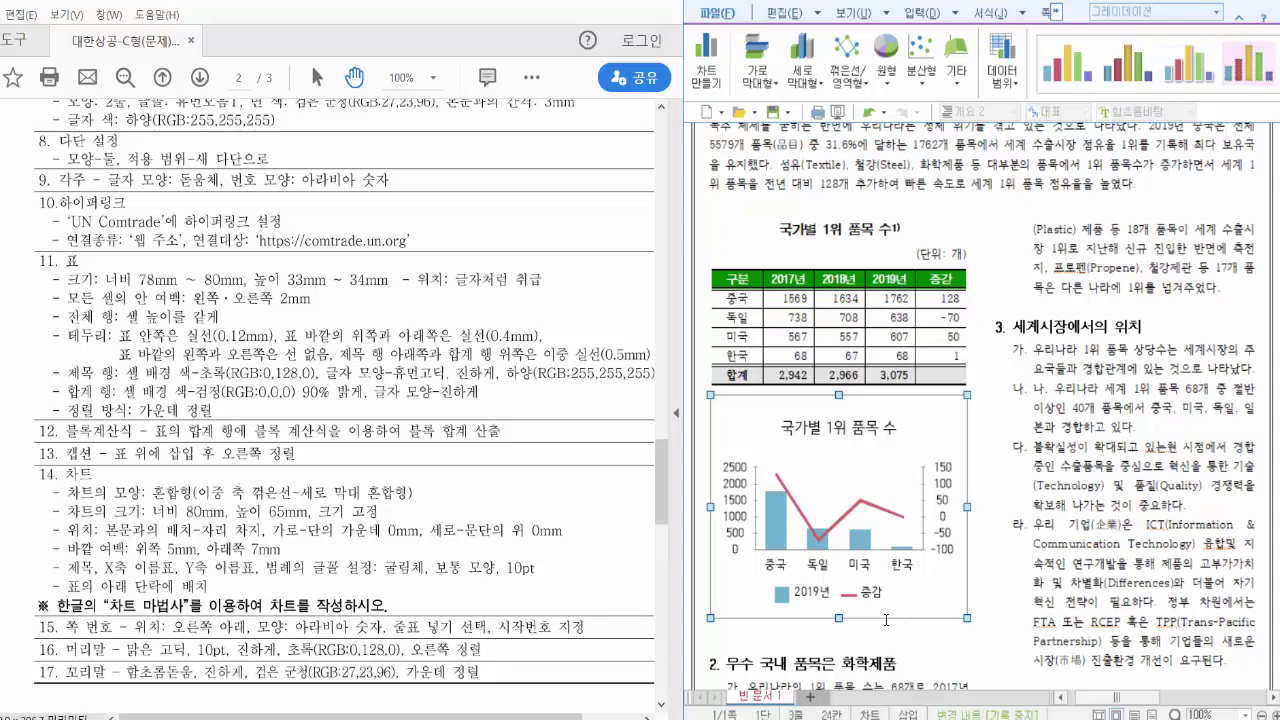
right_click(937, 415)
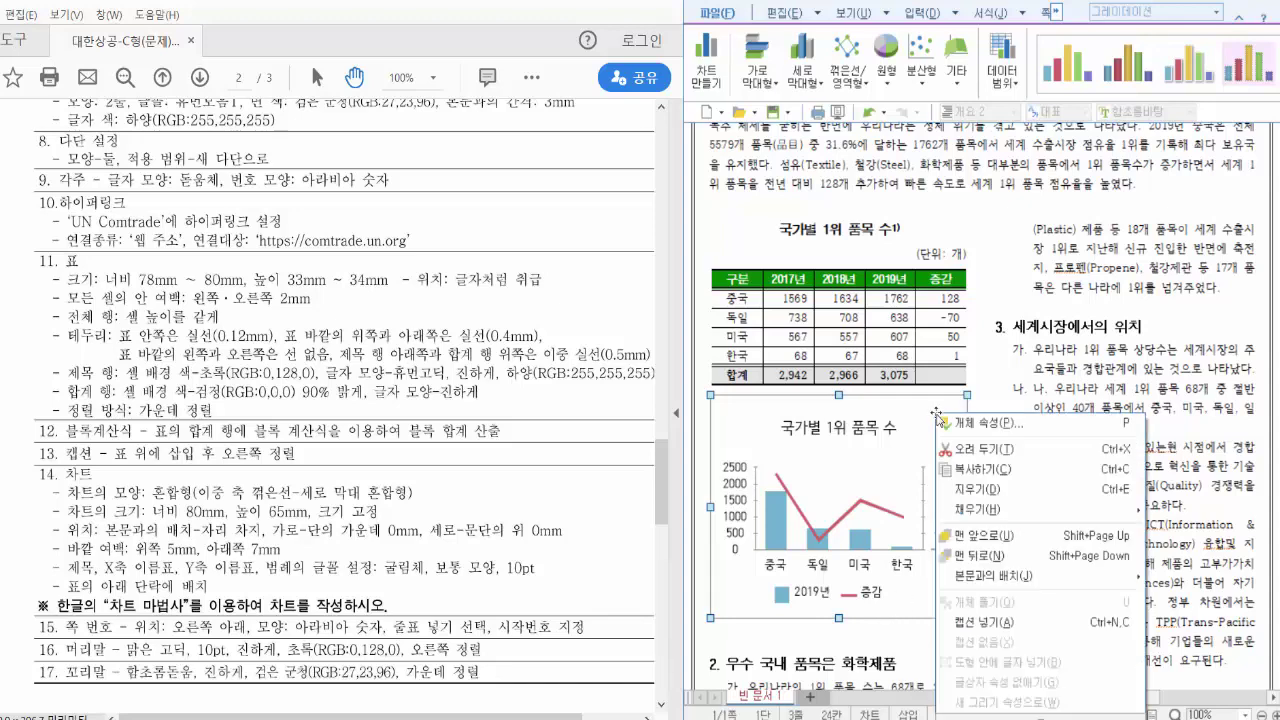
left_click(975, 423)
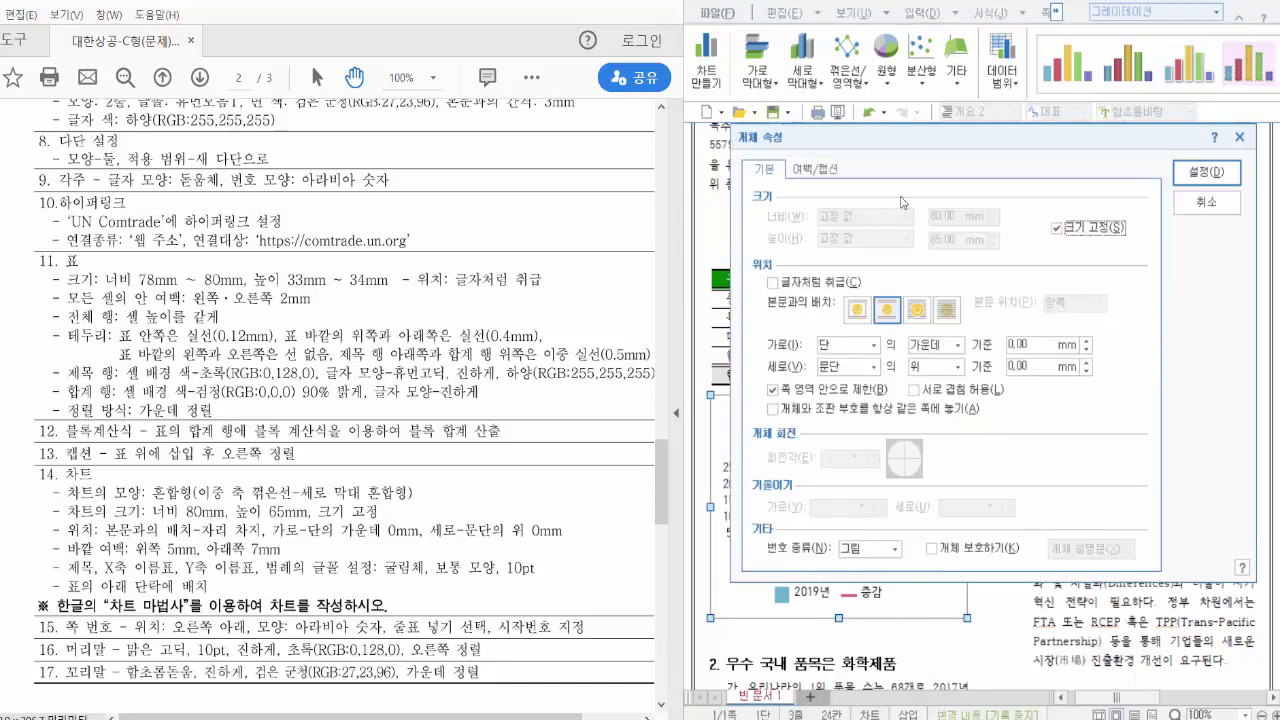
left_click(824, 172)
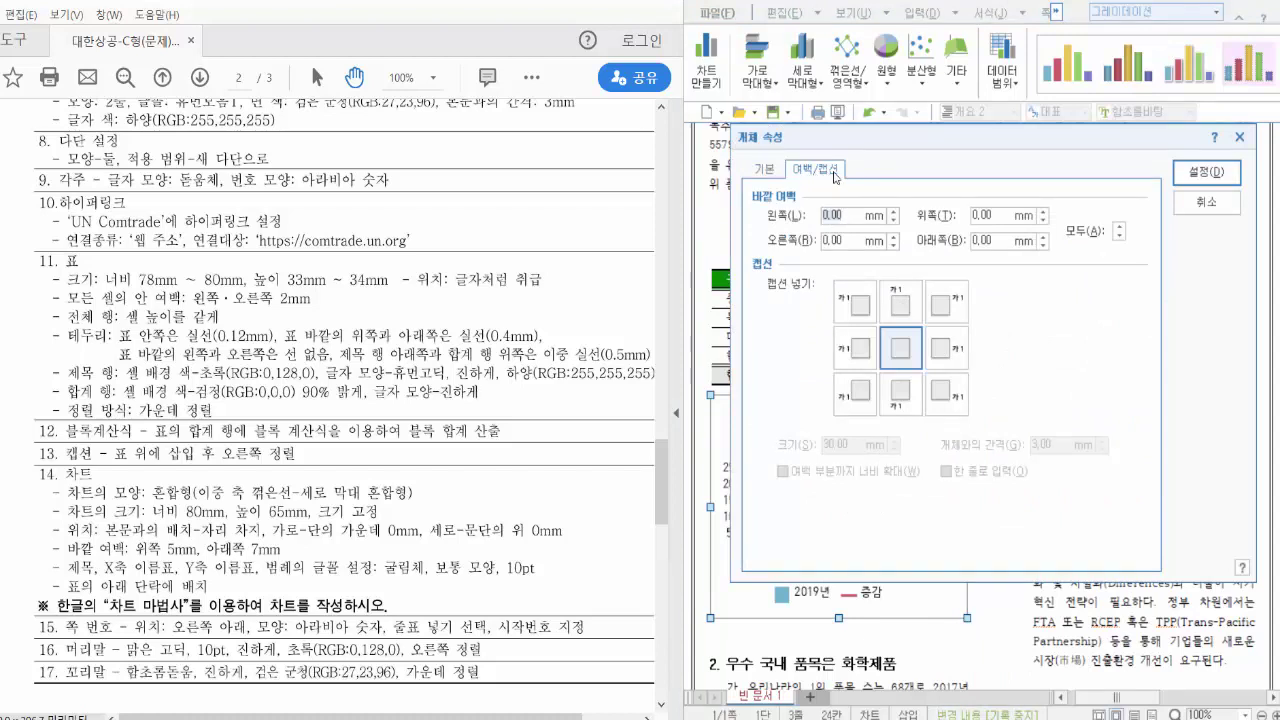
left_click(996, 216)
type("5")
left_click(1002, 240)
type("7")
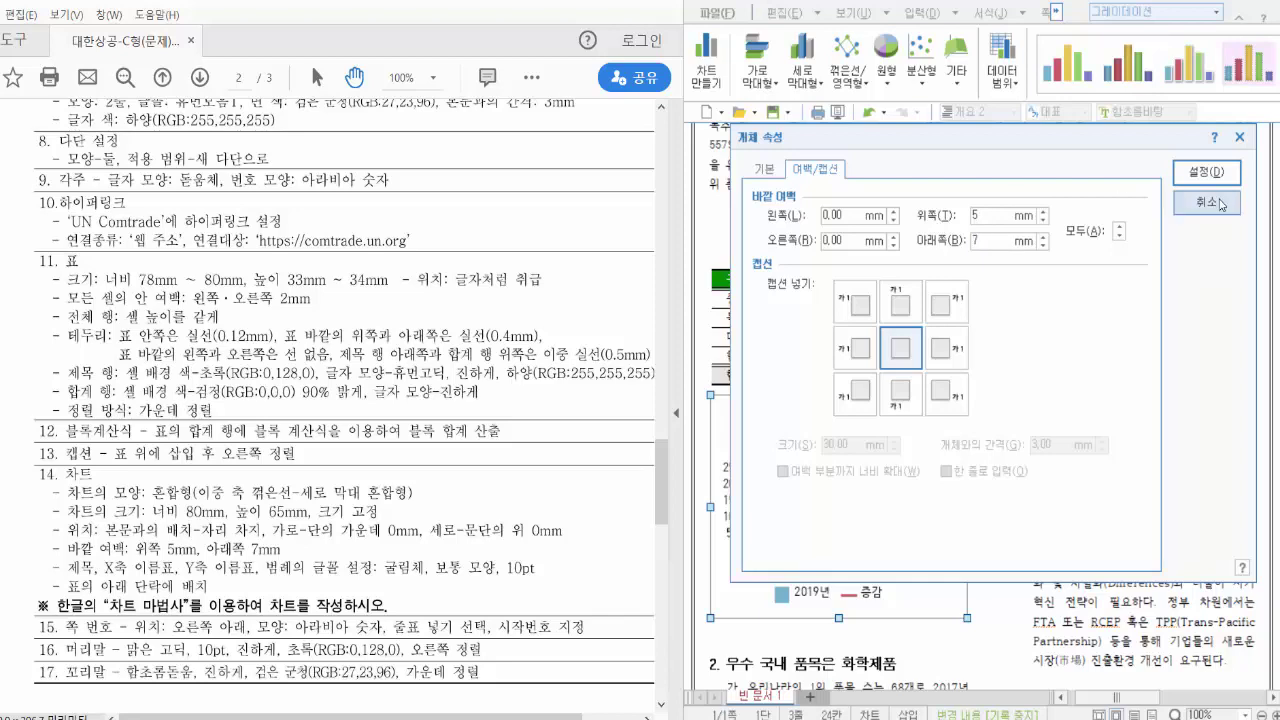
left_click(1192, 173)
- Change the chart title's font to 굴림체 at size 10 and apply it
scroll(1072, 384, "down", 1)
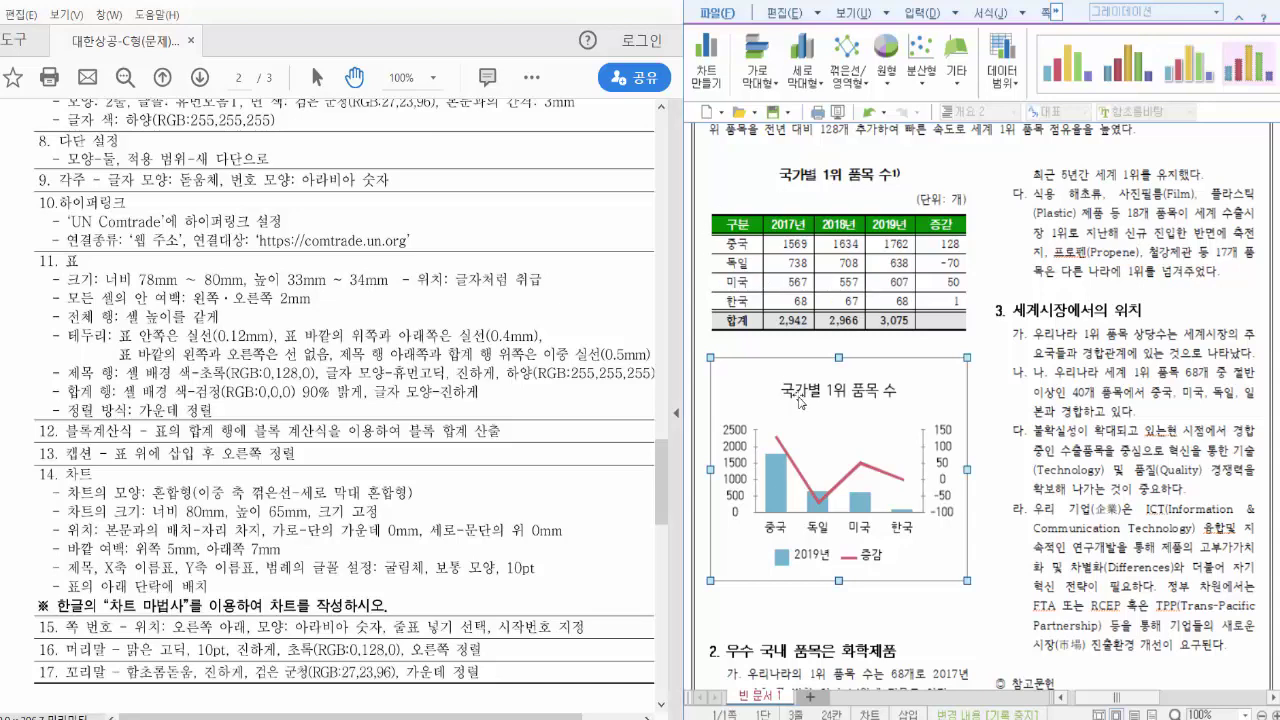
left_click(749, 347)
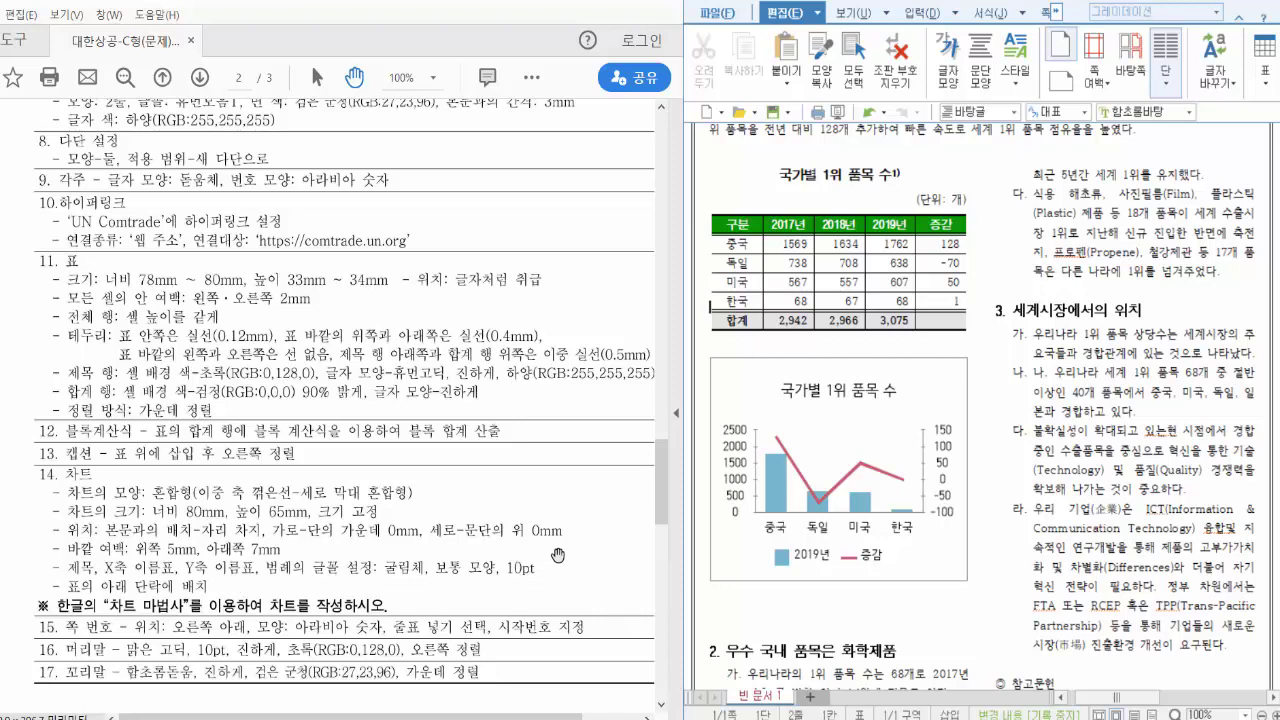
left_click(834, 399)
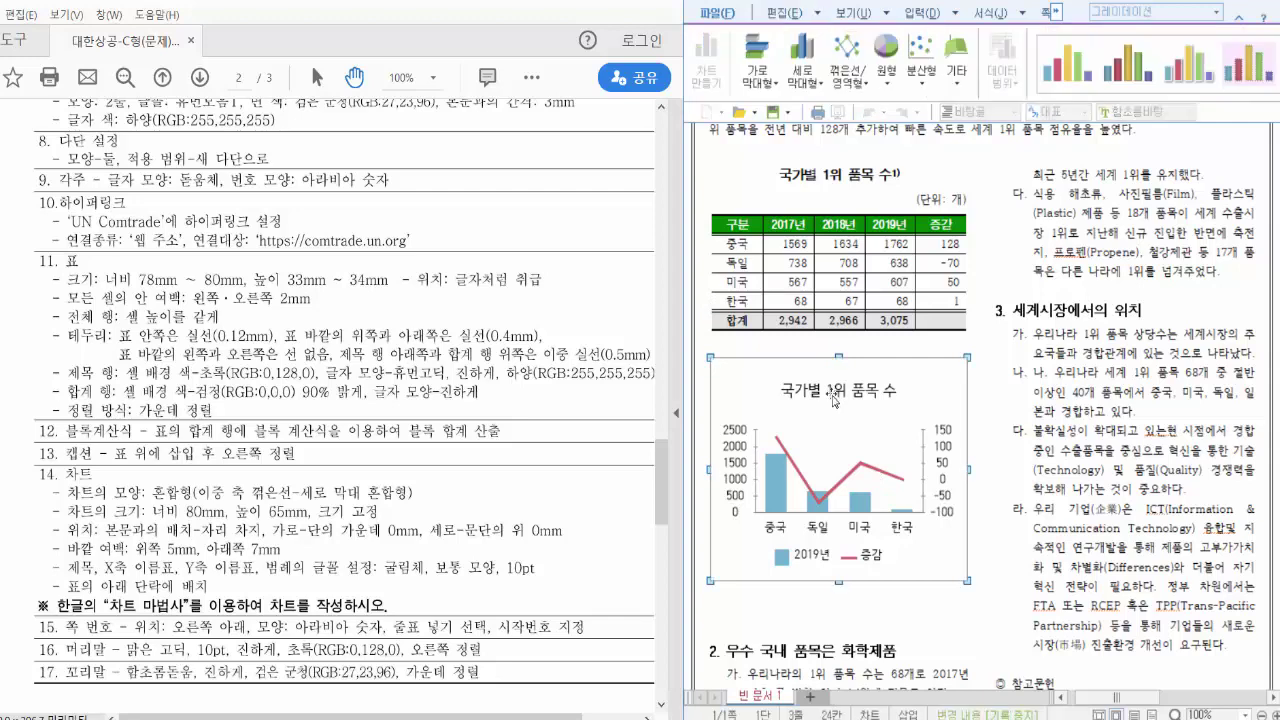
double_click(834, 399)
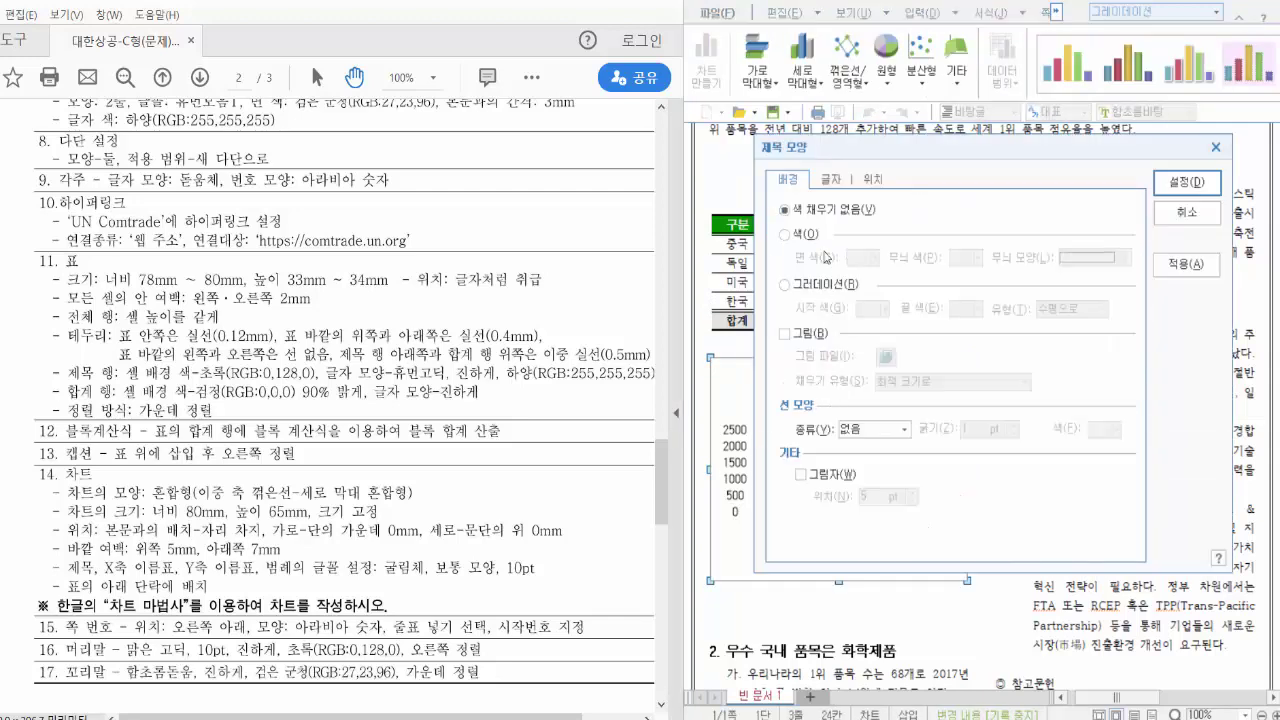
left_click(832, 180)
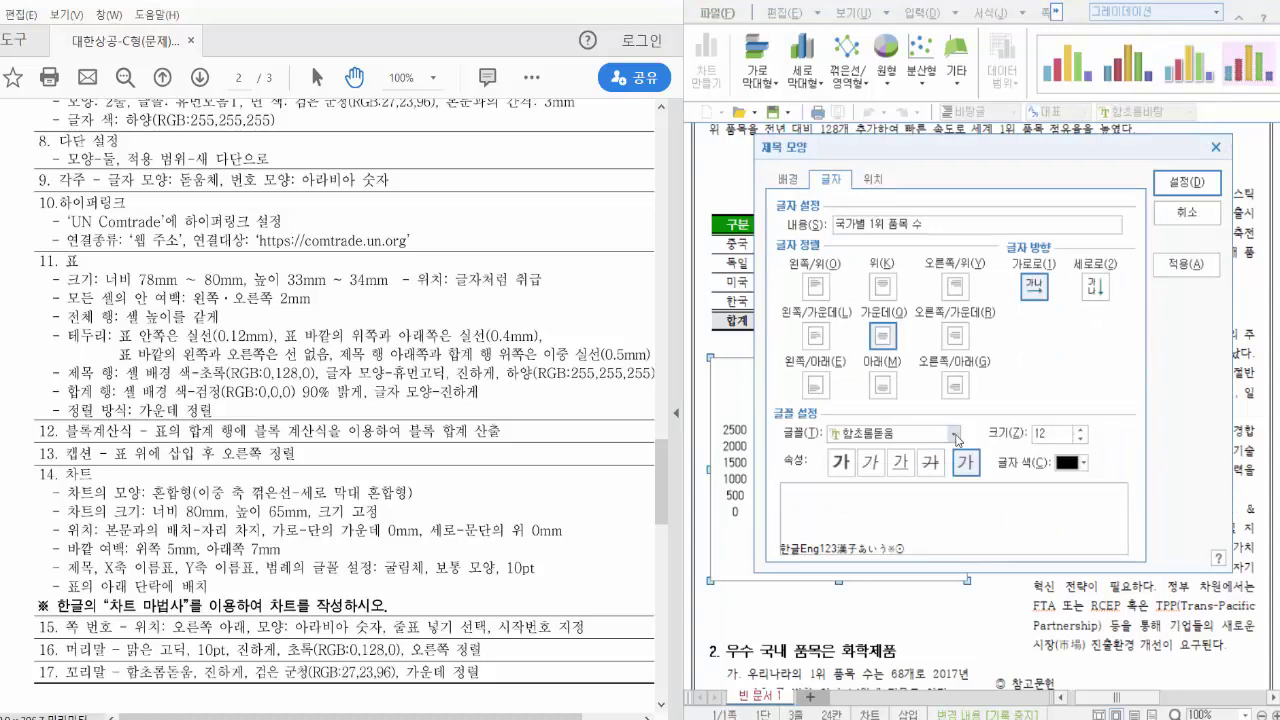
left_click(917, 441)
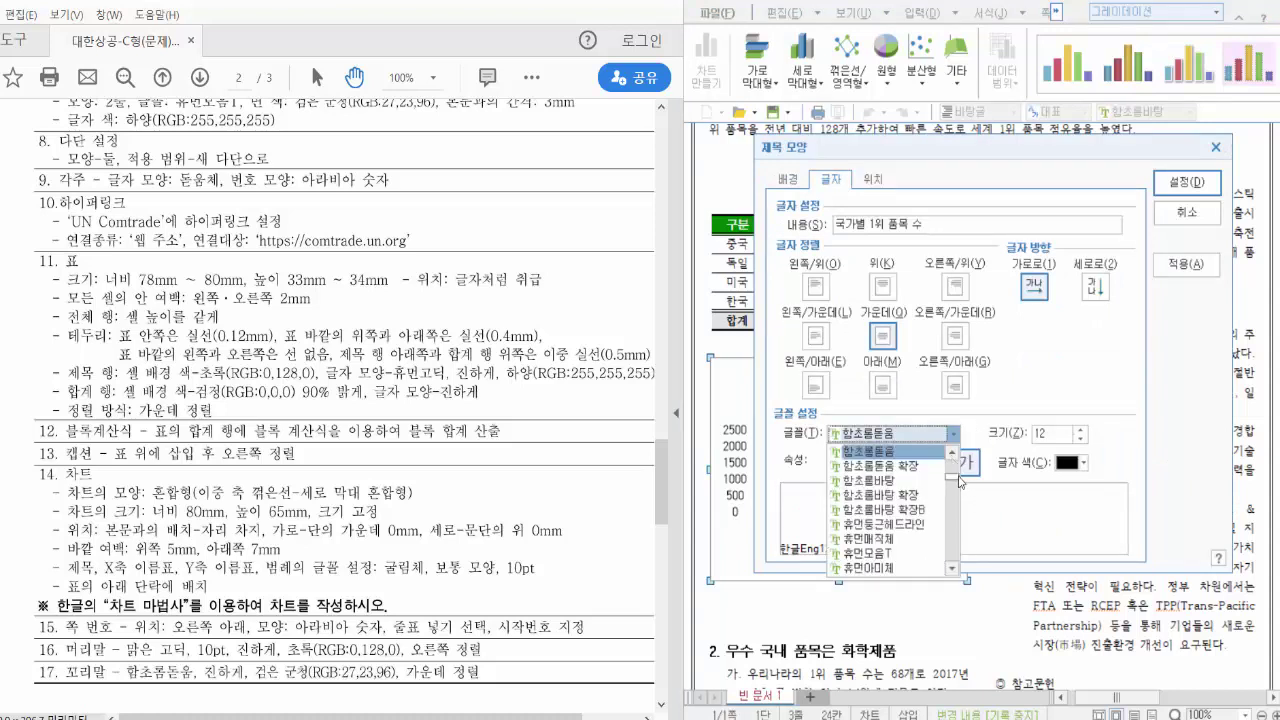
scroll(950, 481, "up", 10)
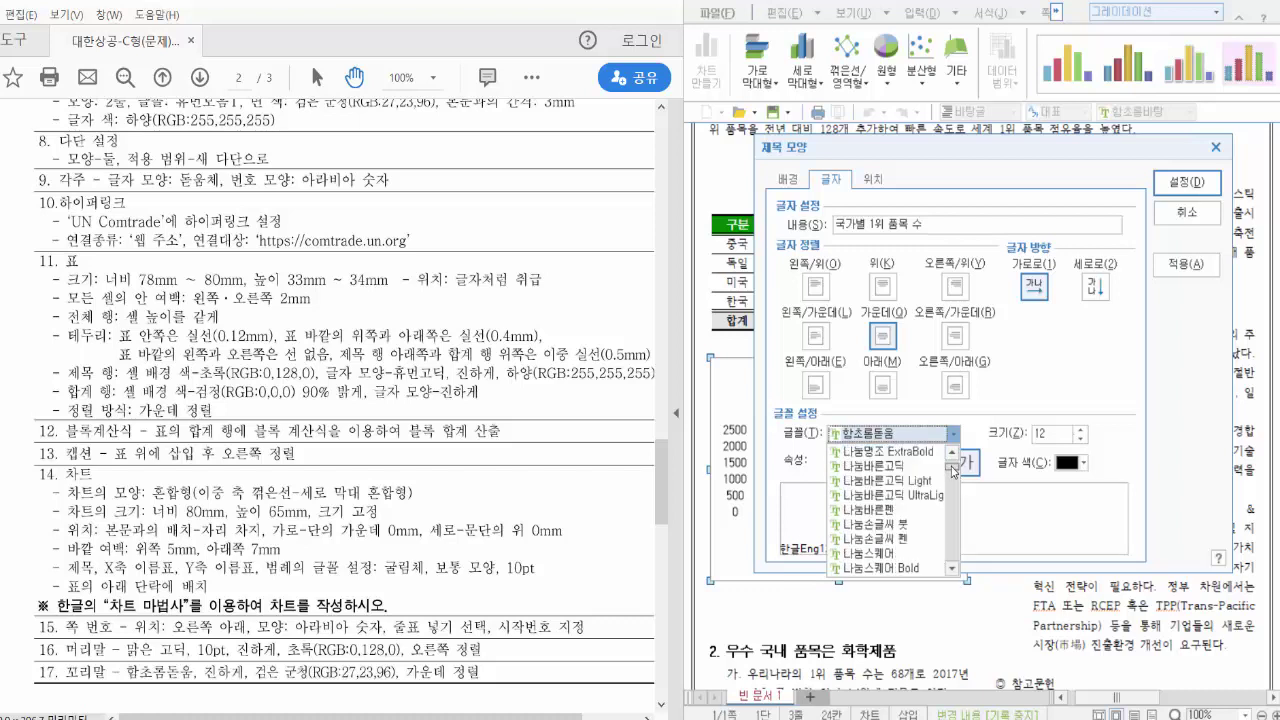
left_click(895, 466)
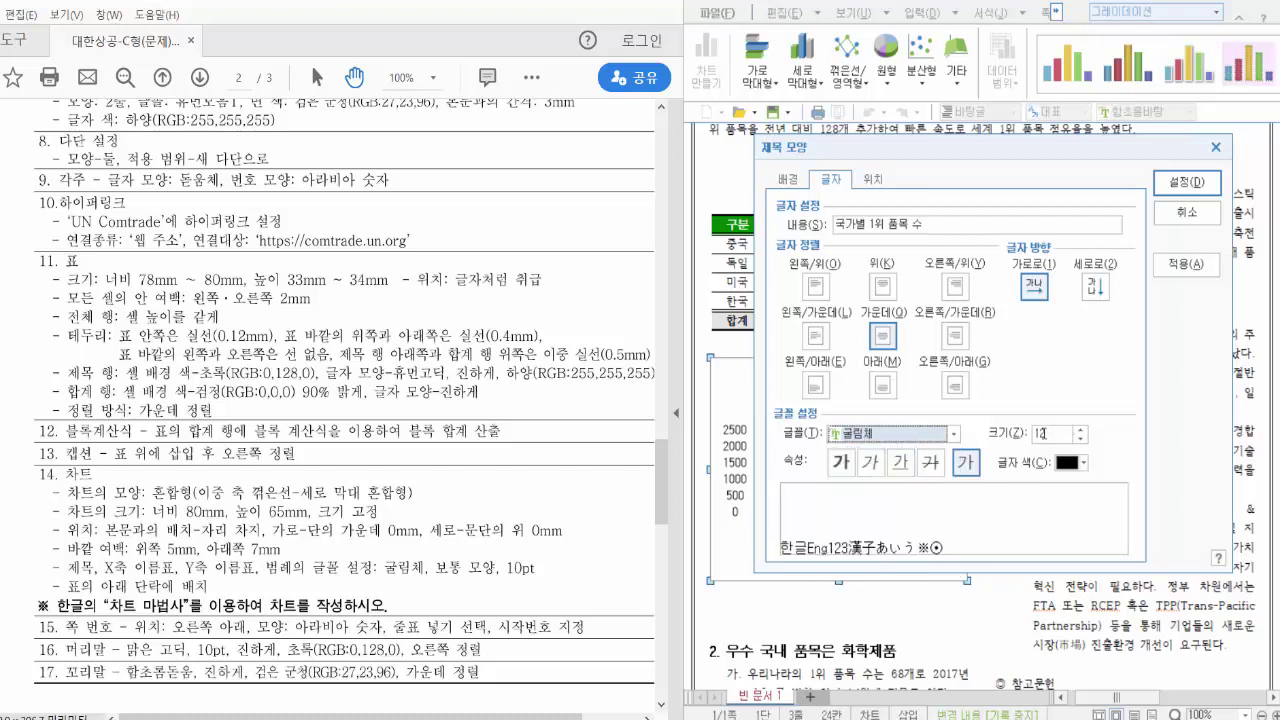
left_click(1080, 439)
left_click(1080, 439)
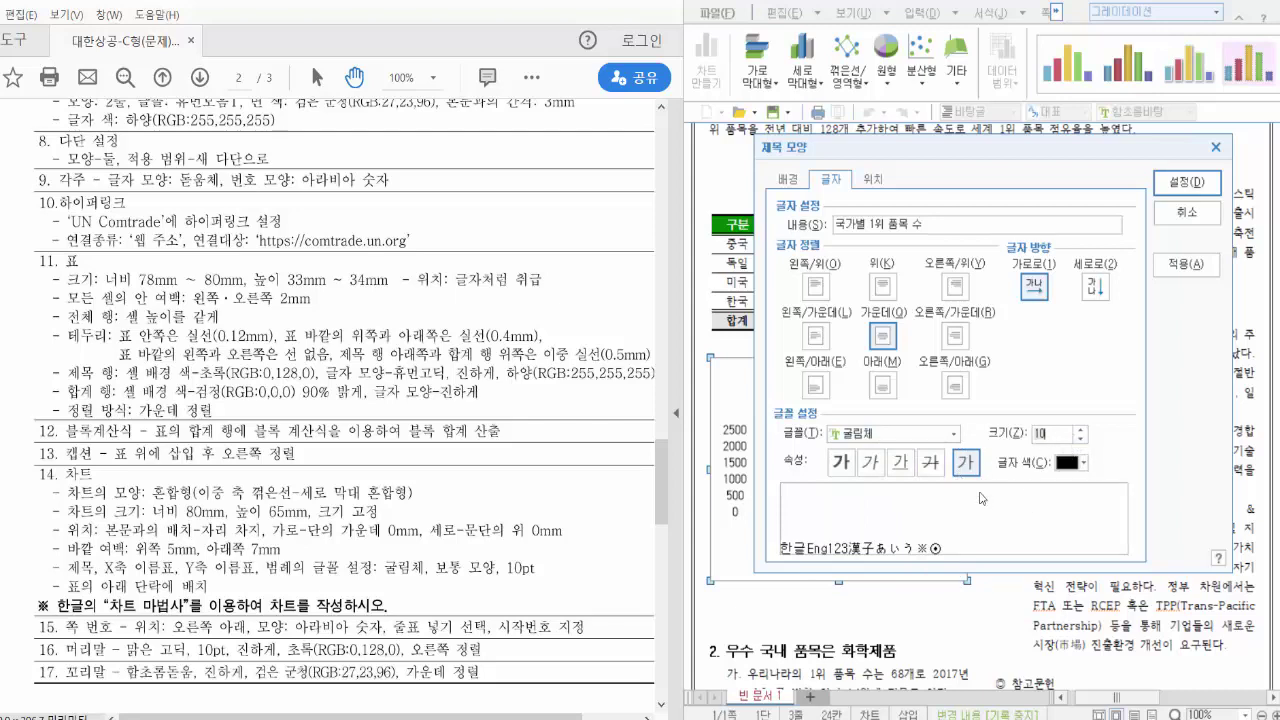
left_click(1186, 183)
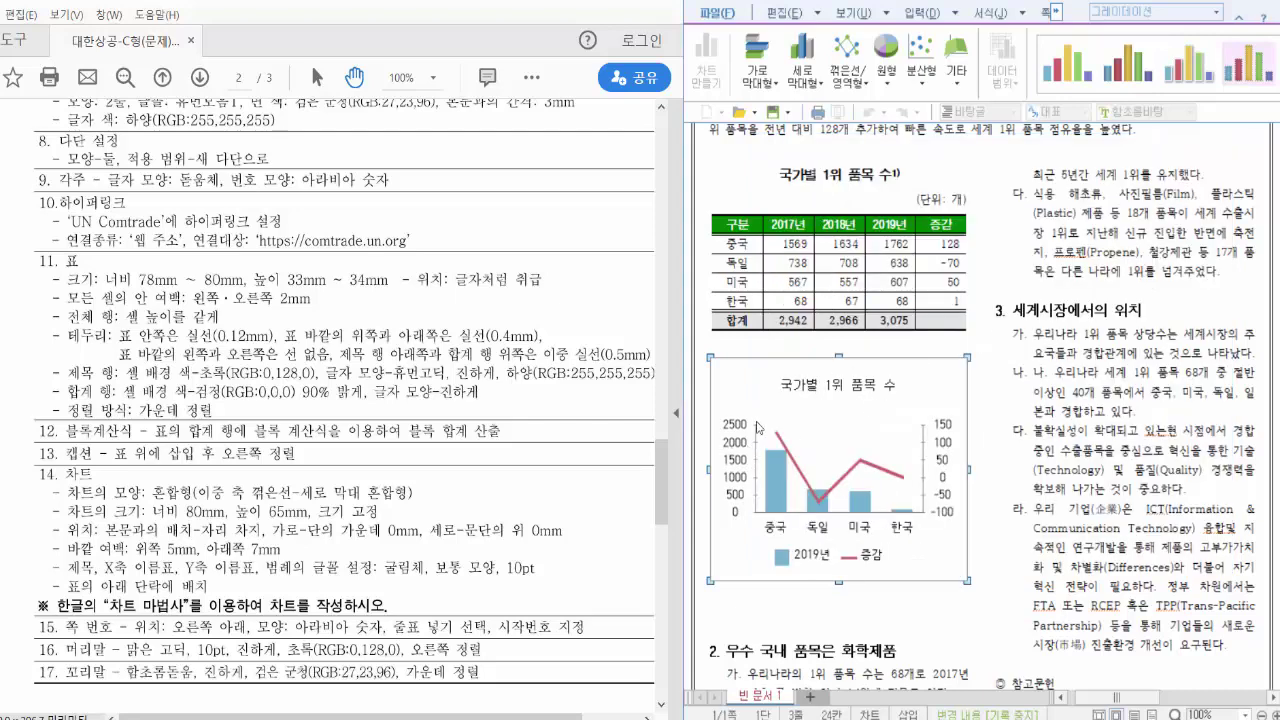
- Change the chart's X-axis label font to 굴림체 at size 10 and apply it
double_click(818, 537)
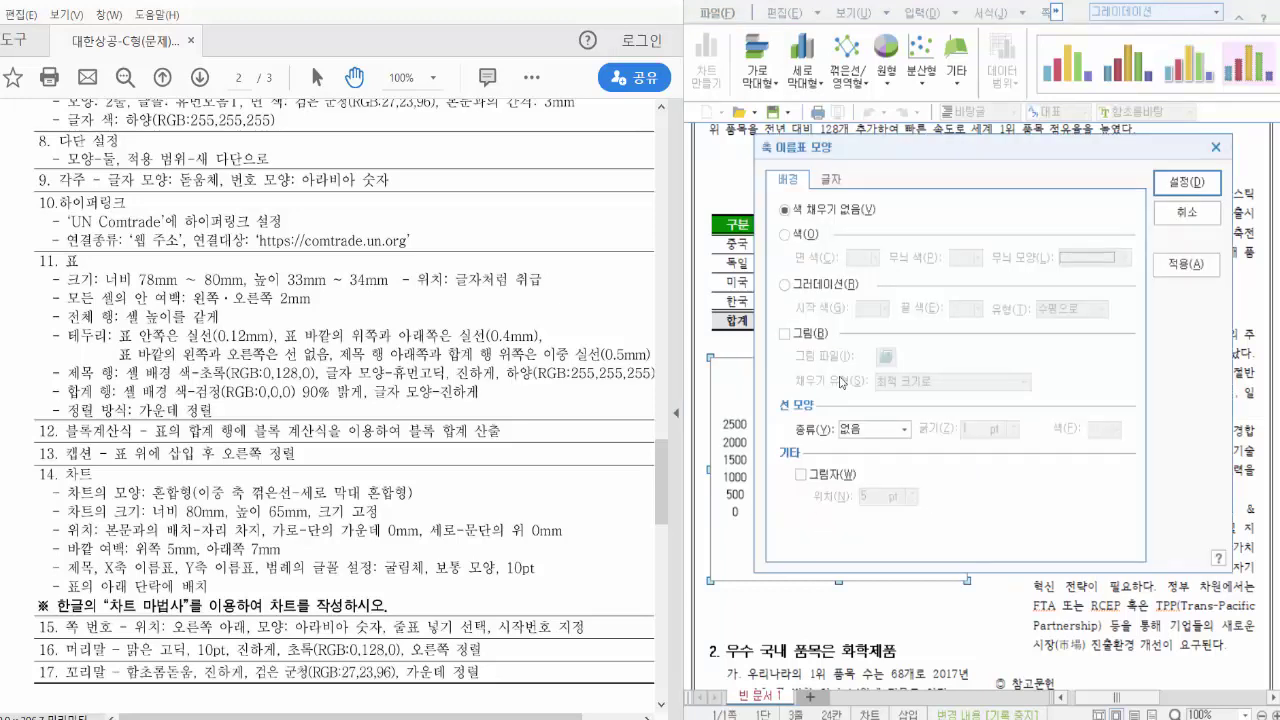
left_click(832, 180)
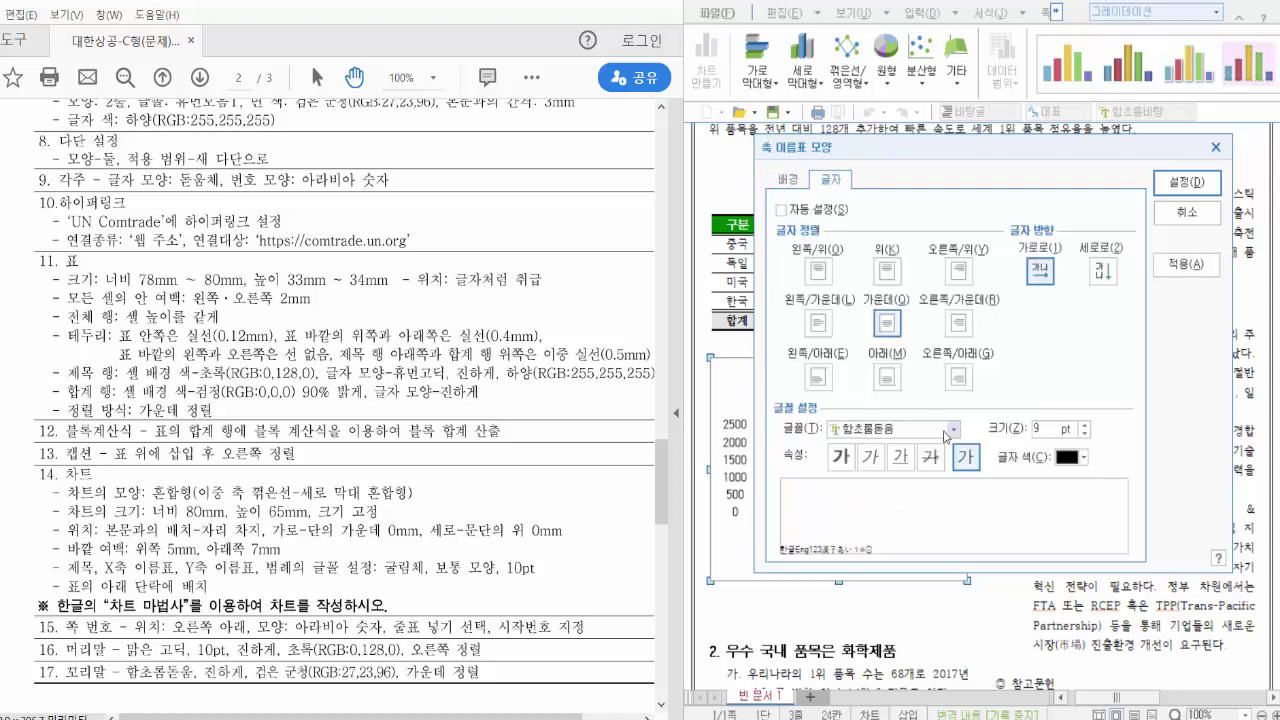
left_click(955, 432)
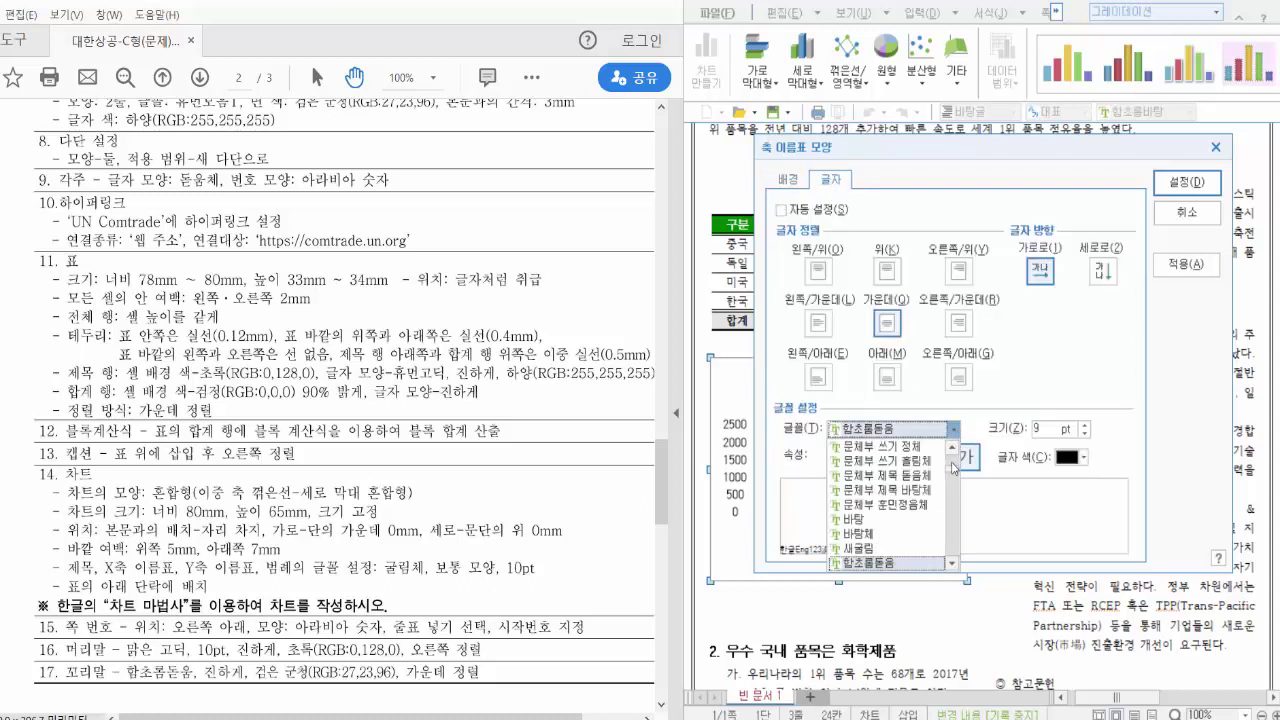
left_click(910, 462)
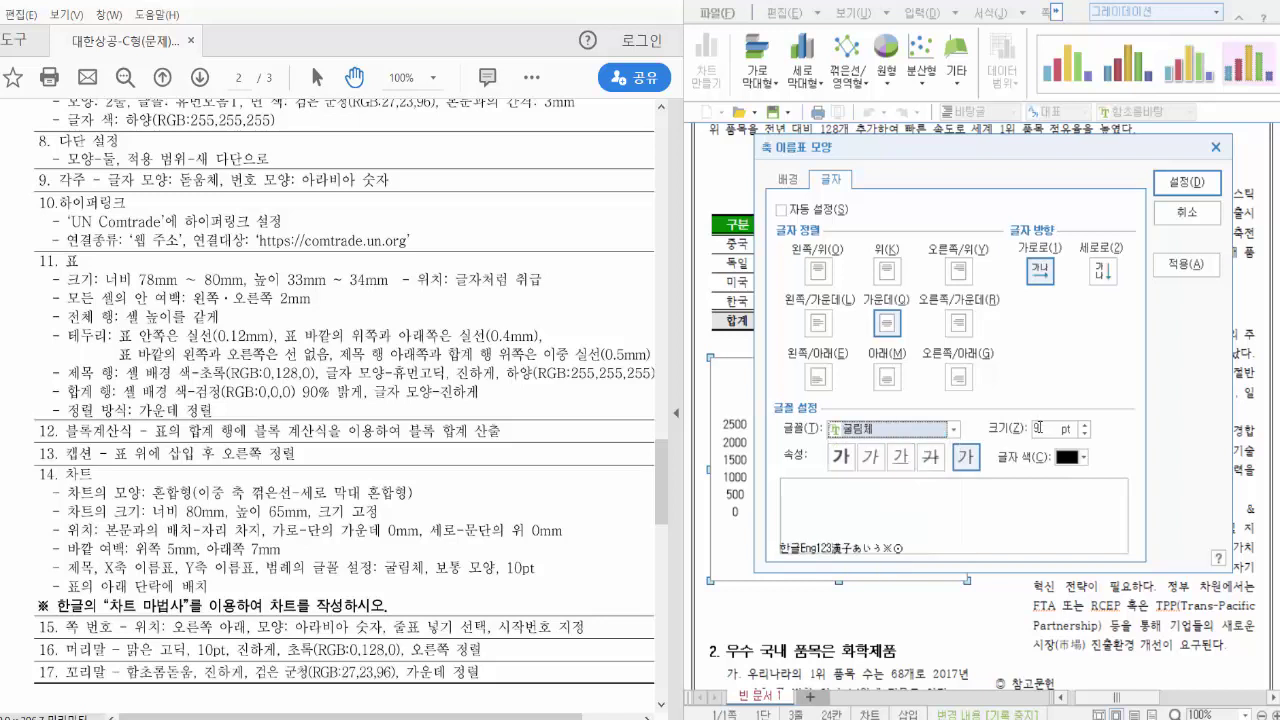
left_click(1038, 428)
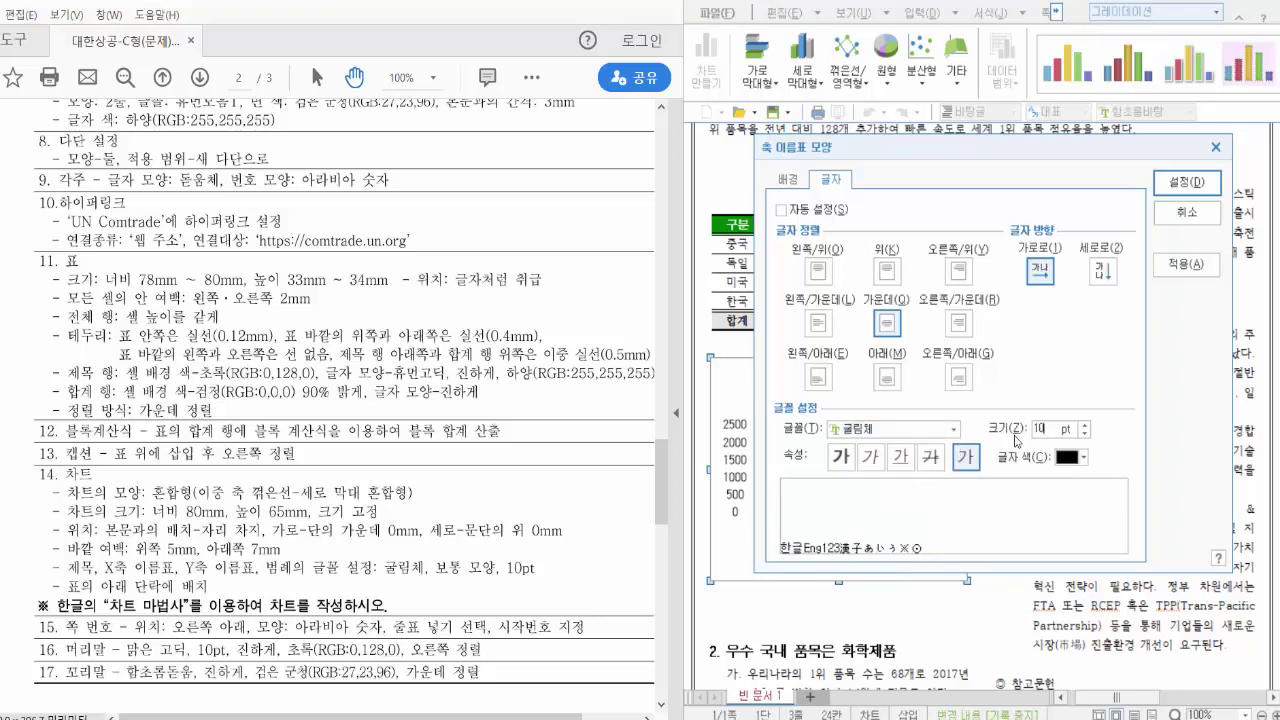
left_click(1180, 186)
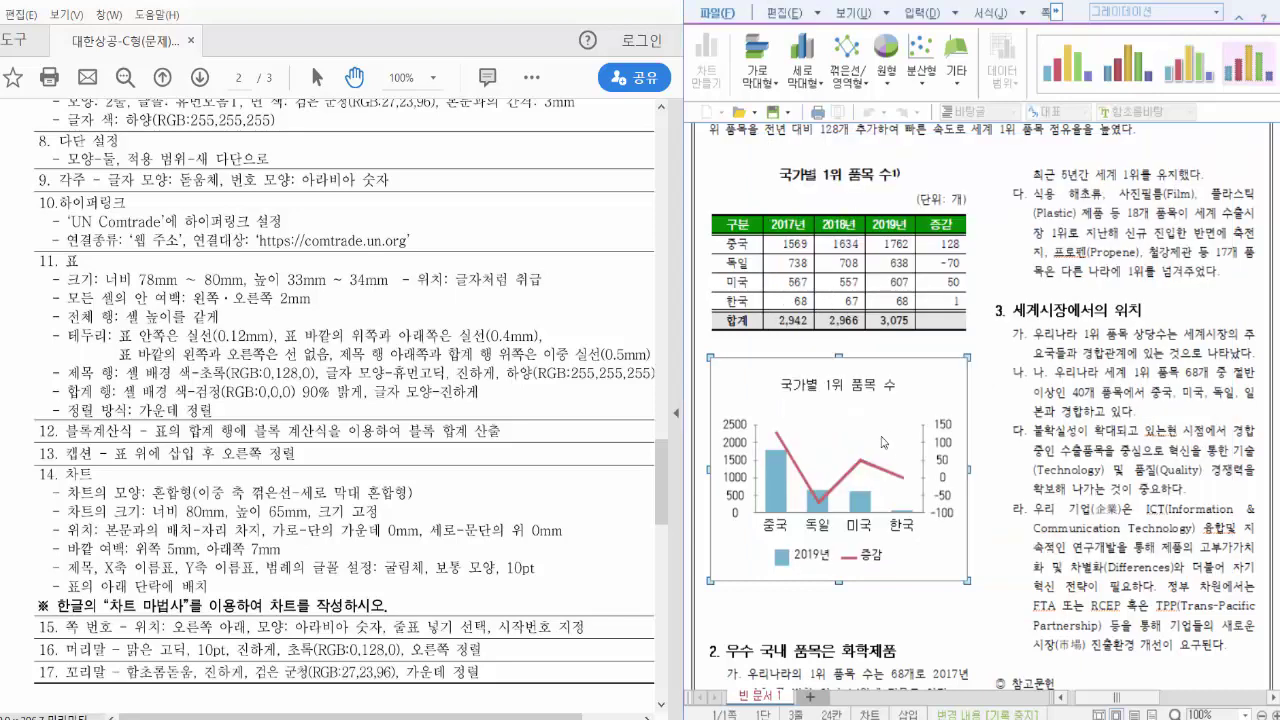
- Change the font of the chart's primary Y-axis labels (0 to 2500) to 굴림체 and apply it
double_click(737, 452)
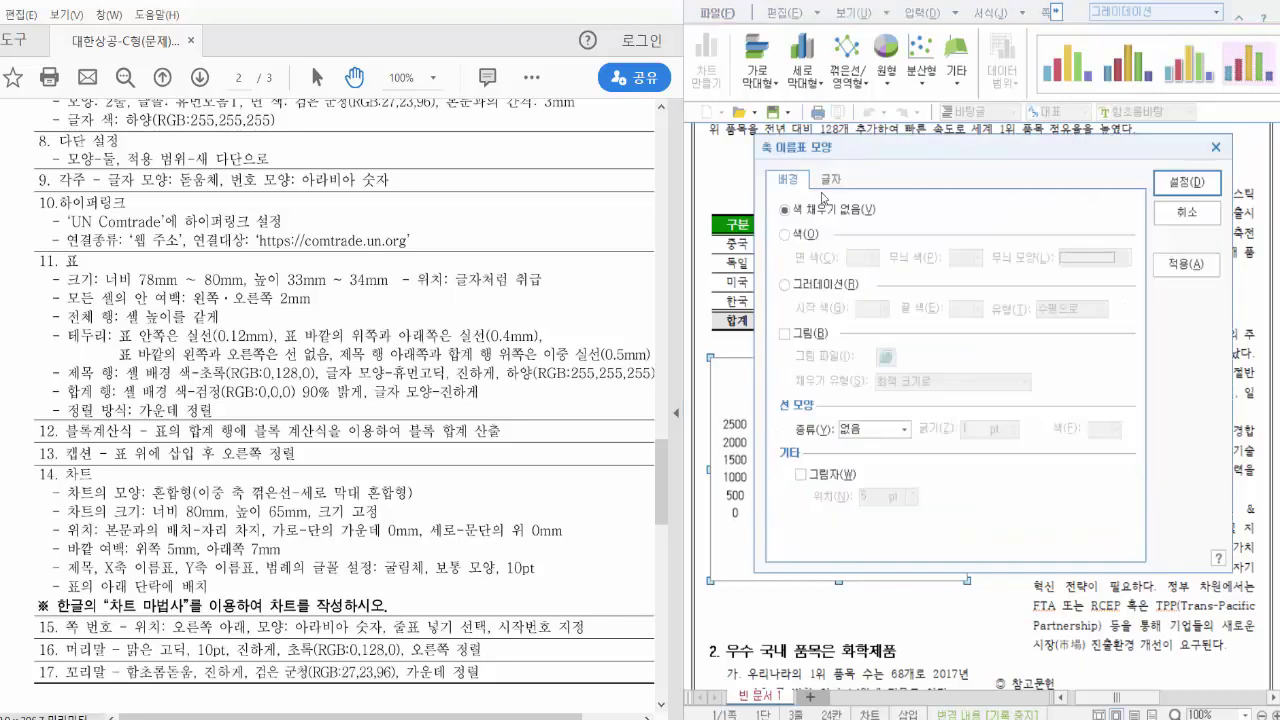
left_click(833, 180)
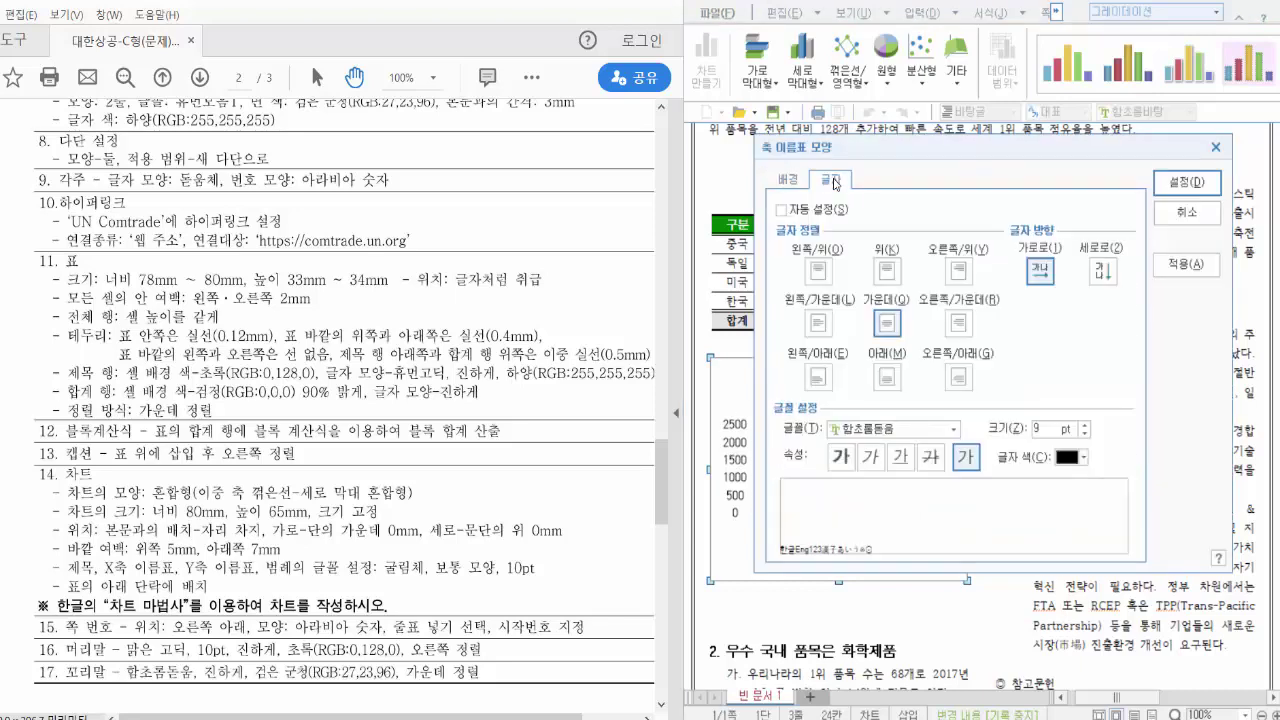
left_click(953, 429)
scroll(955, 455, "up", 3)
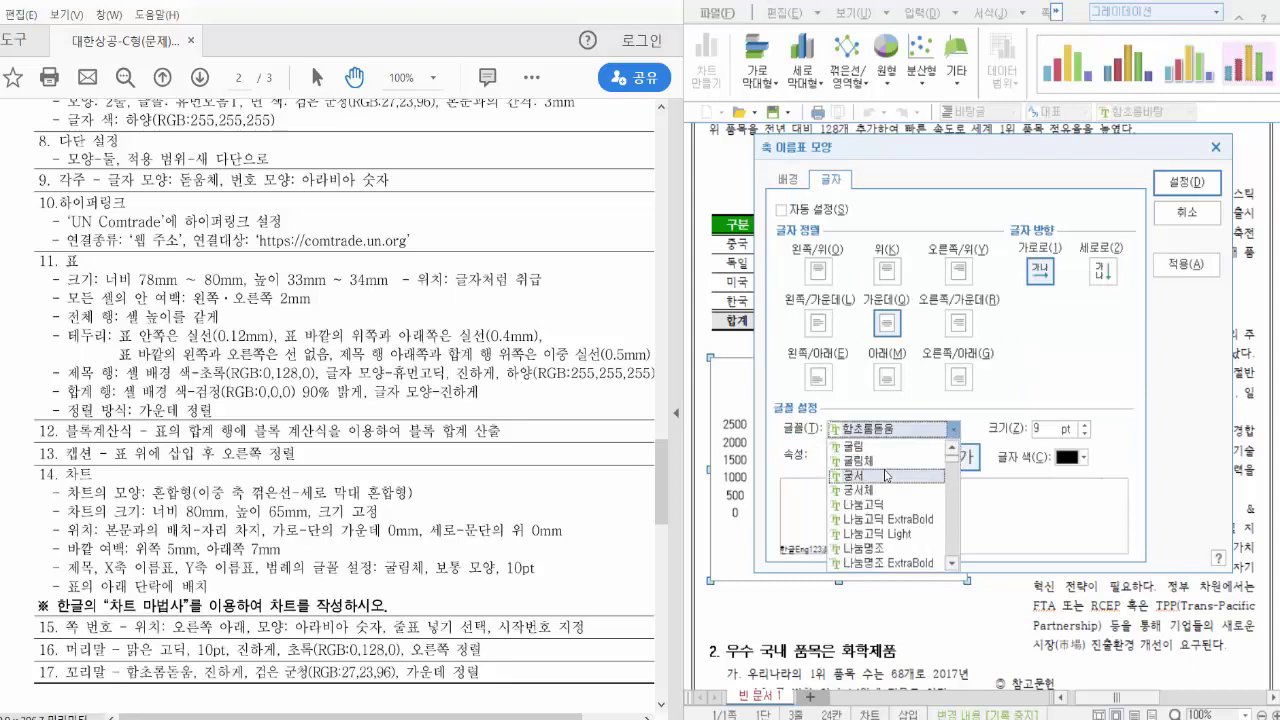
left_click(888, 470)
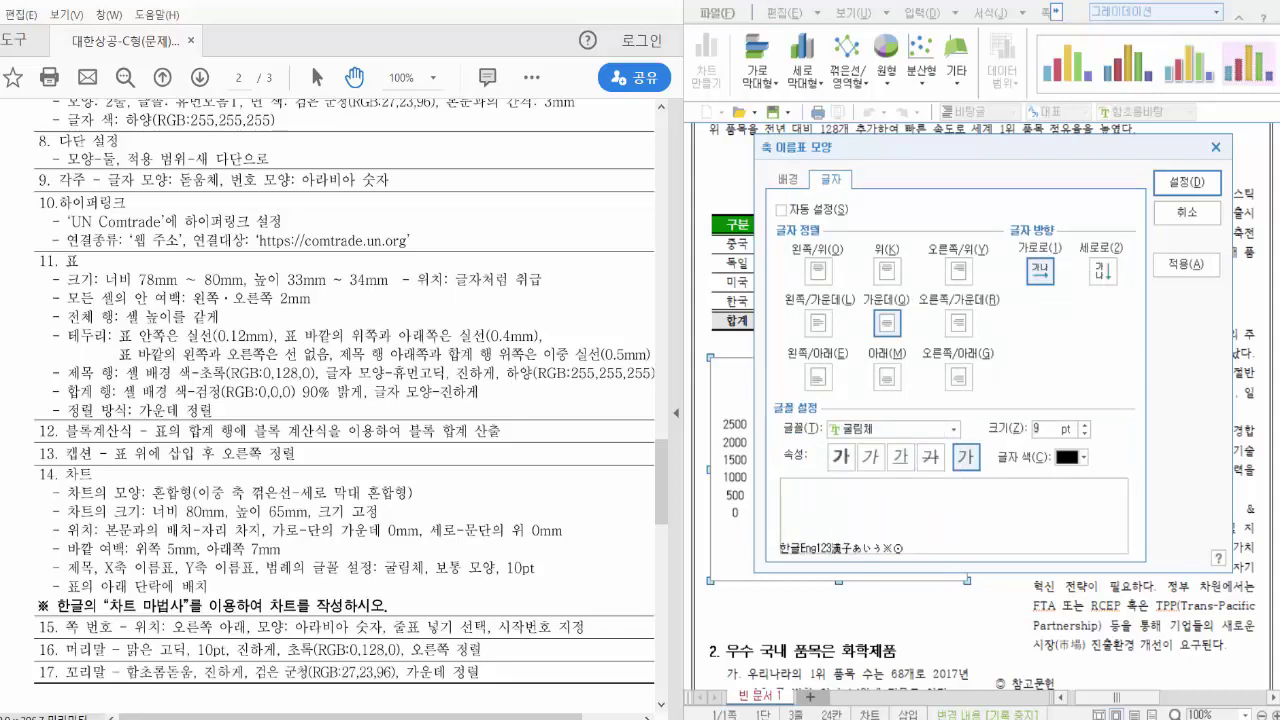
left_click(1188, 182)
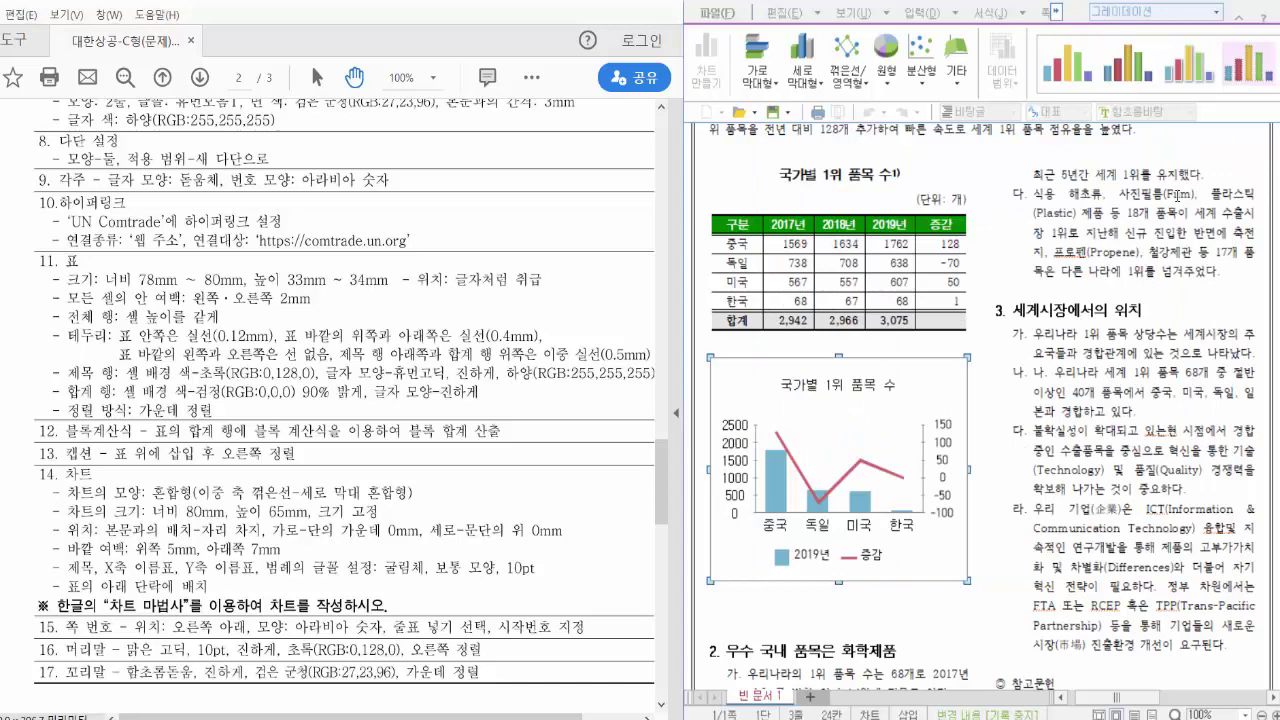
- Change the font of the chart's secondary Y-axis labels (-100 to 150) to 굴림체 at size 10 and apply it
double_click(950, 432)
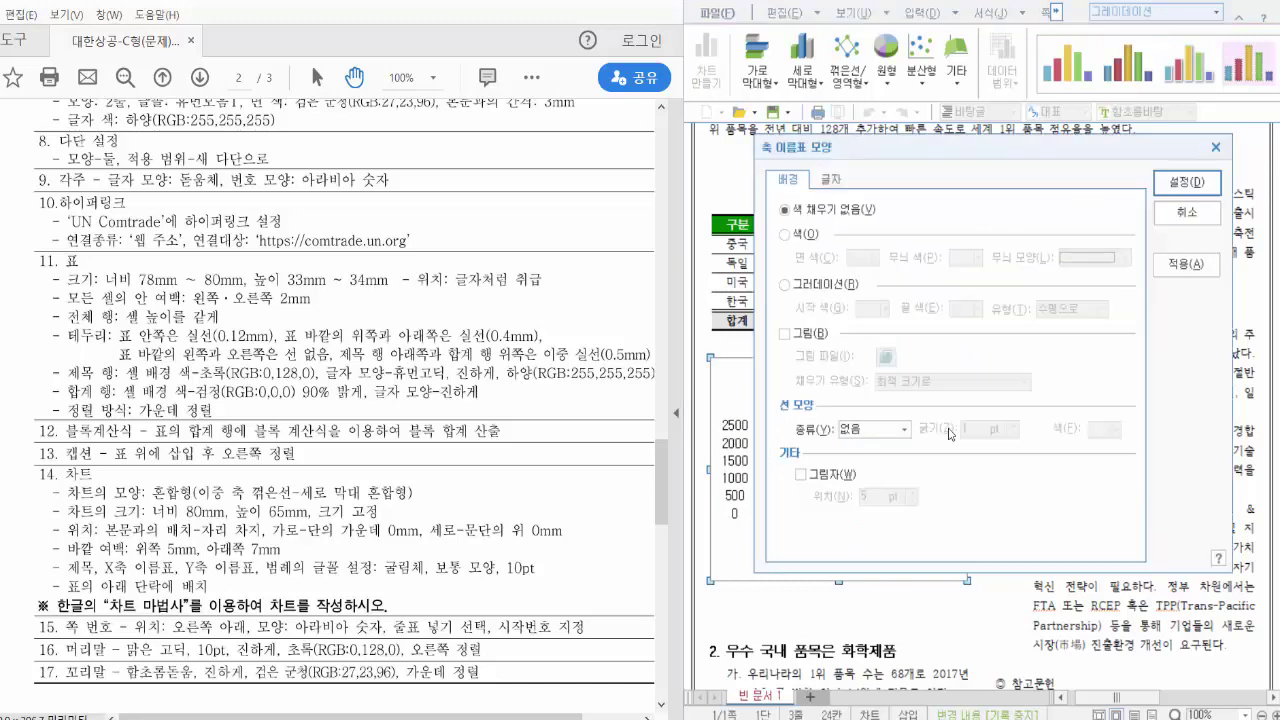
left_click(831, 180)
left_click(900, 430)
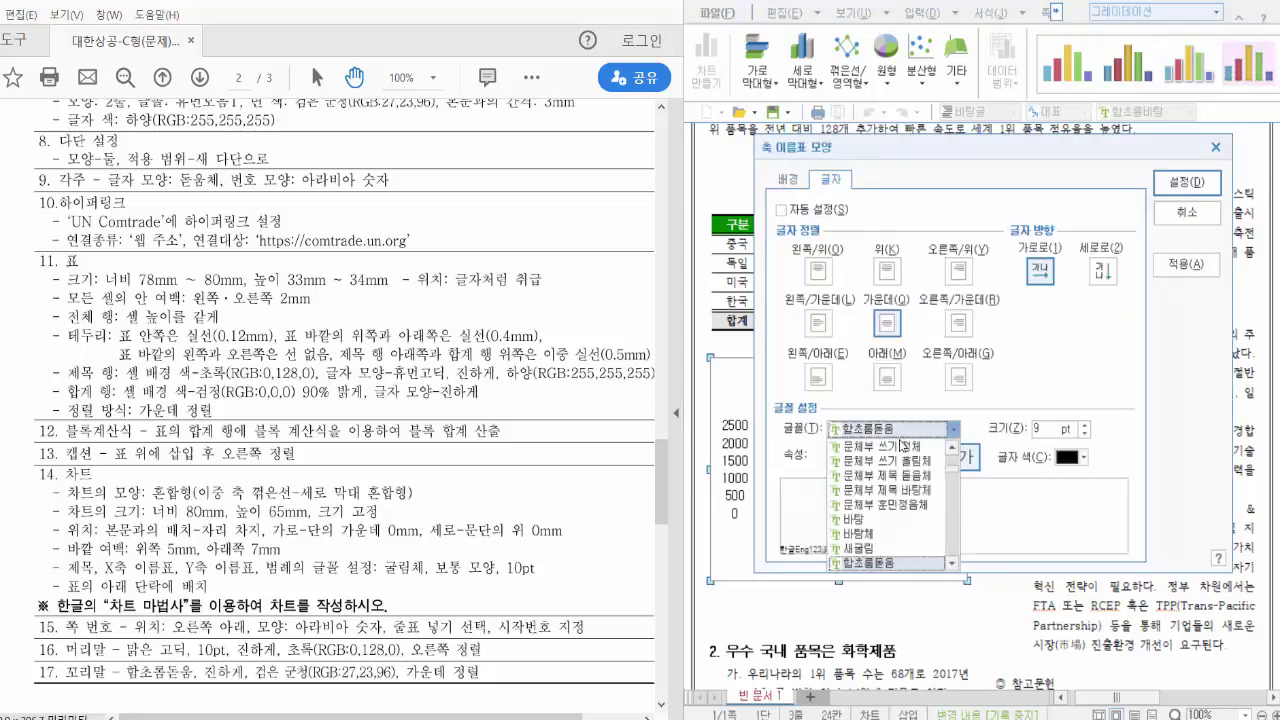
scroll(902, 444, "down", 2)
left_click(907, 464)
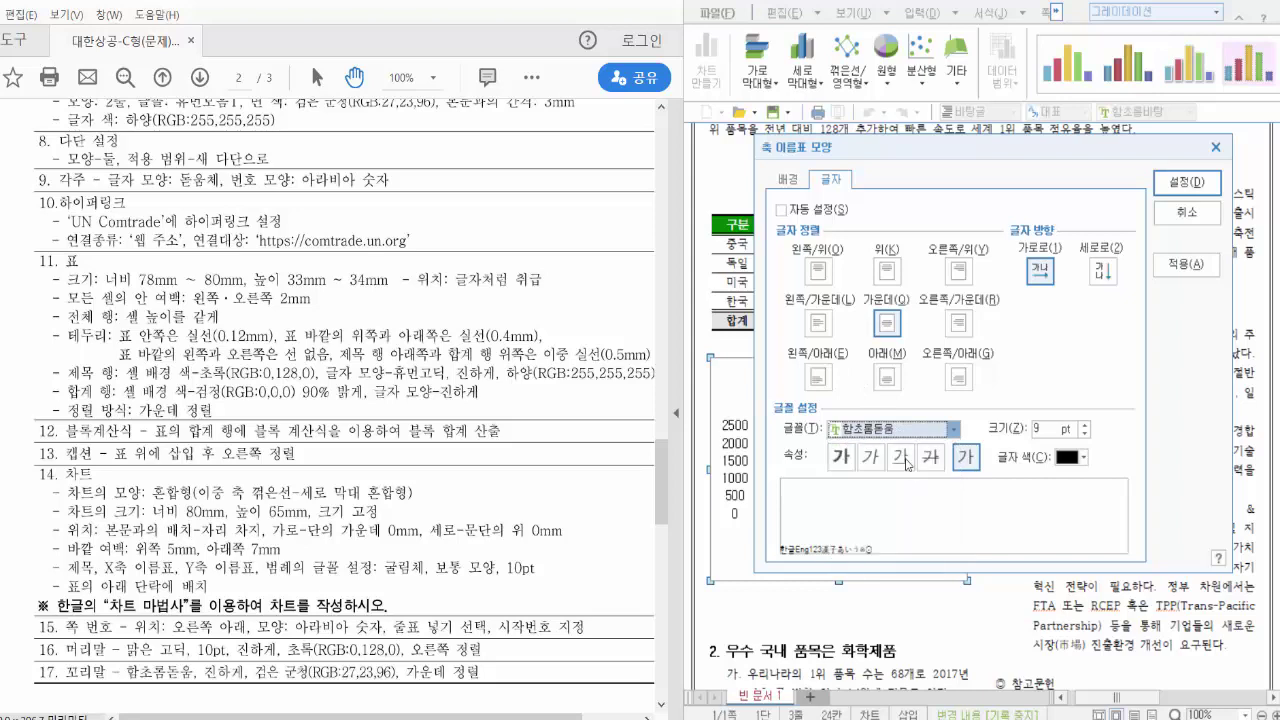
key("Tab")
type("10")
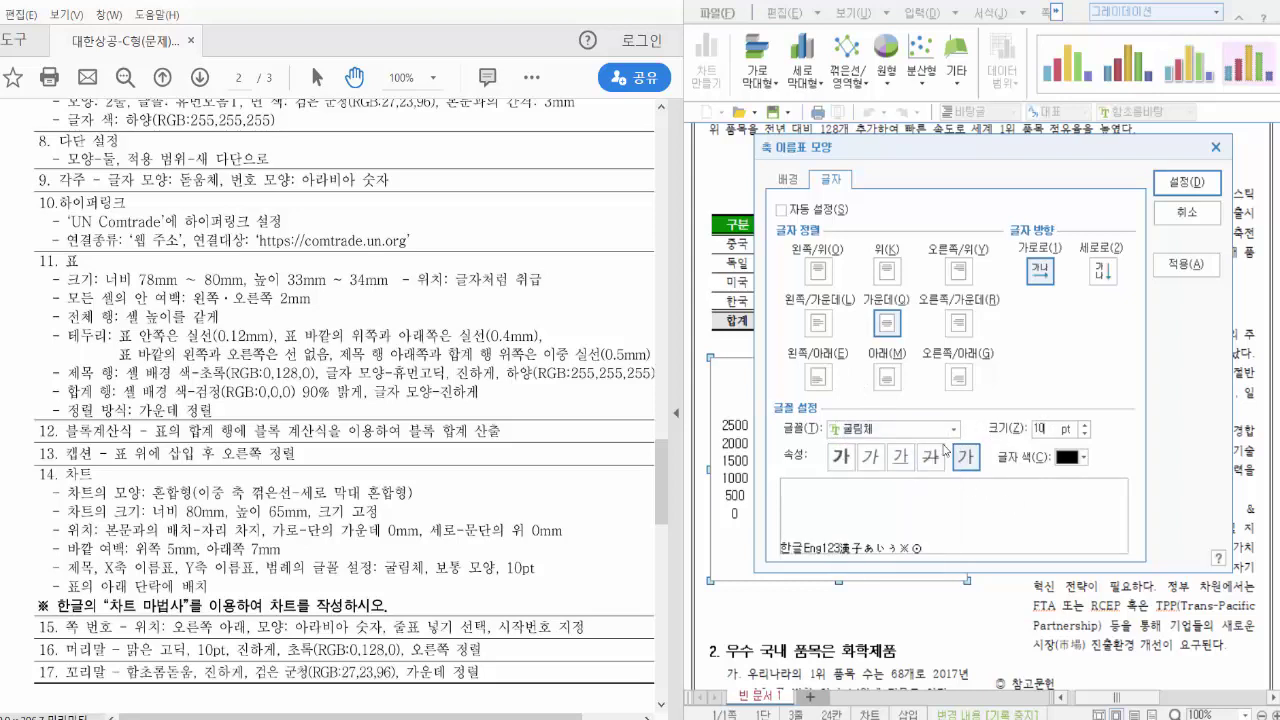
left_click(1187, 182)
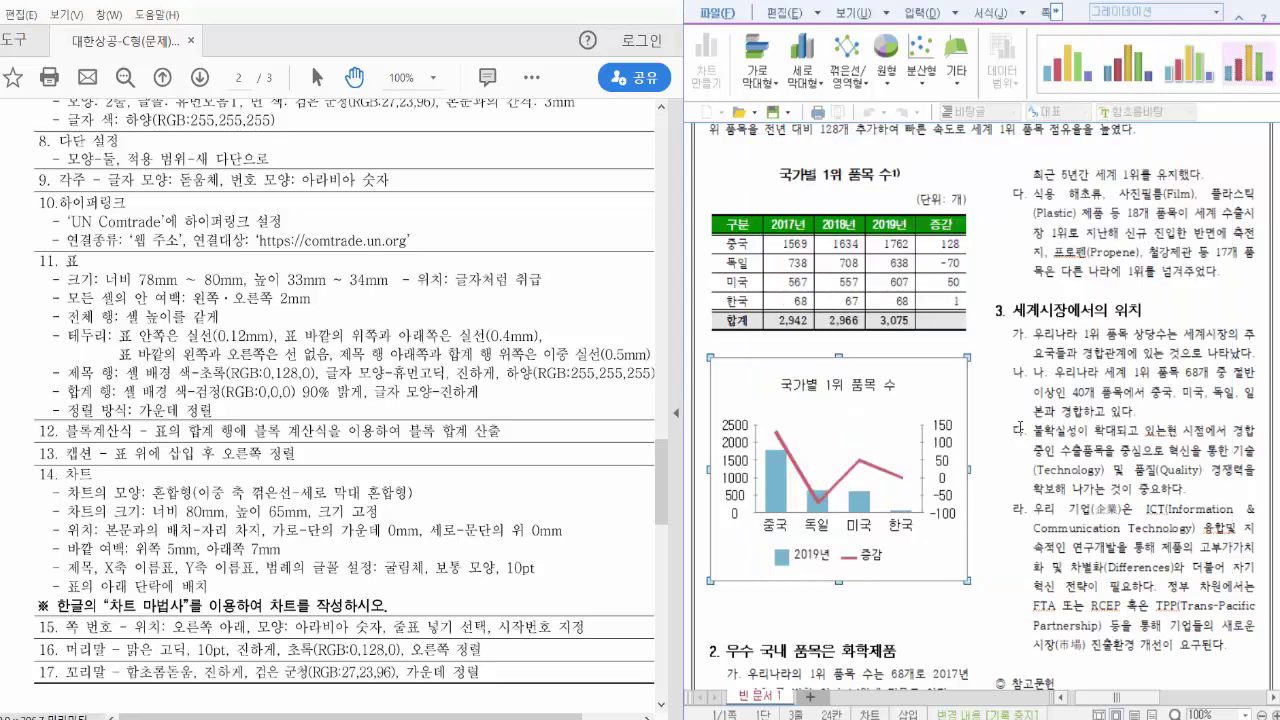
- Change the chart legend's font to 굴림체 at size 10 and apply it
double_click(812, 563)
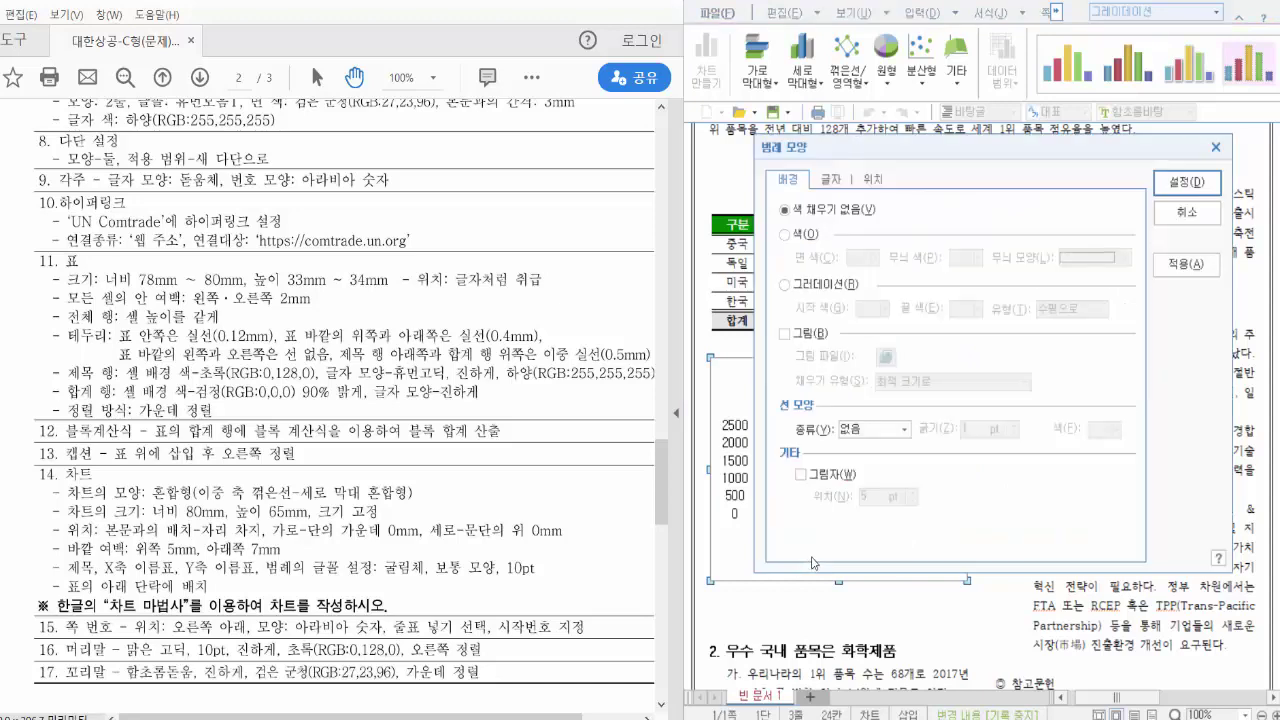
left_click(834, 181)
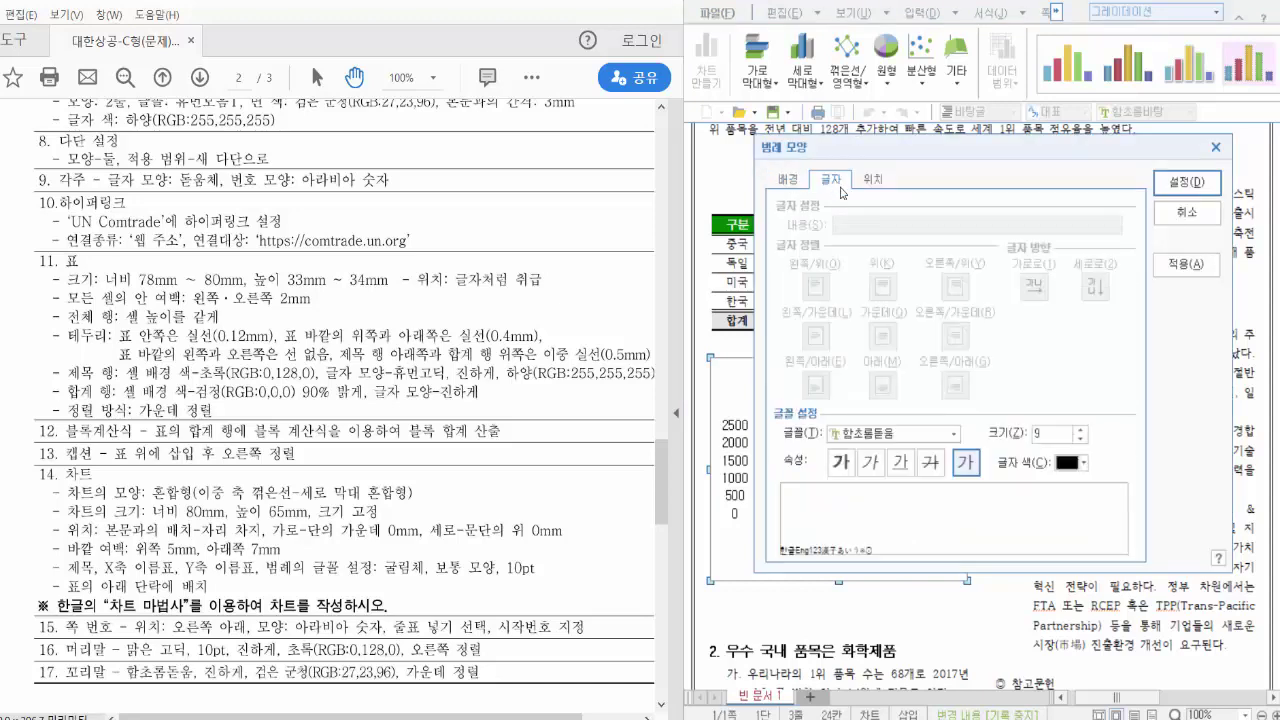
left_click(953, 433)
left_click_drag(957, 482, 955, 452)
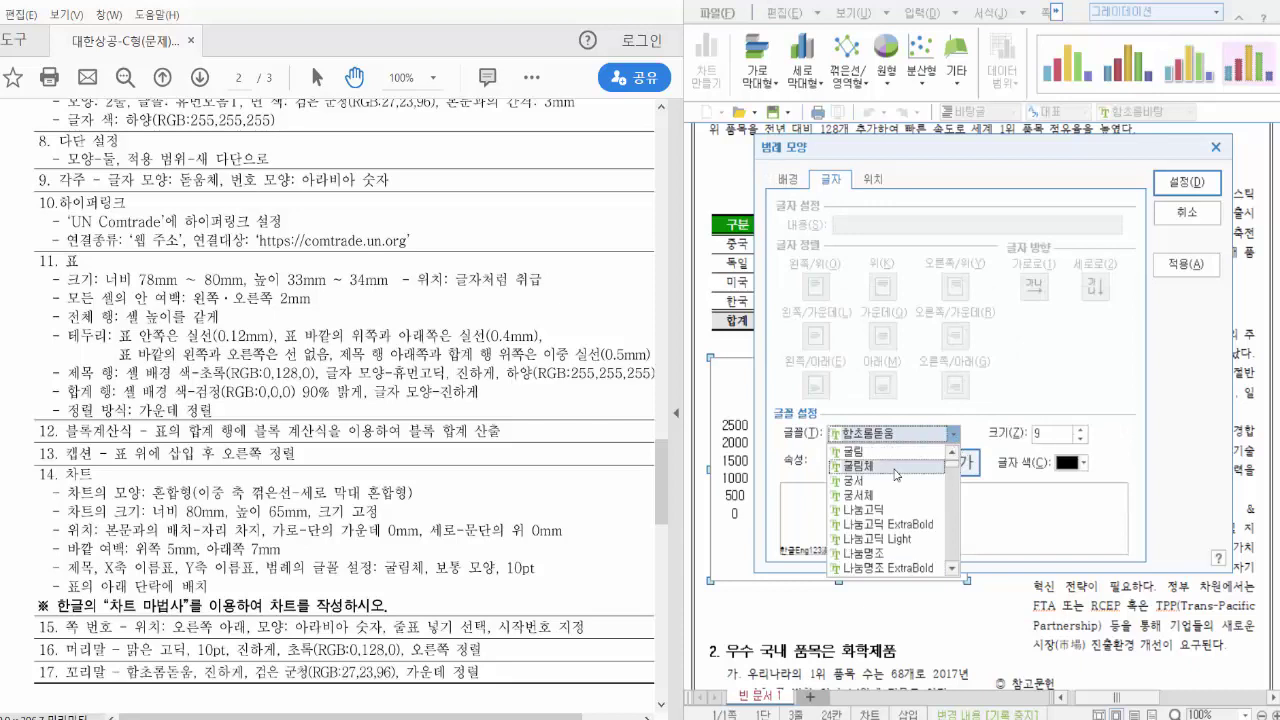
left_click(870, 466)
left_click(1053, 440)
key("BackSpace")
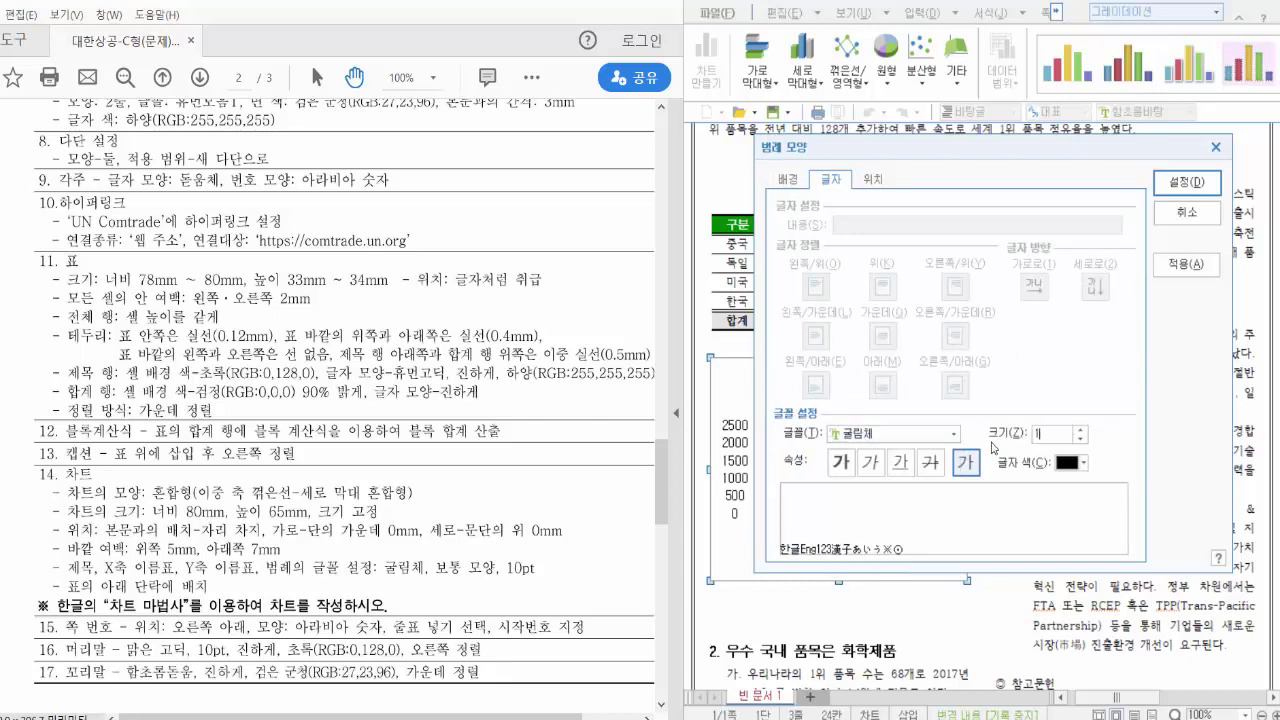
type("10")
left_click(1184, 180)
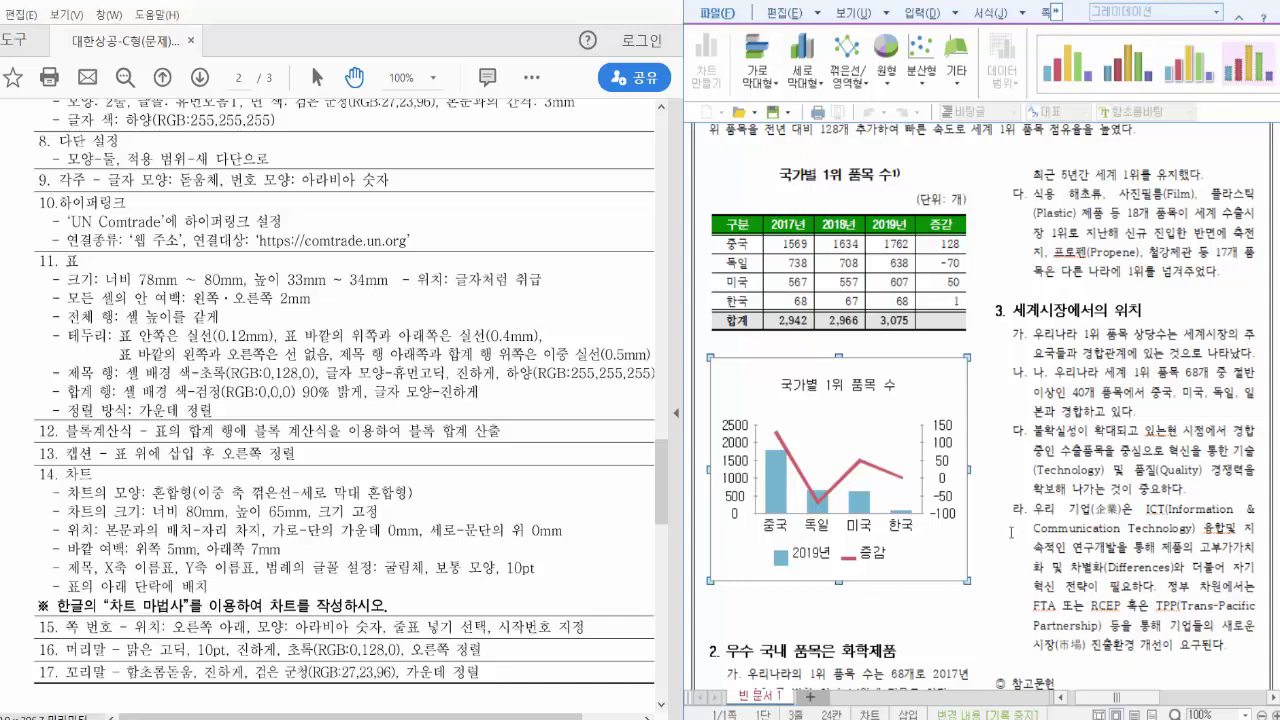
- Compare the chart with the exam sheet's sample page and review the sheet's page number instructions
scroll(1011, 533, "down", 3)
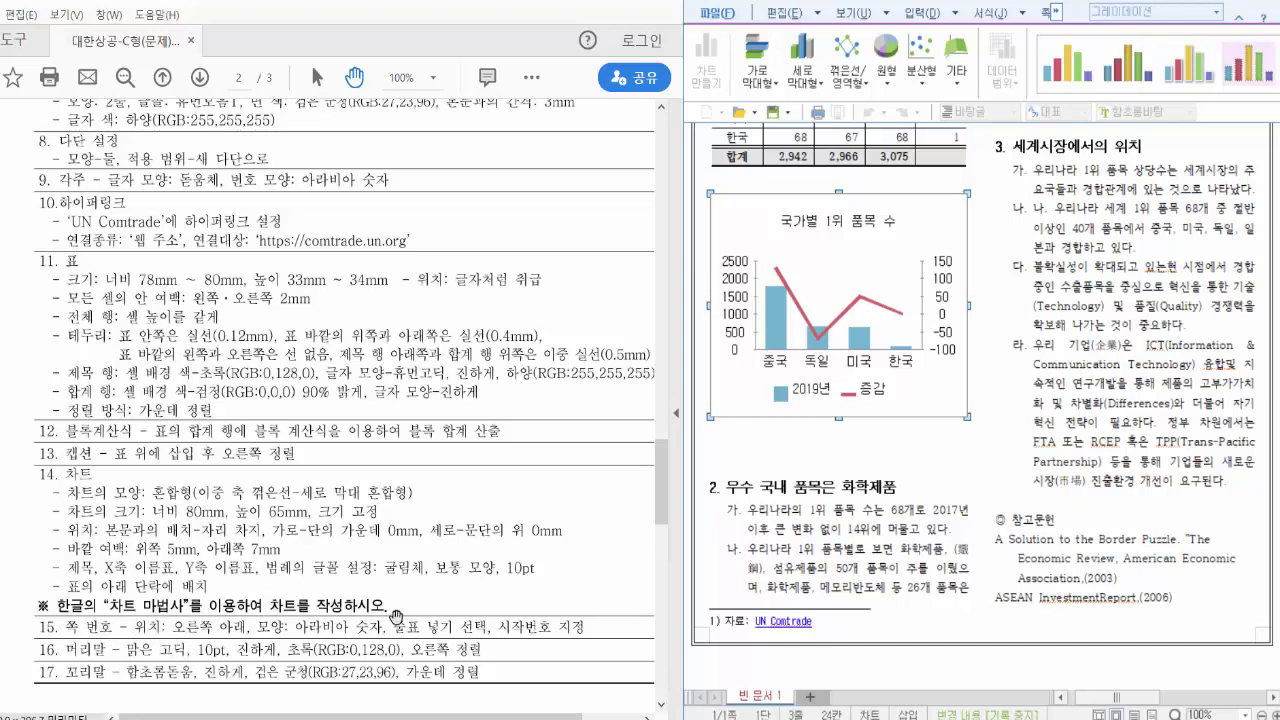
scroll(412, 655, "down", 1)
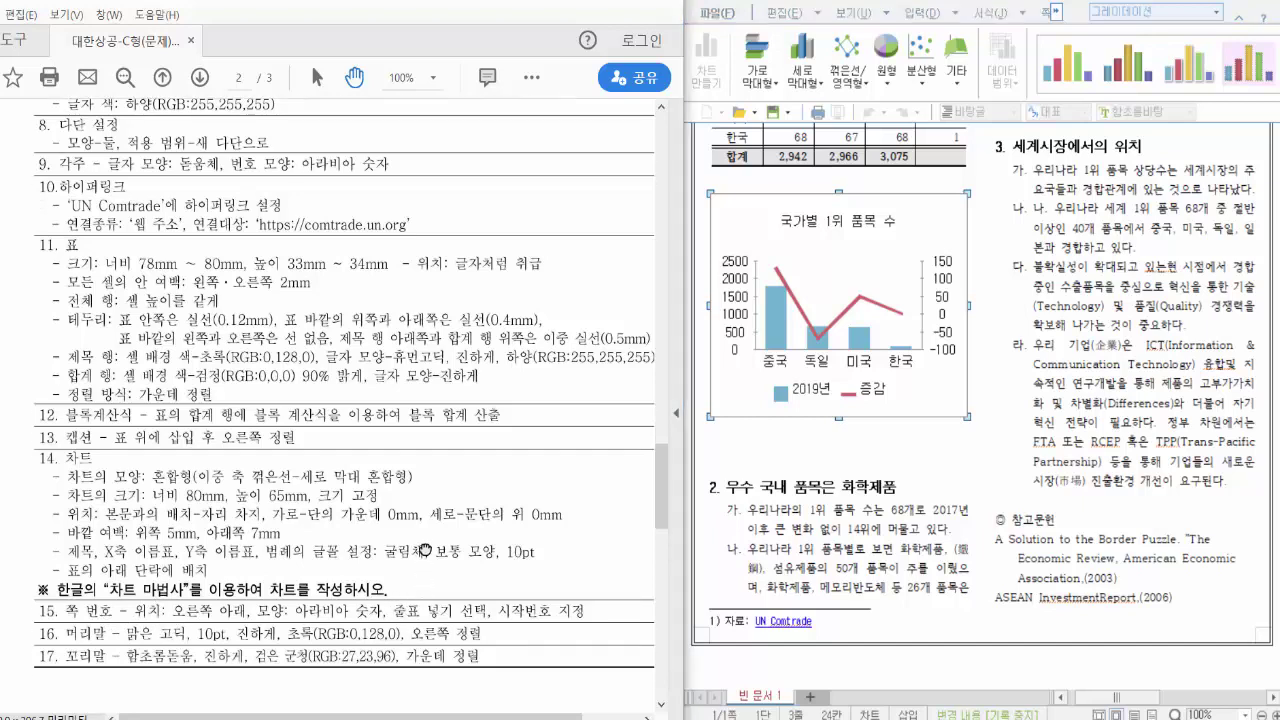
left_click(200, 79)
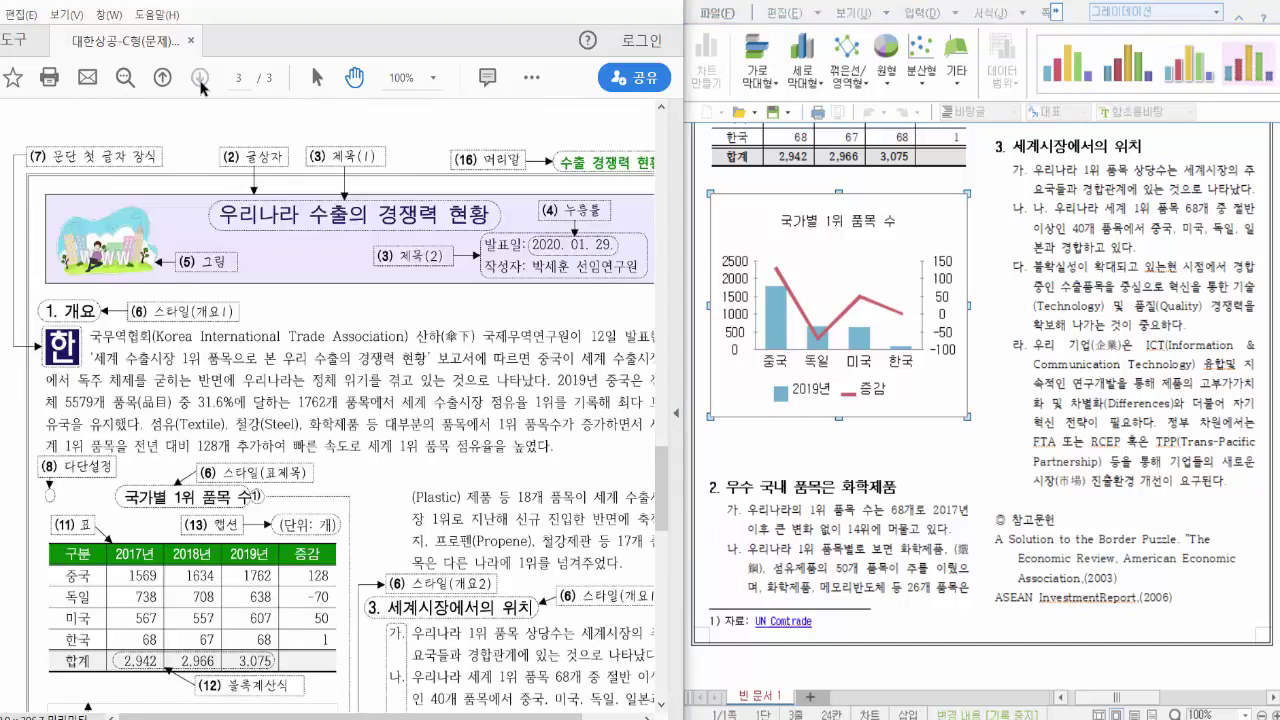
scroll(445, 537, "down", 8)
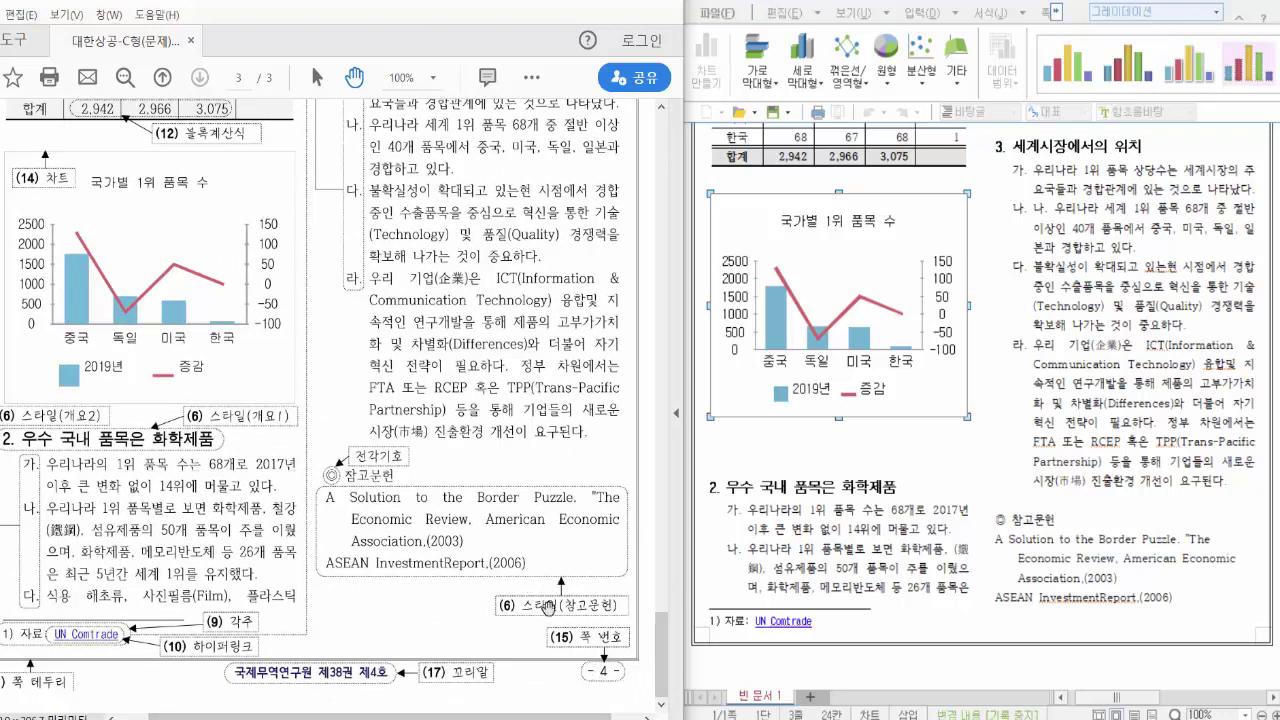
left_click(162, 77)
left_click_drag(257, 571, 326, 383)
left_click_drag(347, 507, 352, 219)
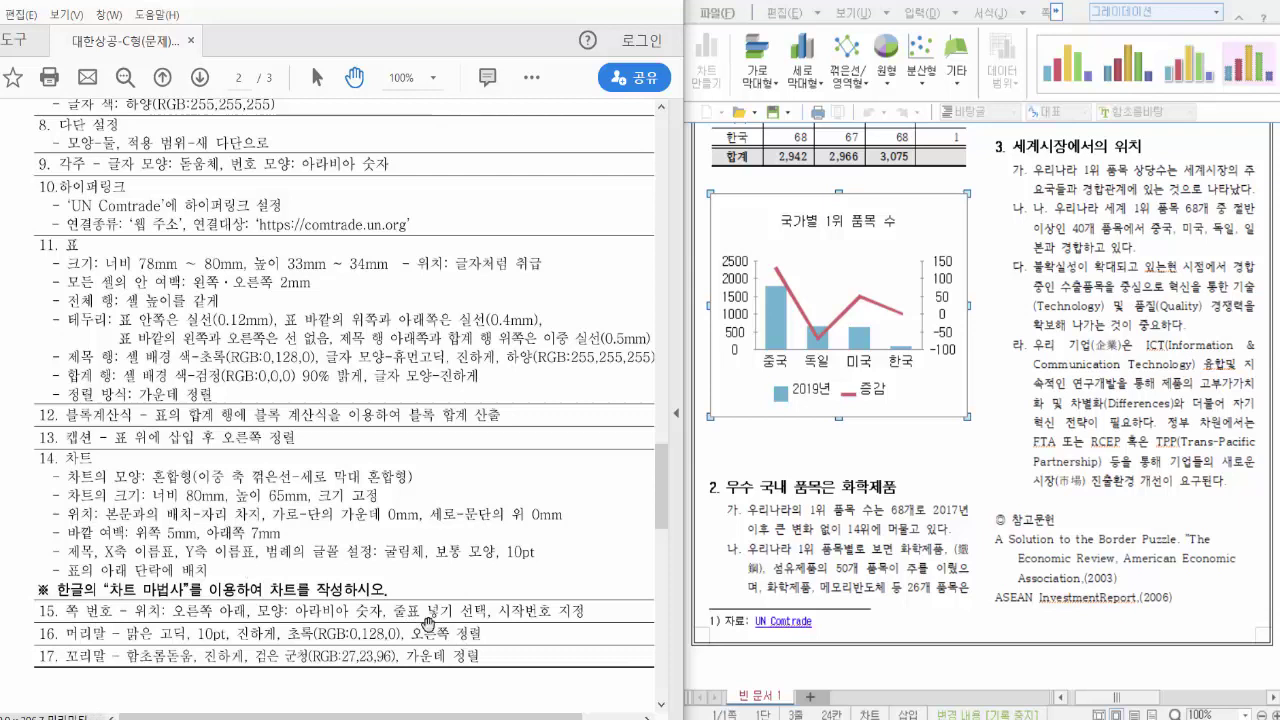
- Insert page numbers at the lower right of the page in the 1,2,3 format with 줄표 넣기
left_click(1057, 383)
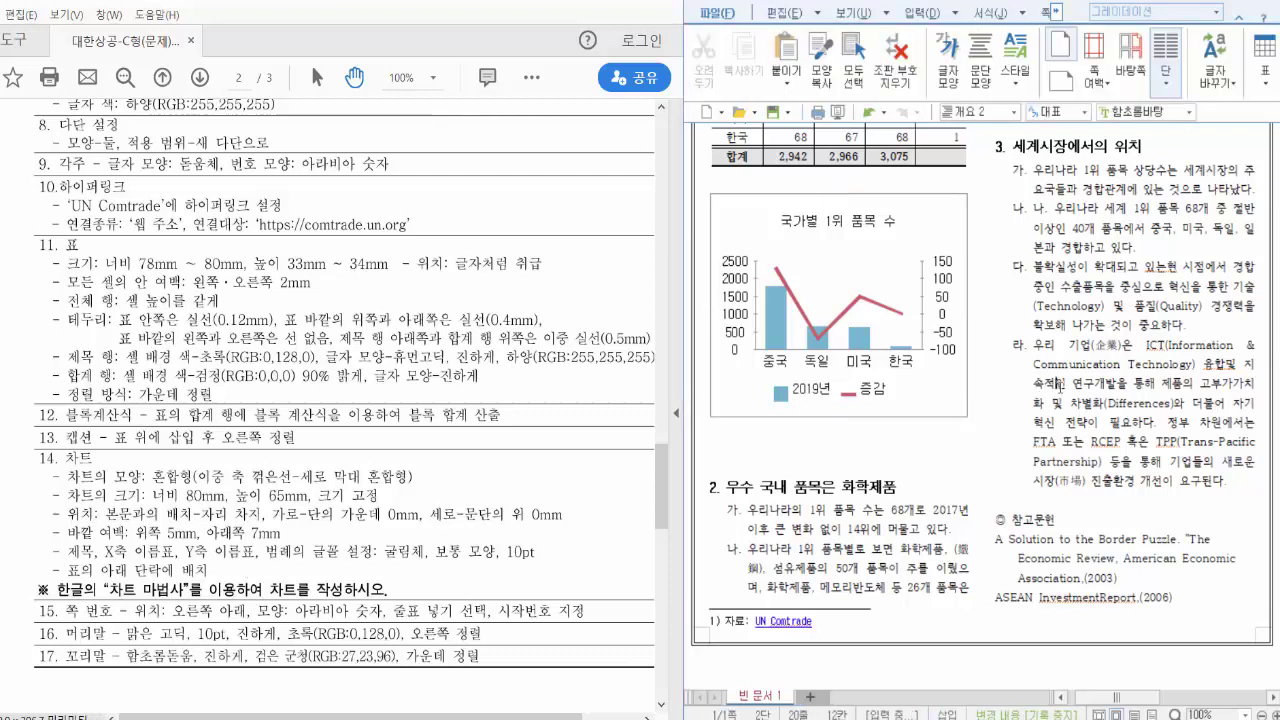
left_click(1058, 425)
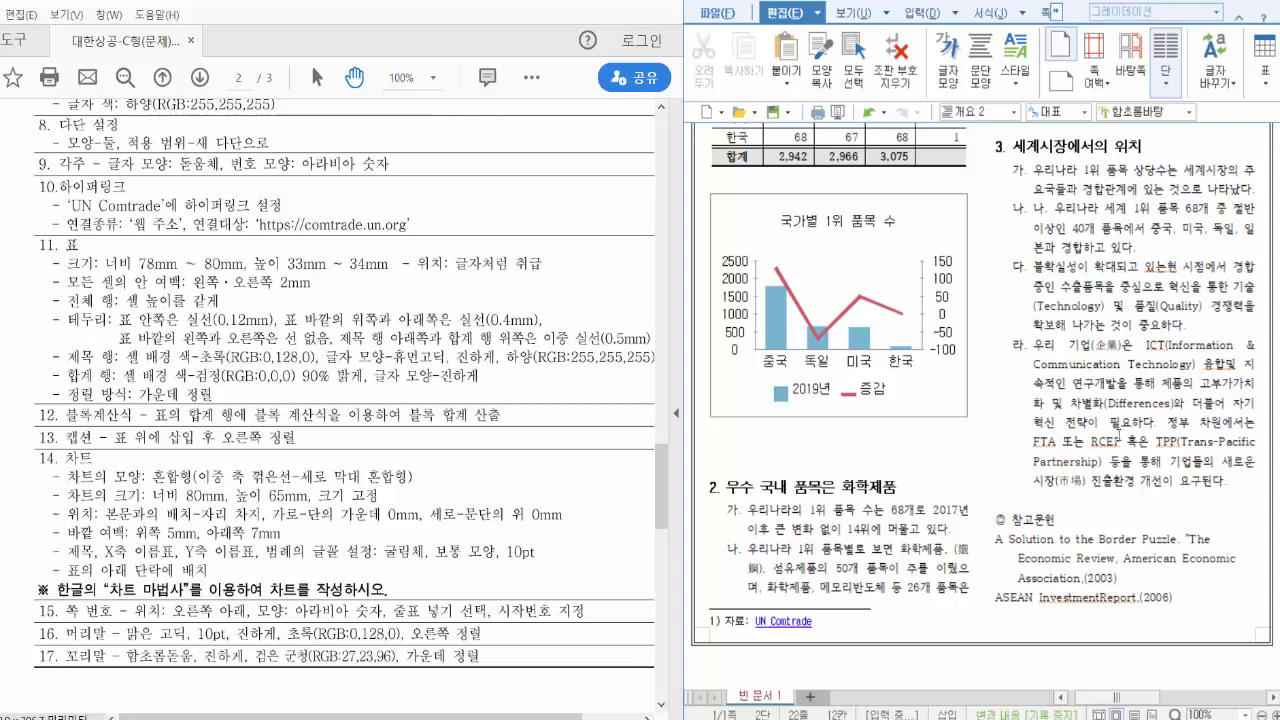
left_click(1046, 14)
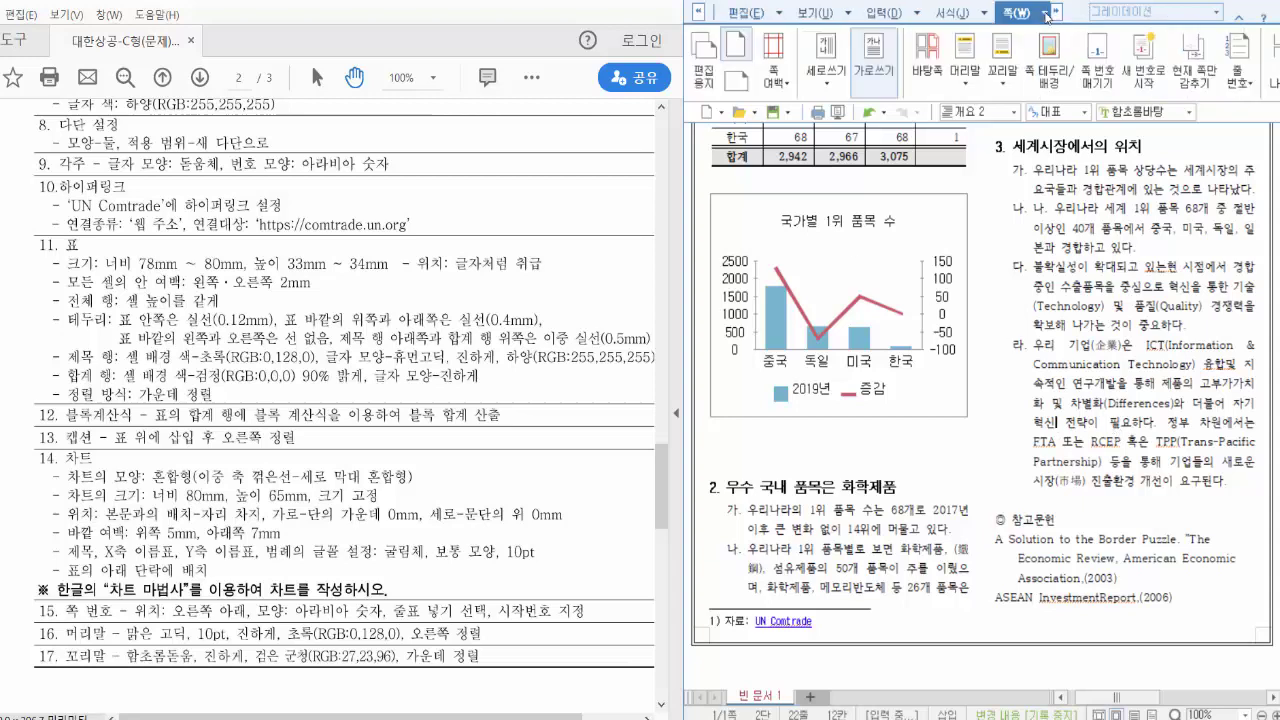
left_click(1047, 12)
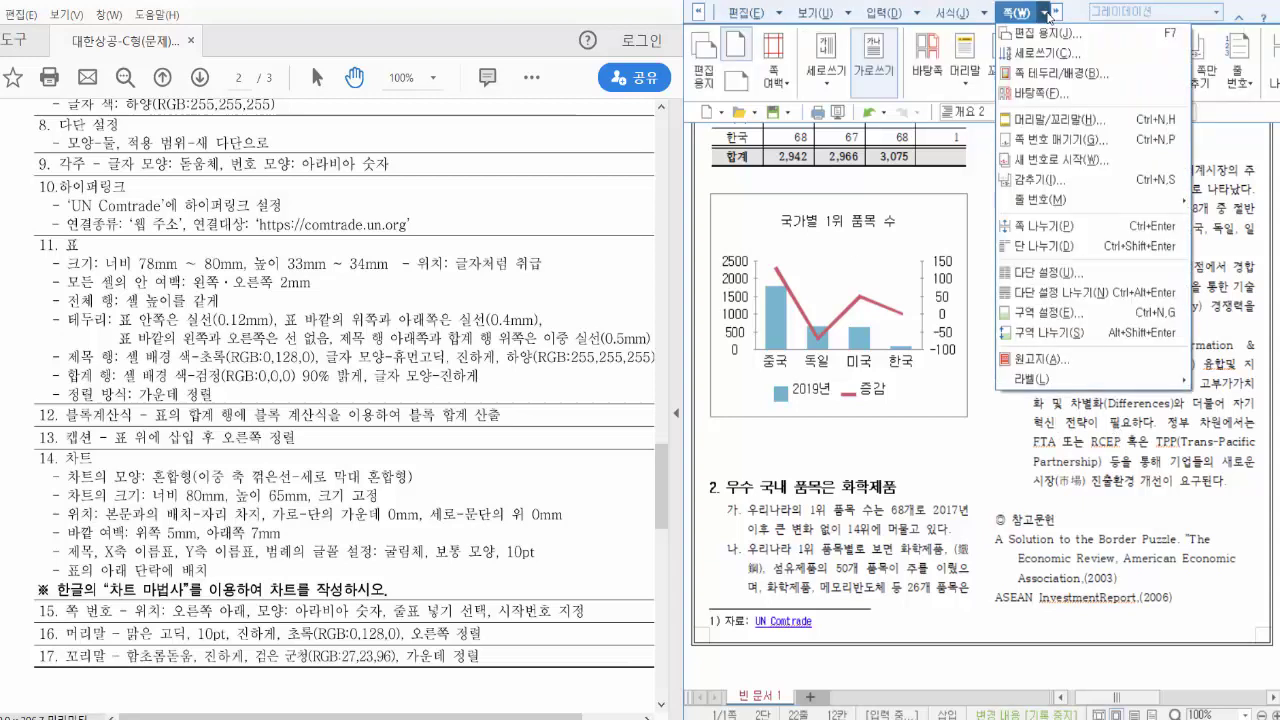
left_click(1168, 148)
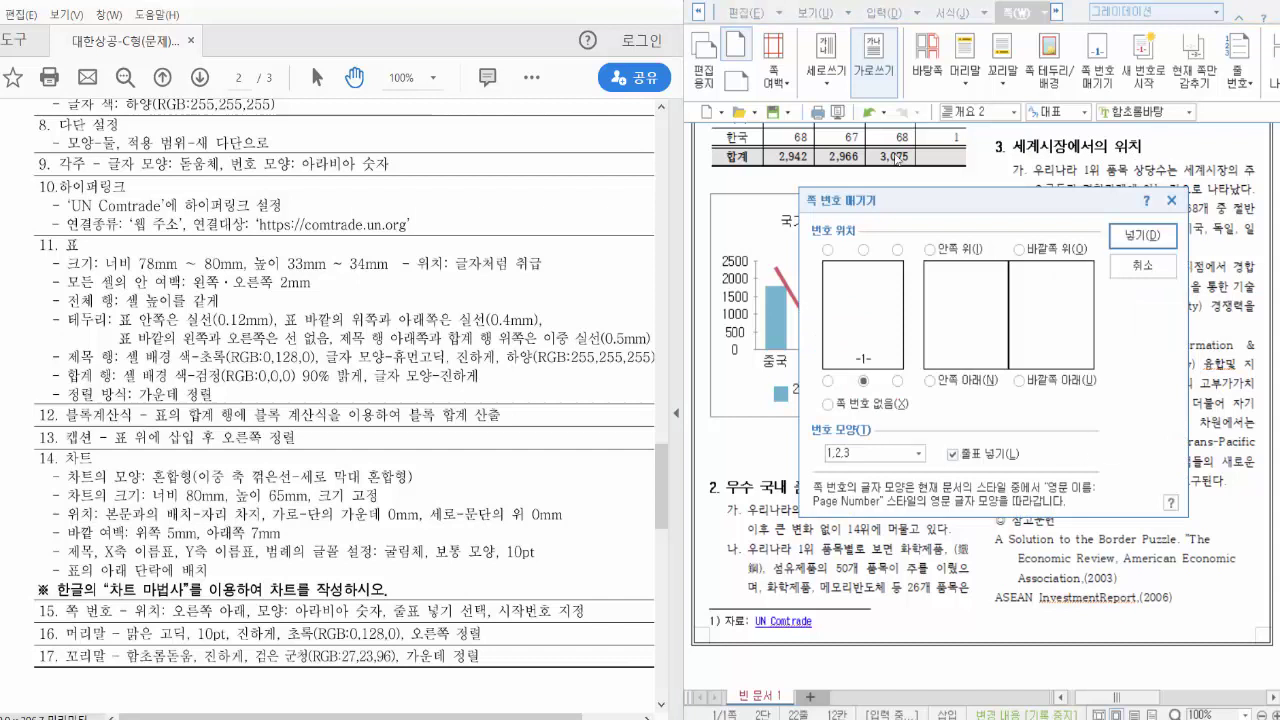
left_click(897, 382)
left_click(1131, 247)
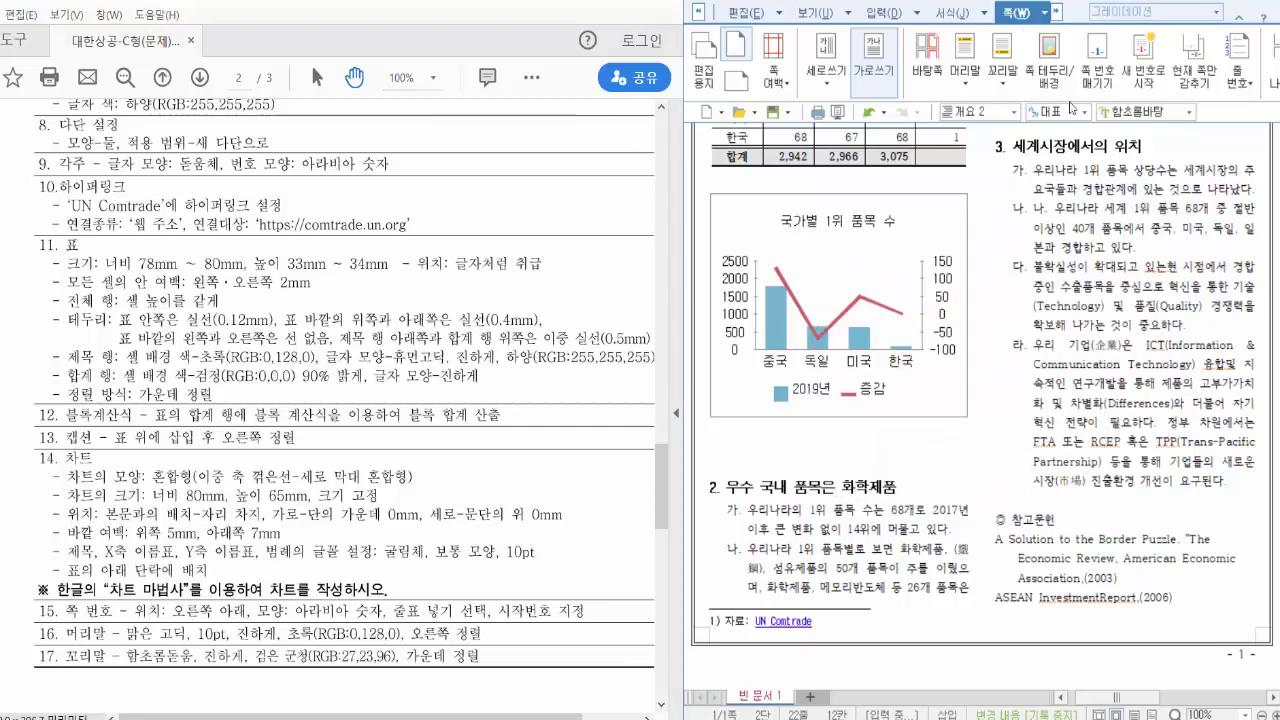
- Restart the page numbering (쪽 번호) with the starting number 4
left_click(1046, 13)
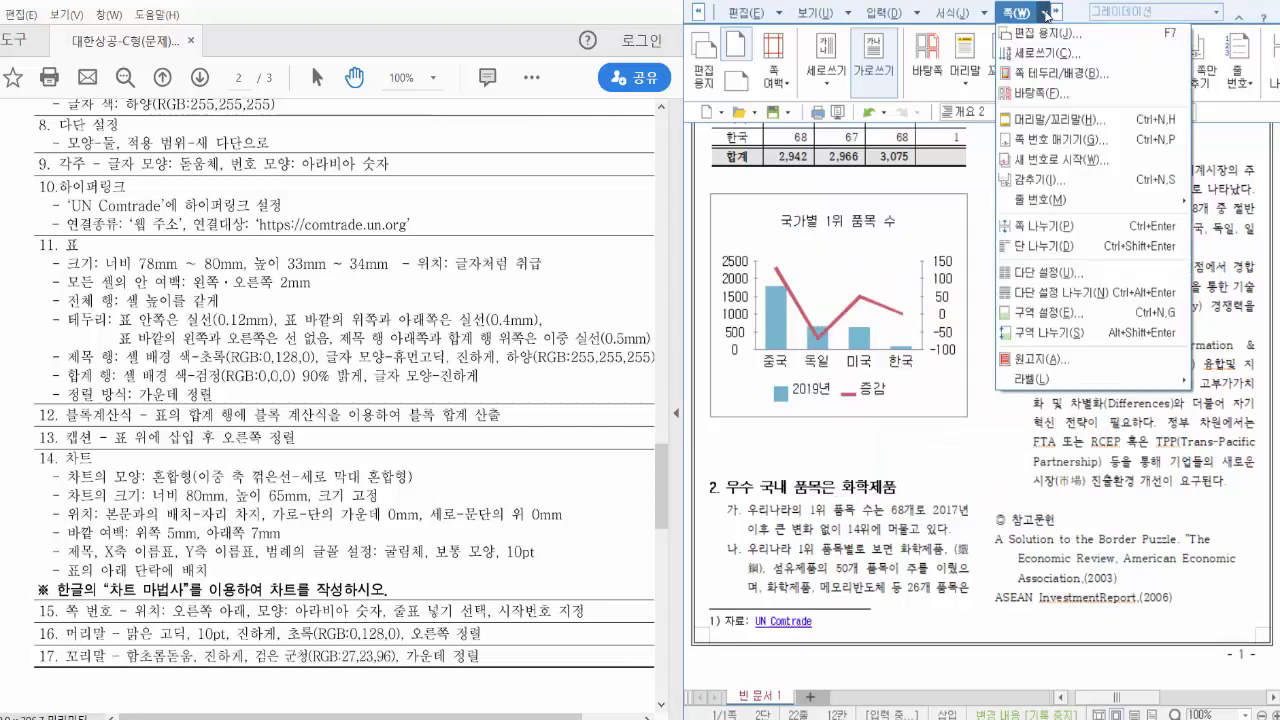
left_click(1065, 171)
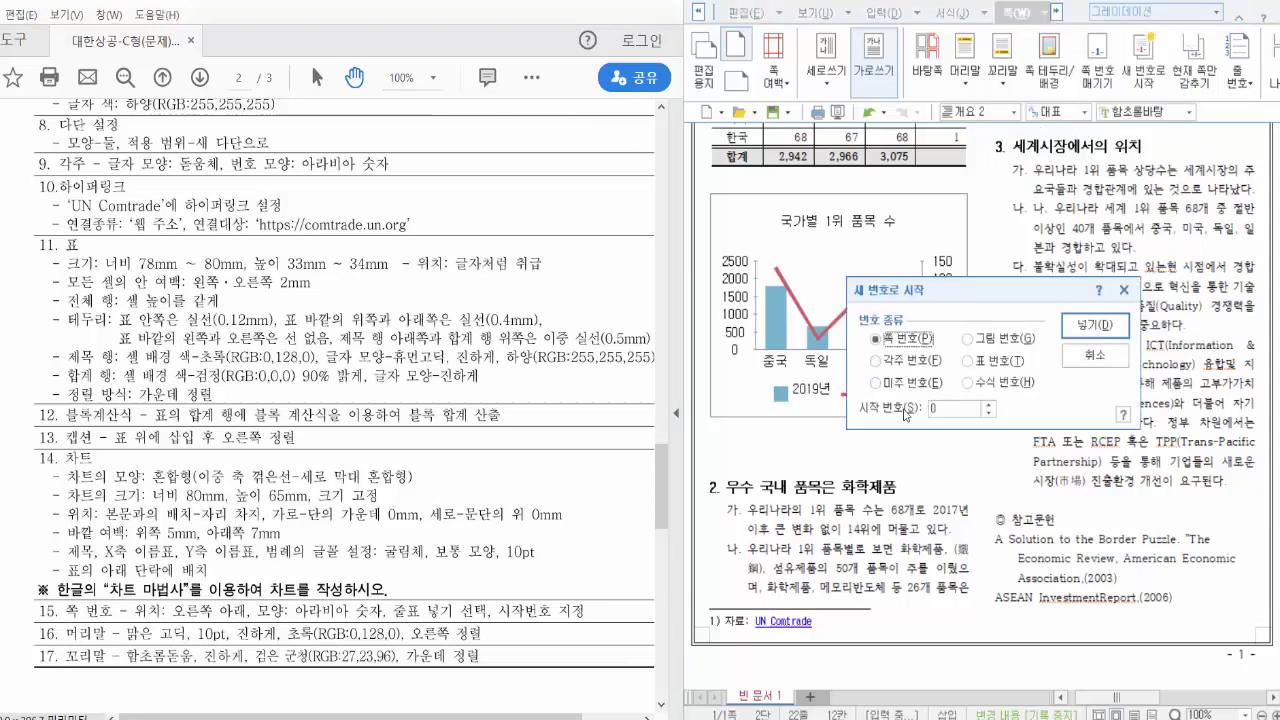
left_click(951, 407)
type("4")
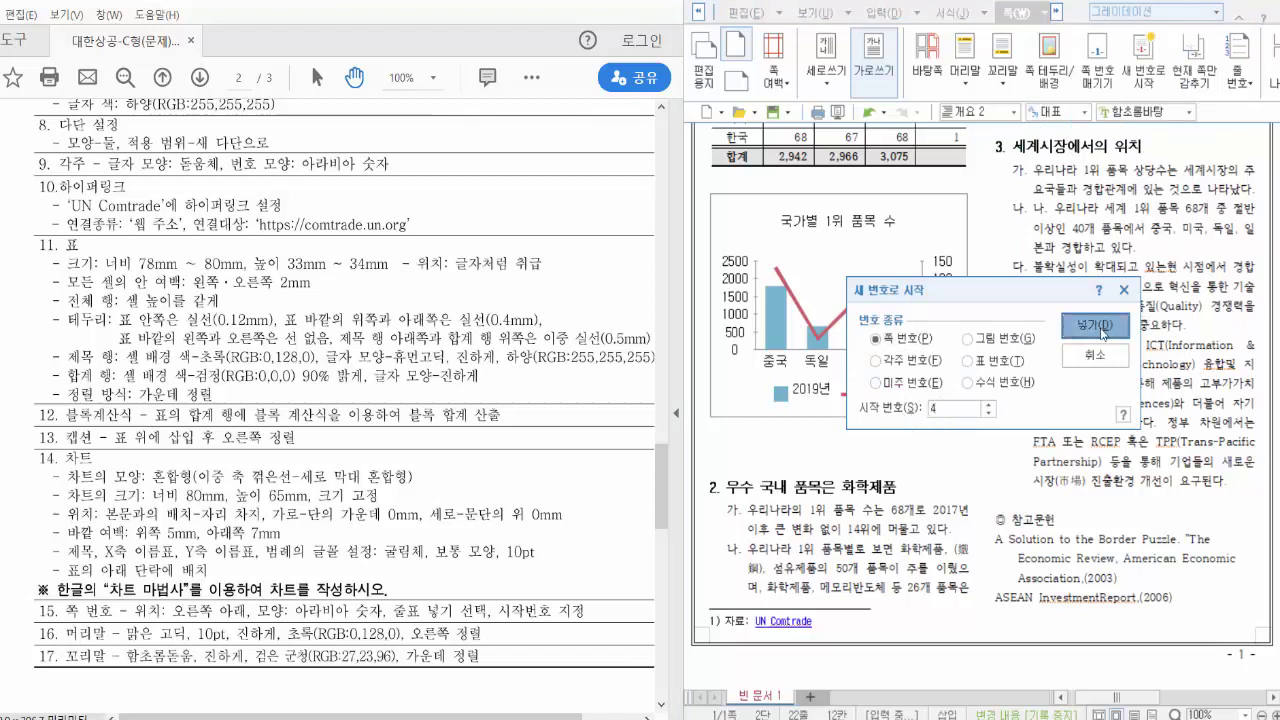
left_click(1100, 328)
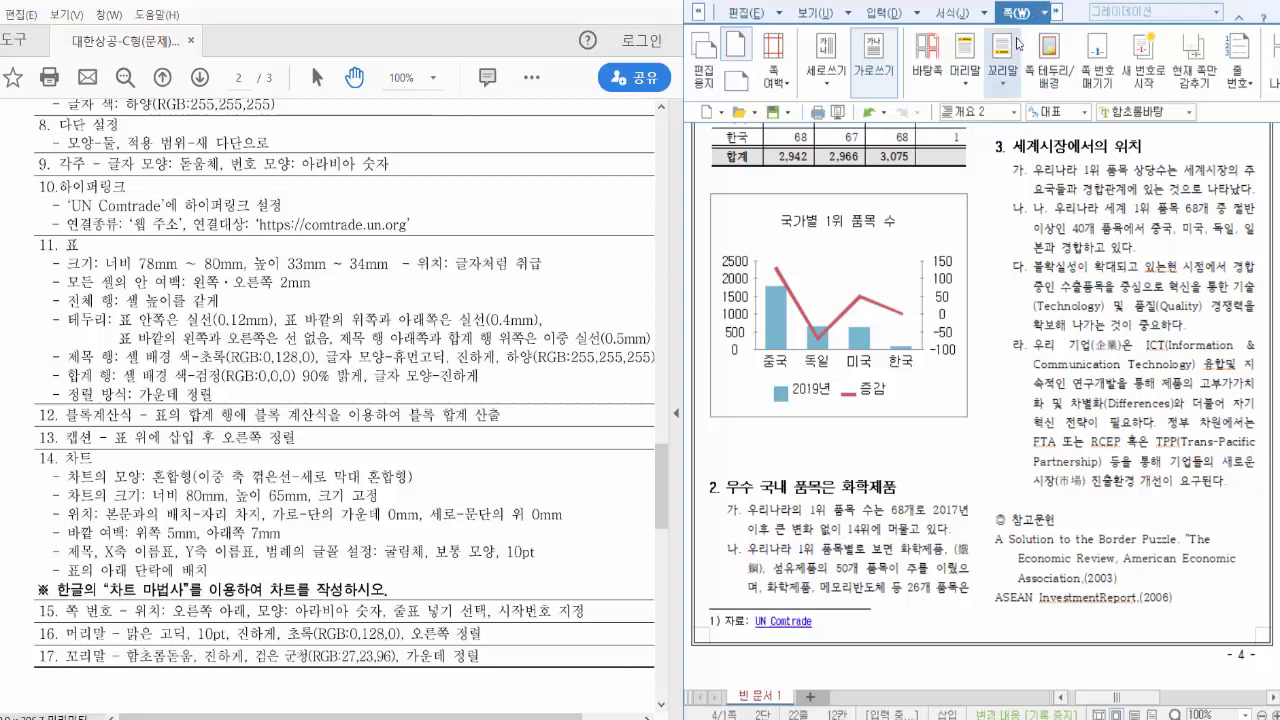
- Create a header (머리말) for both pages (양 쪽) with no preset layout
left_click(1045, 13)
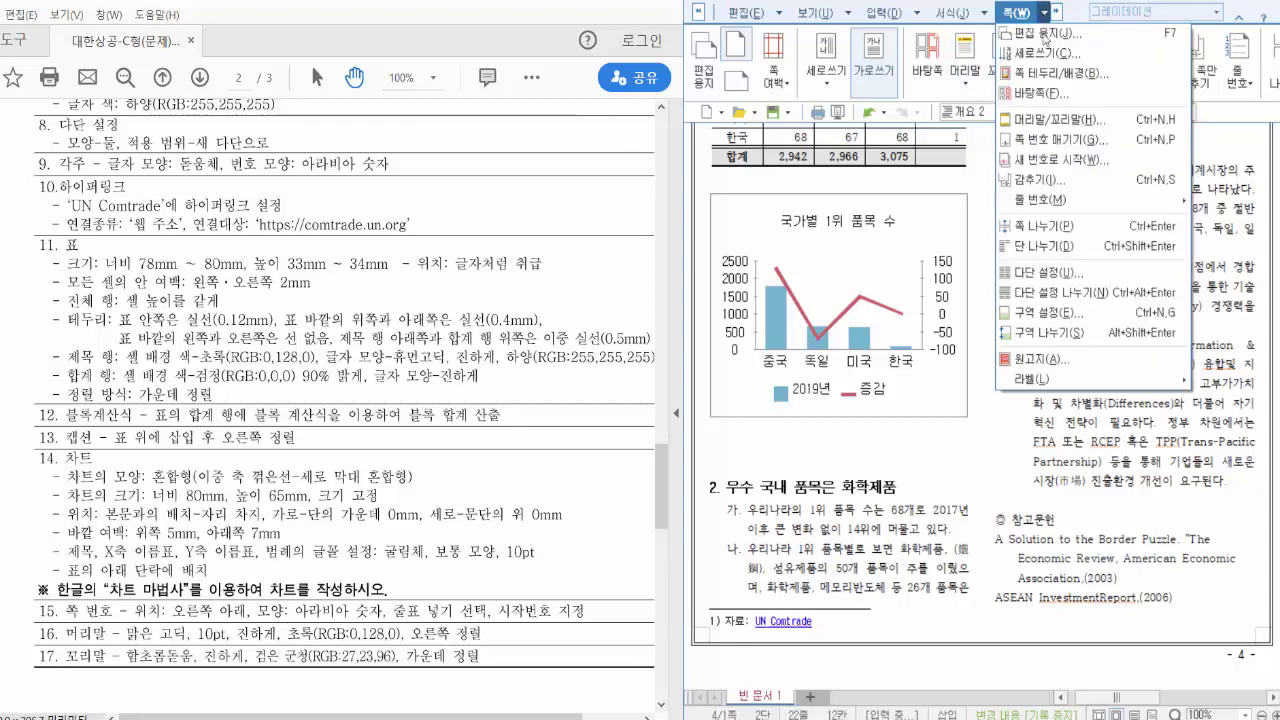
left_click(1173, 128)
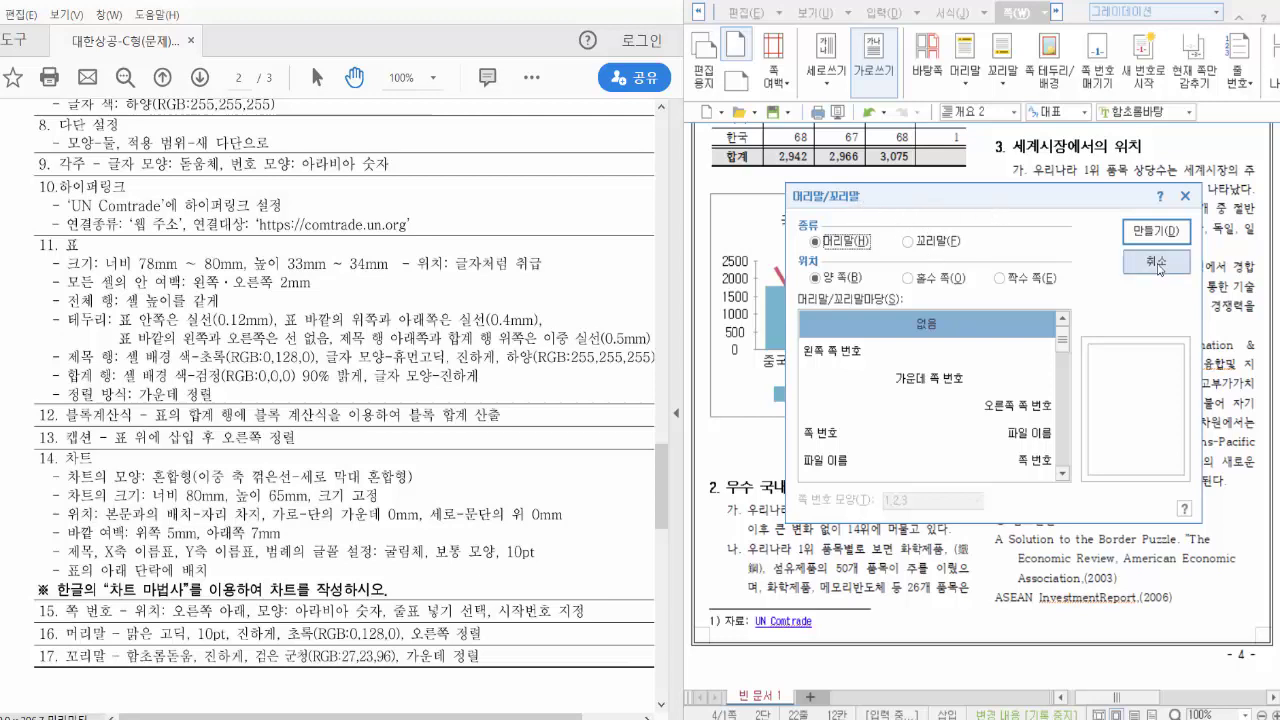
left_click(1139, 236)
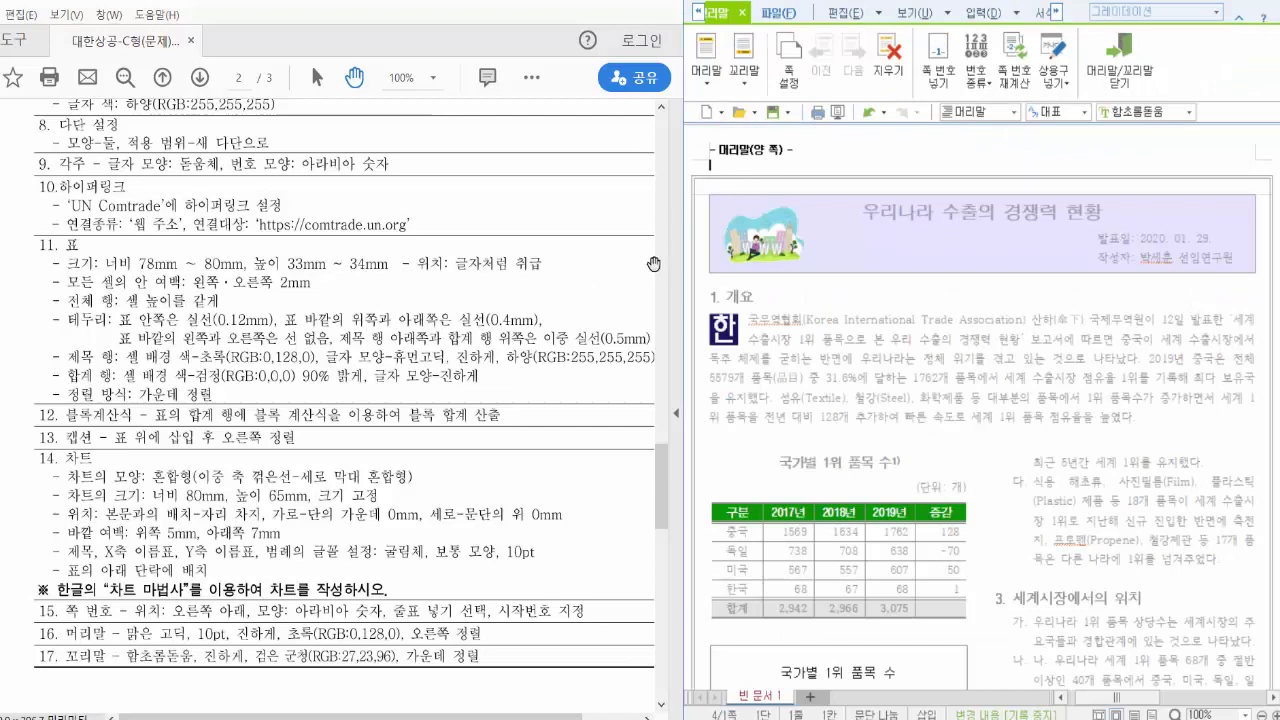
- Check the exam sheet's sample page and header instructions, and enter the header text 수출 경쟁력 현황
left_click(200, 77)
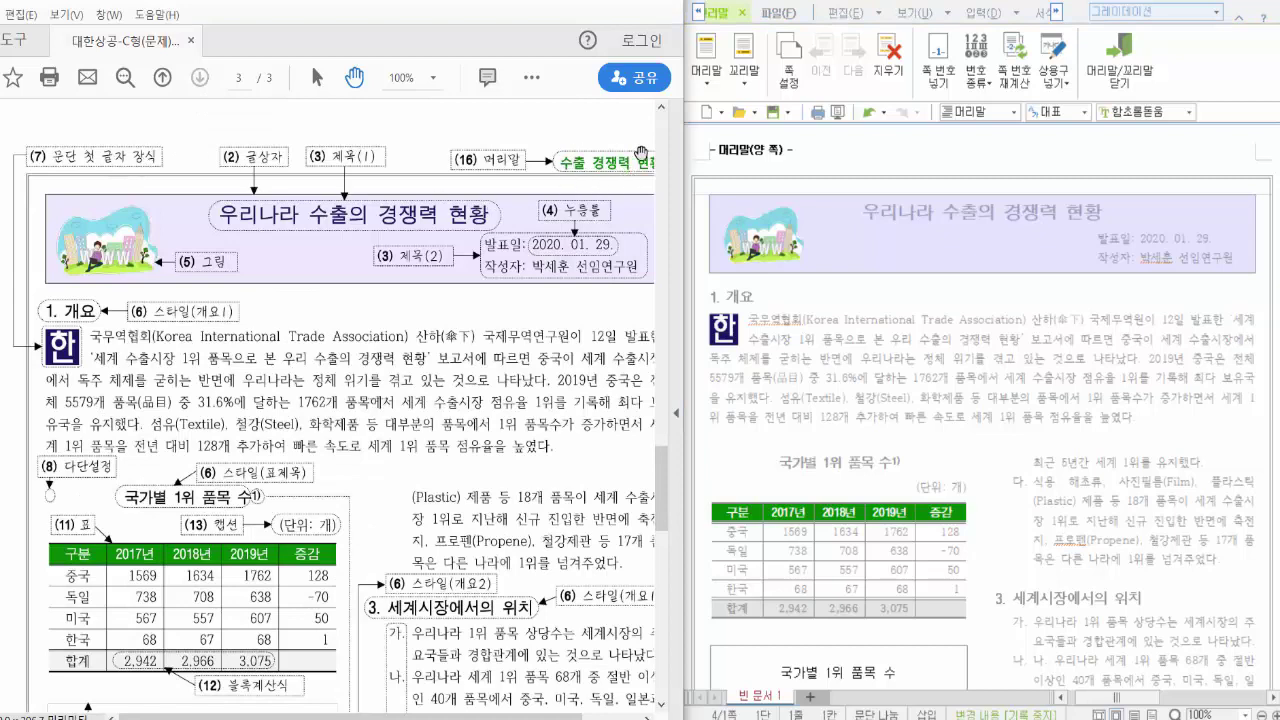
left_click_drag(600, 240, 590, 236)
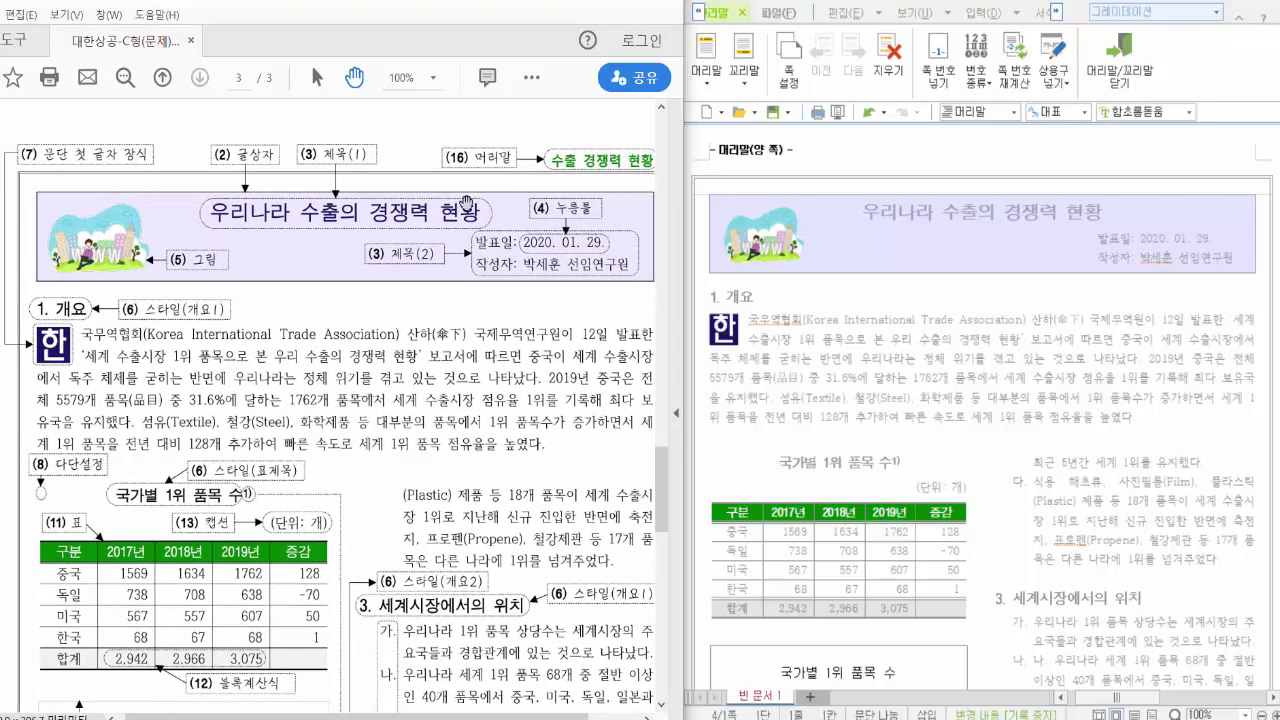
left_click(162, 90)
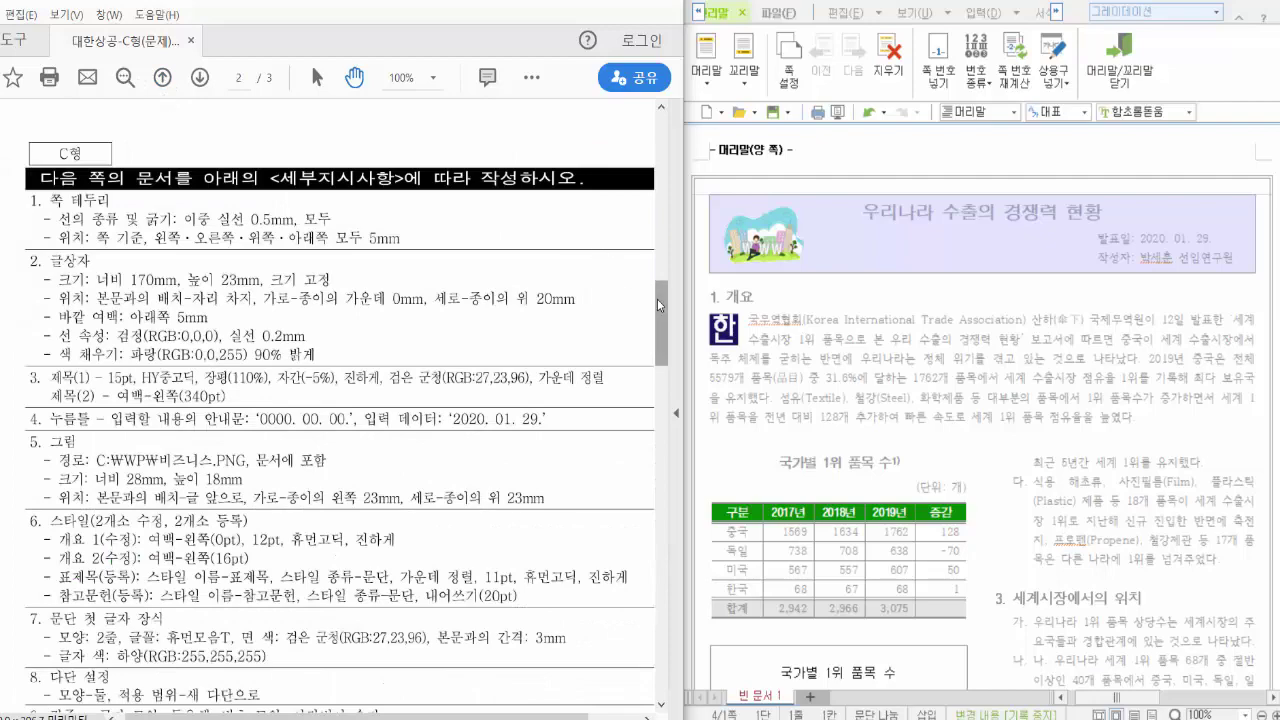
left_click_drag(657, 298, 675, 472)
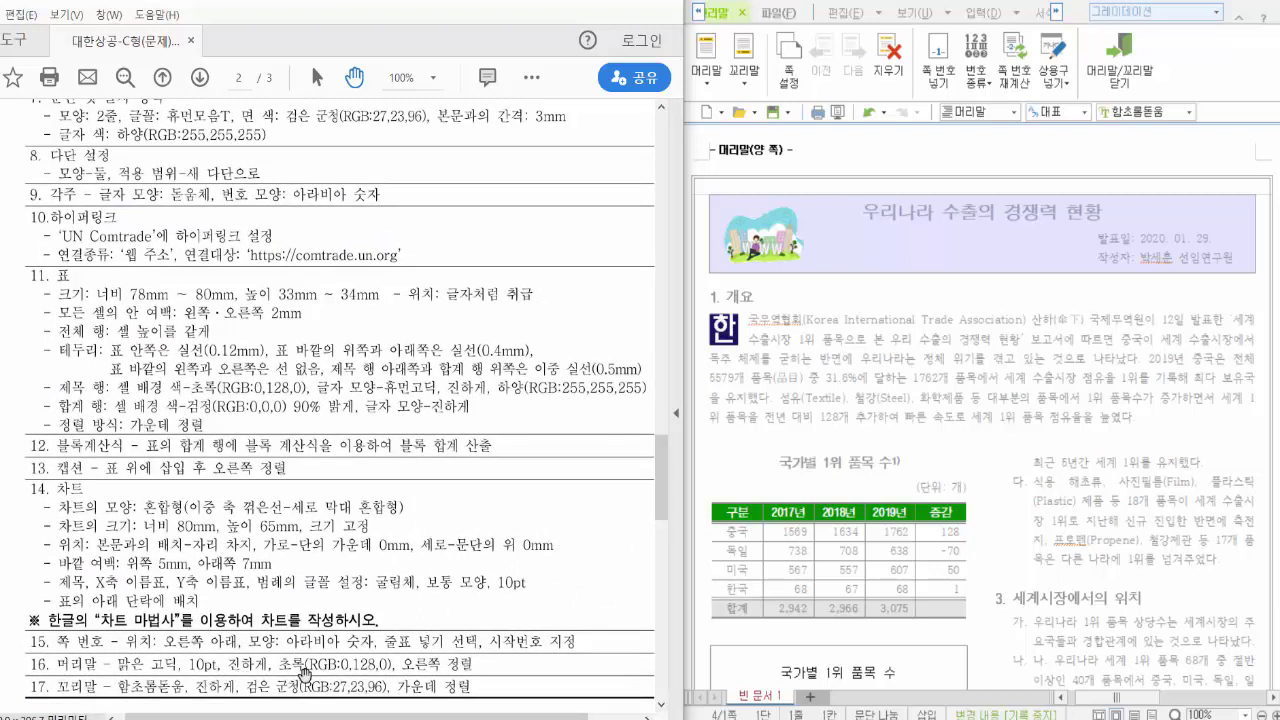
left_click(749, 165)
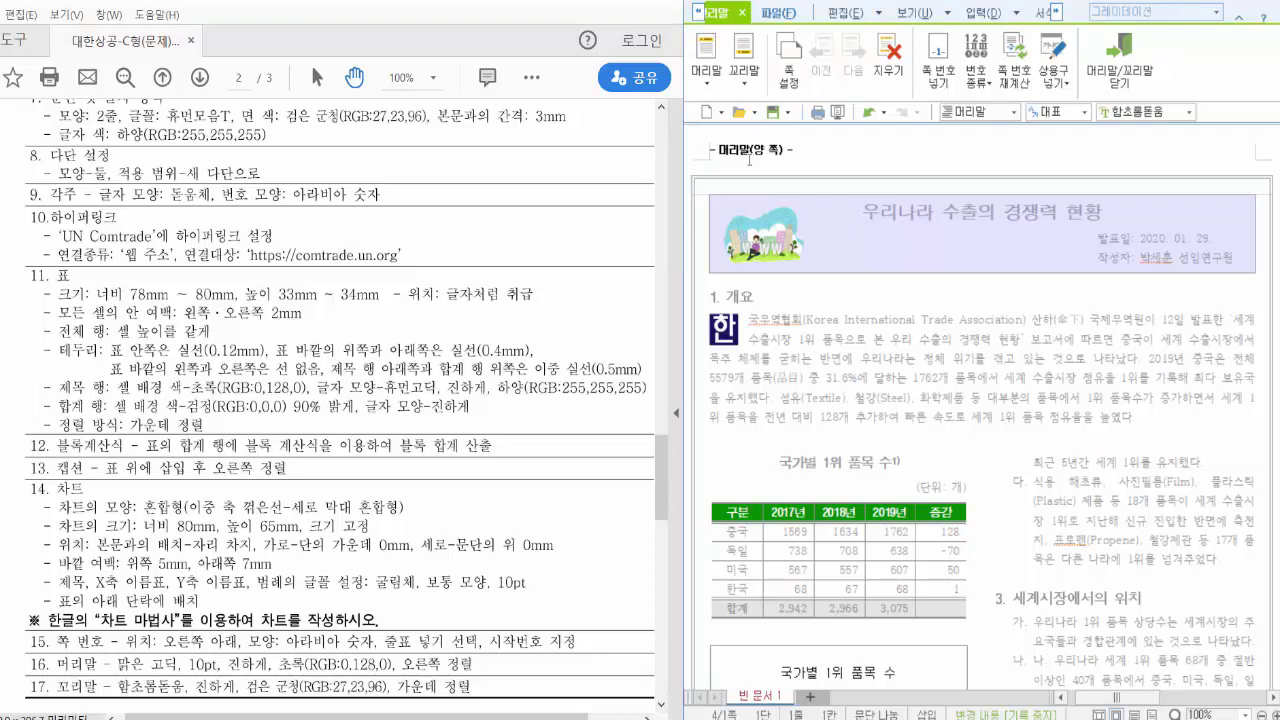
type("ㅅ수출")
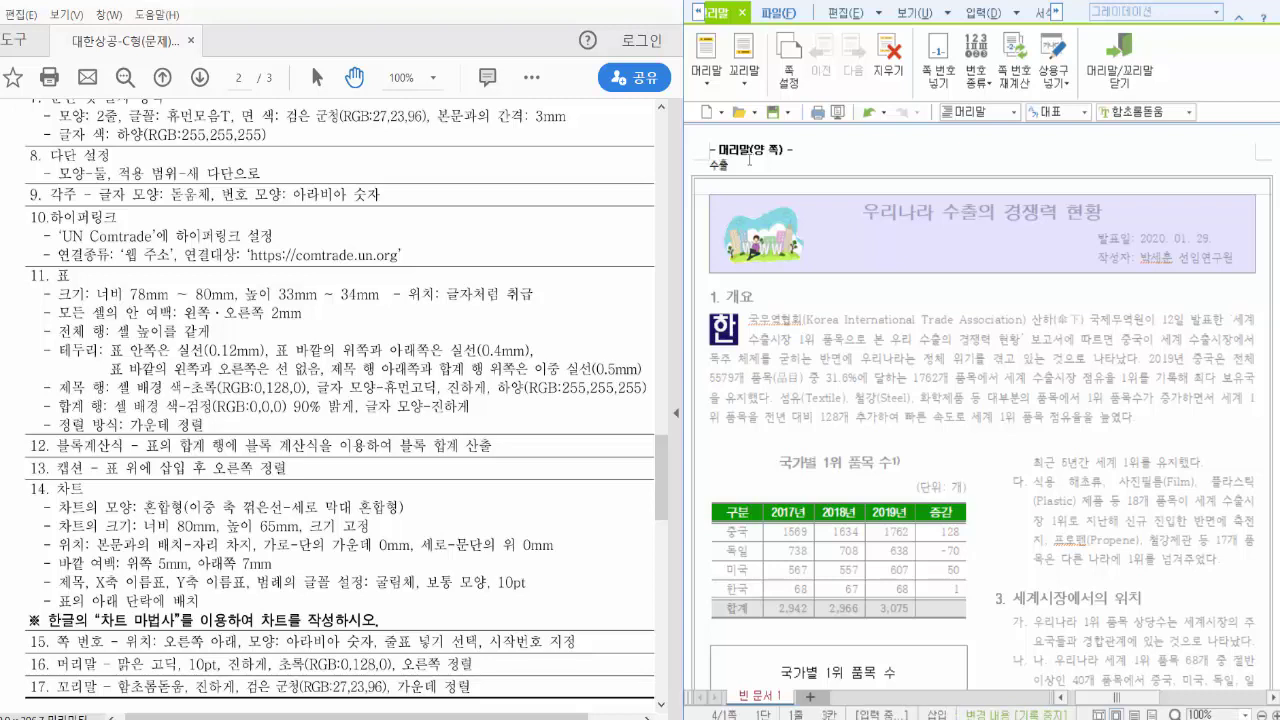
type(" 겨ㅇ쟁력 현")
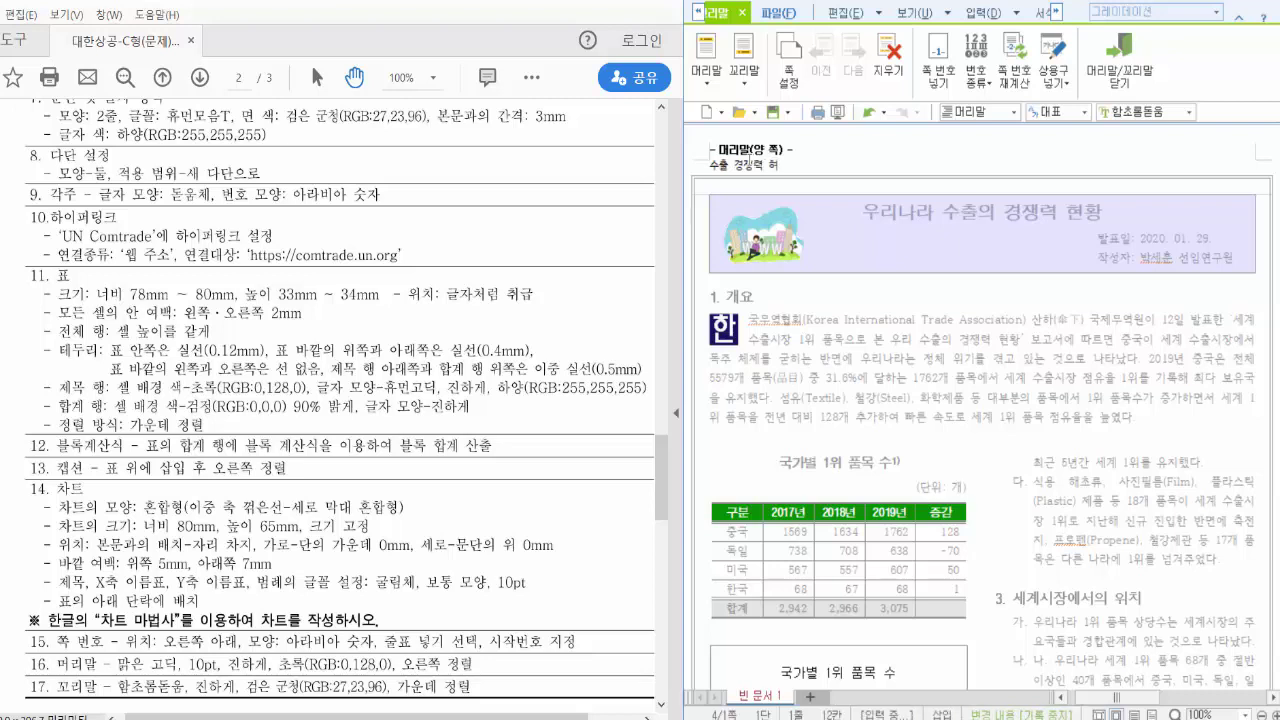
type("황")
left_click(797, 167)
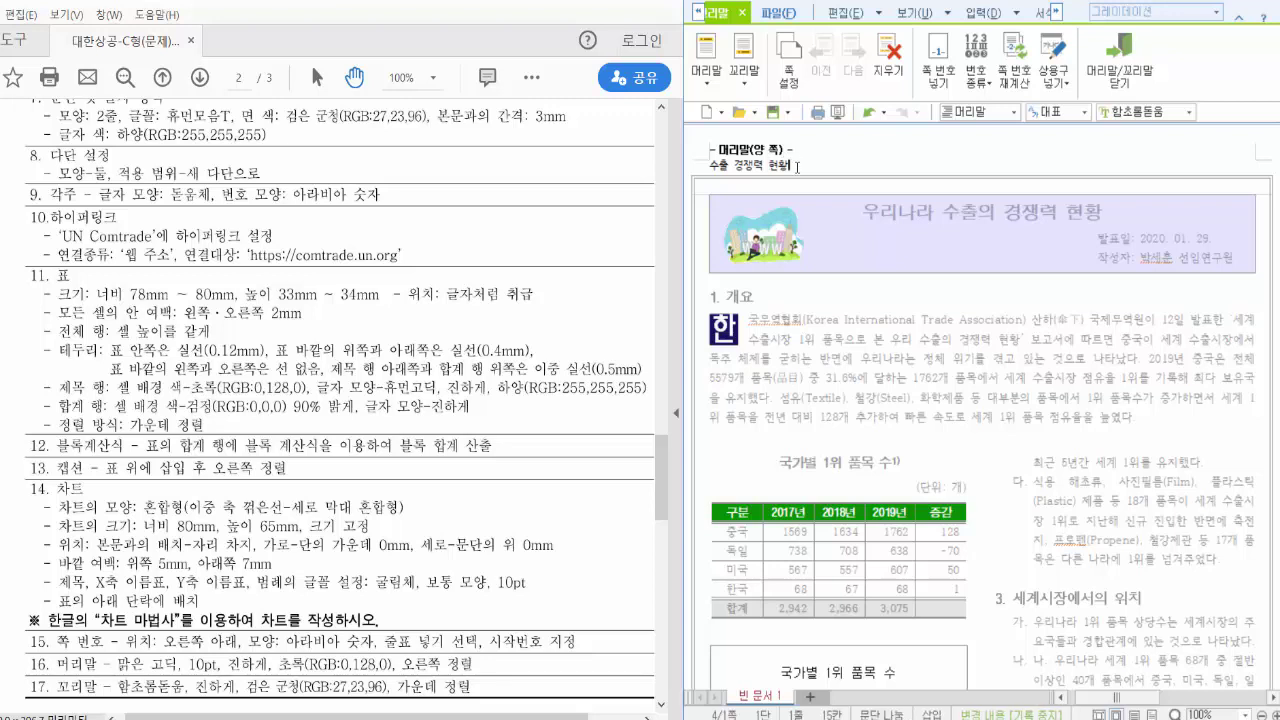
- Select the whole header text and choose 맑은 고딕 as its font in the character settings
key("shift+Left")
key("shift+Left")
key("shift+Left")
key("shift+Left")
key("shift+Left")
key("shift+Left")
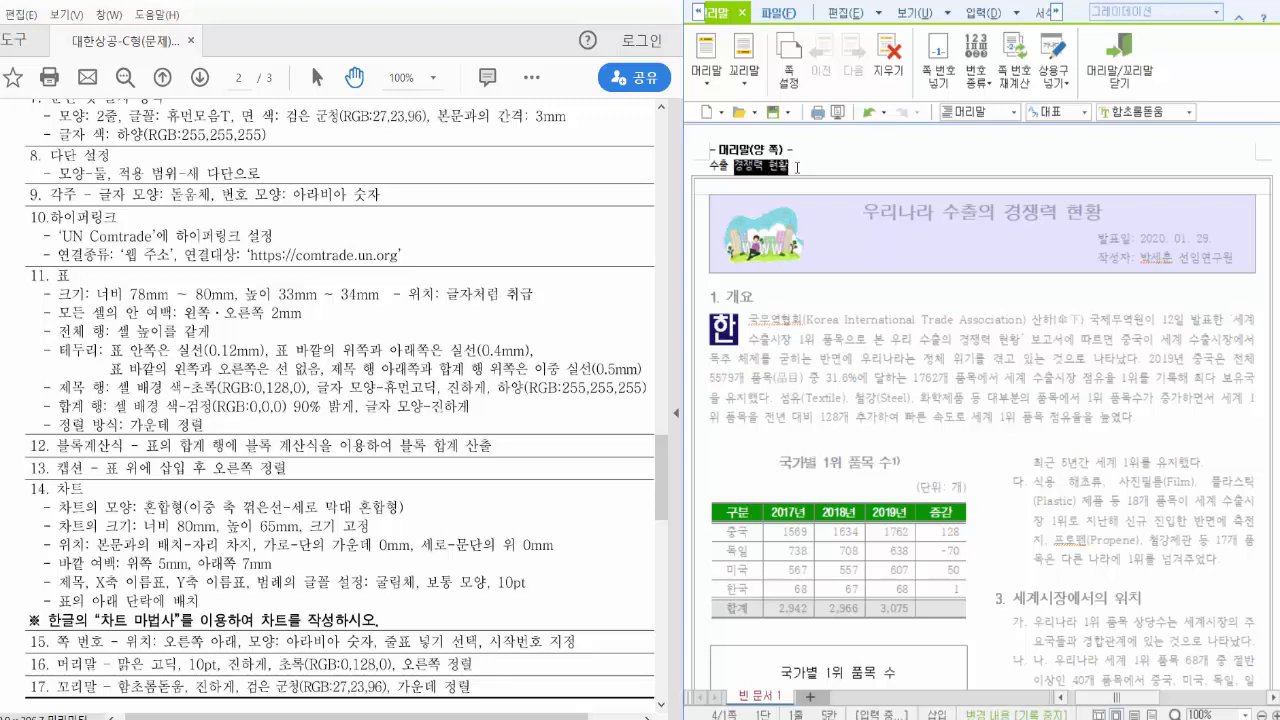
key("shift+Left")
key("shift+Left")
key("shift+Left")
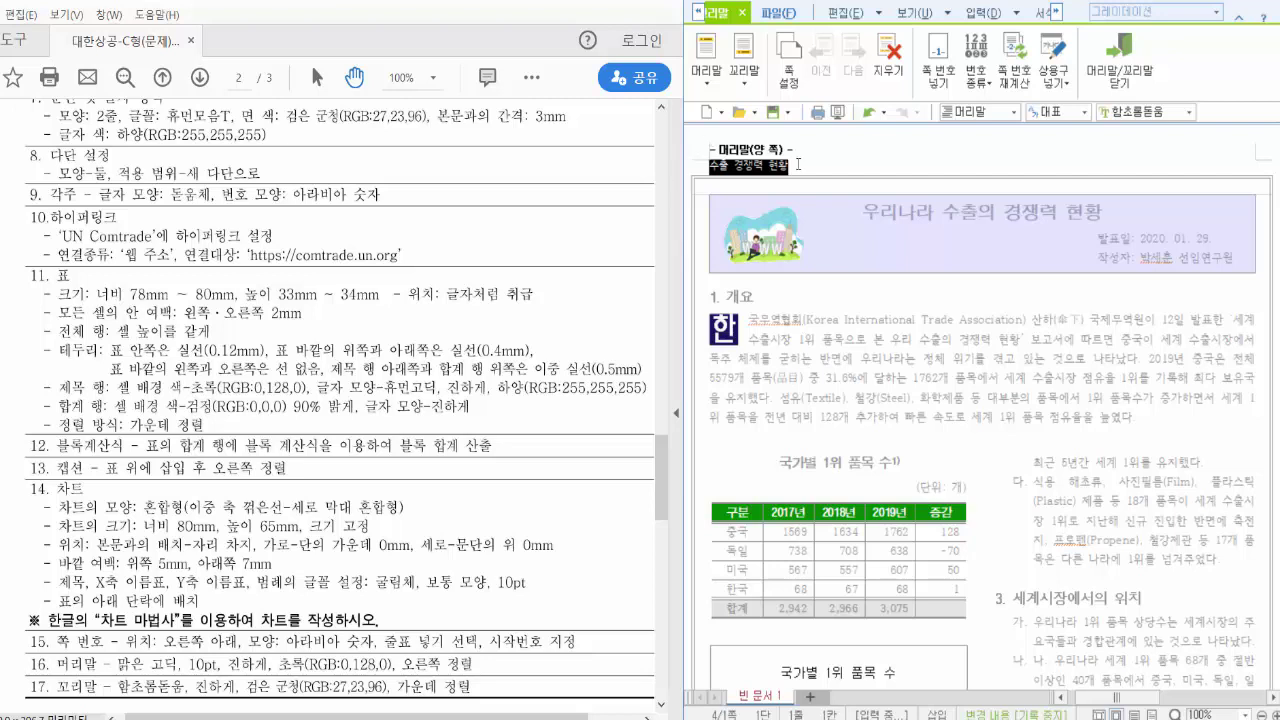
key("alt+l")
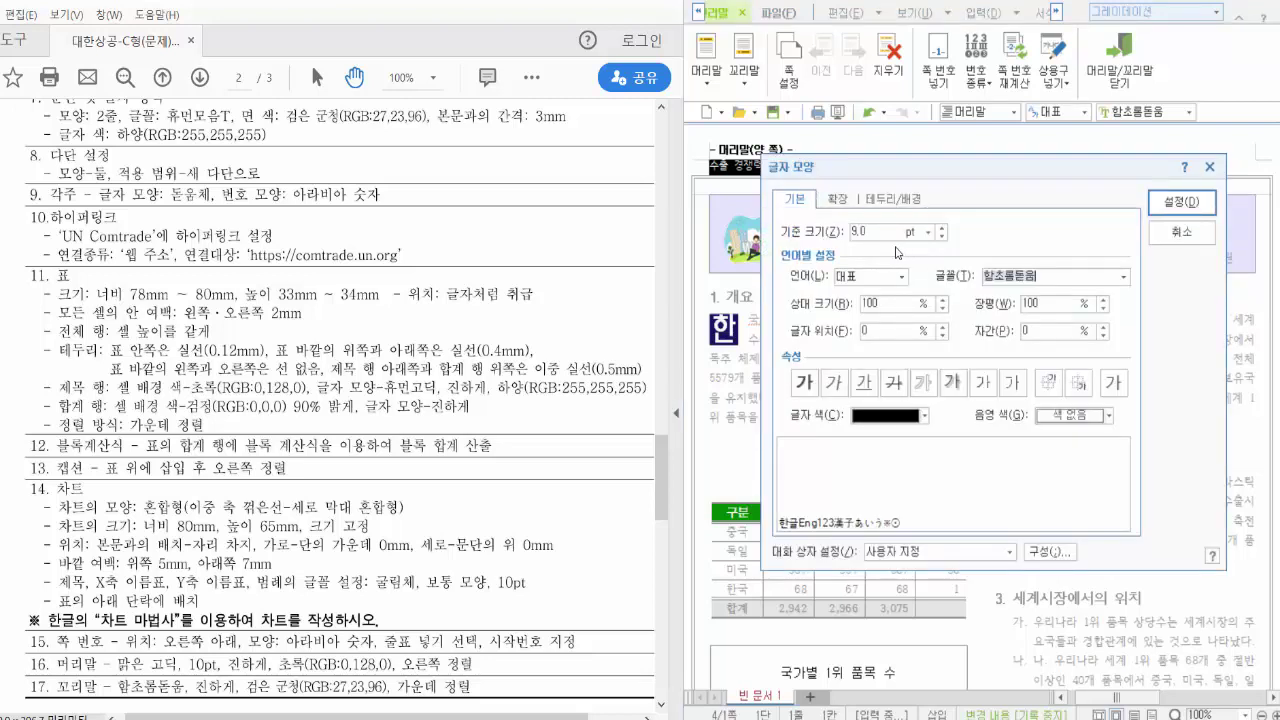
type("맑")
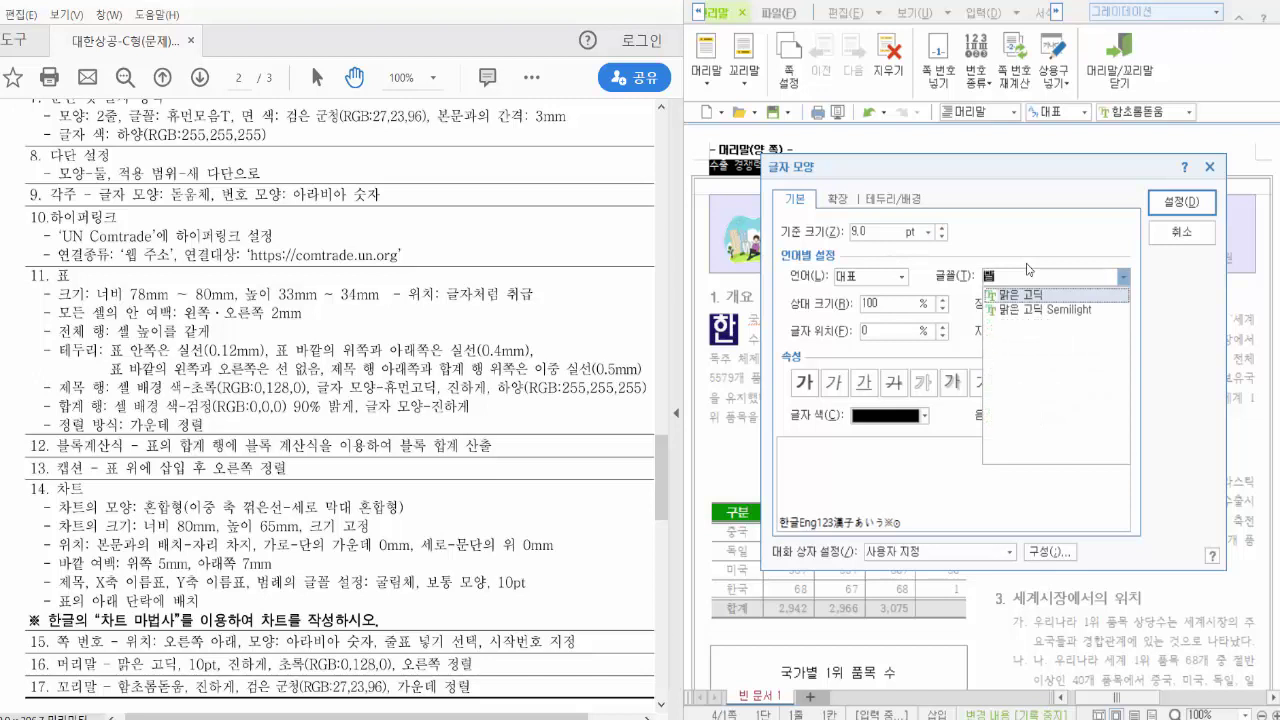
key("Down")
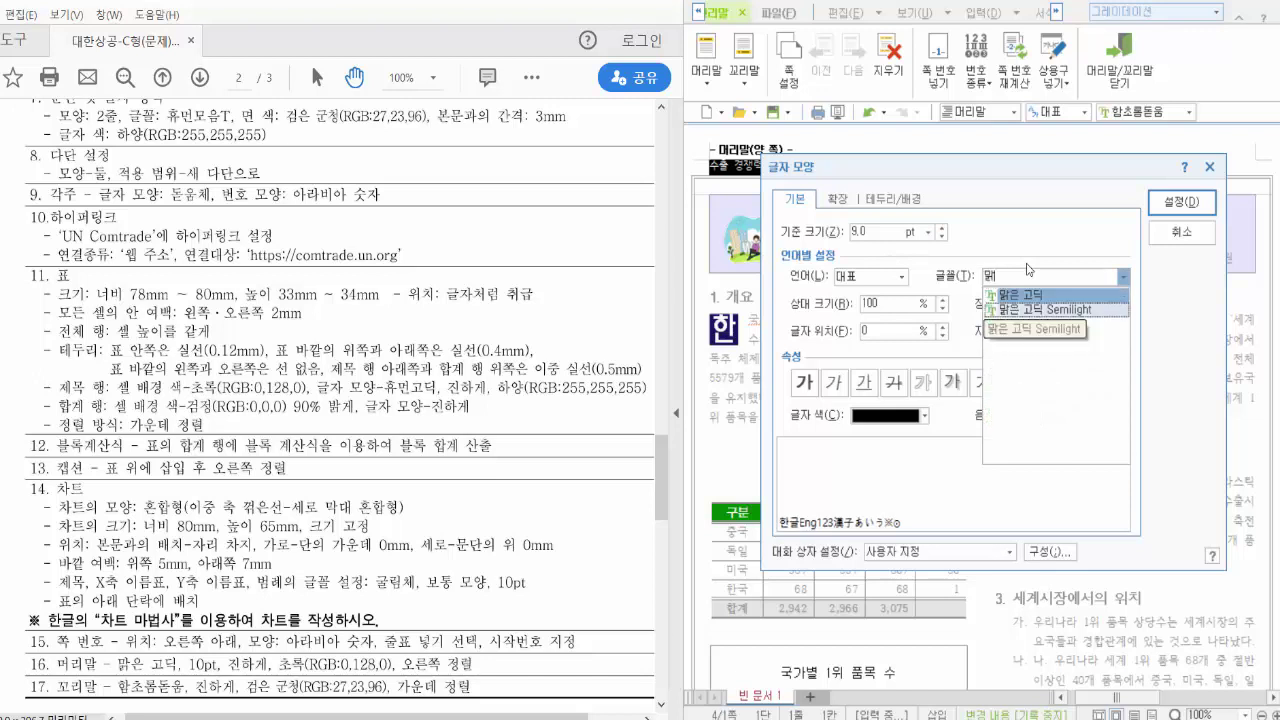
left_click(1020, 296)
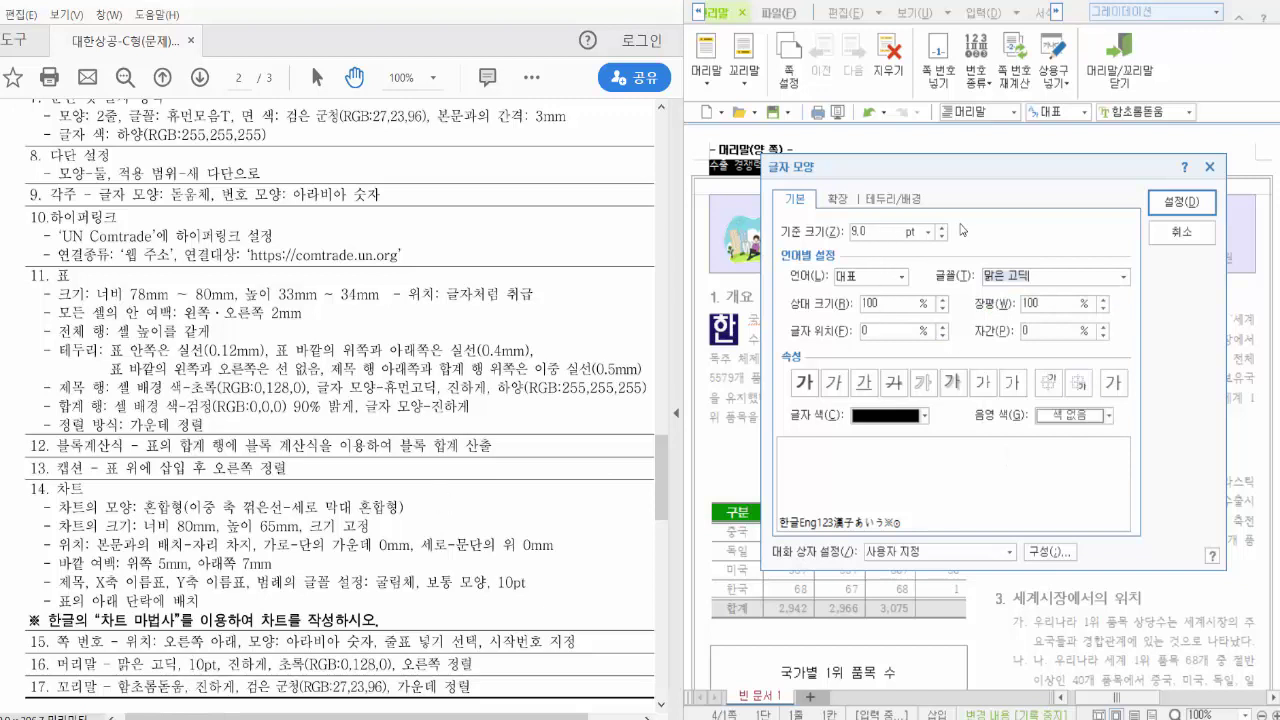
- Set the header text to 10 pt, bold and green (초록), and apply the character settings
left_click(941, 228)
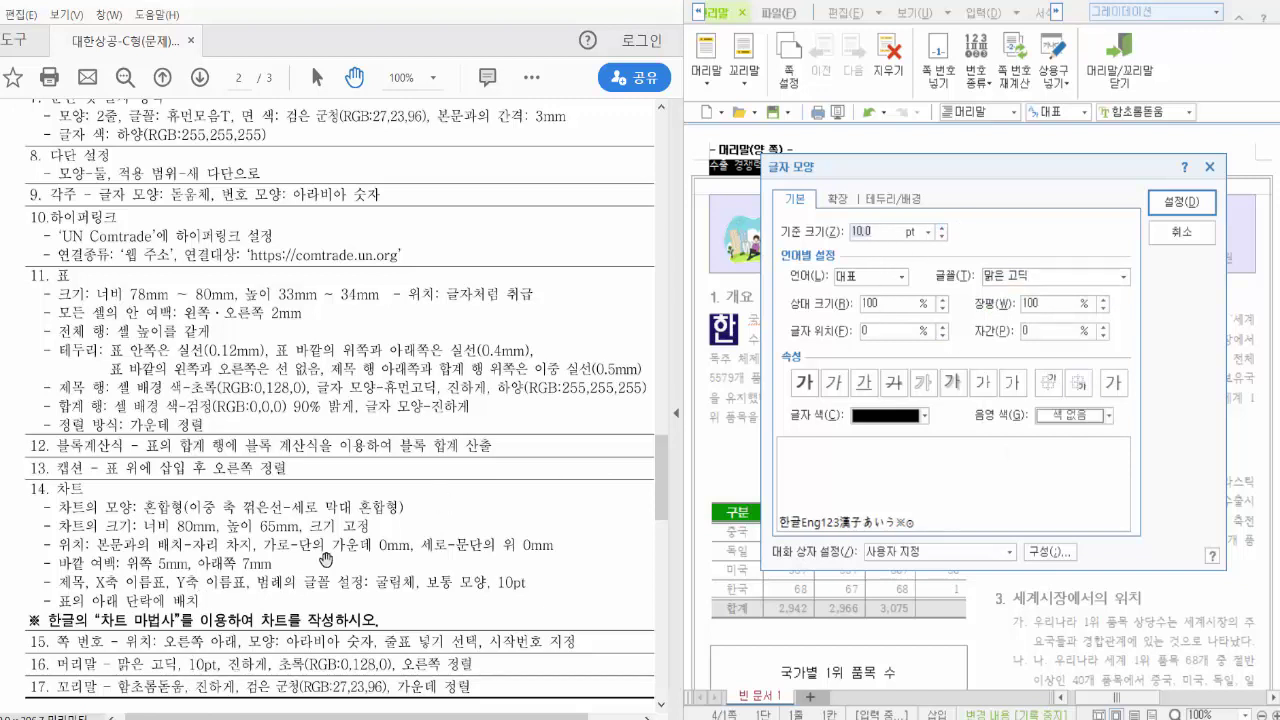
left_click(805, 383)
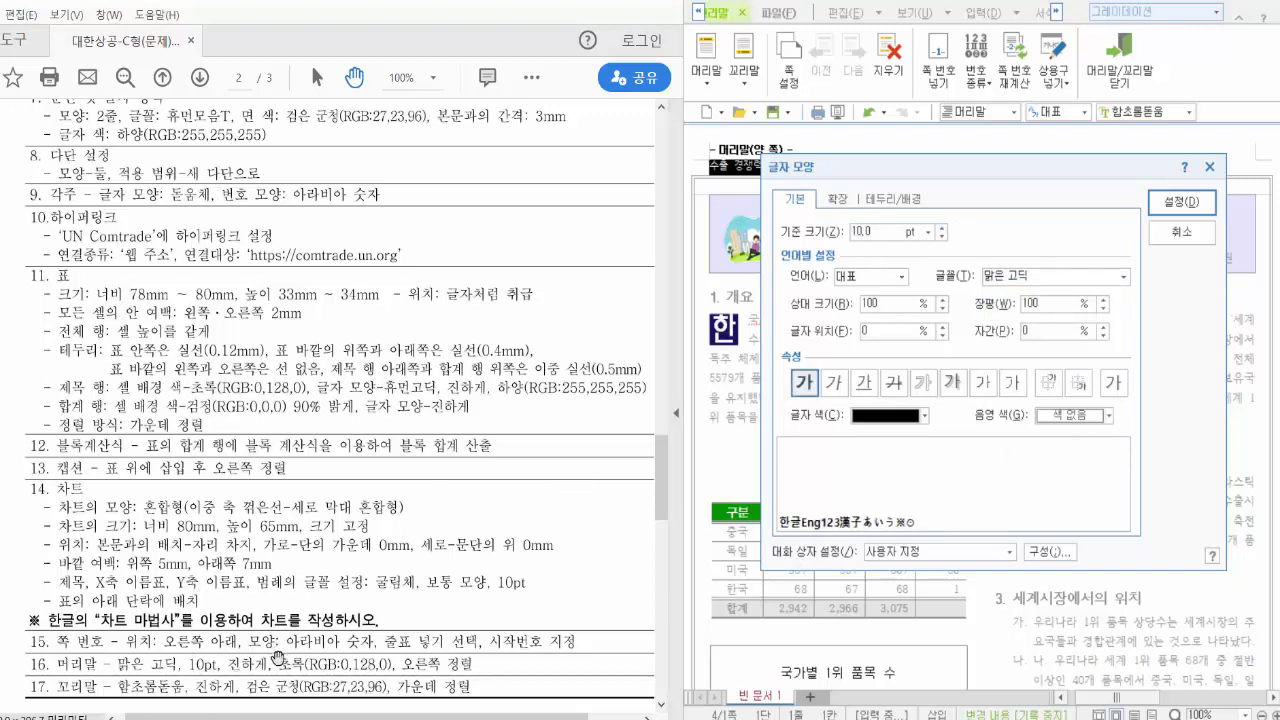
left_click(864, 418)
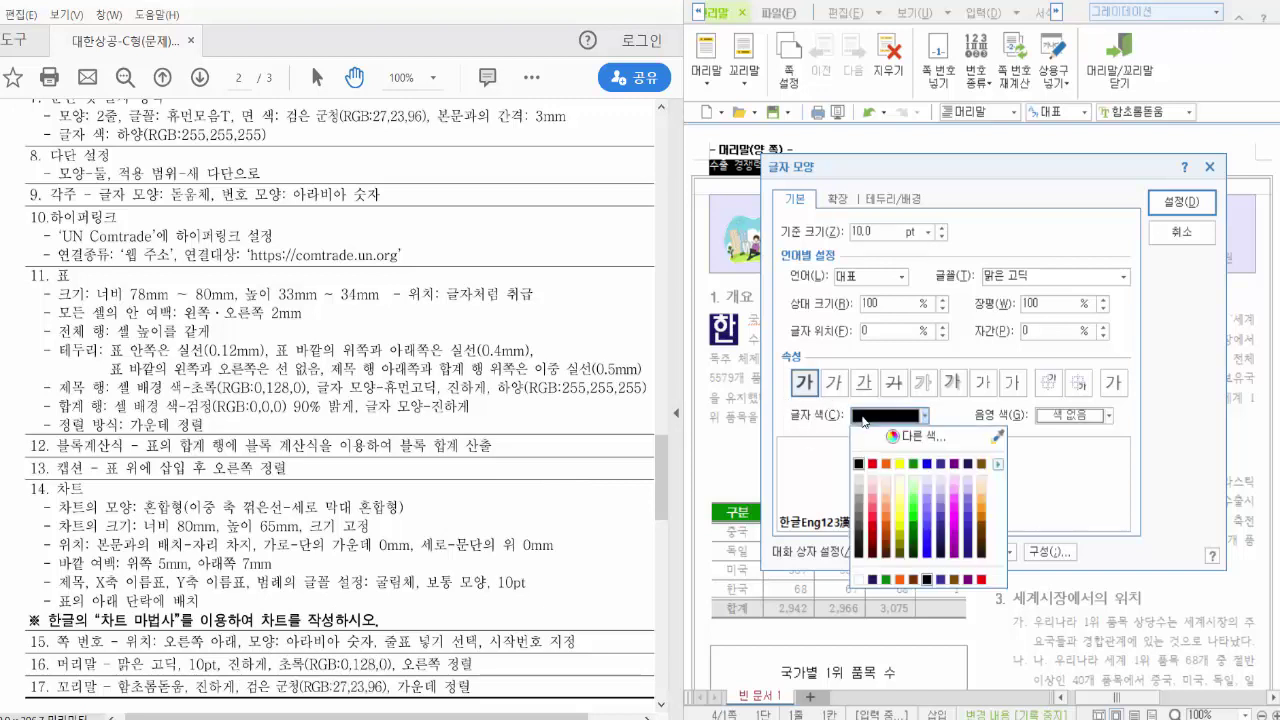
left_click(913, 464)
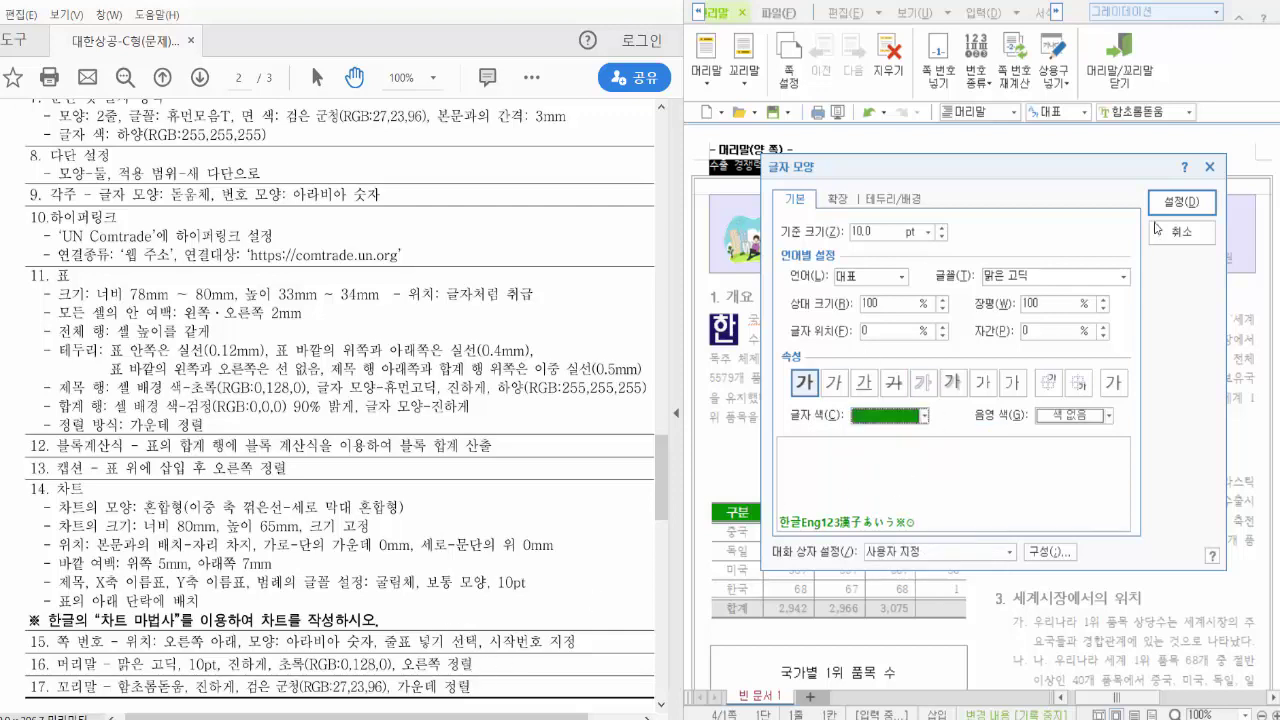
left_click(1181, 202)
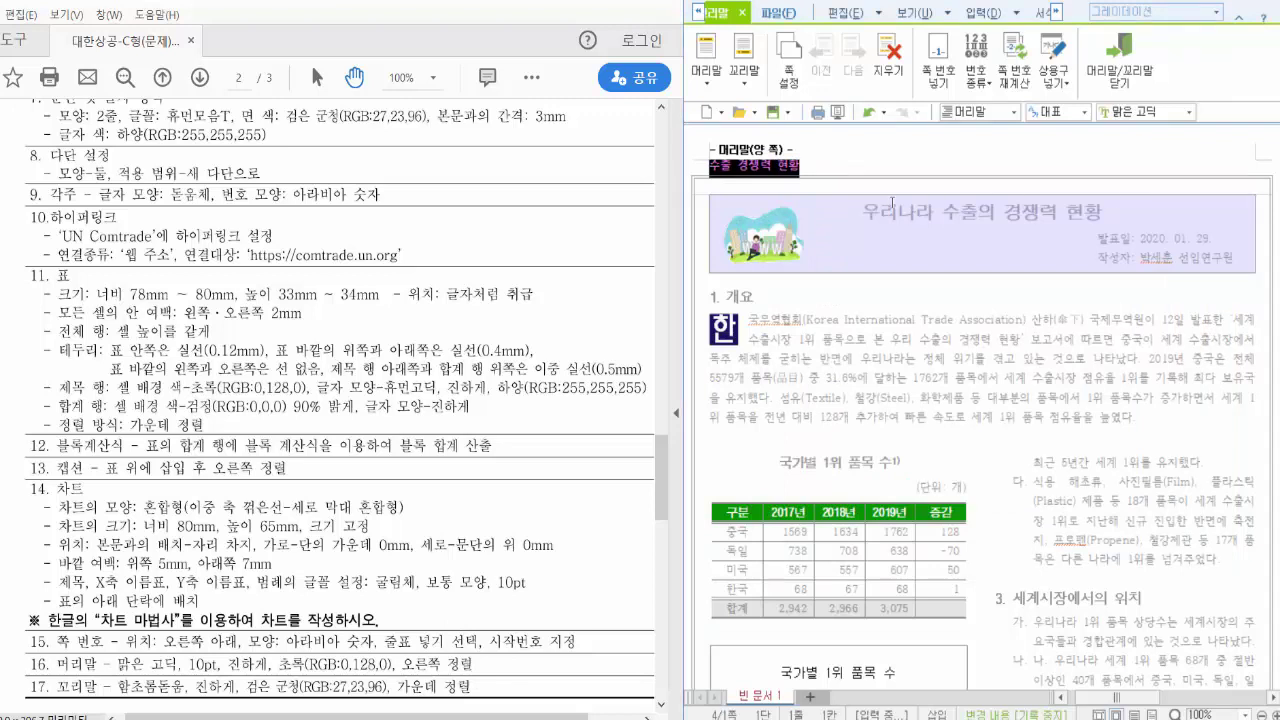
- Align the header paragraph to the right and return to the document body
key("alt+t")
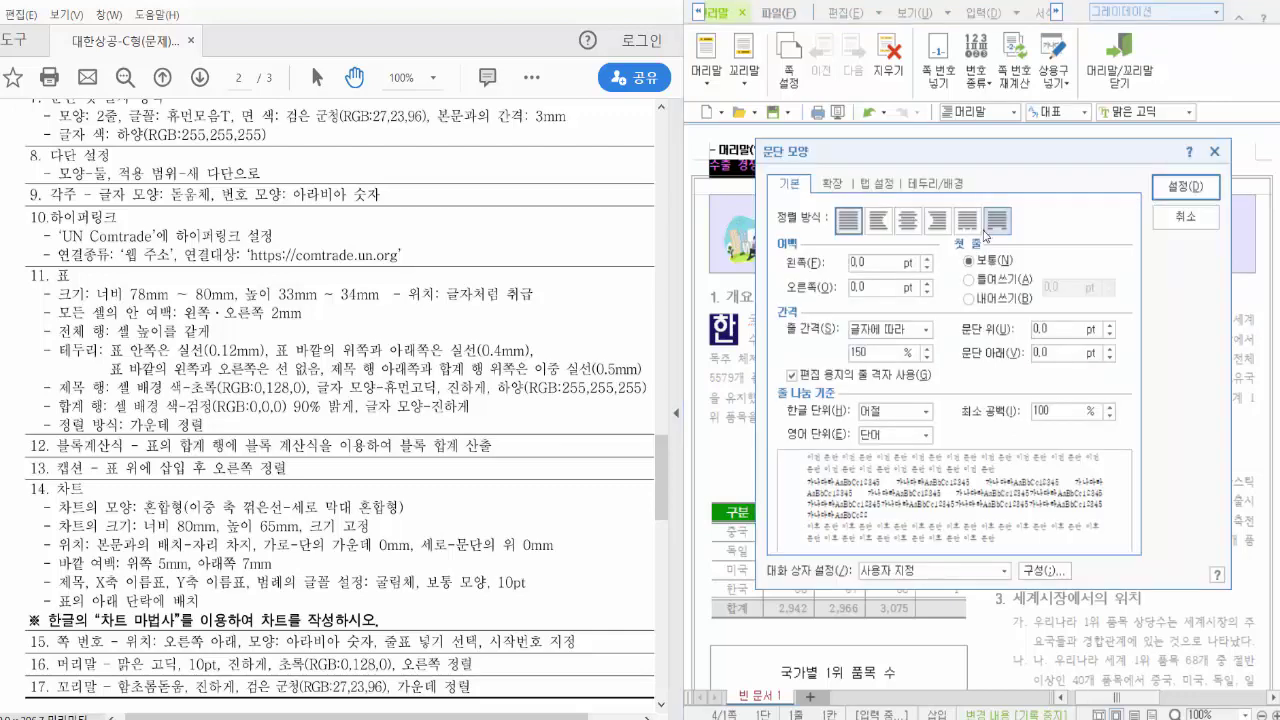
left_click(939, 229)
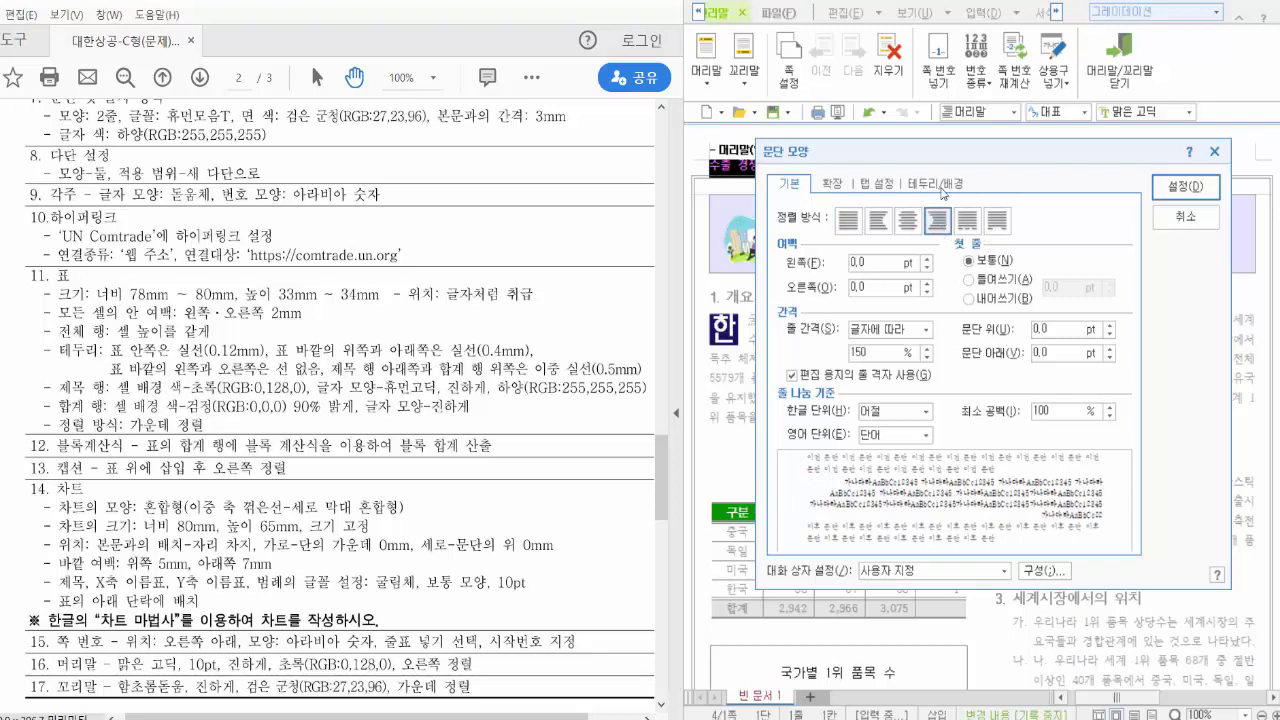
left_click(1190, 188)
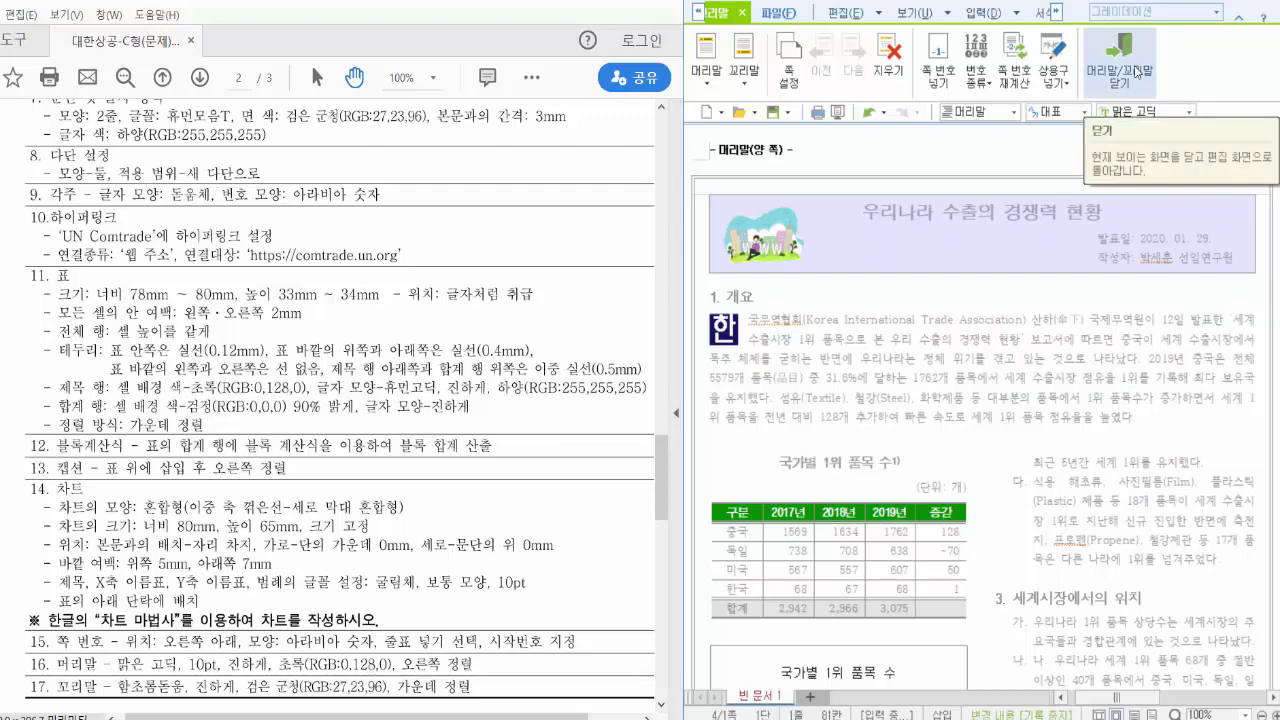
left_click(1137, 70)
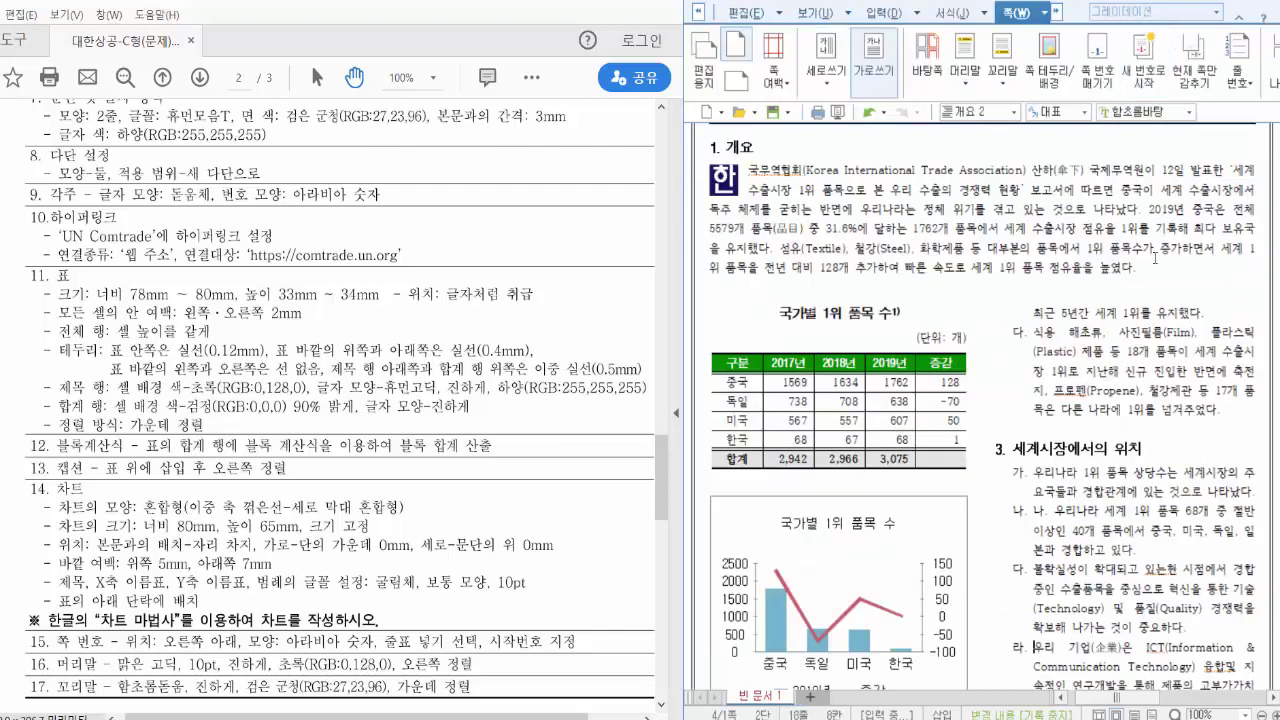
scroll(1128, 310, "up", 3)
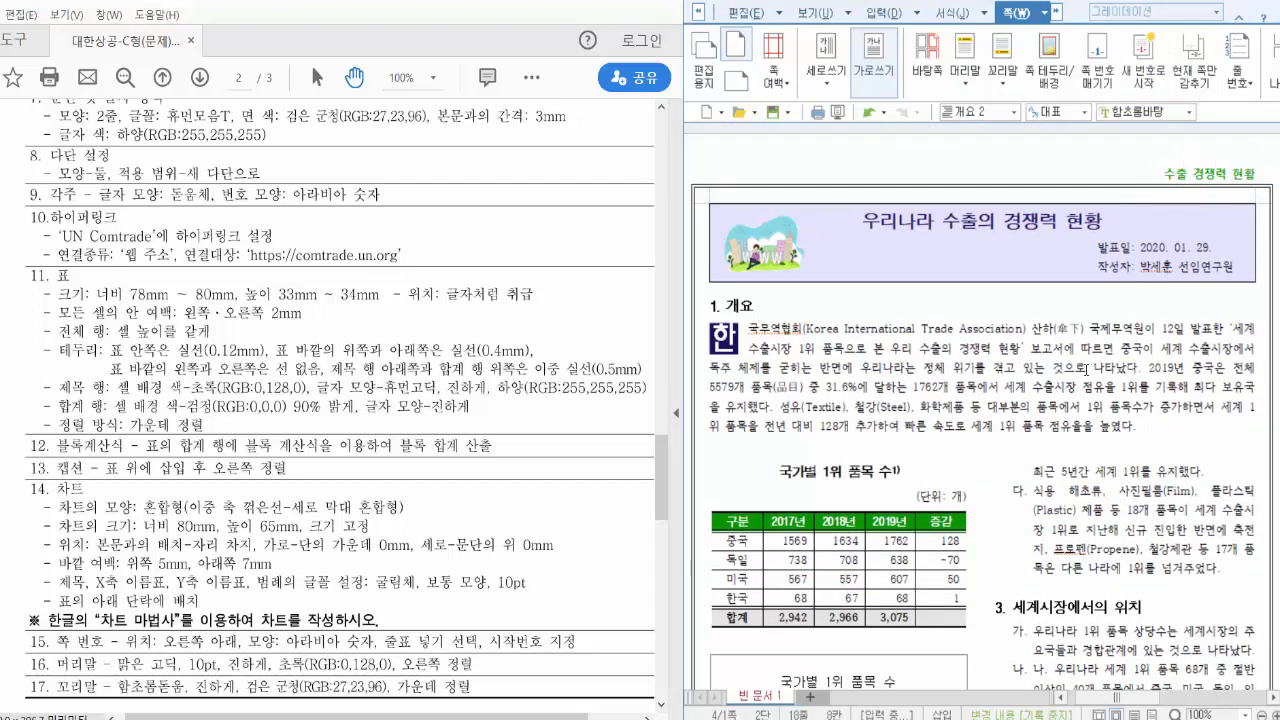
scroll(1097, 477, "down", 7)
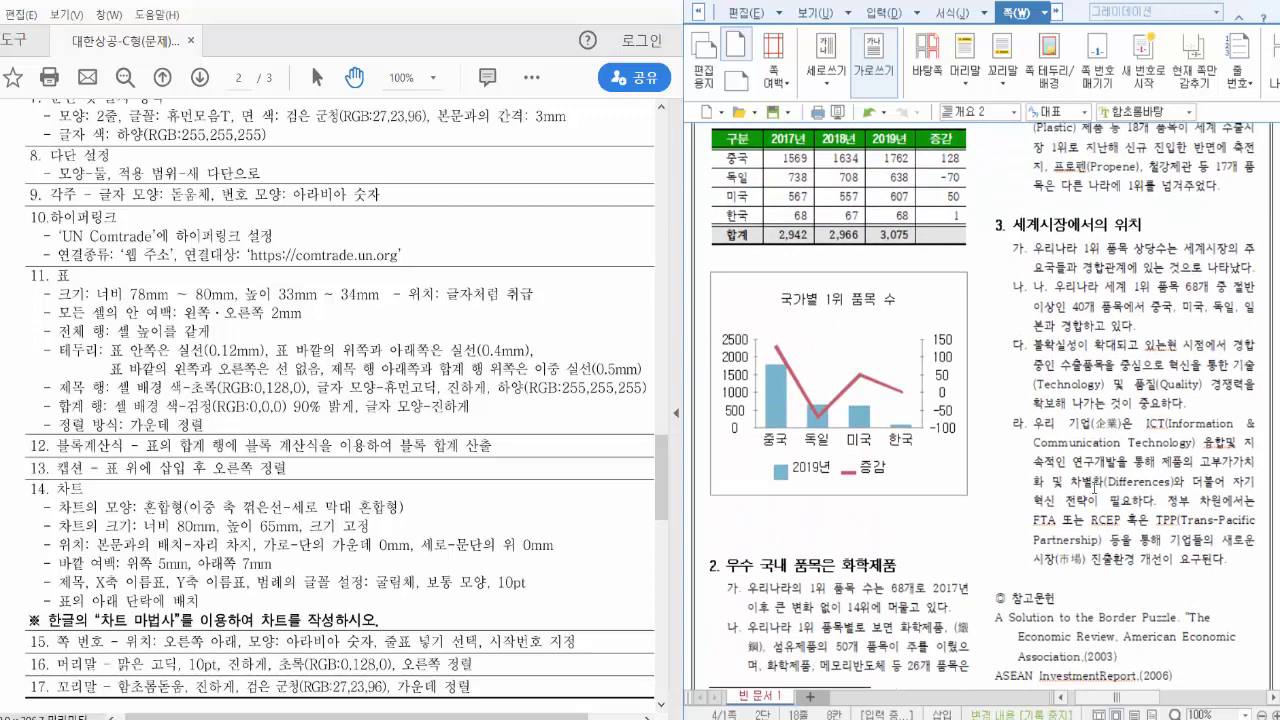
scroll(1097, 480, "up", 4)
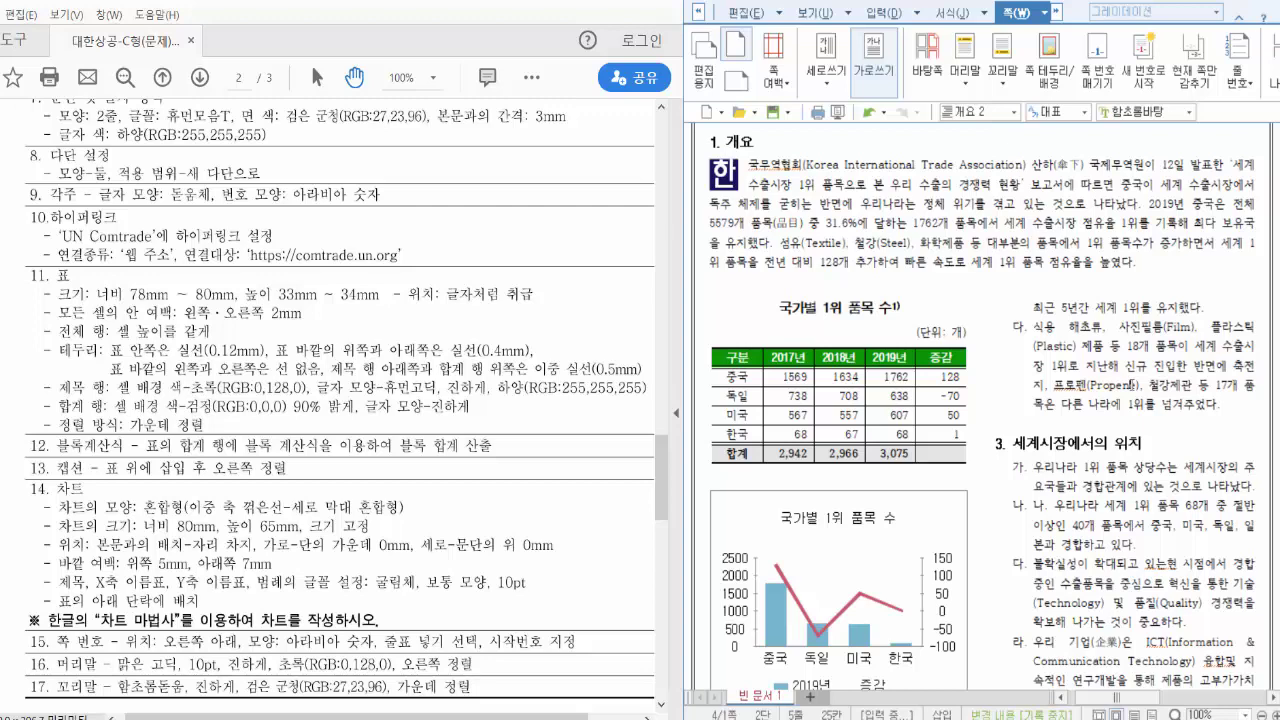
key("ctrl+n")
key("h")
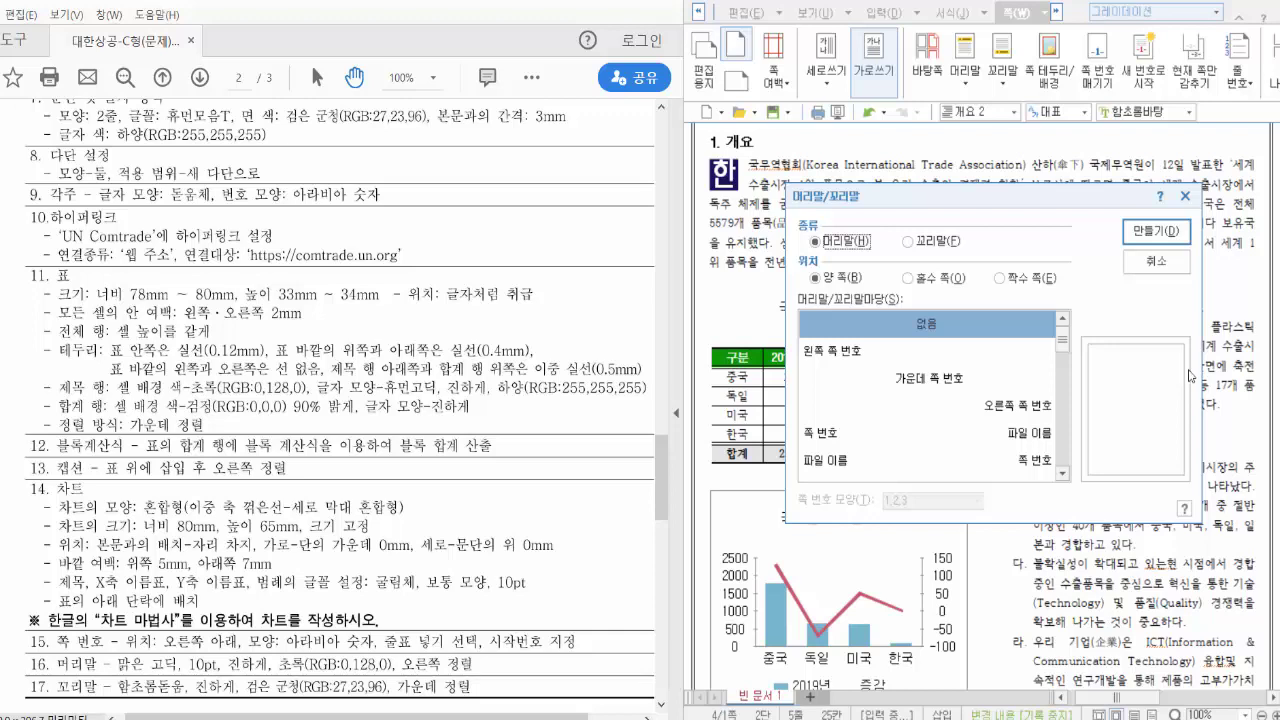
left_click(946, 241)
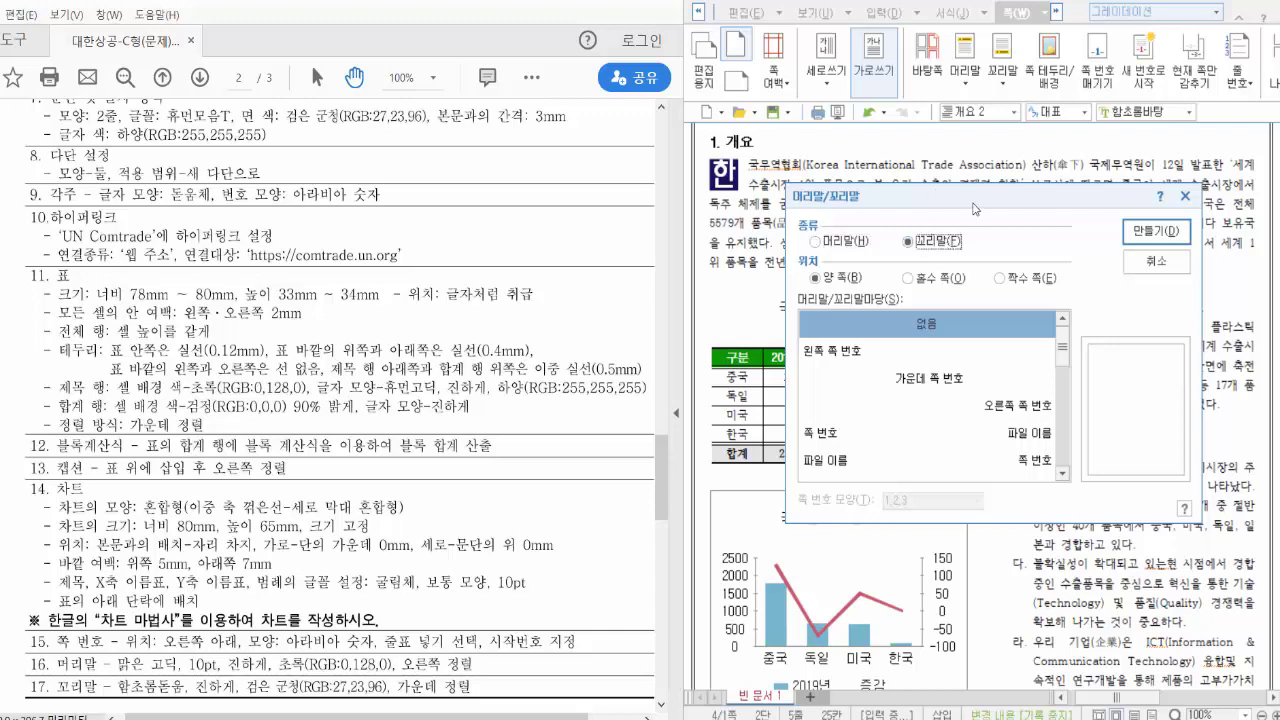
left_click(1151, 269)
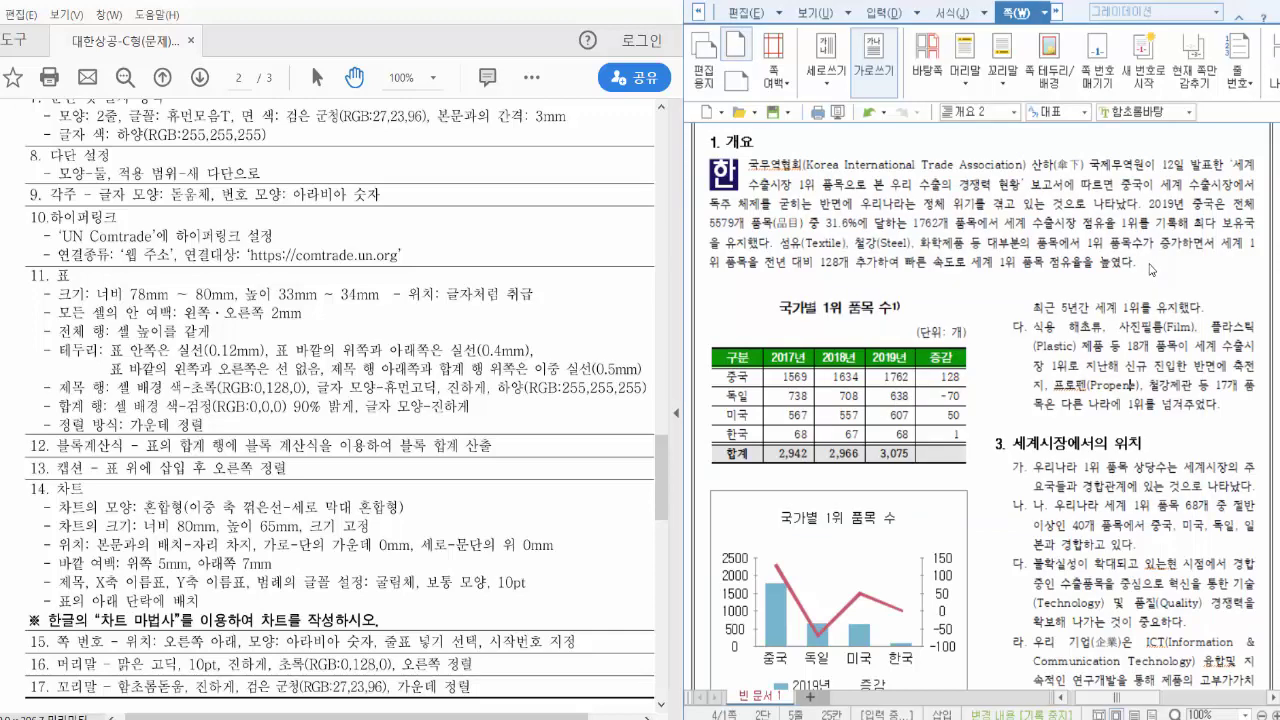
- Create a footer (꼬리말) for both pages (양 쪽) without a preset layout
left_click(1045, 12)
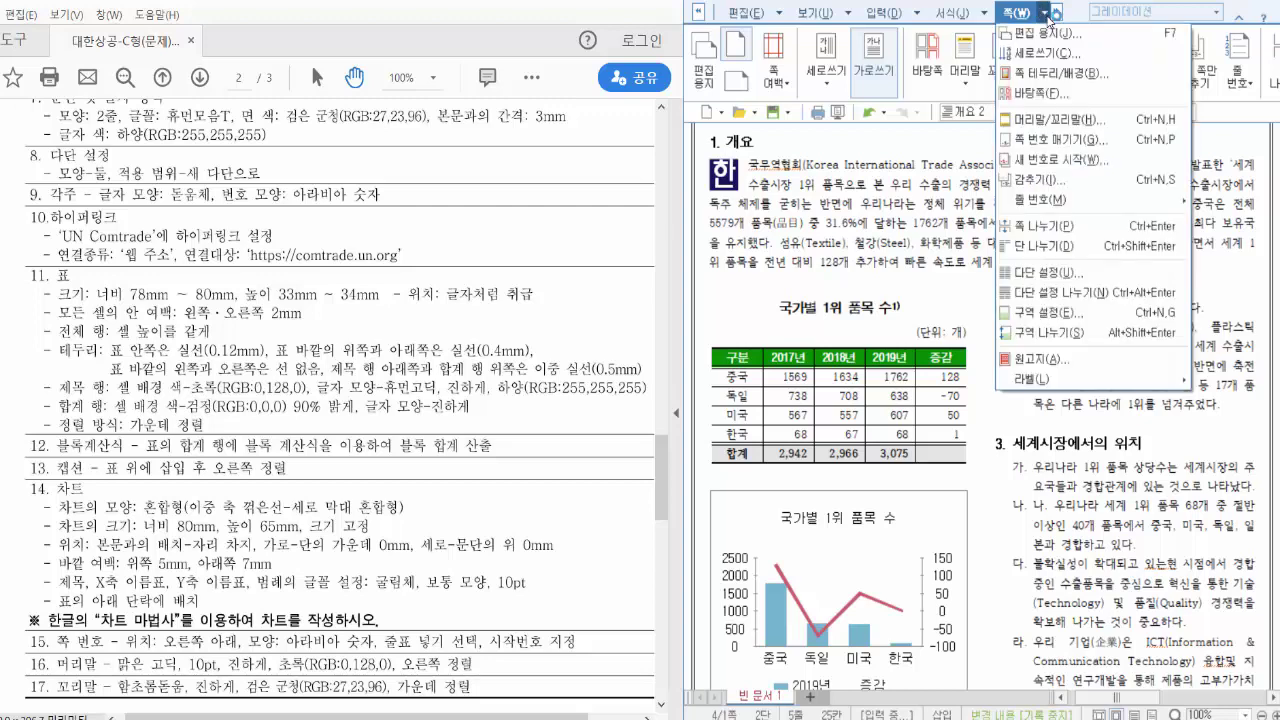
left_click(1048, 120)
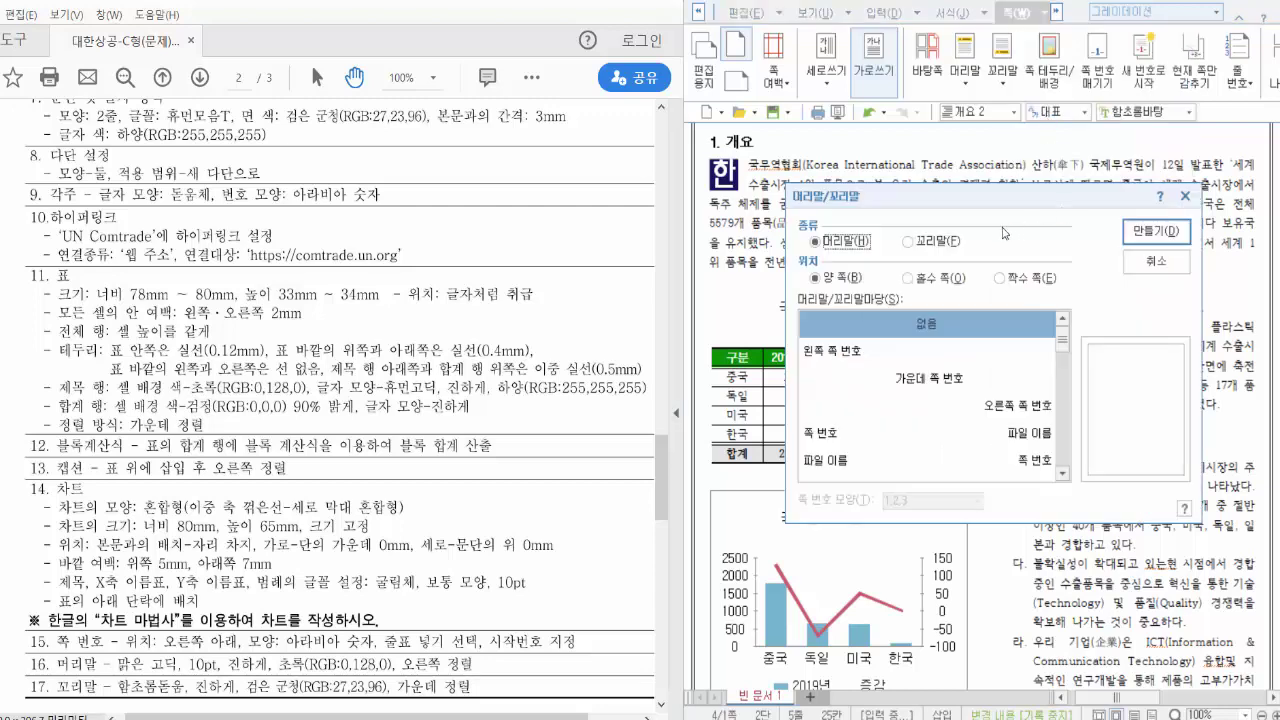
left_click(946, 247)
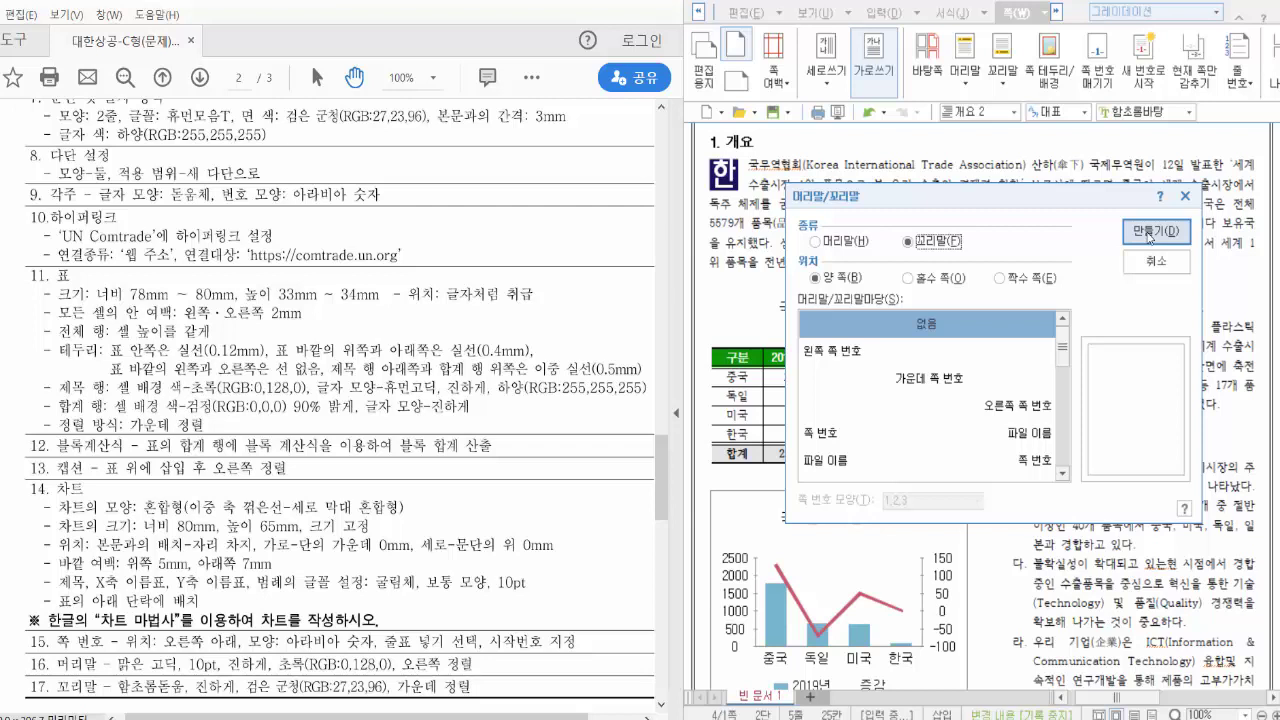
left_click(1150, 233)
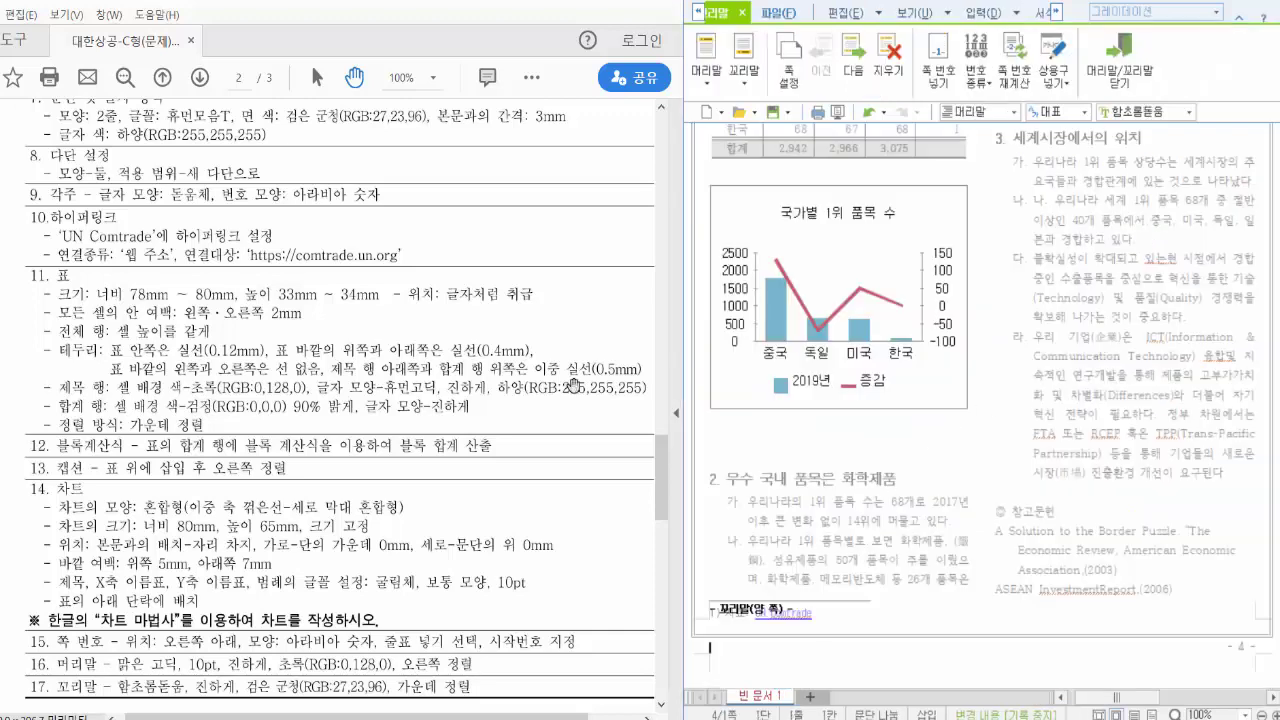
- Check the footer on the exam sheet's sample page and enter the footer text 국제무역연구원 제38권 제4호
left_click(200, 77)
scroll(378, 160, "down", 4)
scroll(378, 160, "down", 3)
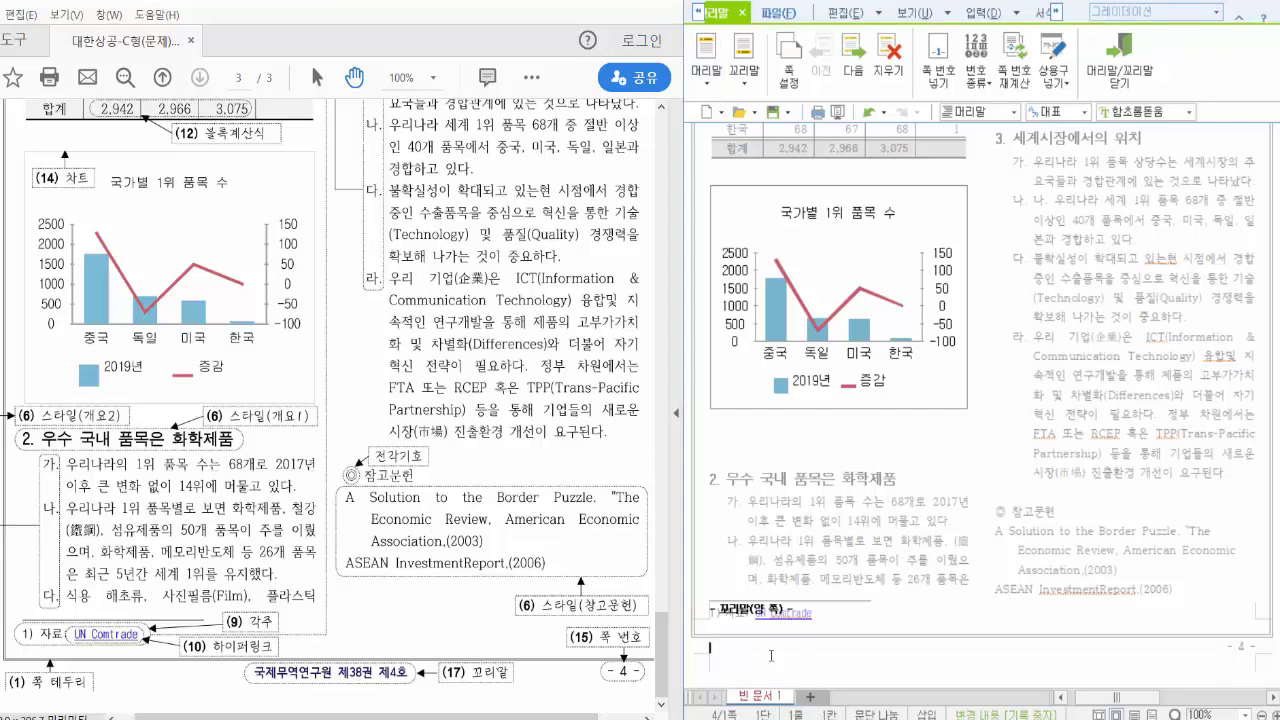
type("국제")
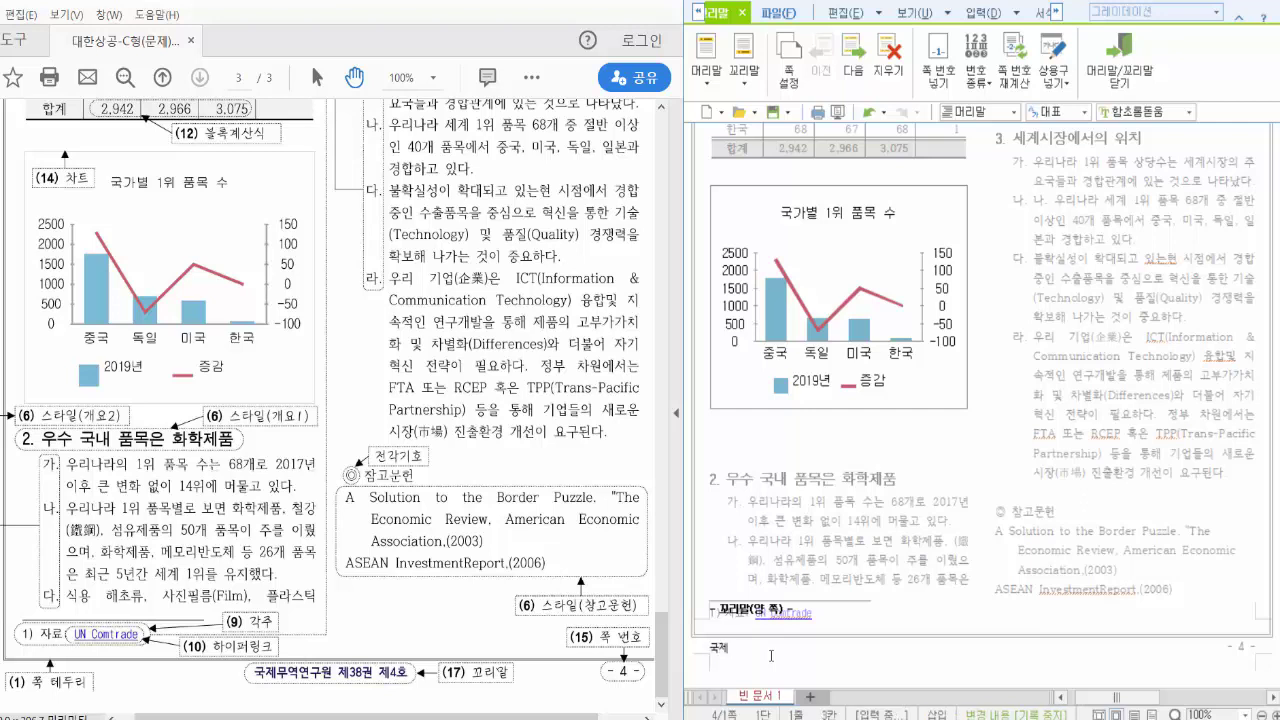
type("무역연구원")
type("ㅈ")
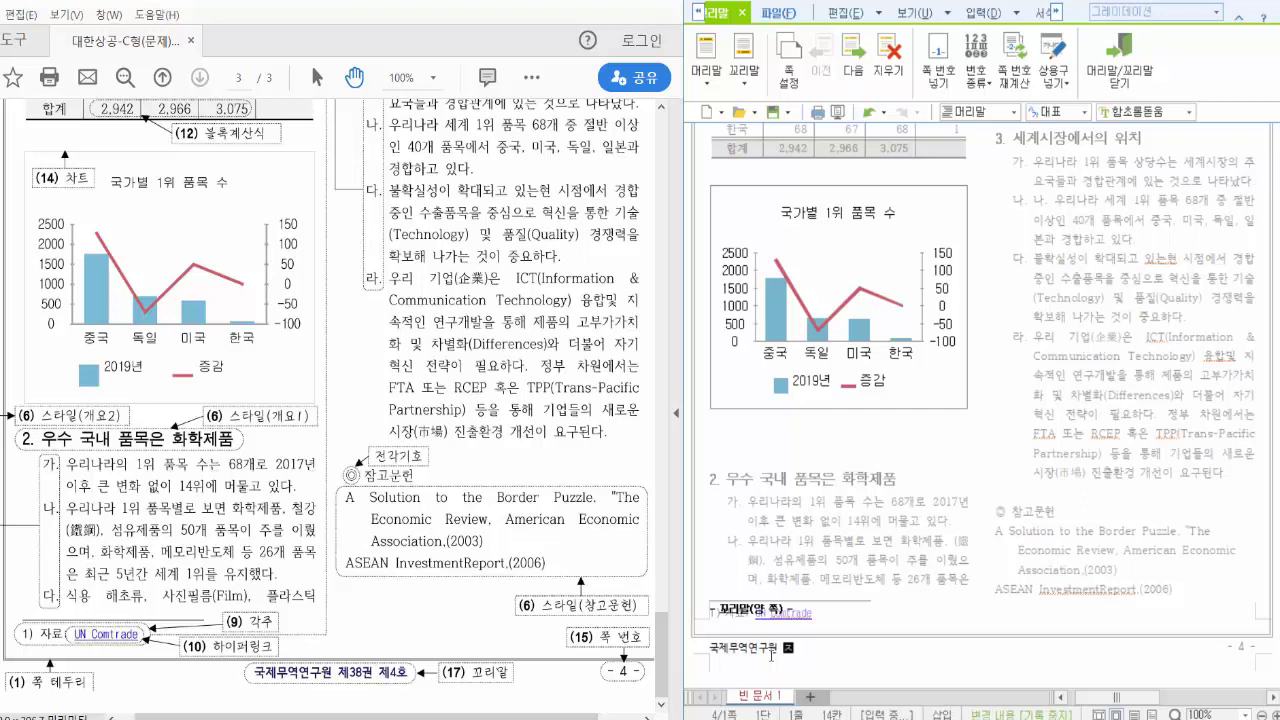
type("38ㄱ")
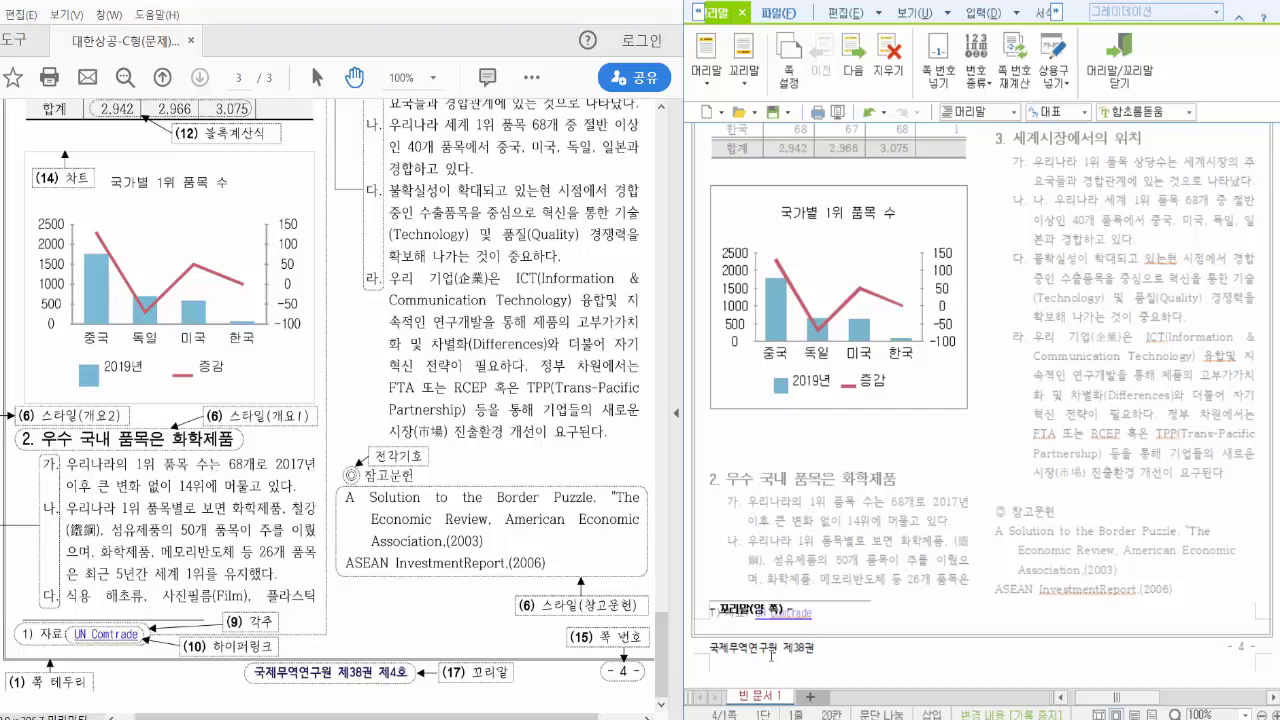
type(" ㅈ")
type("4ㅎ")
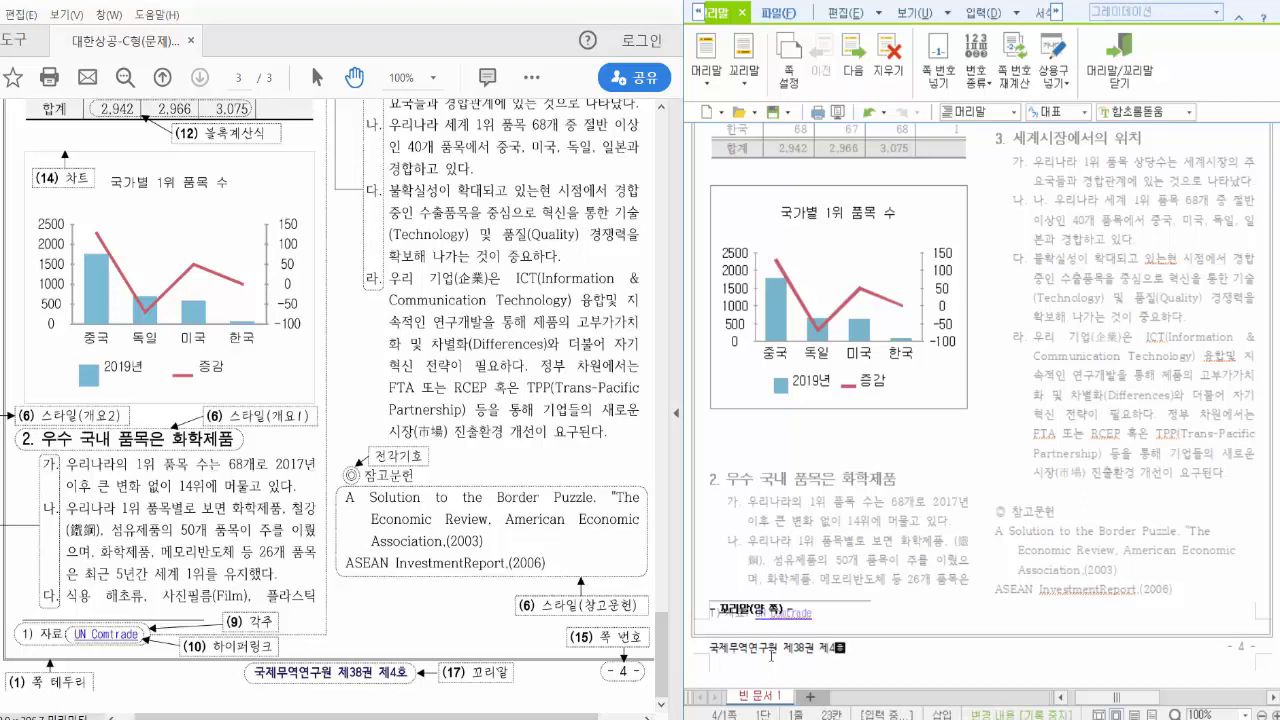
- Select the whole footer text, check the exam sheet's footer instructions, and make the text bold and 검은 군청 in the character settings
key("shift+Left")
key("shift+Left")
key("shift+Left")
key("shift+Left")
key("shift+Left")
key("shift+Left")
key("shift+Left")
key("shift+Left")
key("shift+Left")
key("shift+Left")
key("shift+Left")
key("shift+Left")
key("shift+Left")
key("shift+Left")
key("shift+Left")
key("shift+Left")
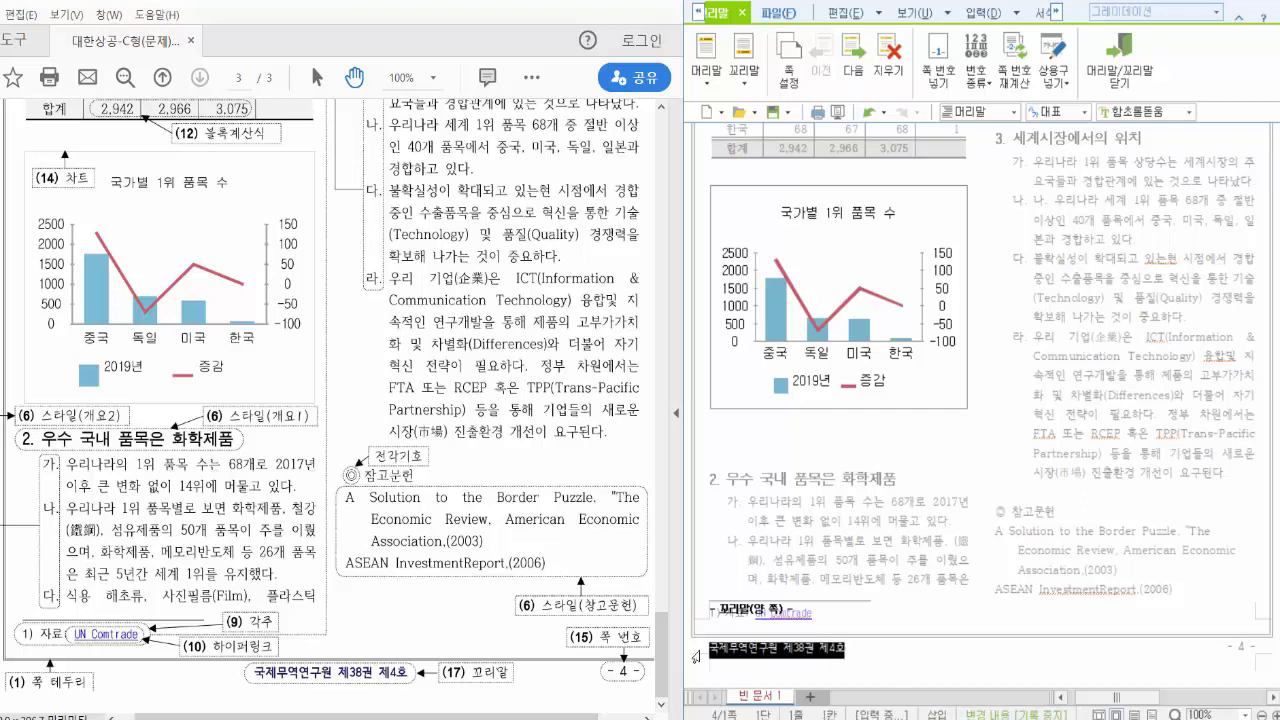
left_click(162, 77)
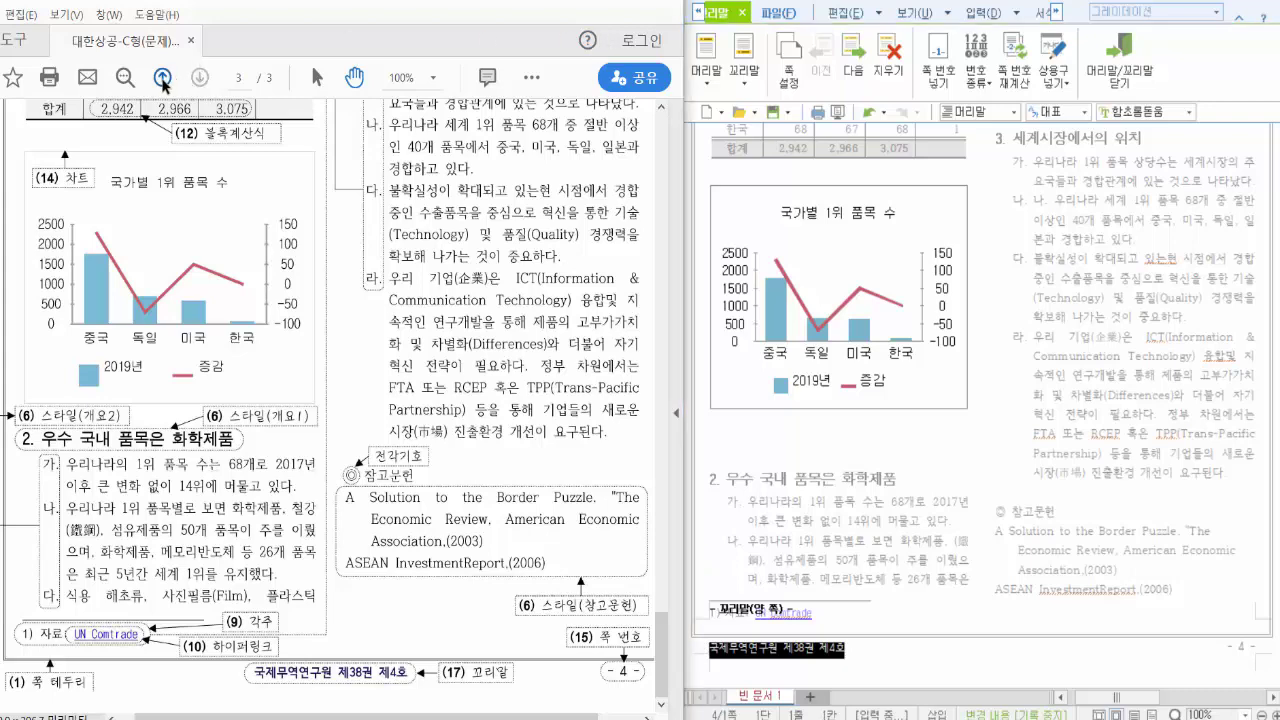
scroll(301, 485, "down", 8)
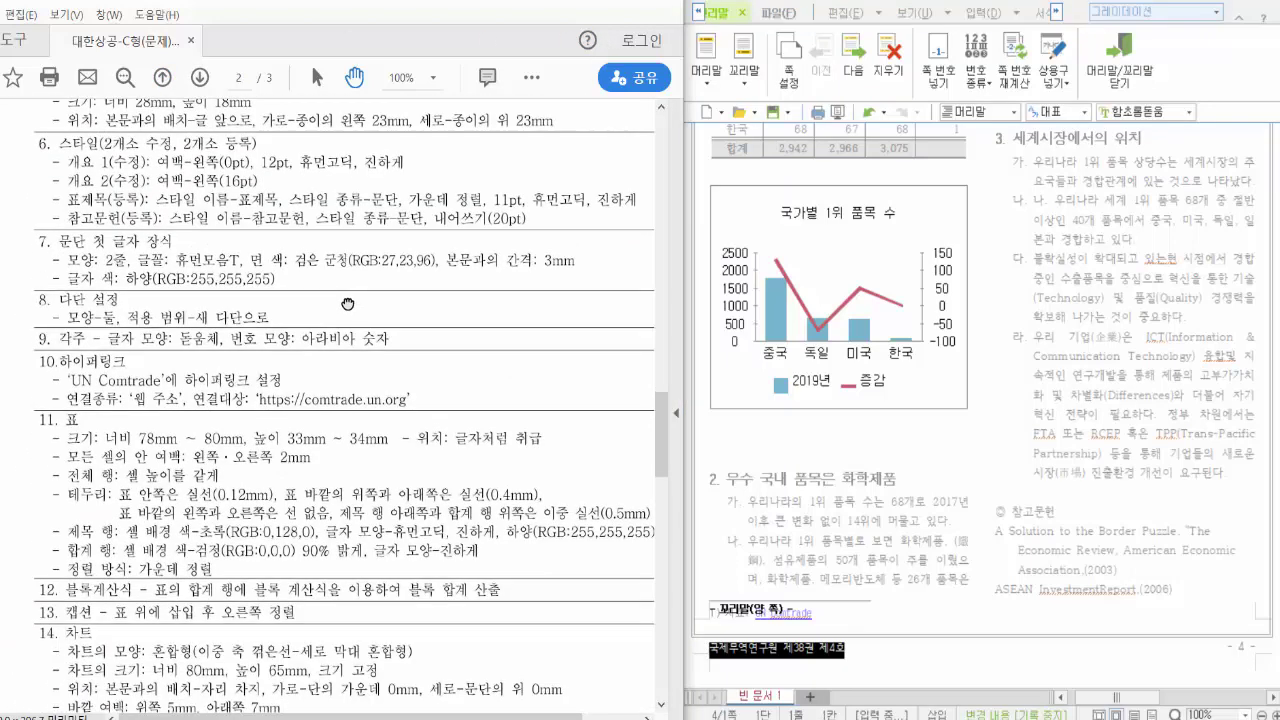
scroll(345, 378, "down", 3)
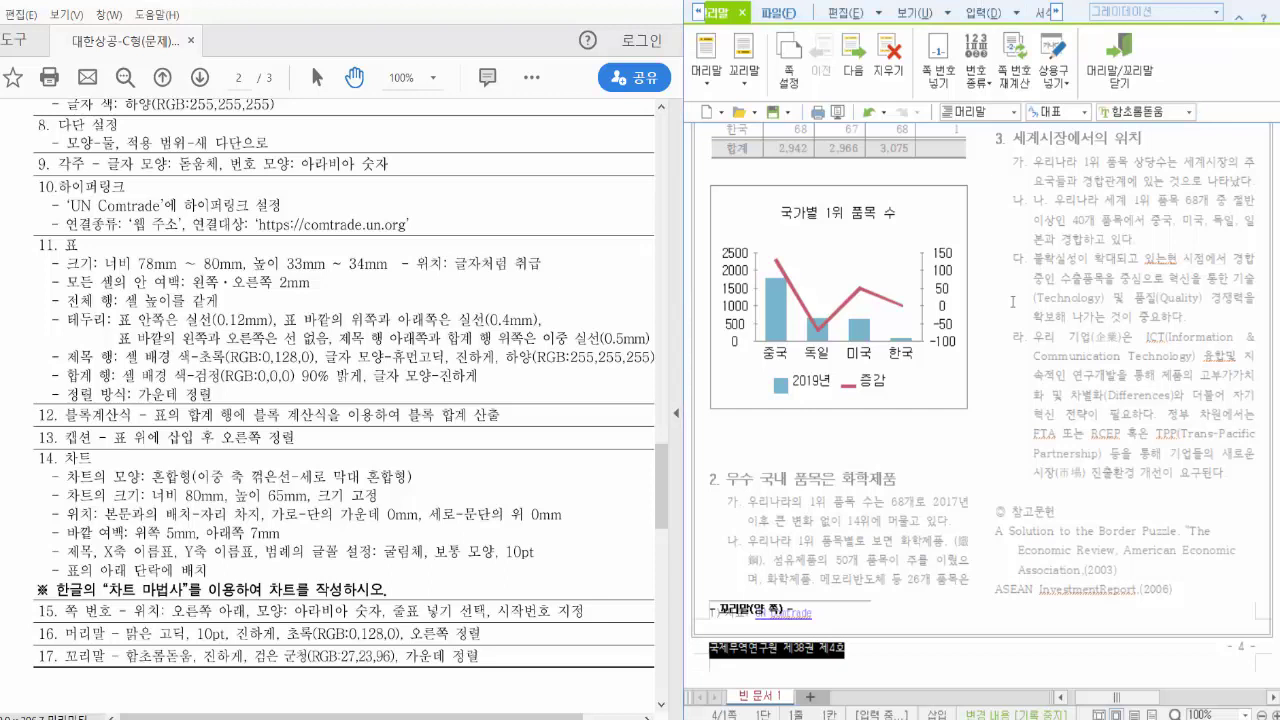
key("alt+l")
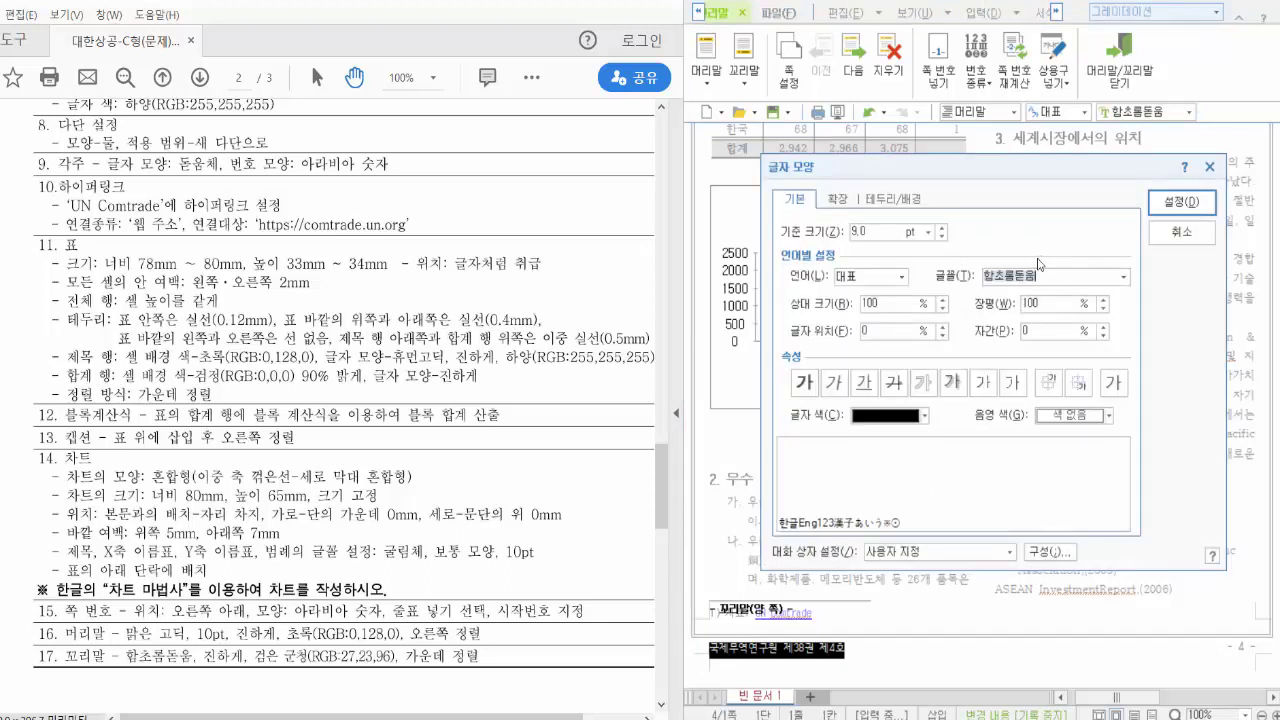
left_click(797, 385)
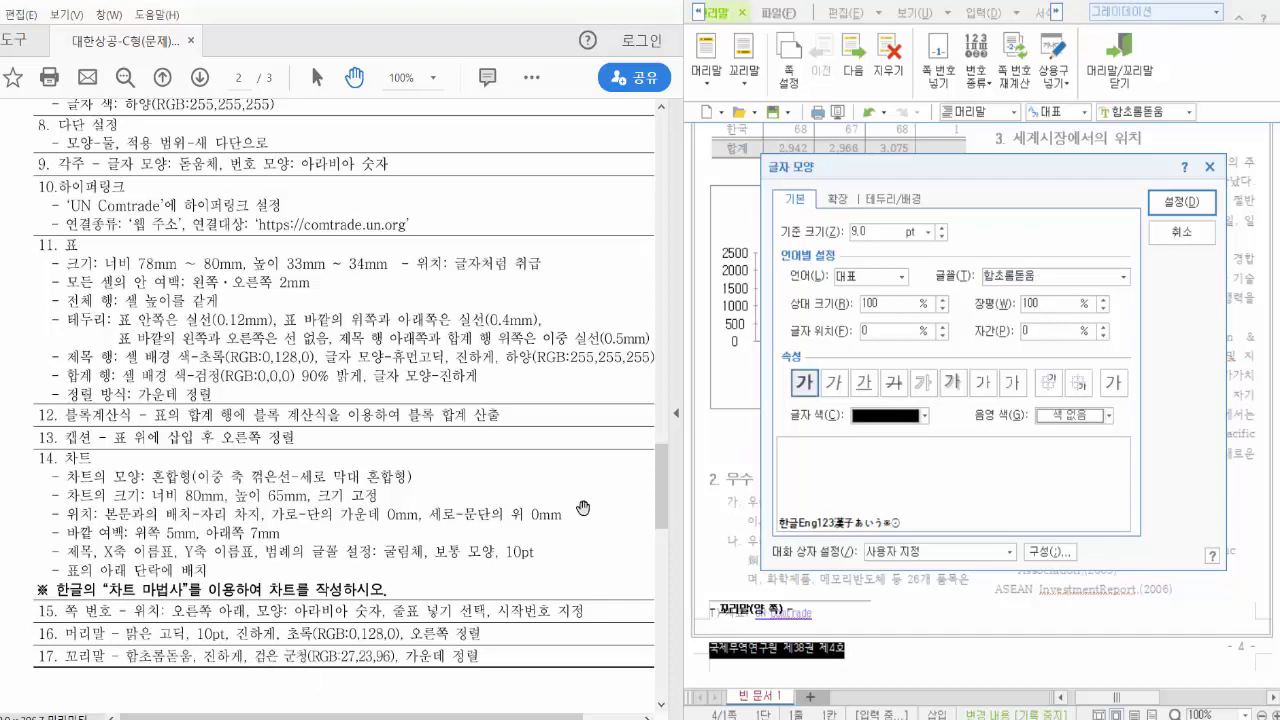
left_click(887, 413)
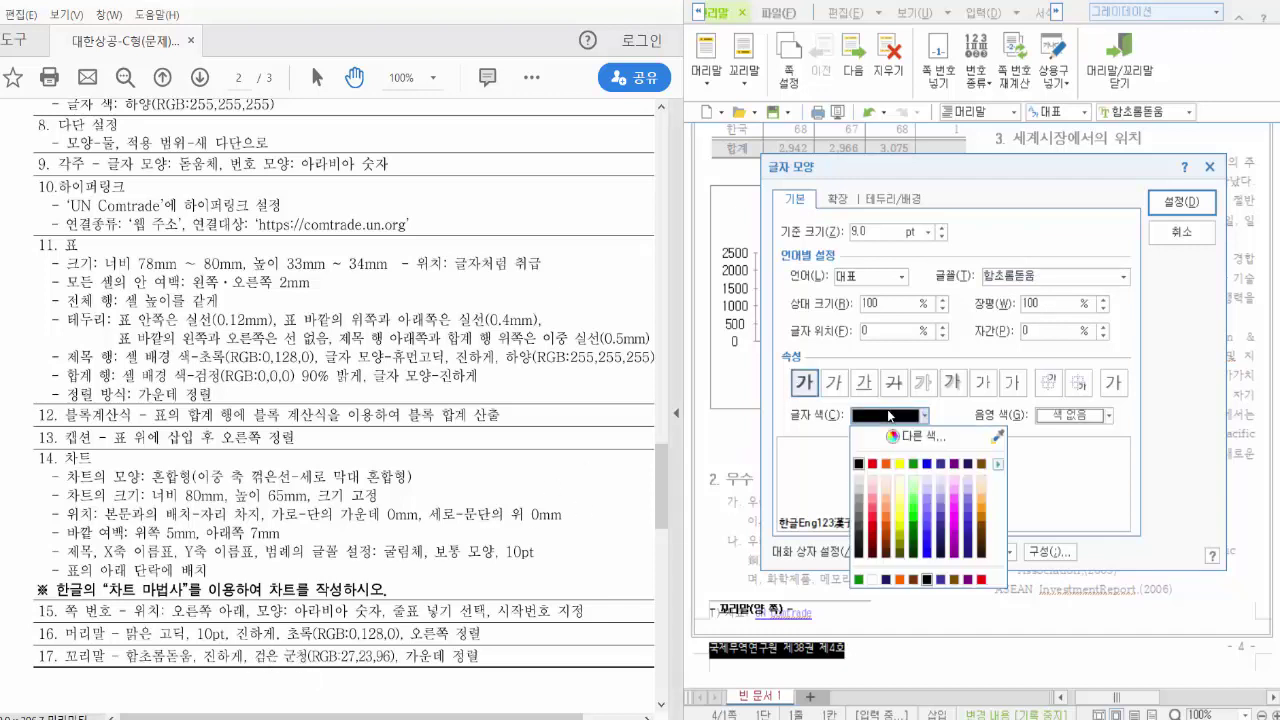
left_click(967, 466)
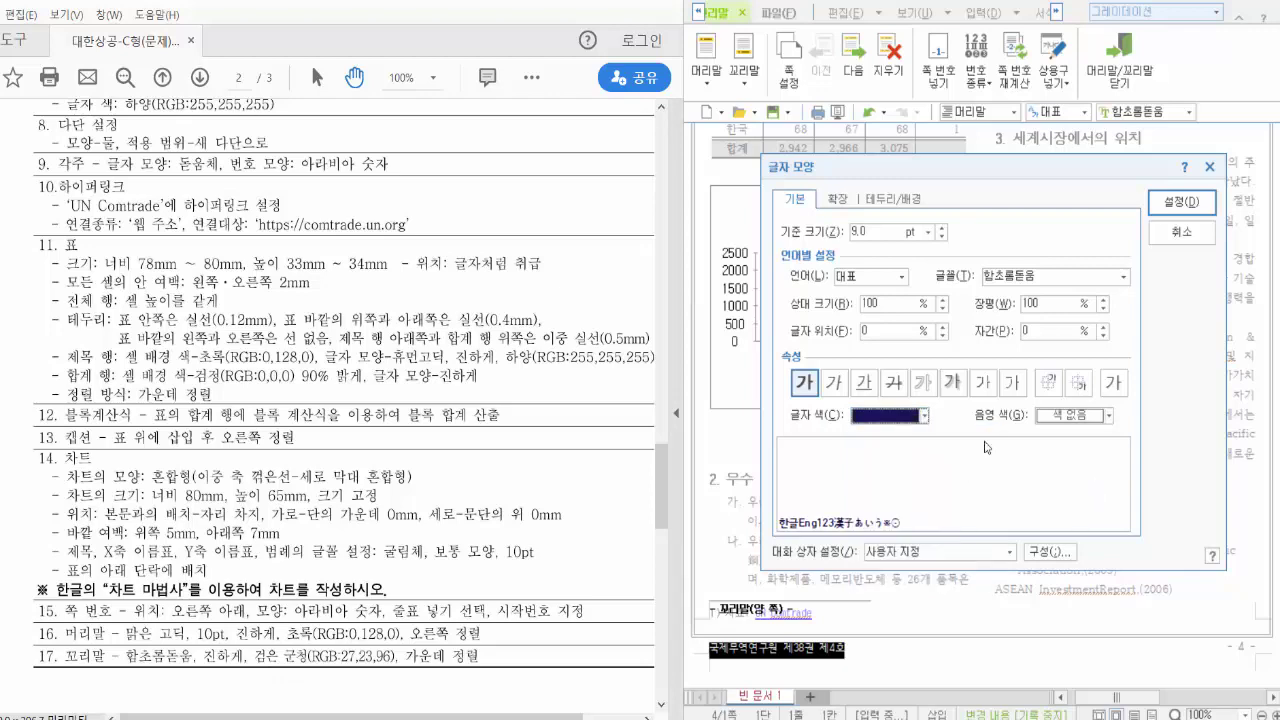
left_click(1174, 205)
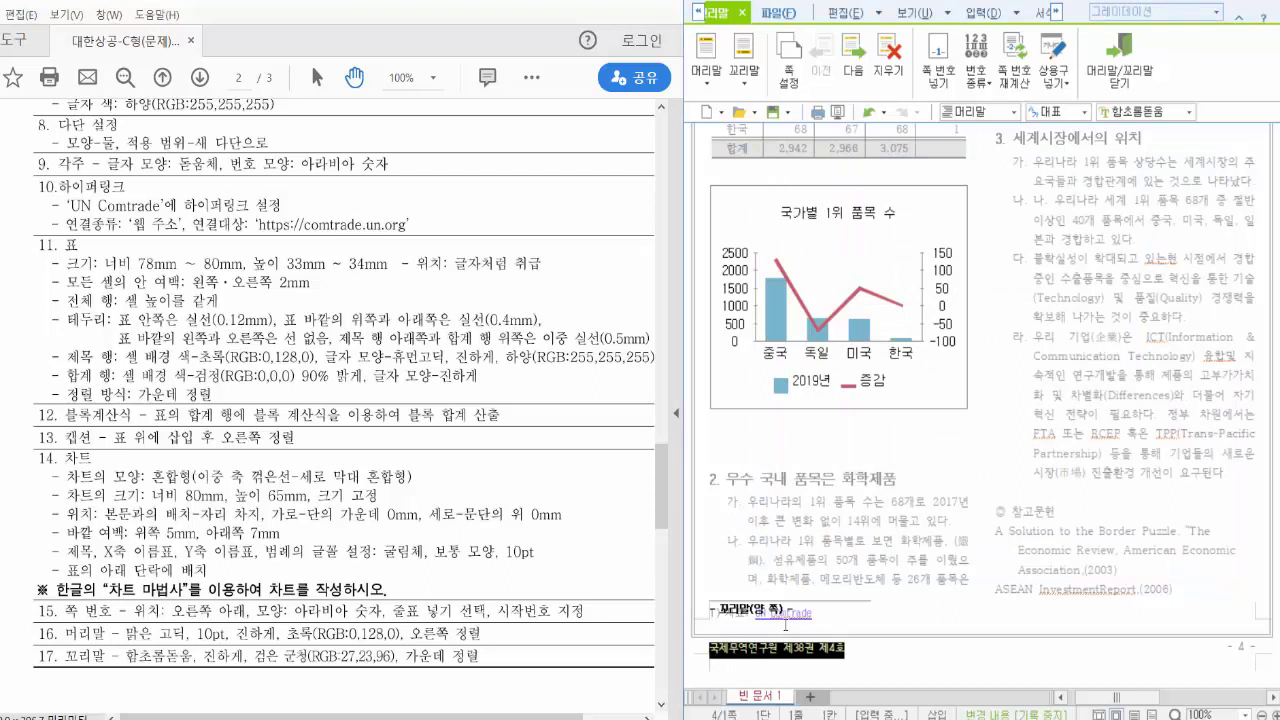
- Center the footer paragraph and return to the document body
key("alt+t")
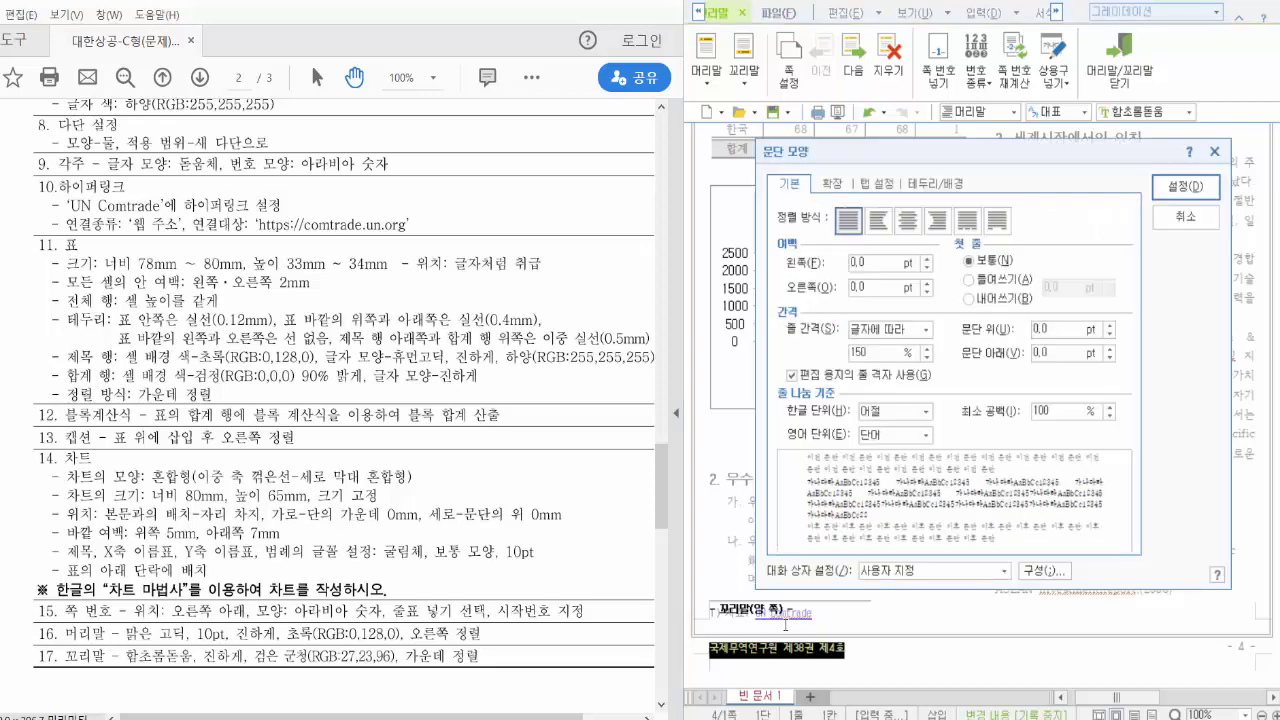
left_click(910, 225)
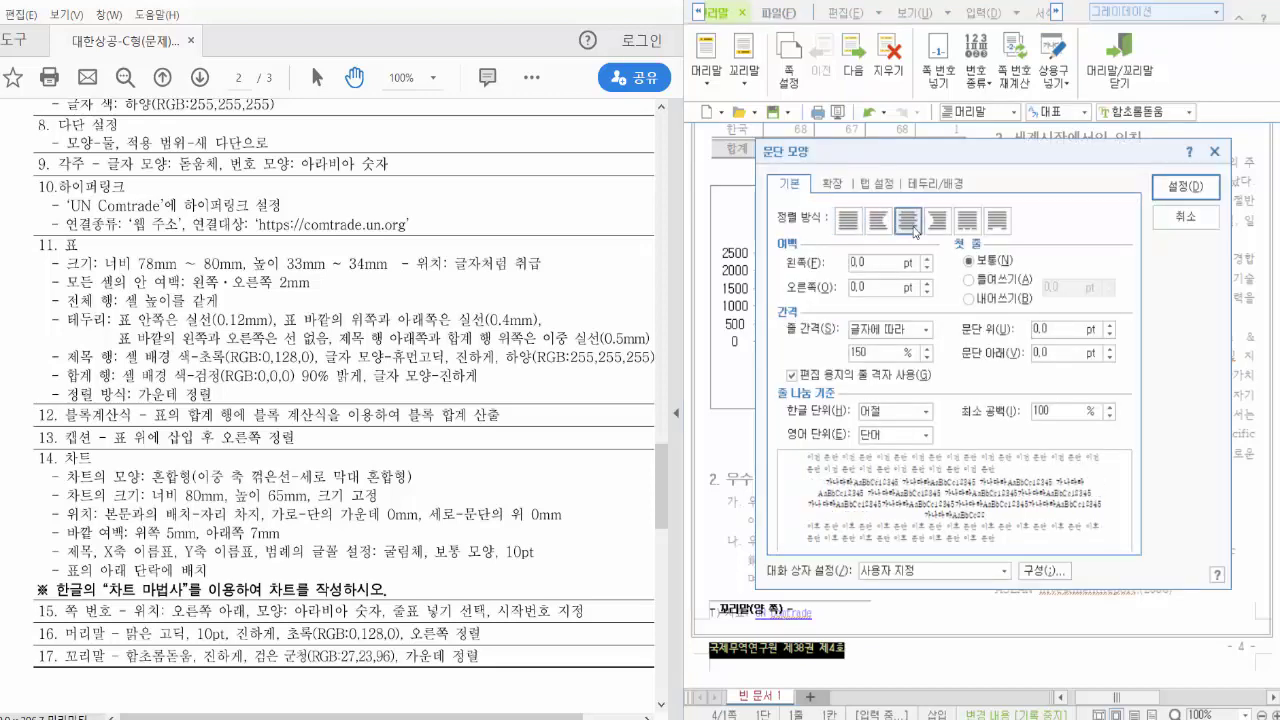
left_click(1203, 197)
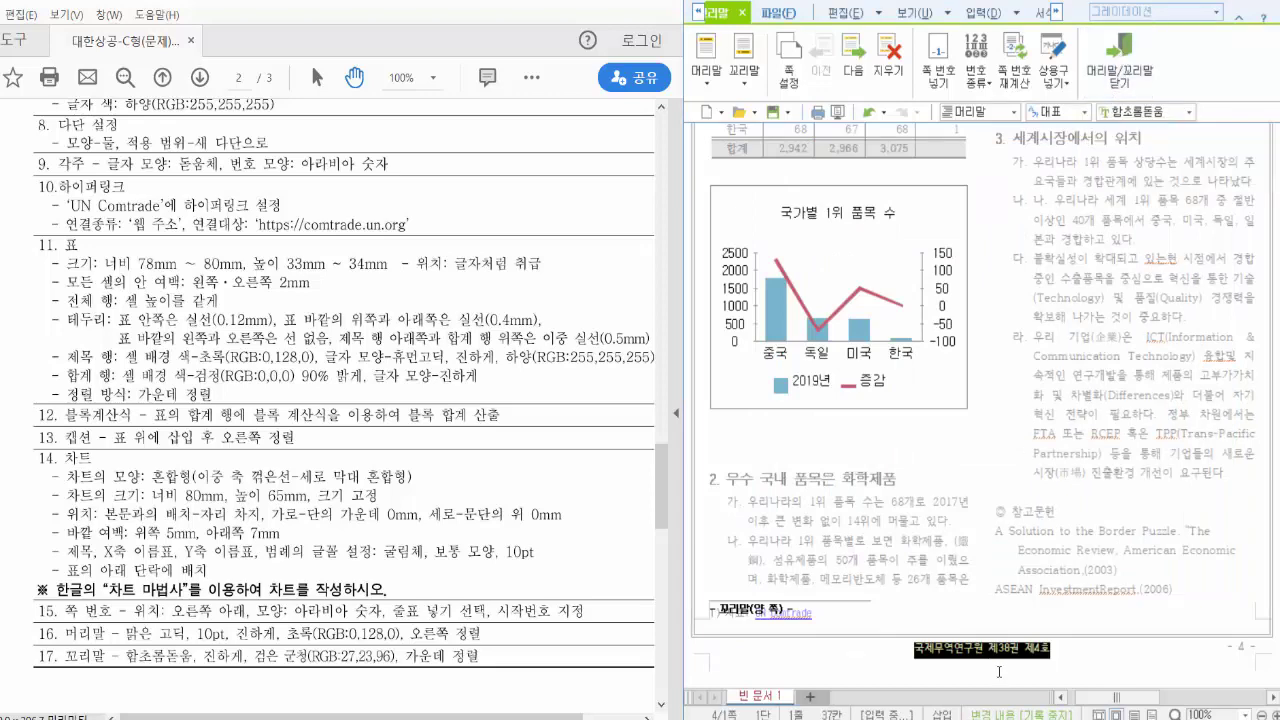
key("shift+Escape")
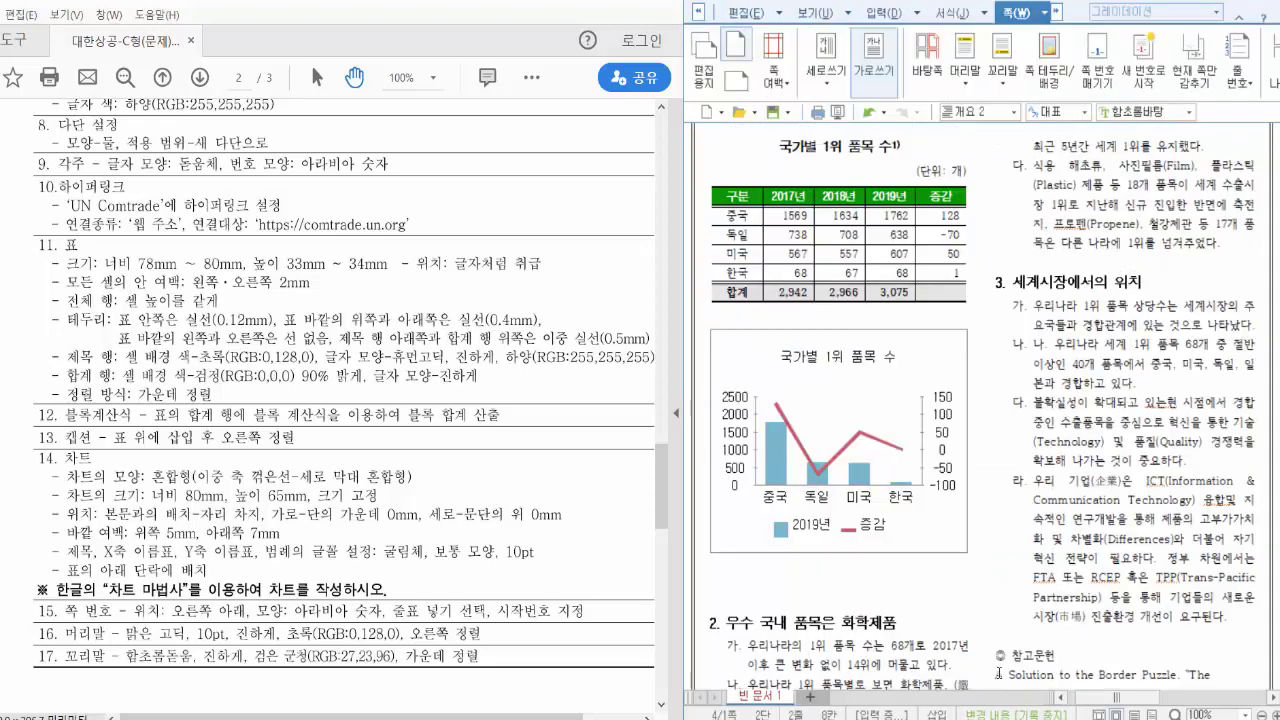
- Review the footer and compare the document page with the exam sheet's instructions and sample page
scroll(997, 636, "down", 1)
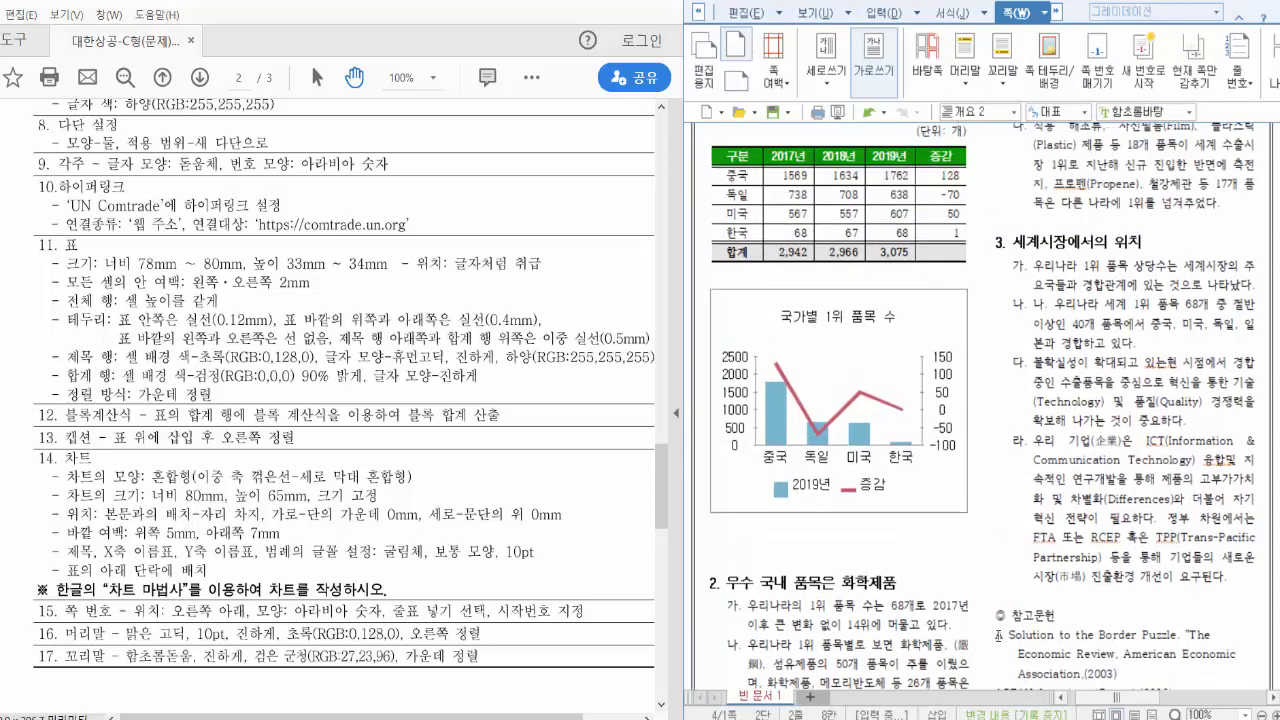
scroll(998, 636, "down", 3)
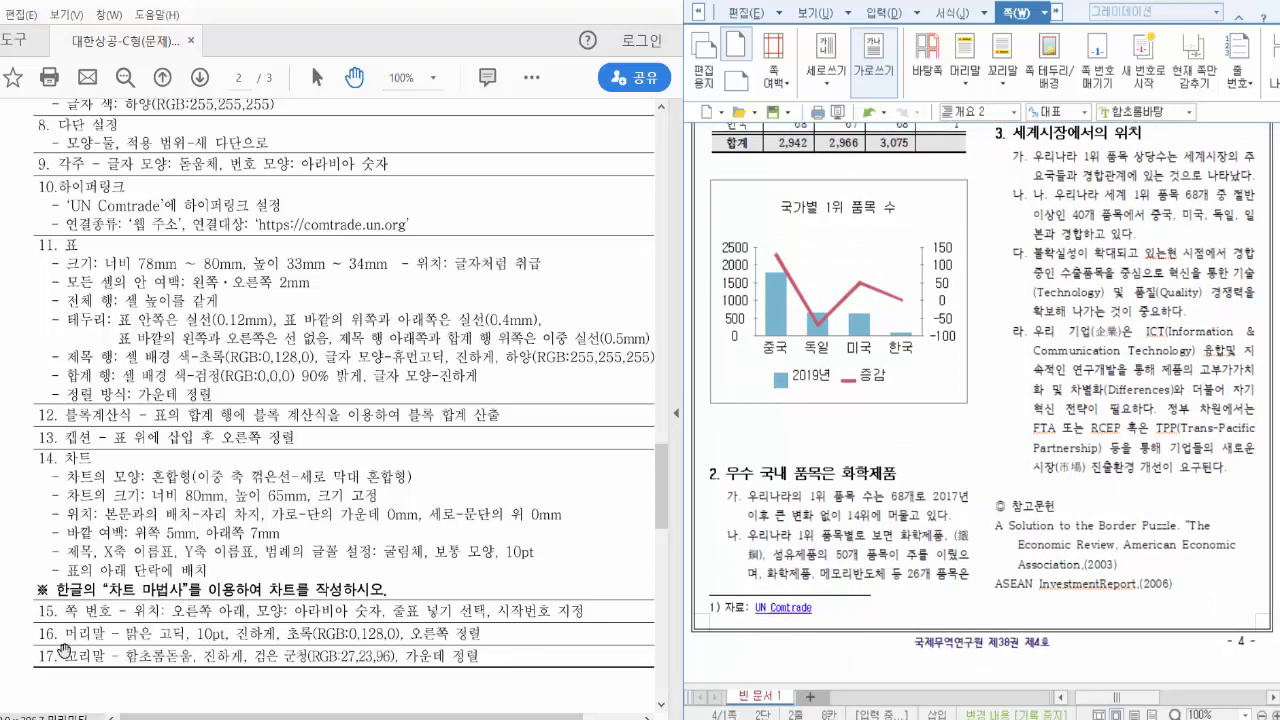
left_click(468, 560)
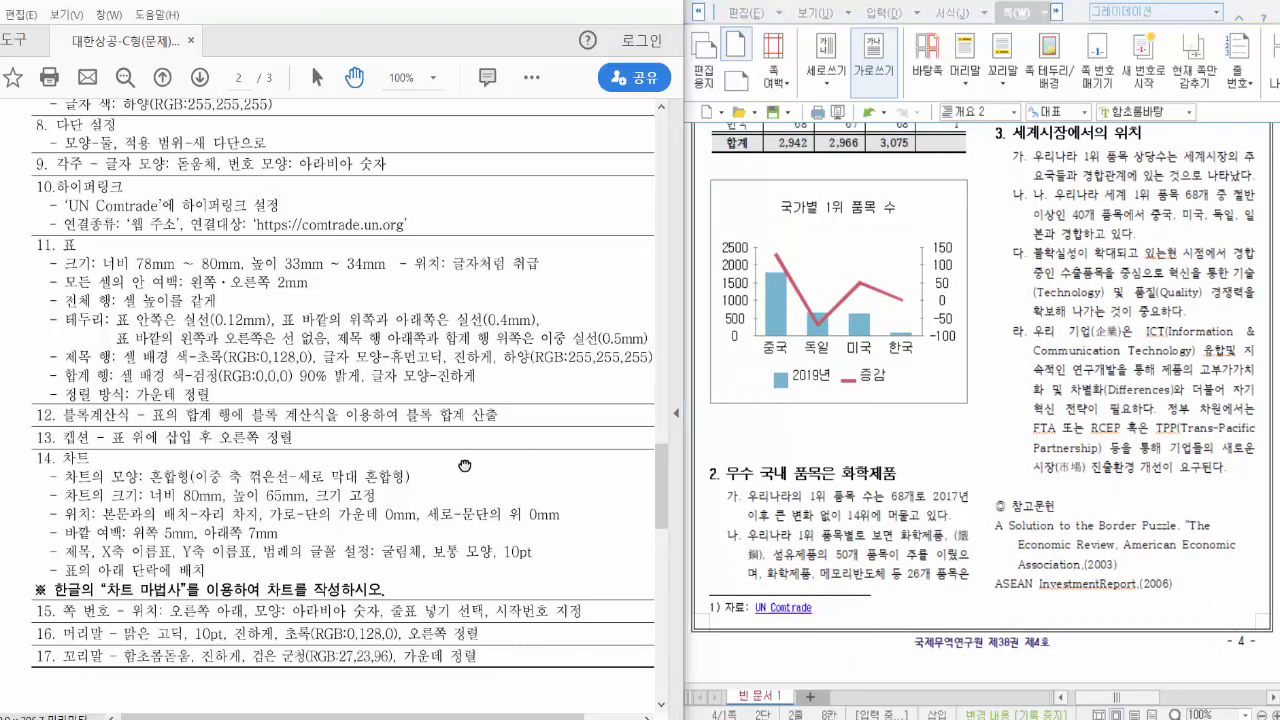
left_click(201, 78)
left_click_drag(425, 507, 416, 430)
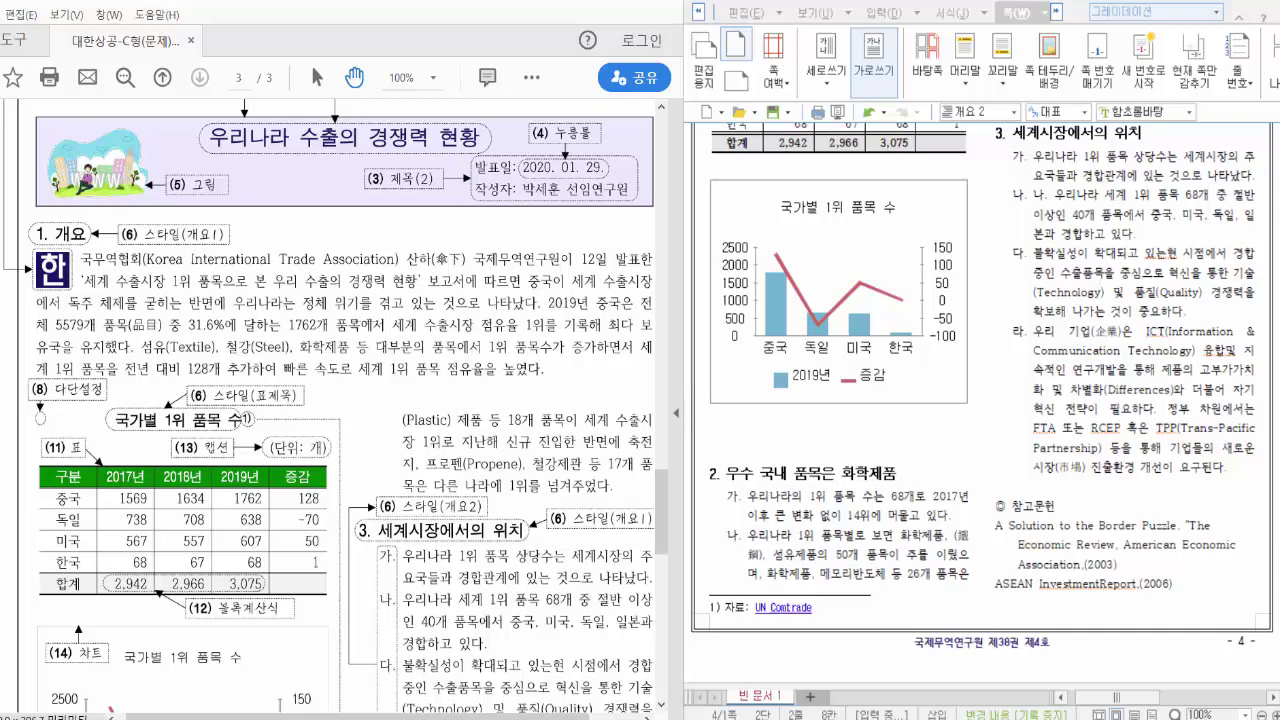
scroll(980, 400, "up", 6)
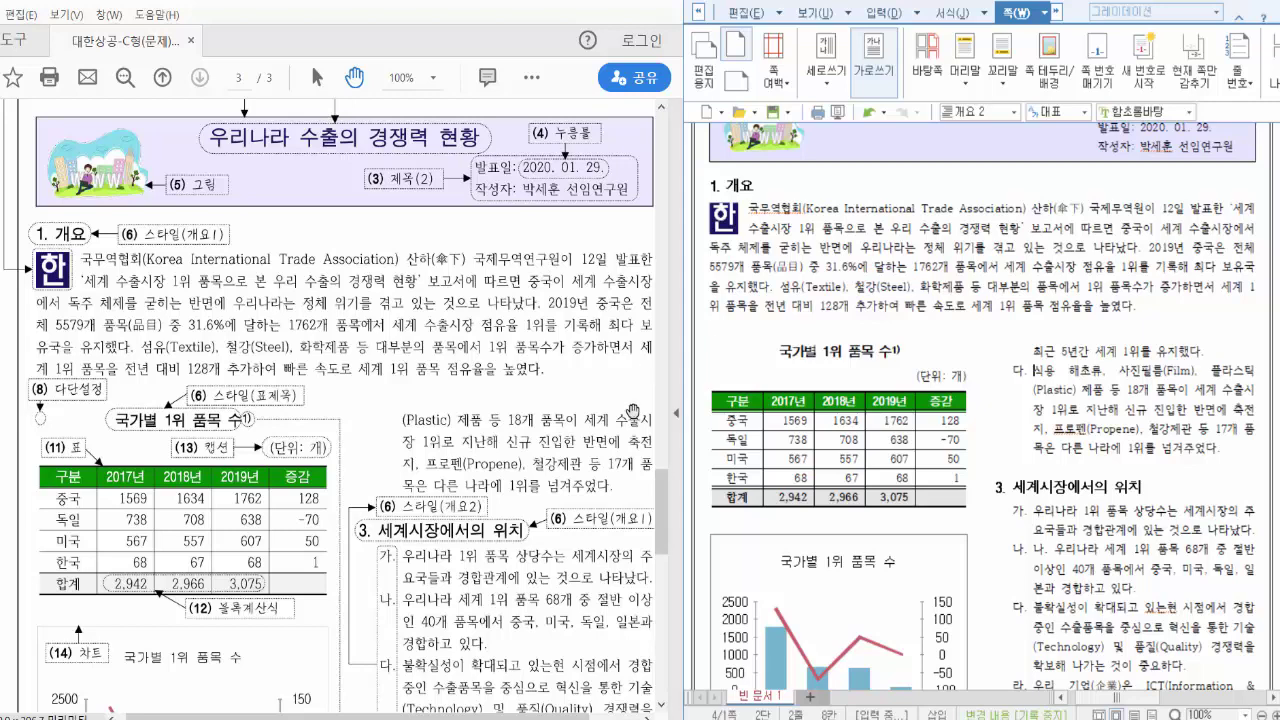
left_click_drag(370, 716, 377, 716)
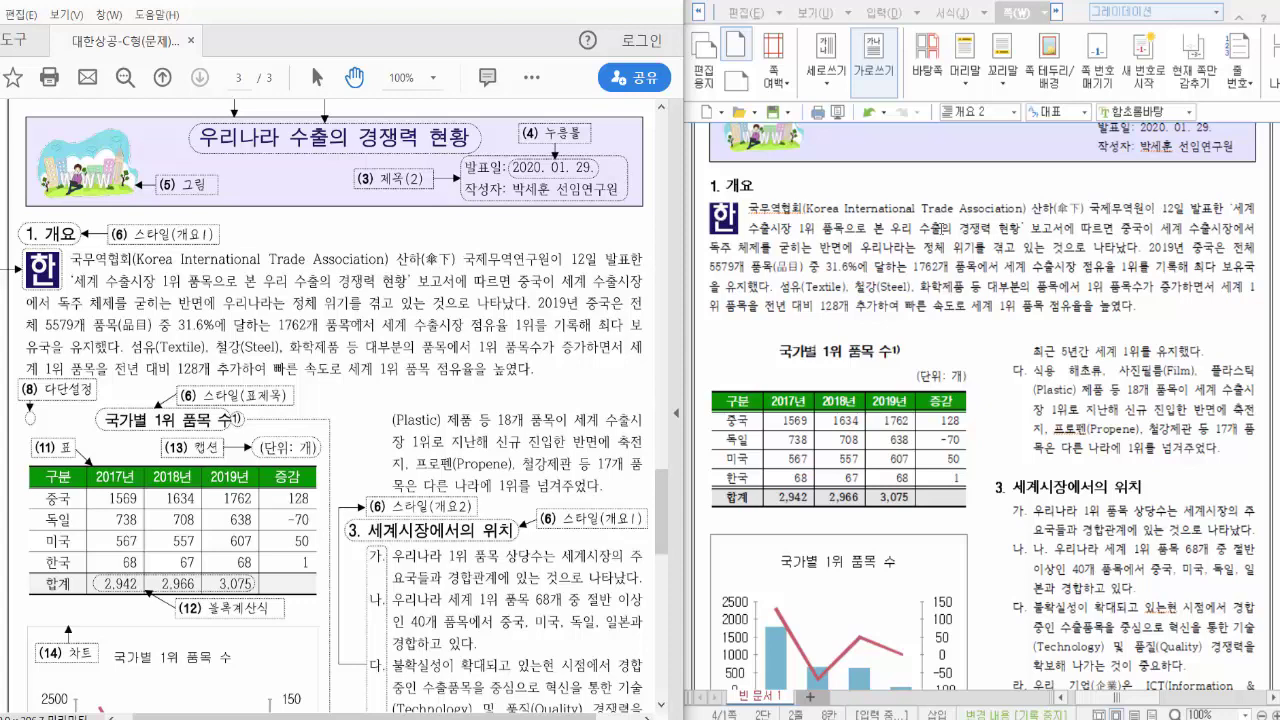
left_click(1135, 205)
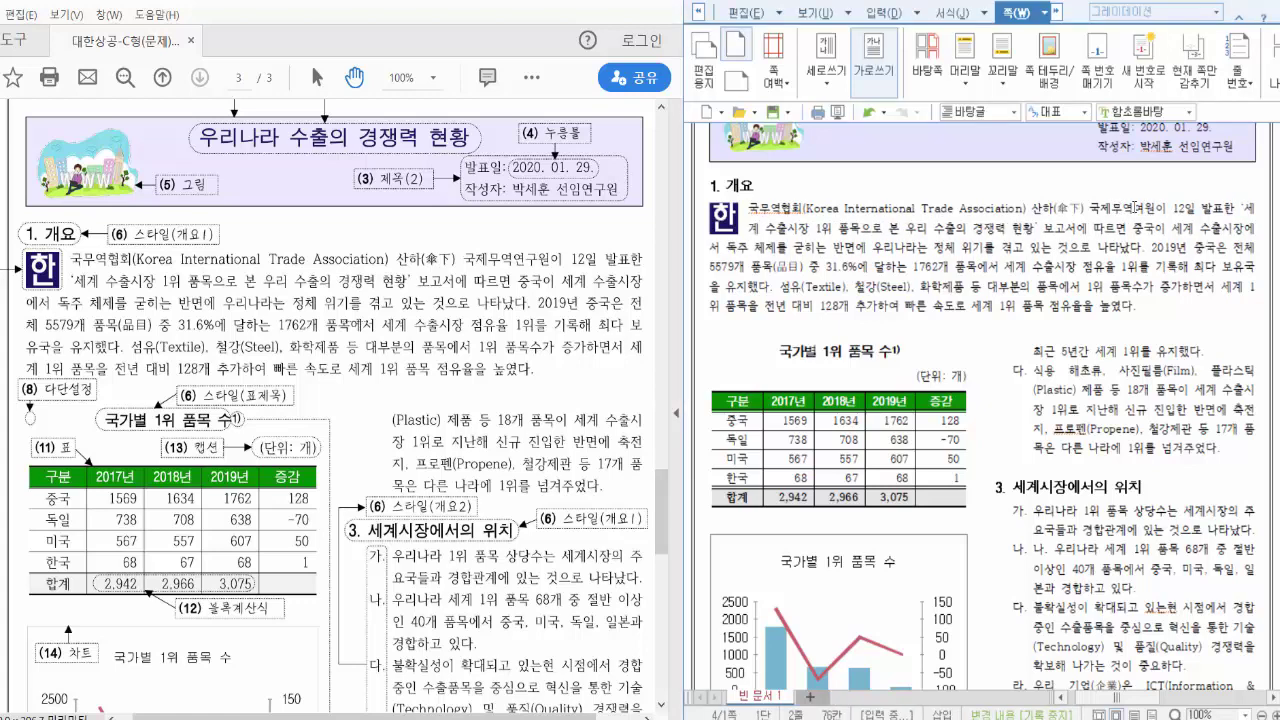
- Correct the institute name in the first sentence of the 개요 paragraph to 국제무역연구원
type("연구")
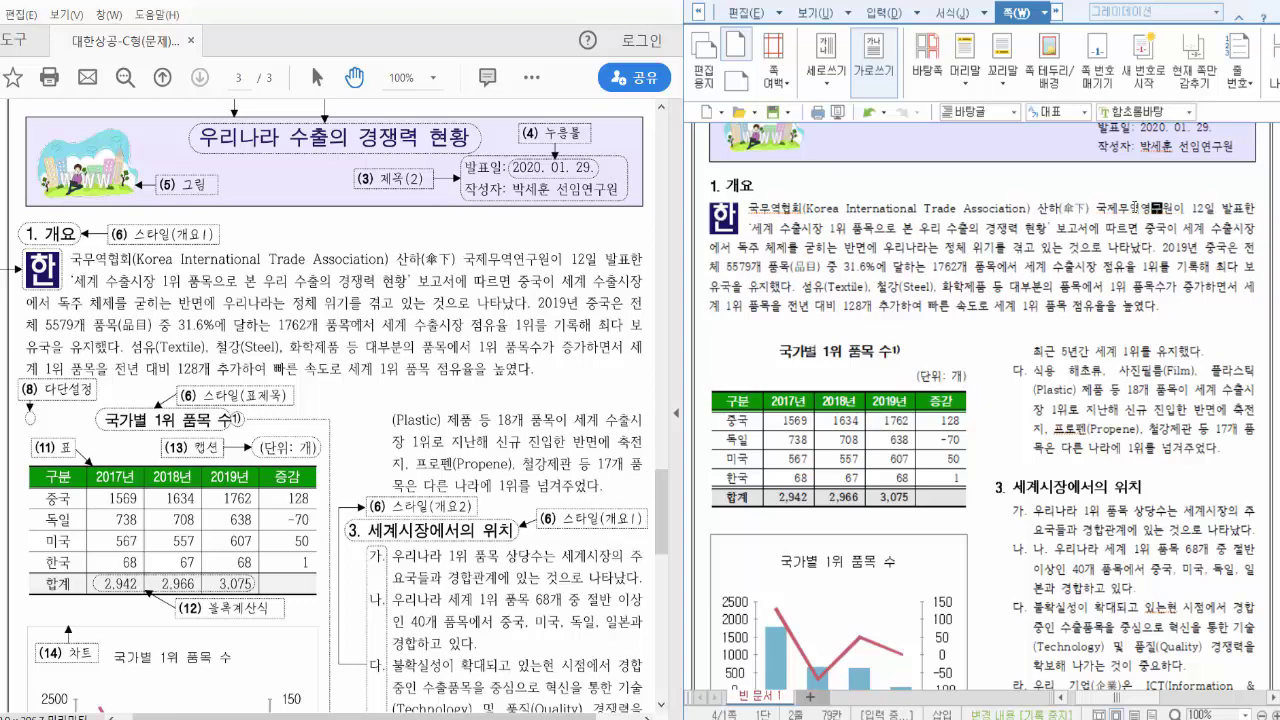
left_click(1146, 212)
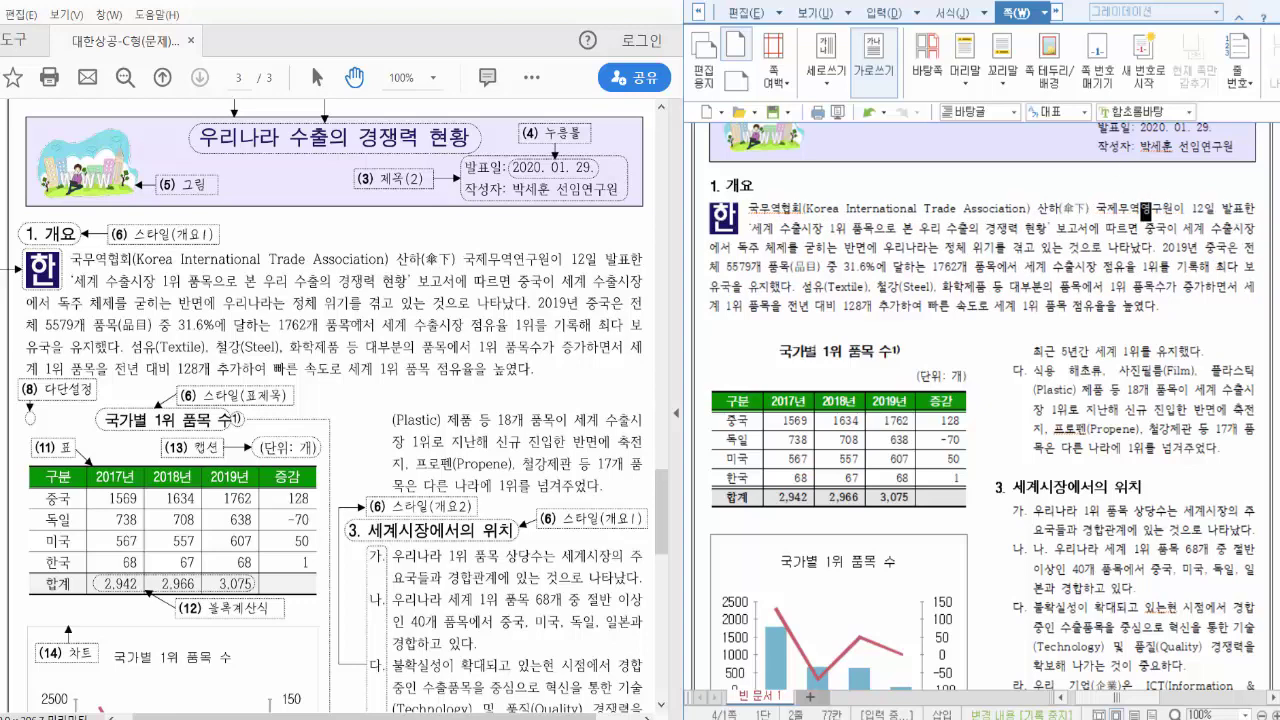
key("F9")
key("Escape")
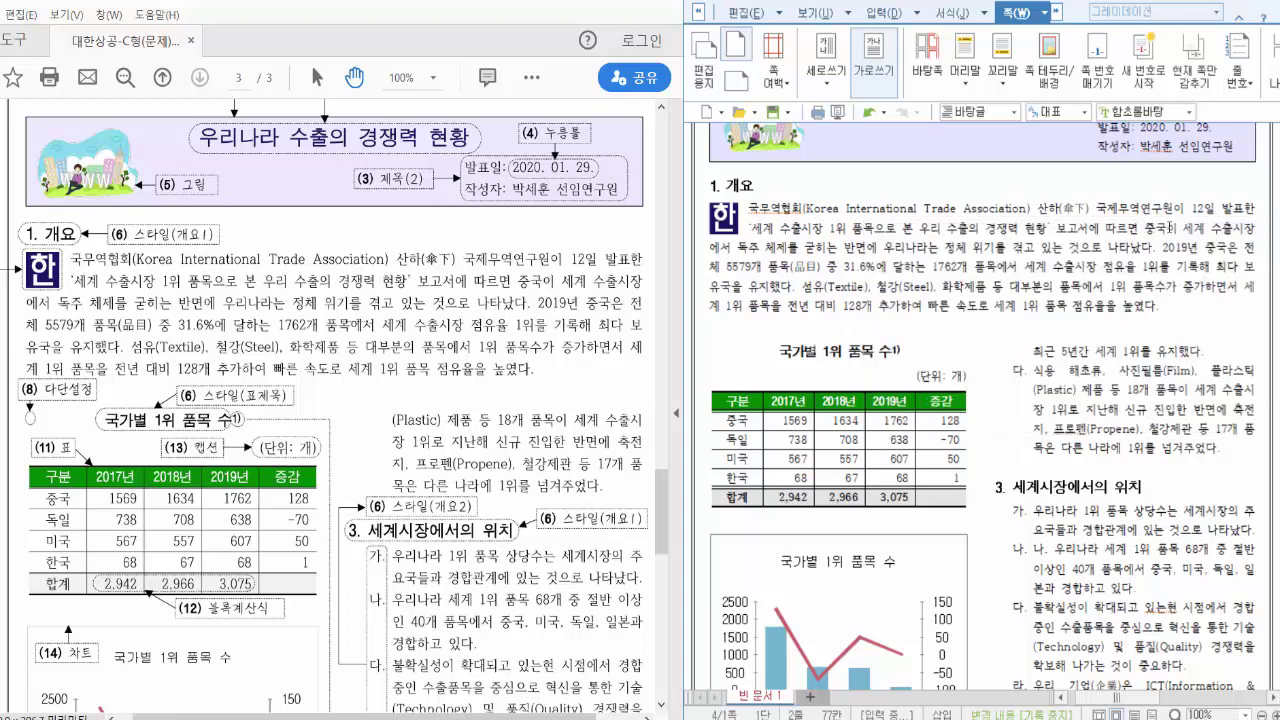
type("연")
- Compare the lower half of the page with the exam sheet and insert 철강 before (鐵鋼) in item 나 of section 2
left_click_drag(663, 507, 660, 614)
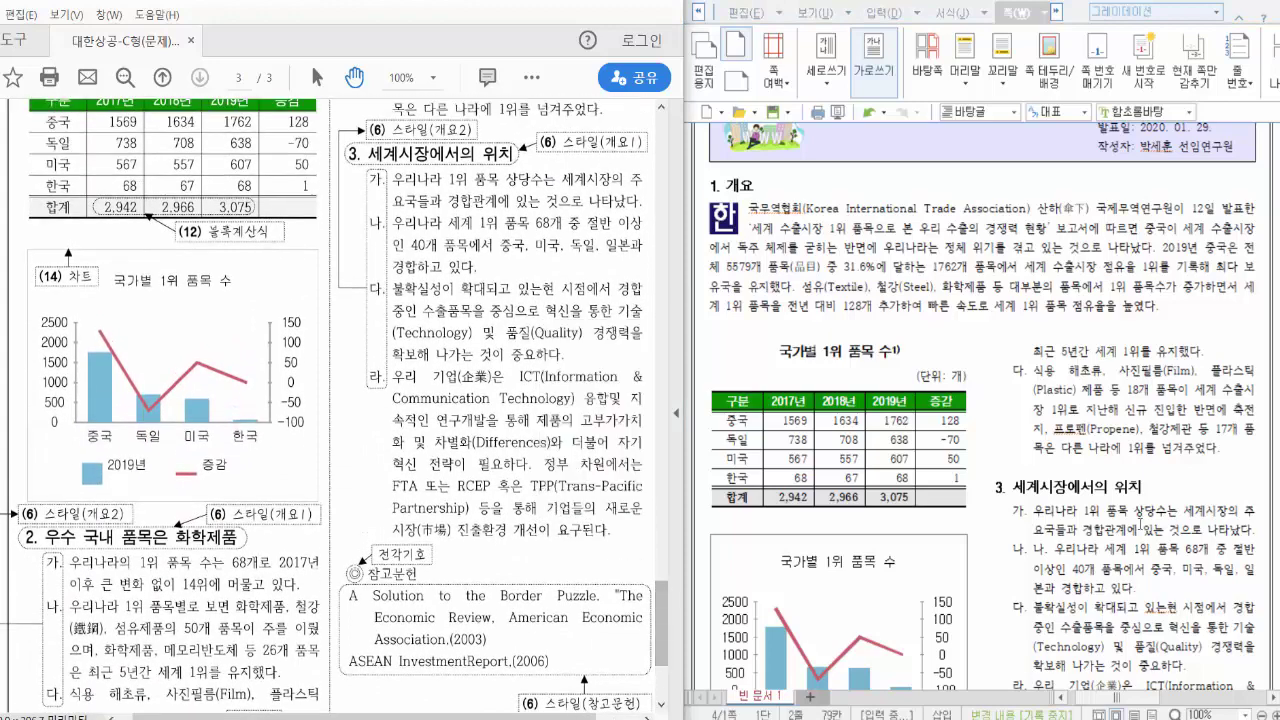
scroll(1137, 519, "down", 3)
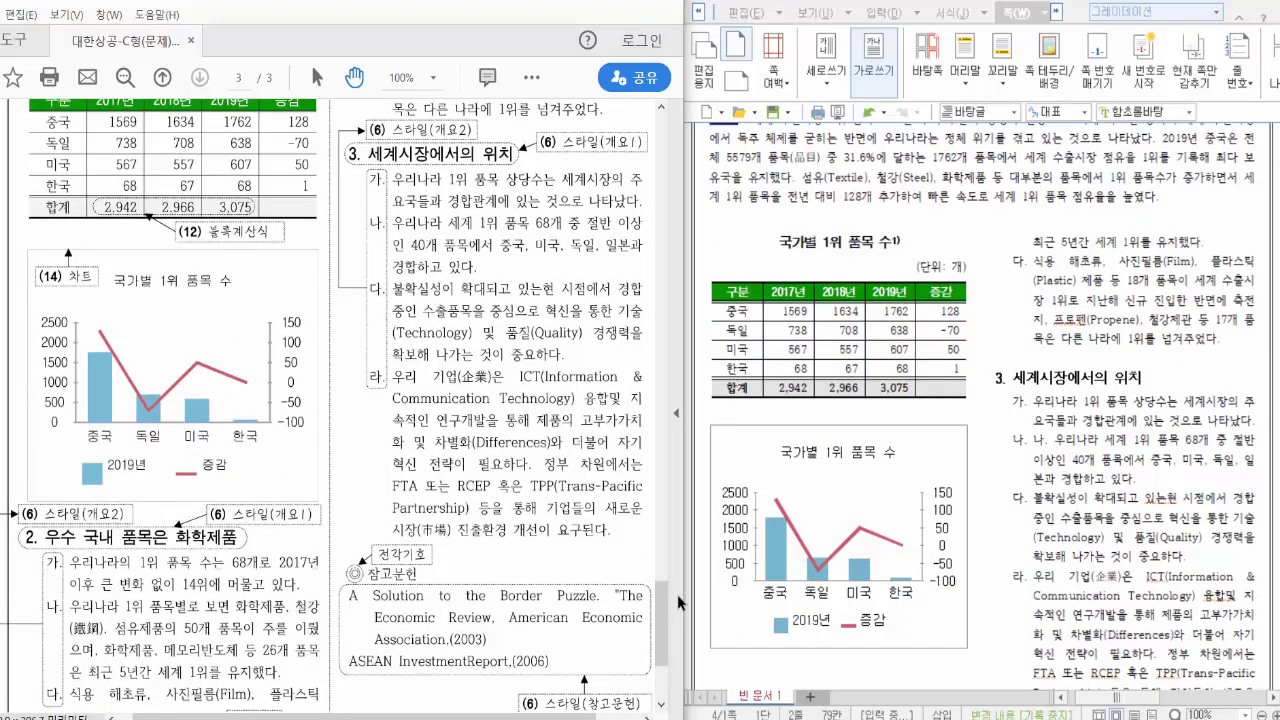
scroll(1046, 436, "down", 3)
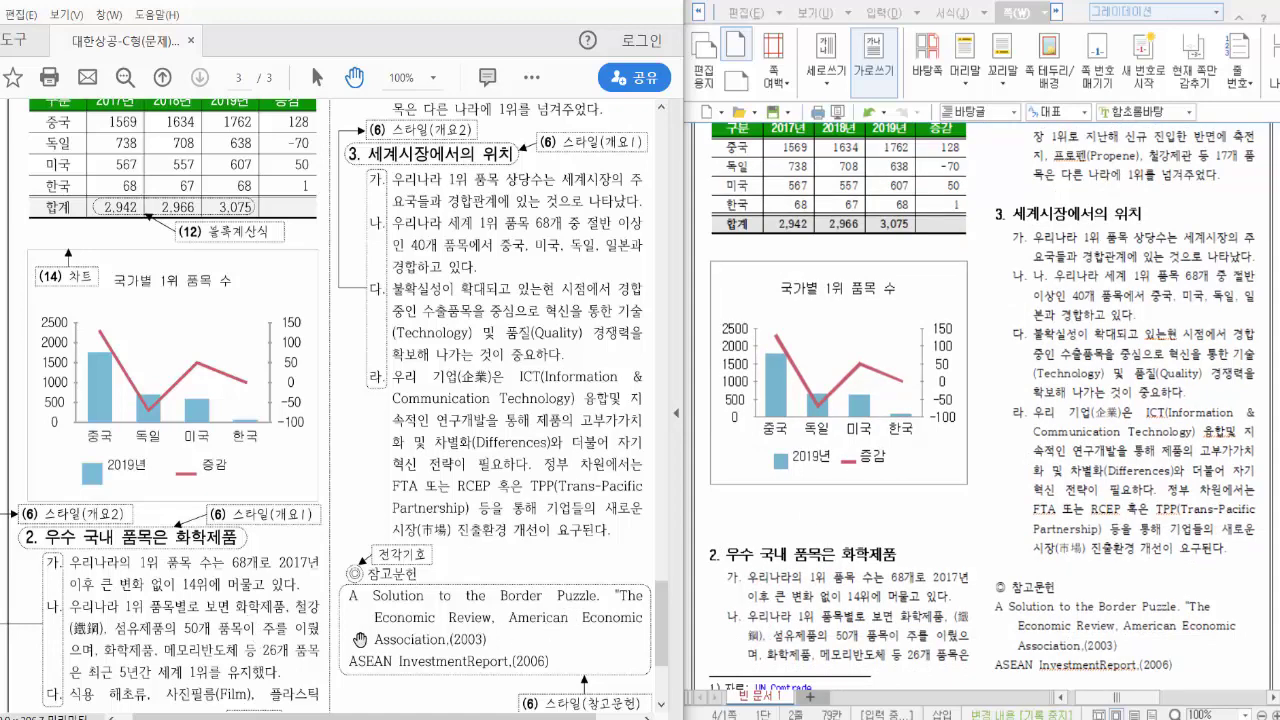
left_click(956, 617)
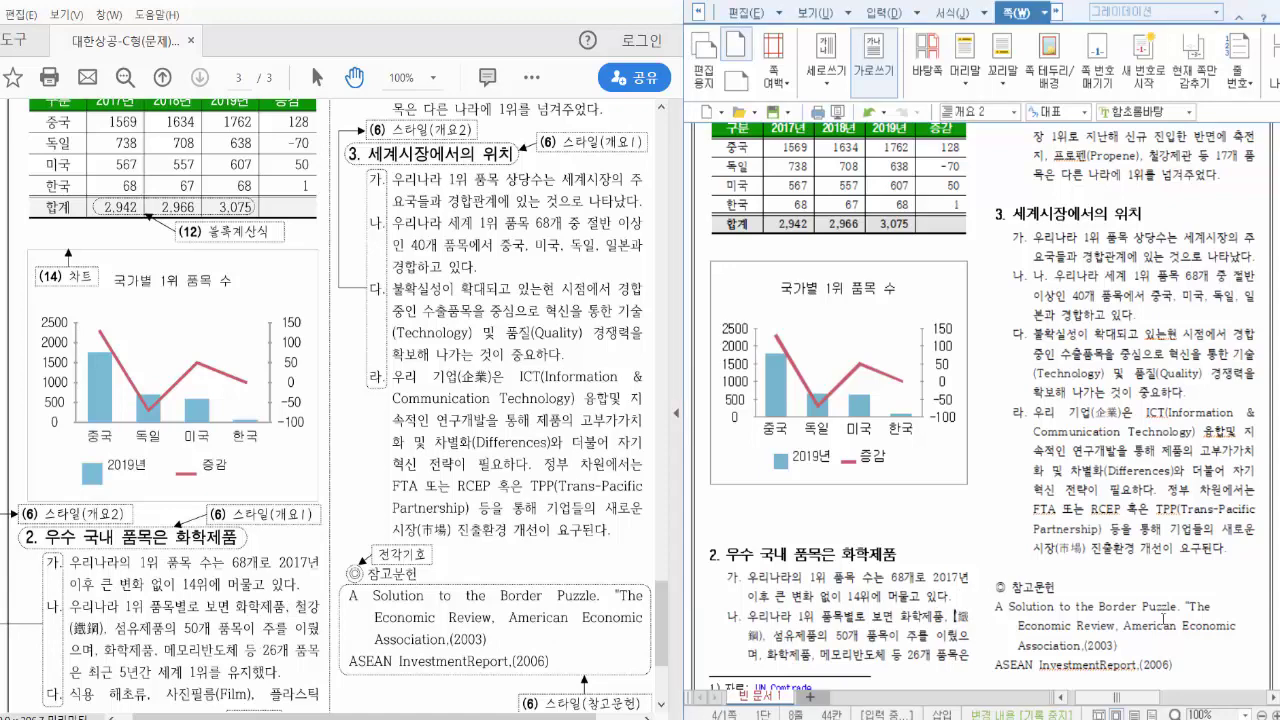
type("철강")
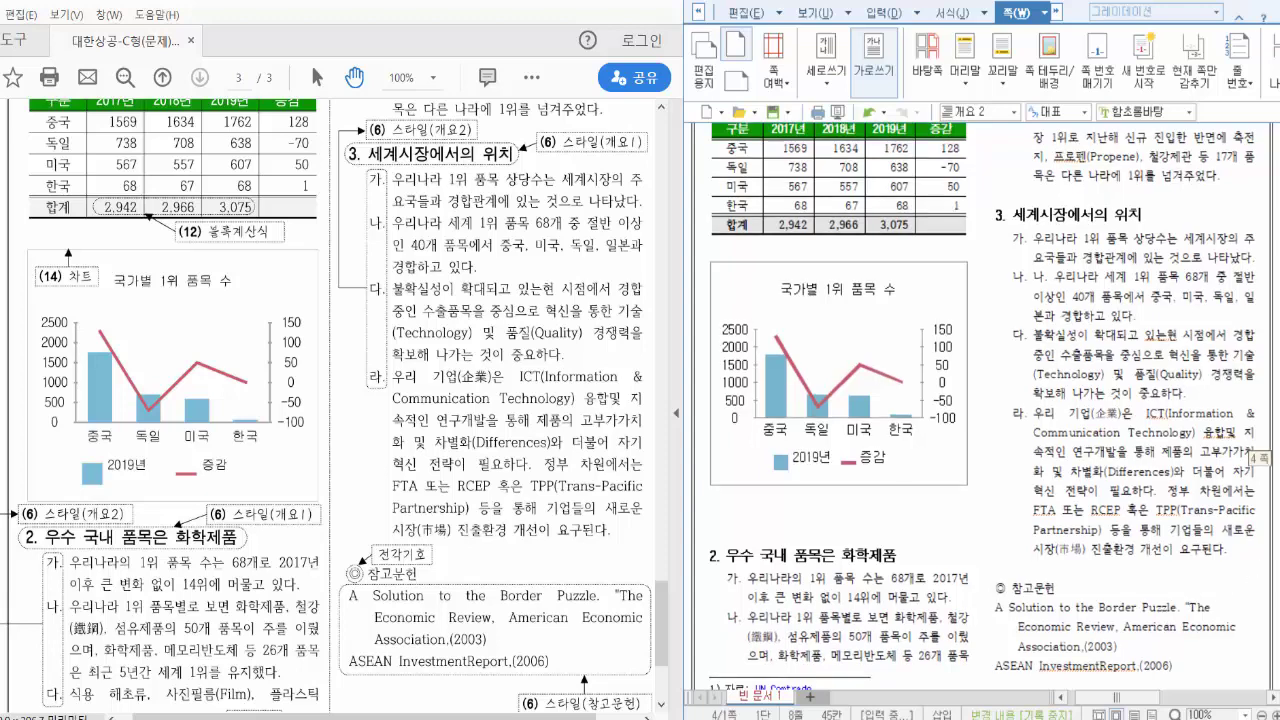
key("Right")
scroll(520, 415, "down", 2)
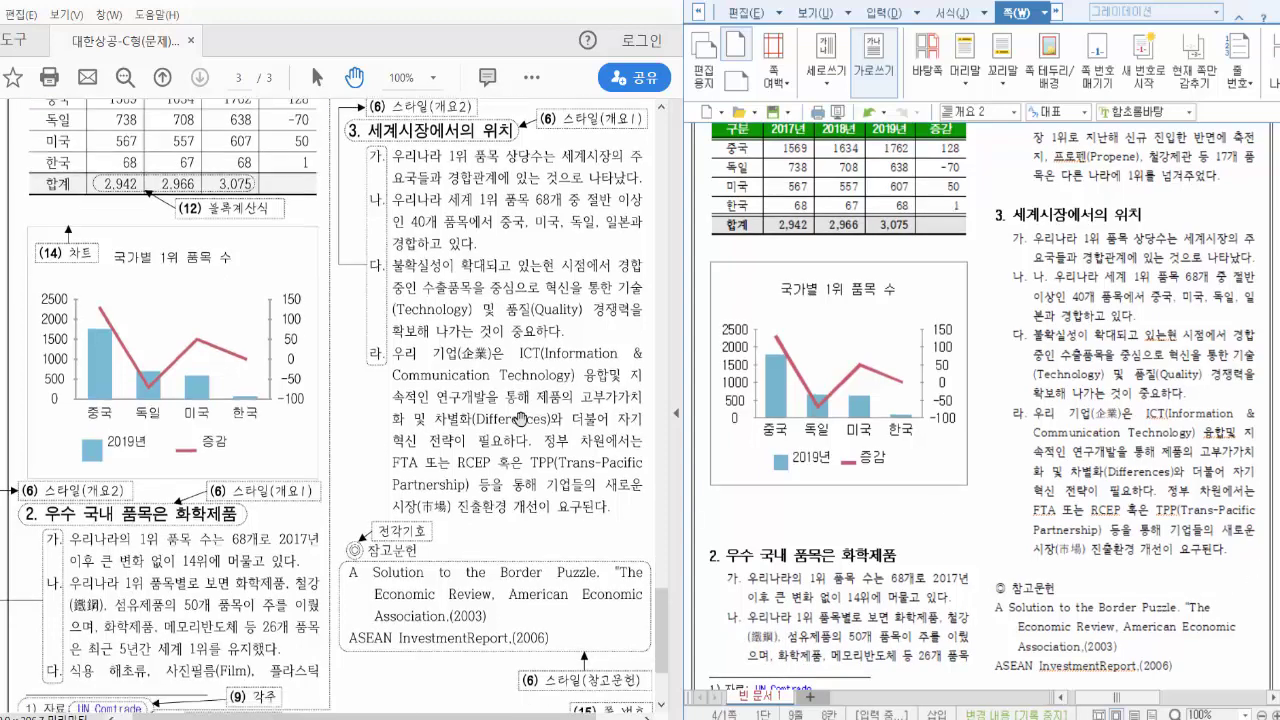
scroll(520, 415, "down", 1)
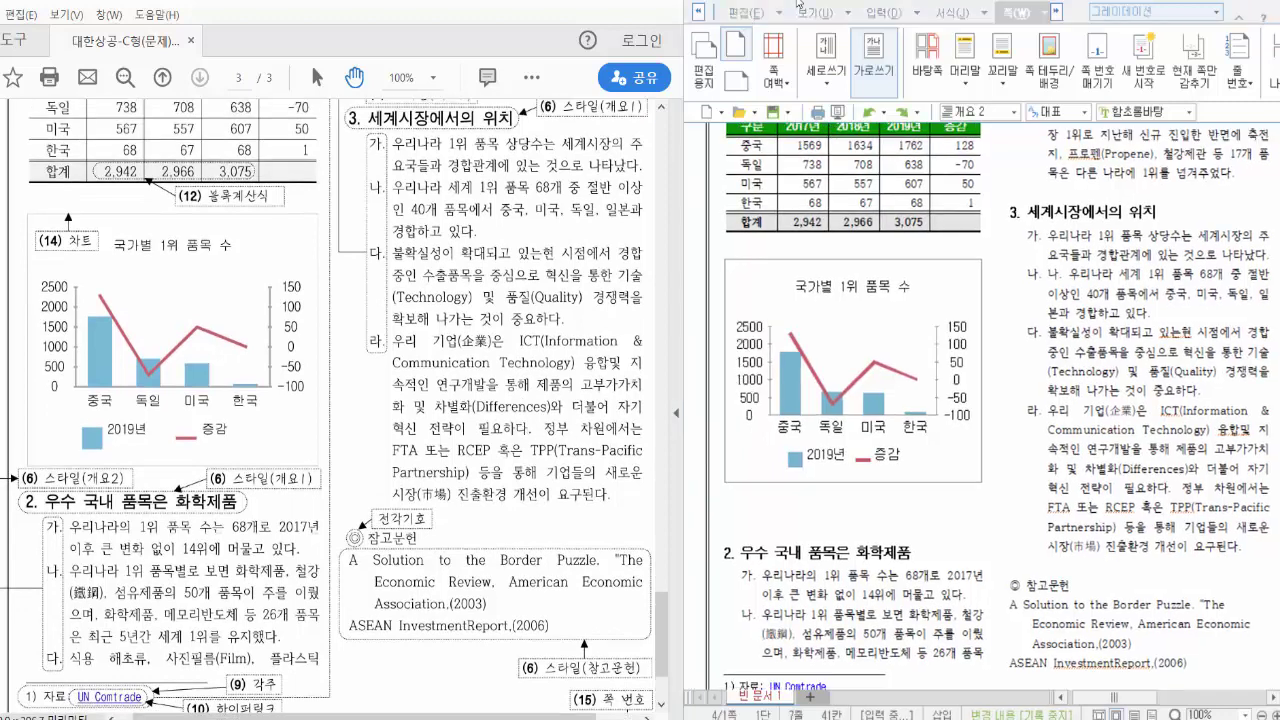
left_click(800, 5)
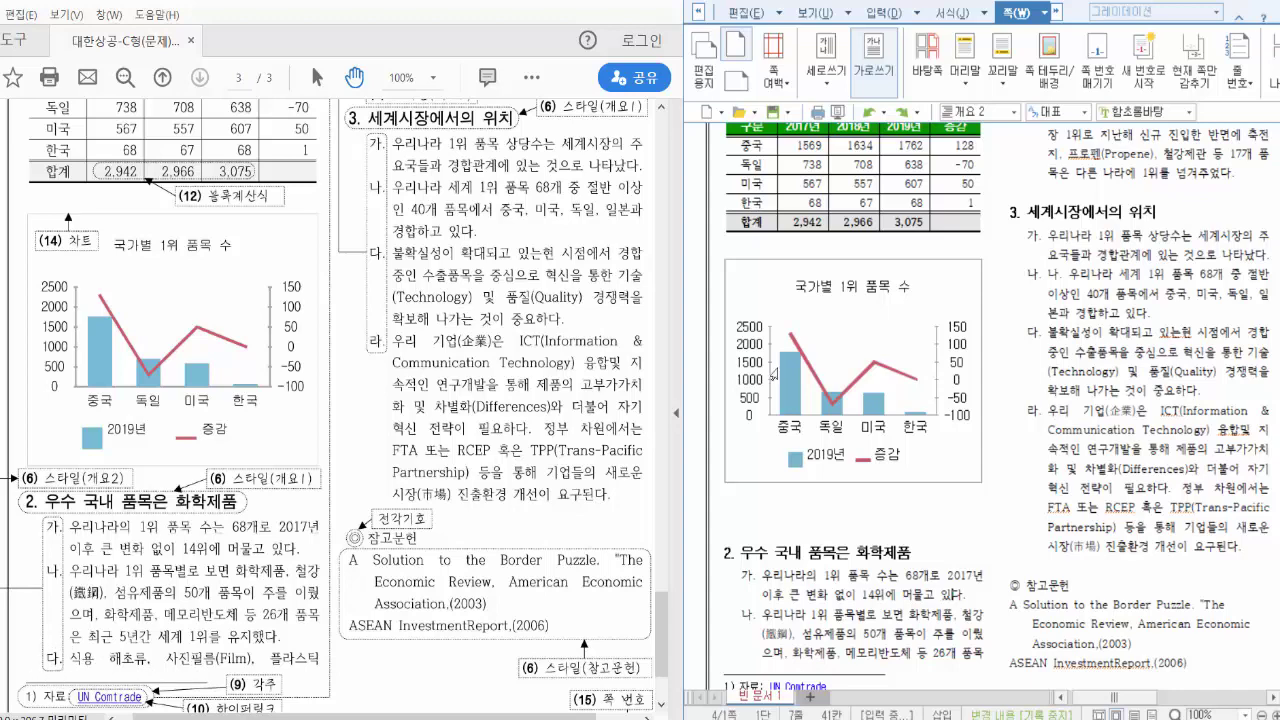
- Cut the 국가별 1위 품목 수 chart and paste it on the empty line directly below the table
scroll(1000, 400, "up", 3)
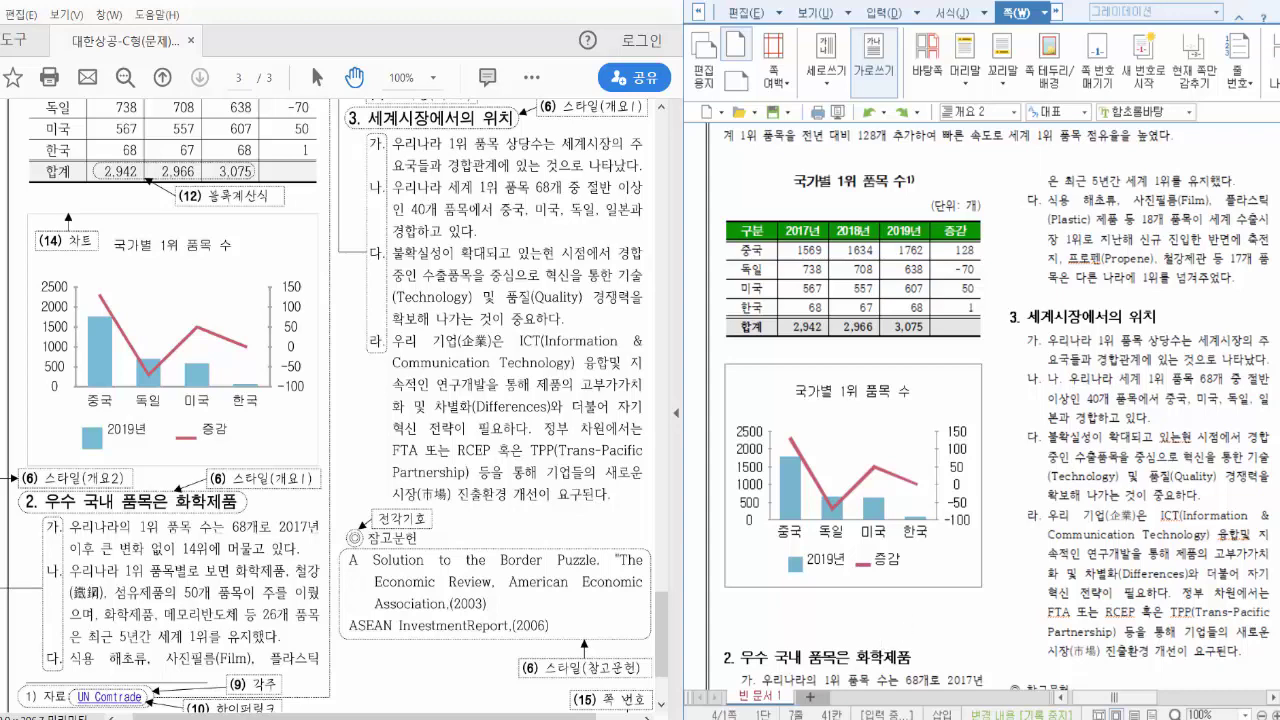
scroll(998, 410, "down", 3)
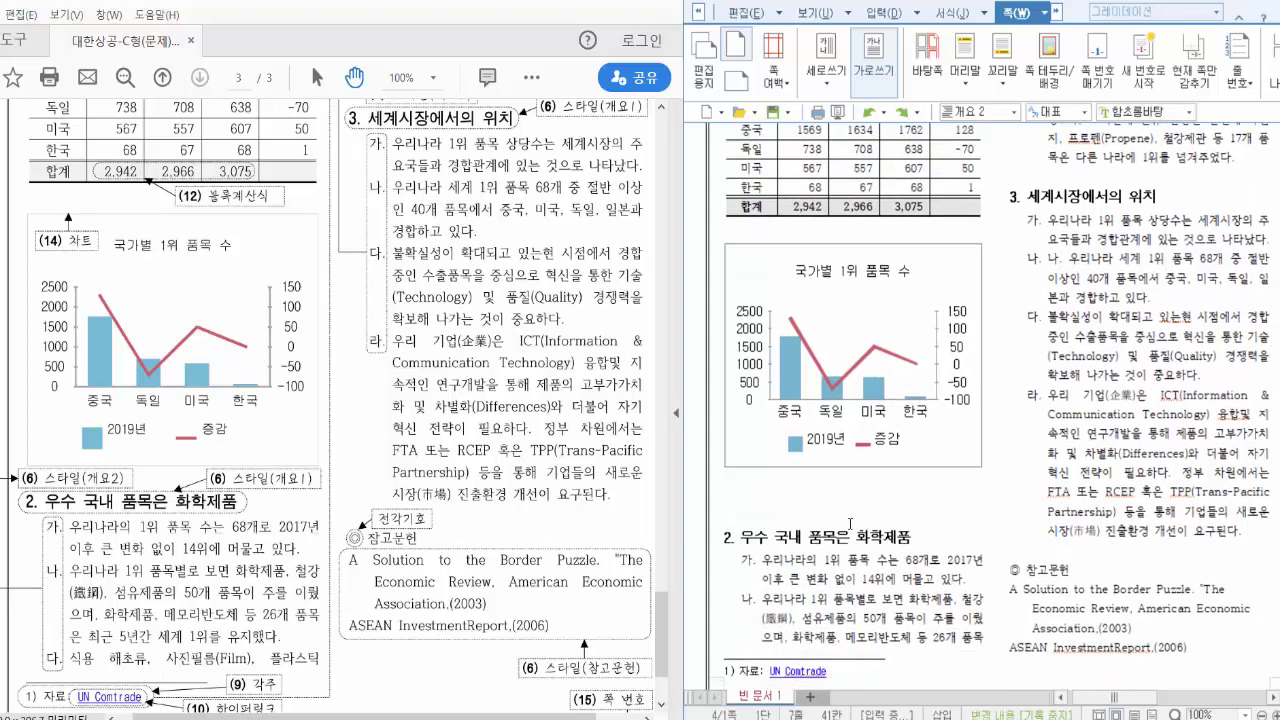
left_click(792, 237)
scroll(805, 265, "up", 3)
left_click(819, 335)
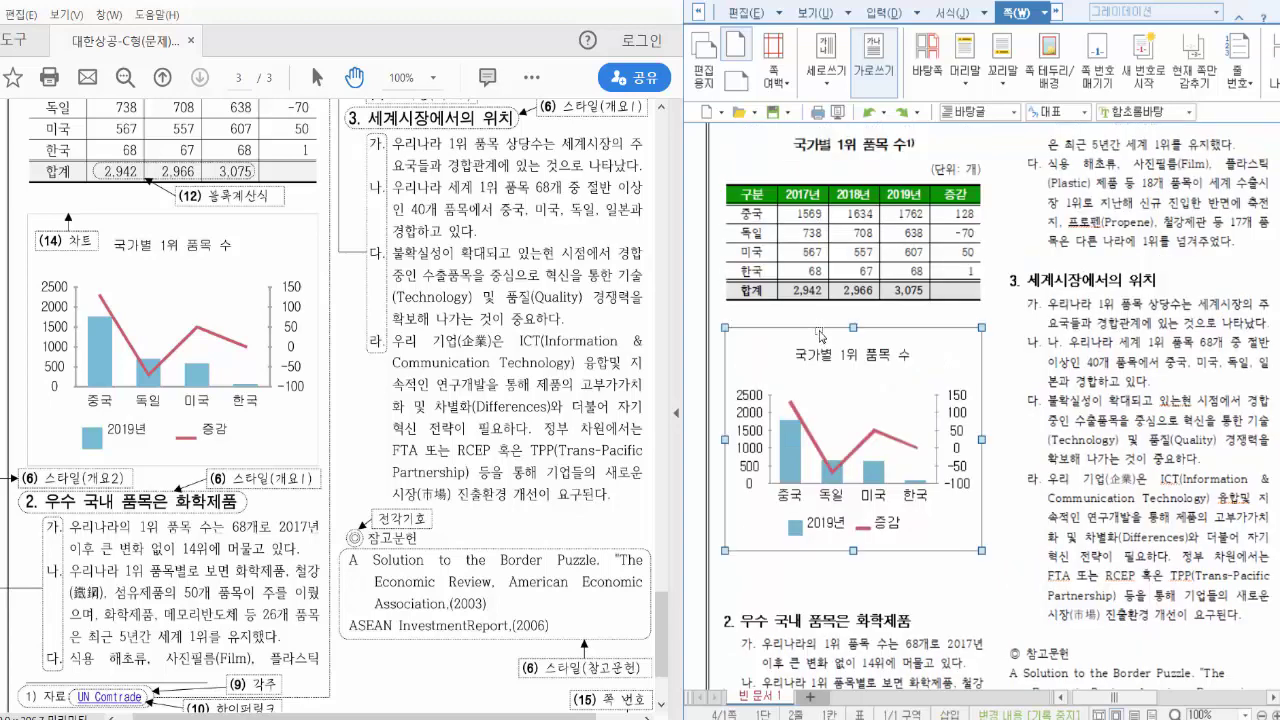
right_click(819, 332)
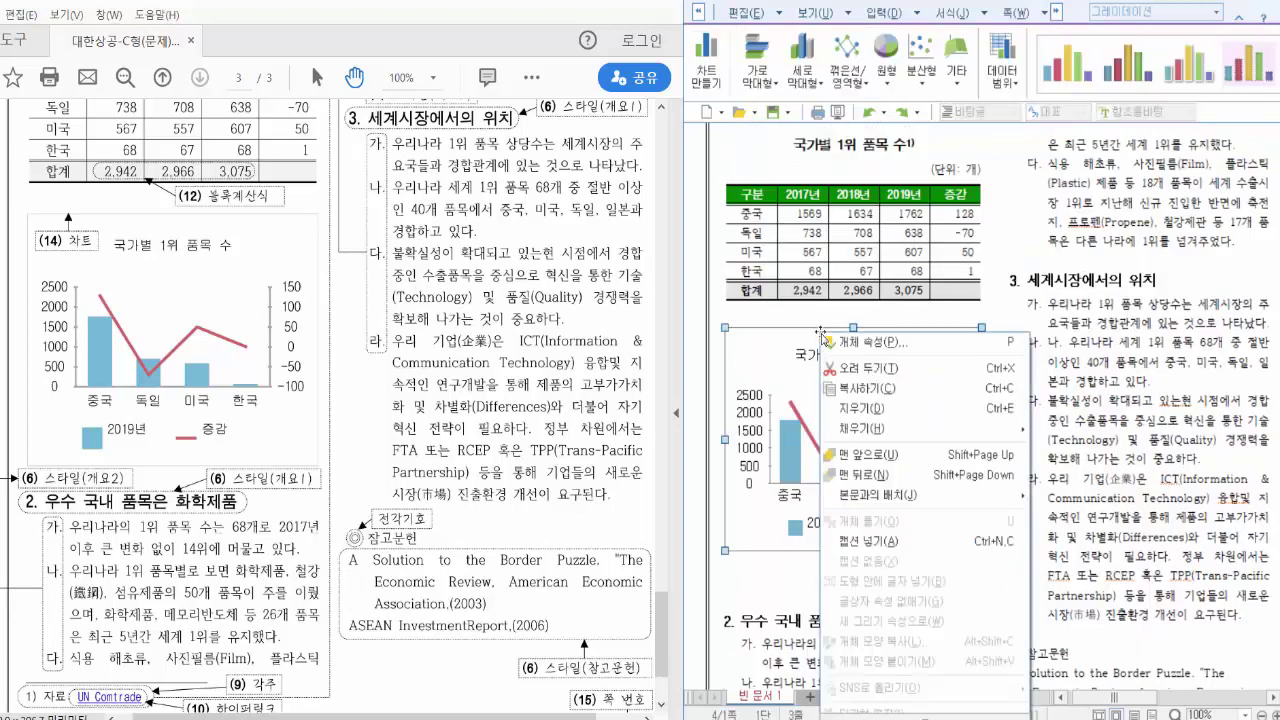
left_click(859, 370)
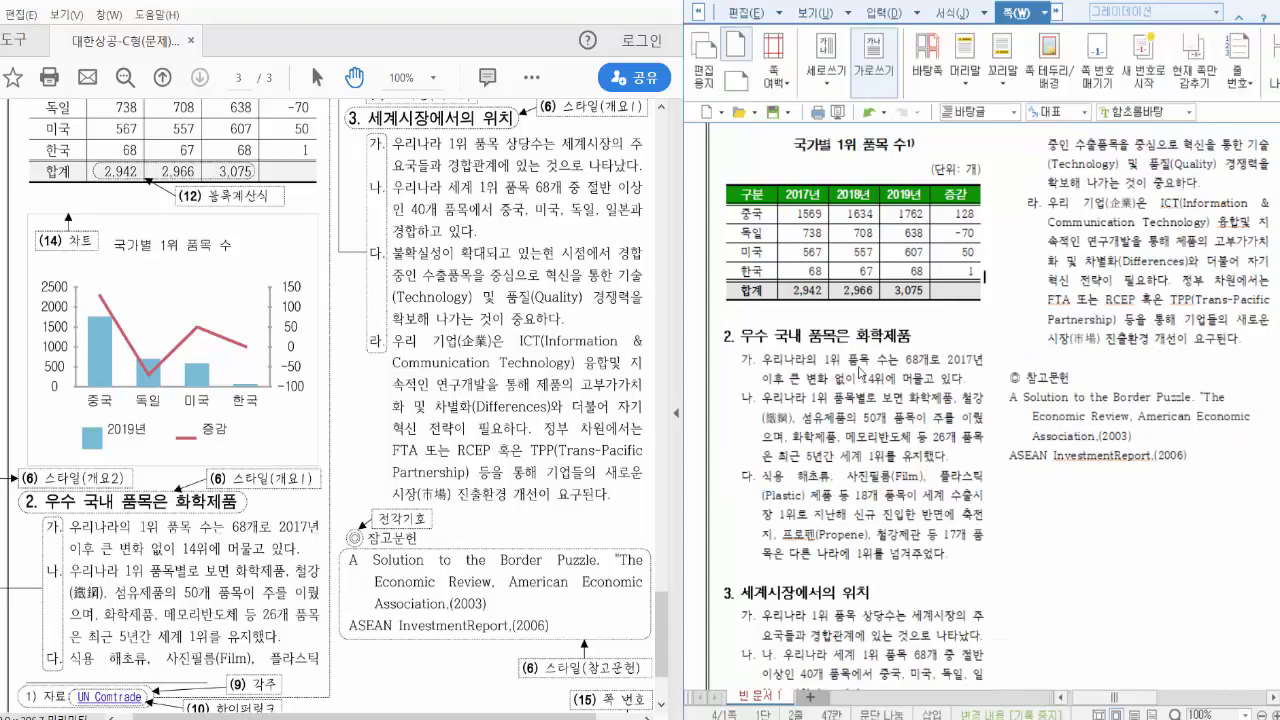
left_click(753, 321)
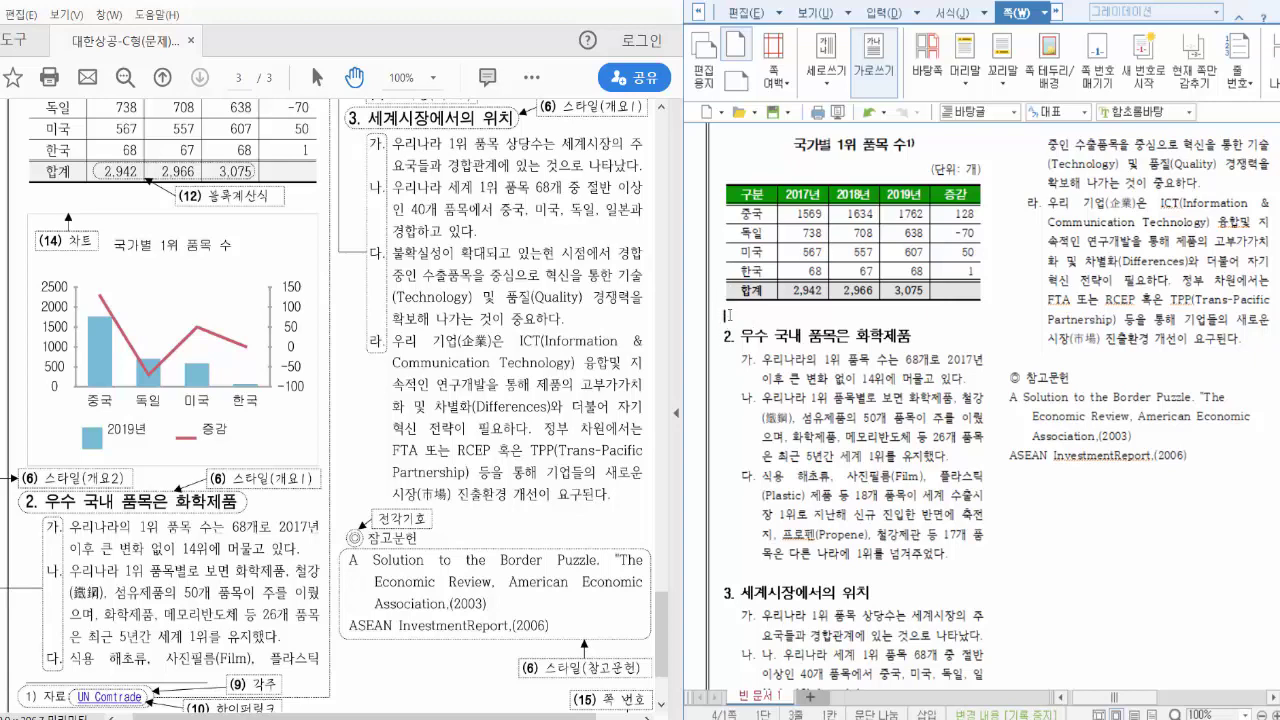
right_click(727, 318)
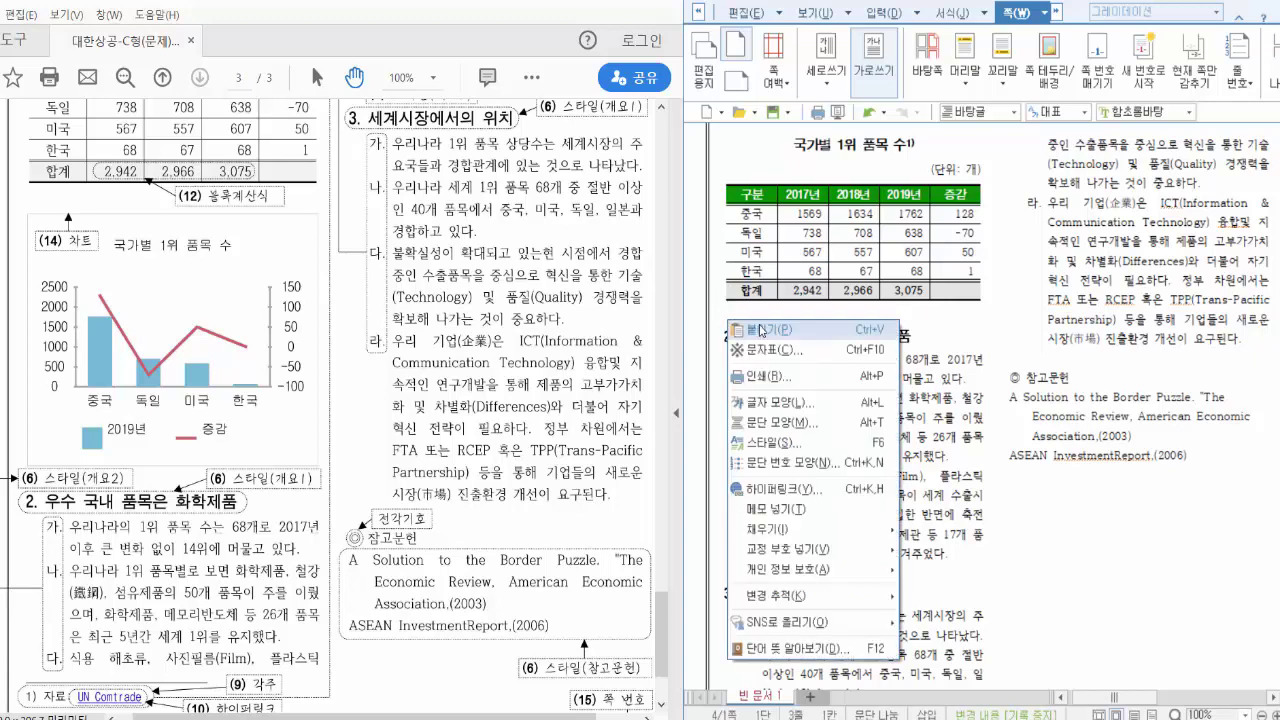
left_click(760, 330)
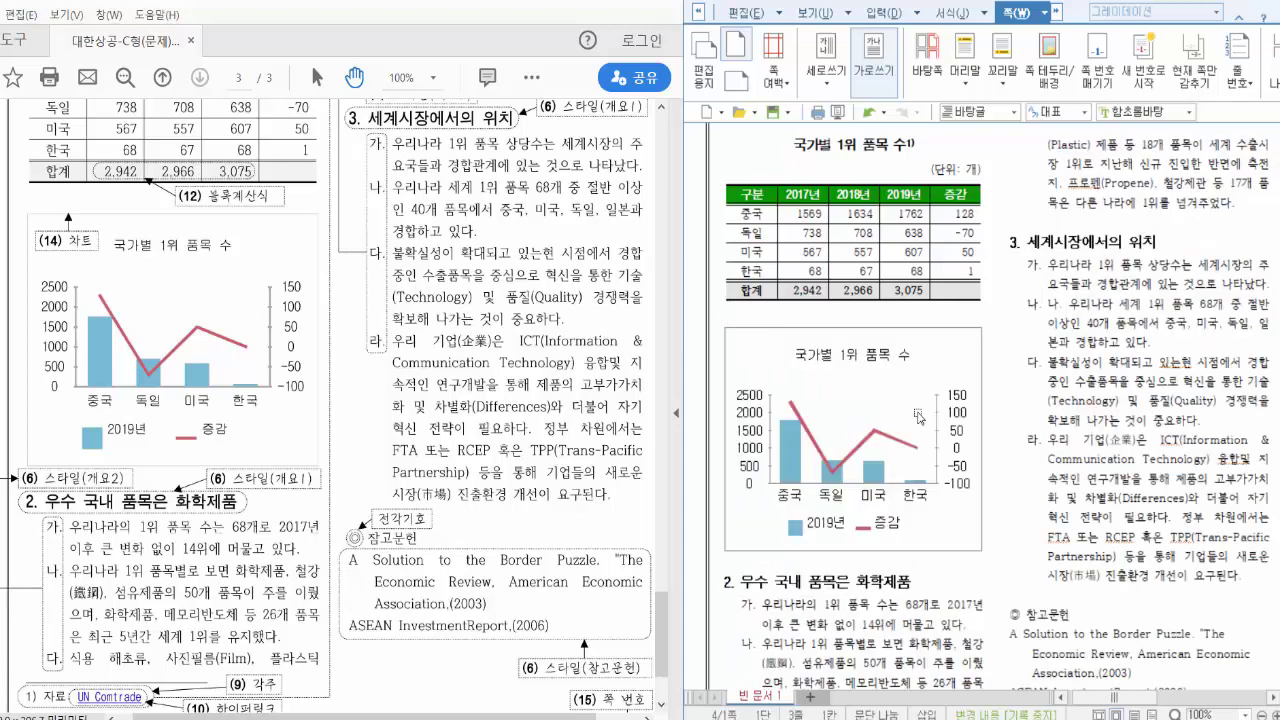
- Compare the line breaks, column layout and chart placement of the whole page with the exam sheet's sample page
scroll(992, 479, "down", 1)
scroll(992, 479, "down", 2)
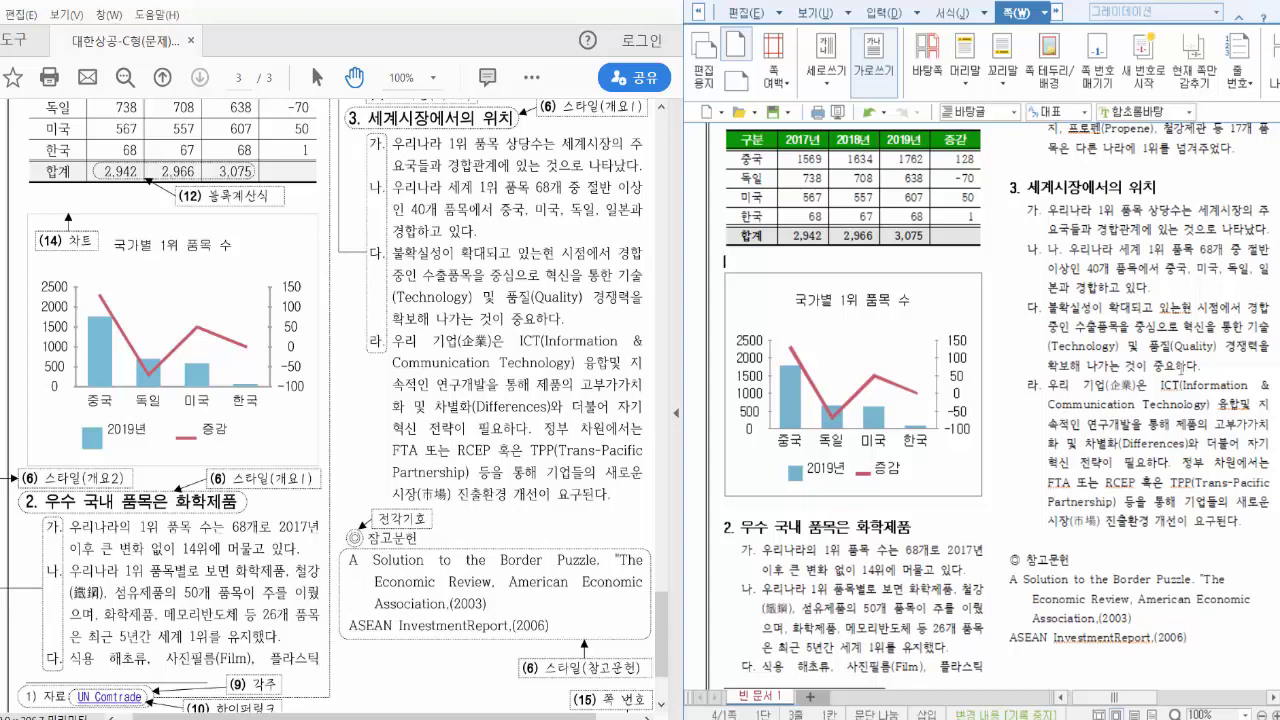
scroll(960, 440, "up", 3)
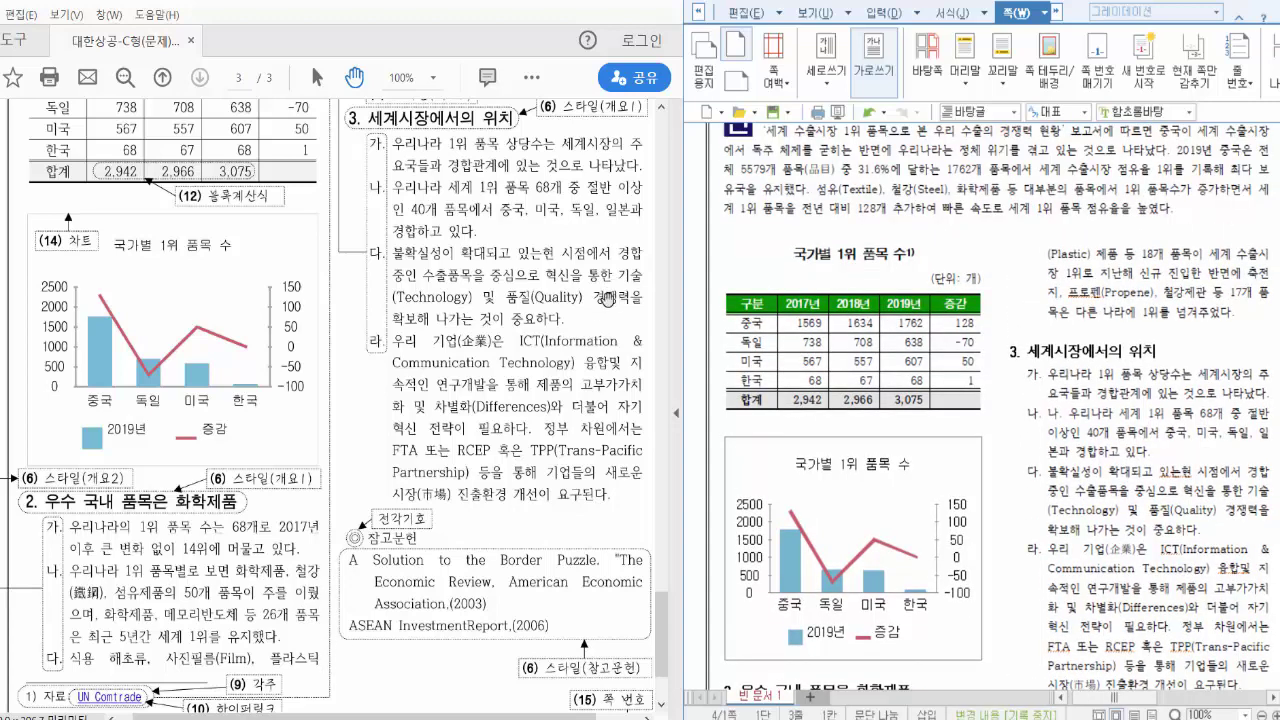
scroll(612, 288, "up", 3)
scroll(608, 299, "up", 1)
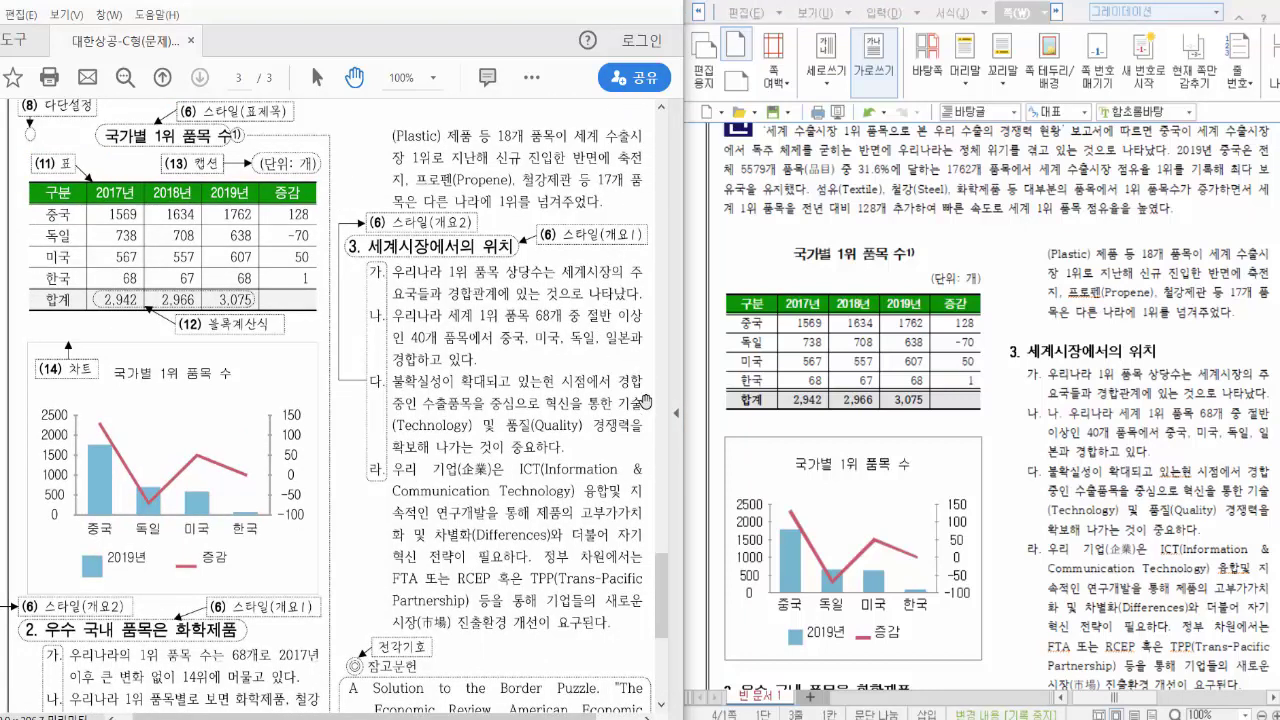
scroll(644, 444, "down", 1)
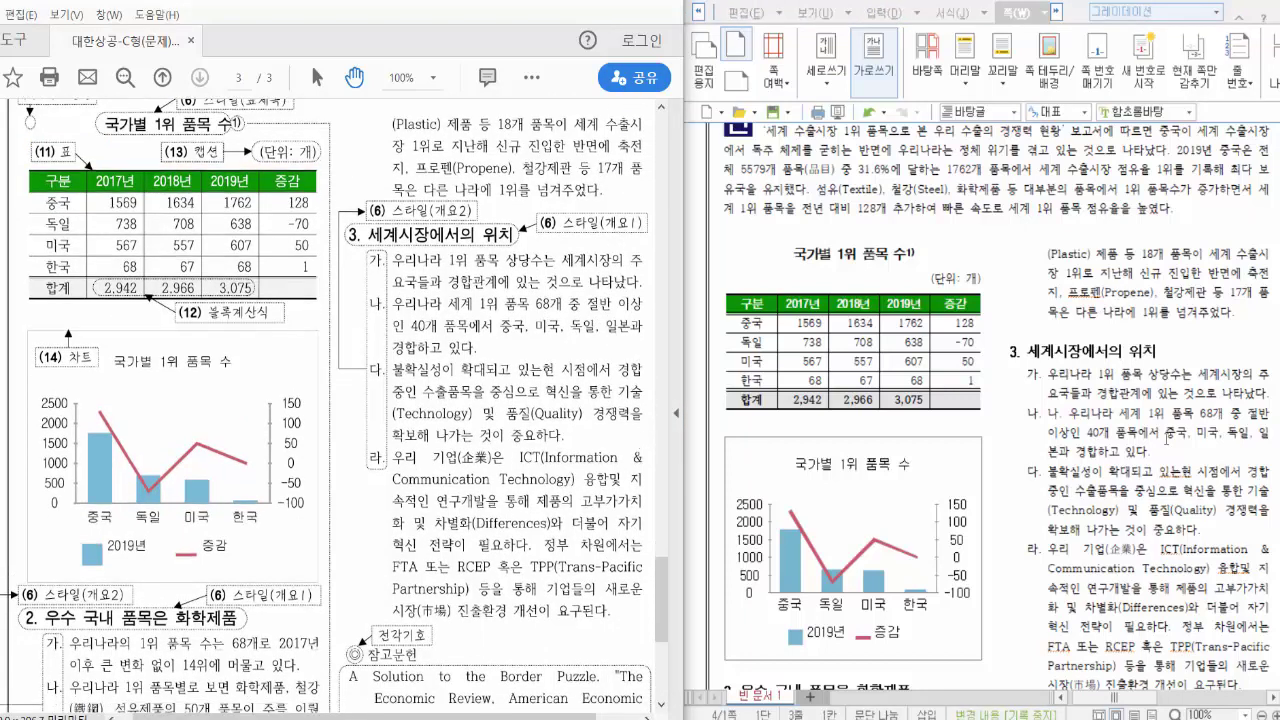
scroll(1167, 439, "down", 3)
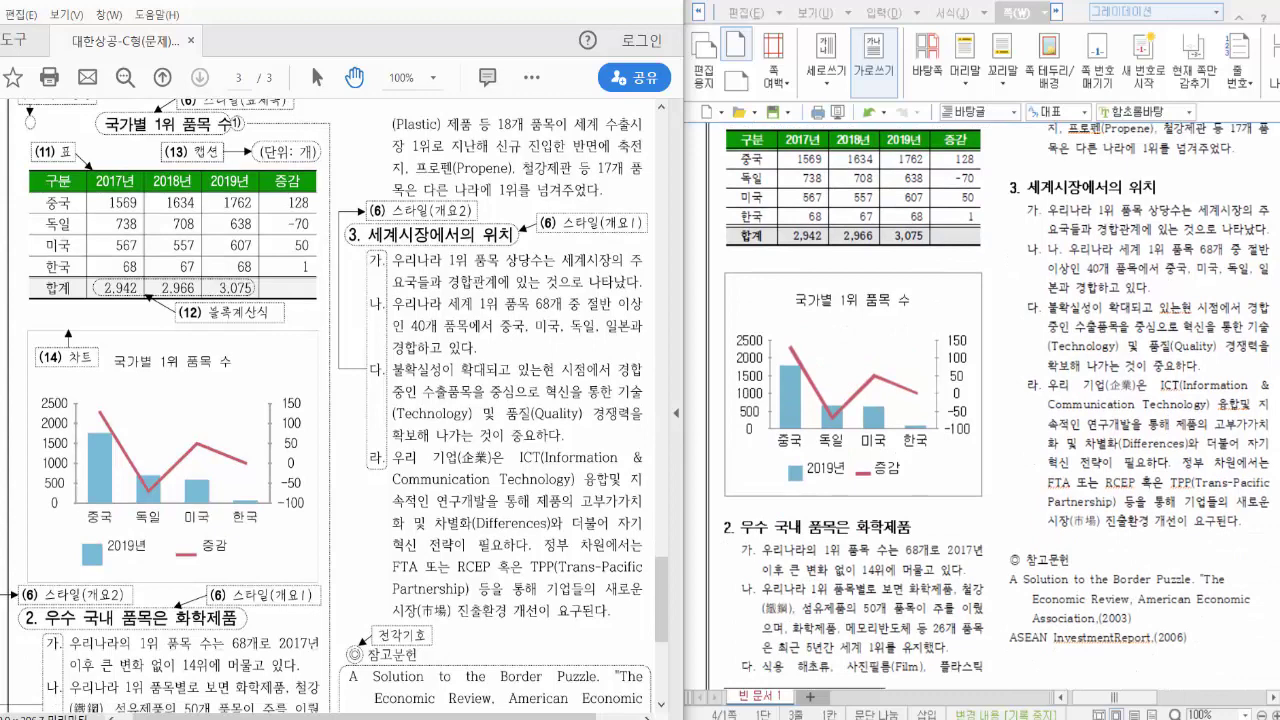
scroll(945, 264, "up", 1)
scroll(955, 260, "up", 3)
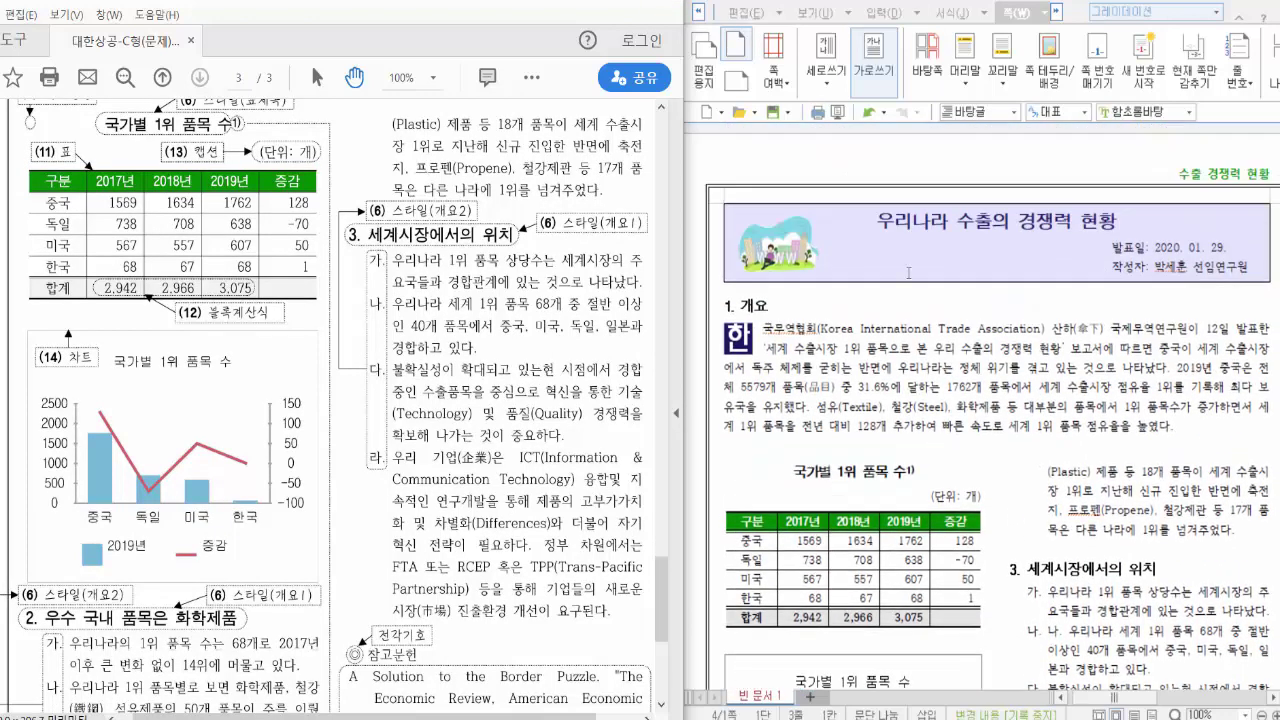
scroll(1090, 183, "down", 2)
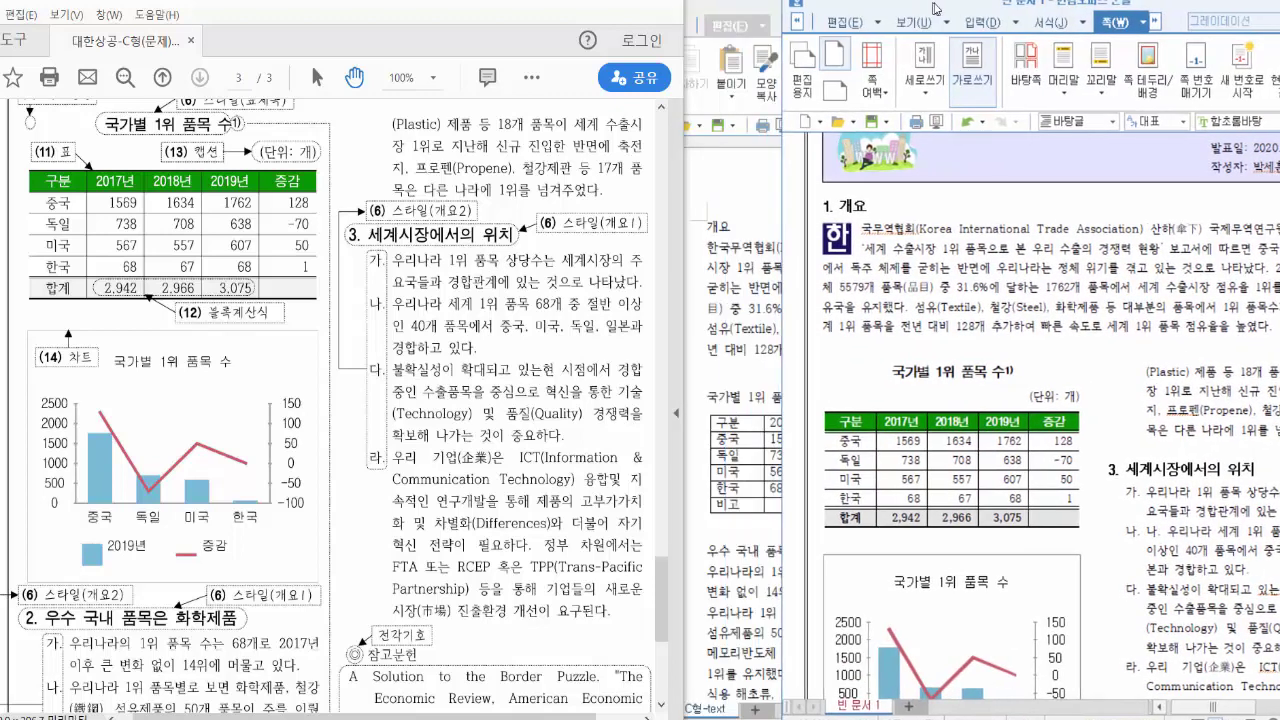
- Switch to the C형-text.hwp document, move its window beside the exam sheet, and inspect the blank lines around the table title and table
key("alt+Tab")
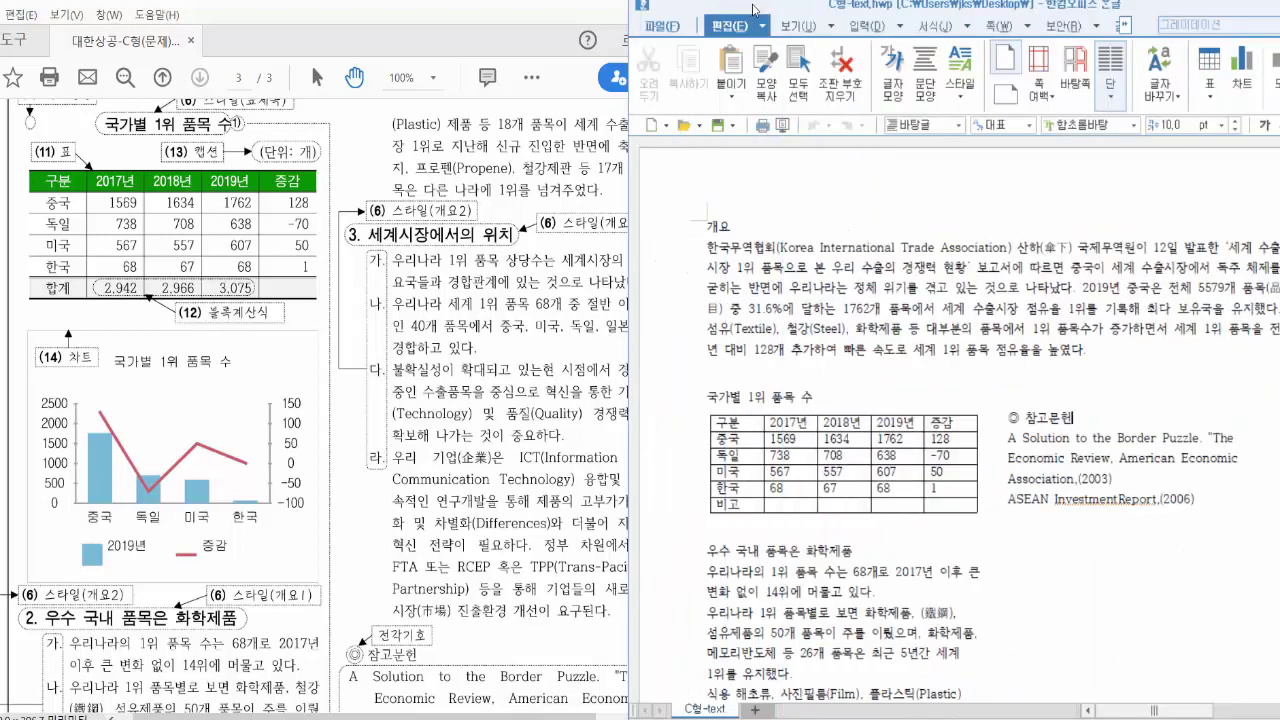
left_click_drag(752, 8, 686, 3)
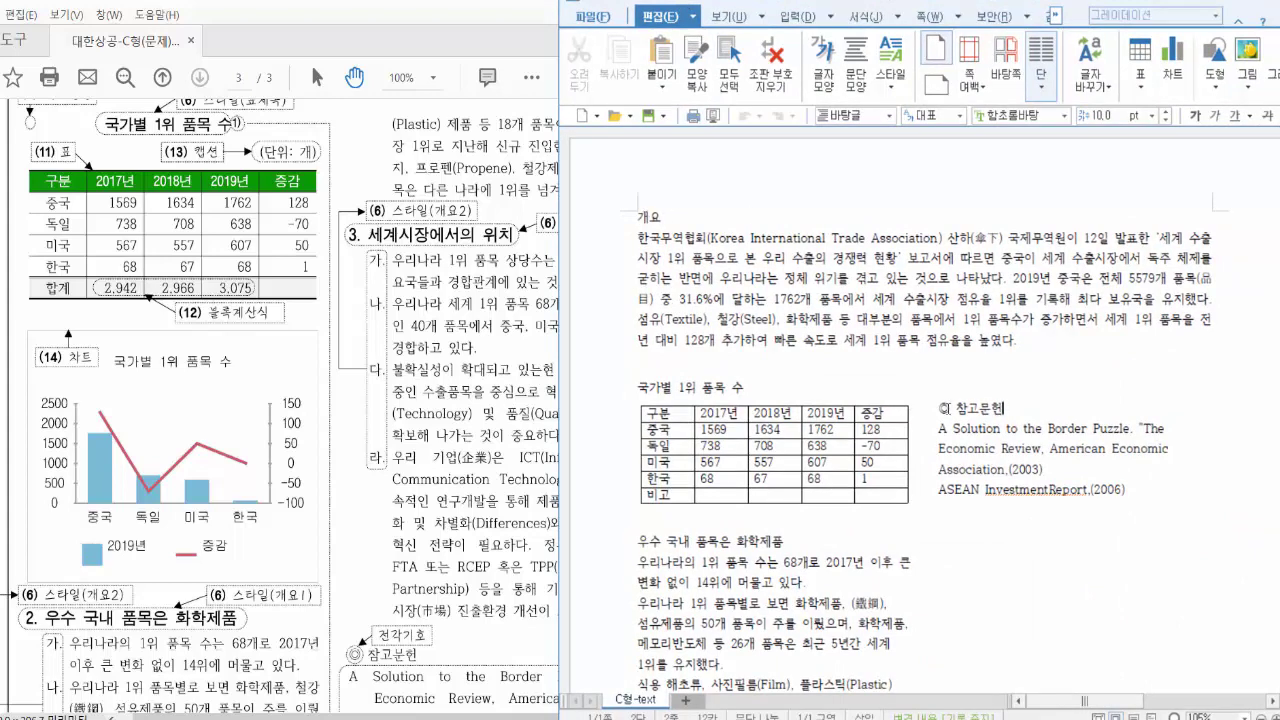
scroll(943, 430, "down", 3)
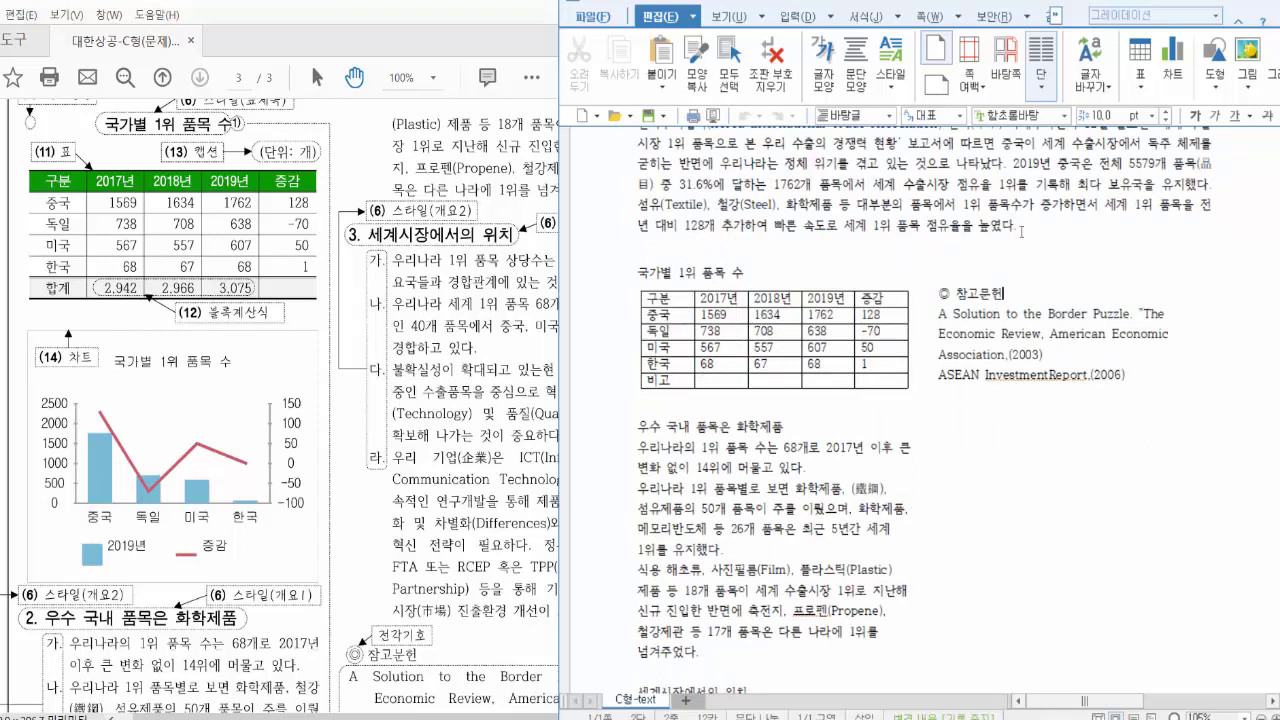
left_click(704, 246)
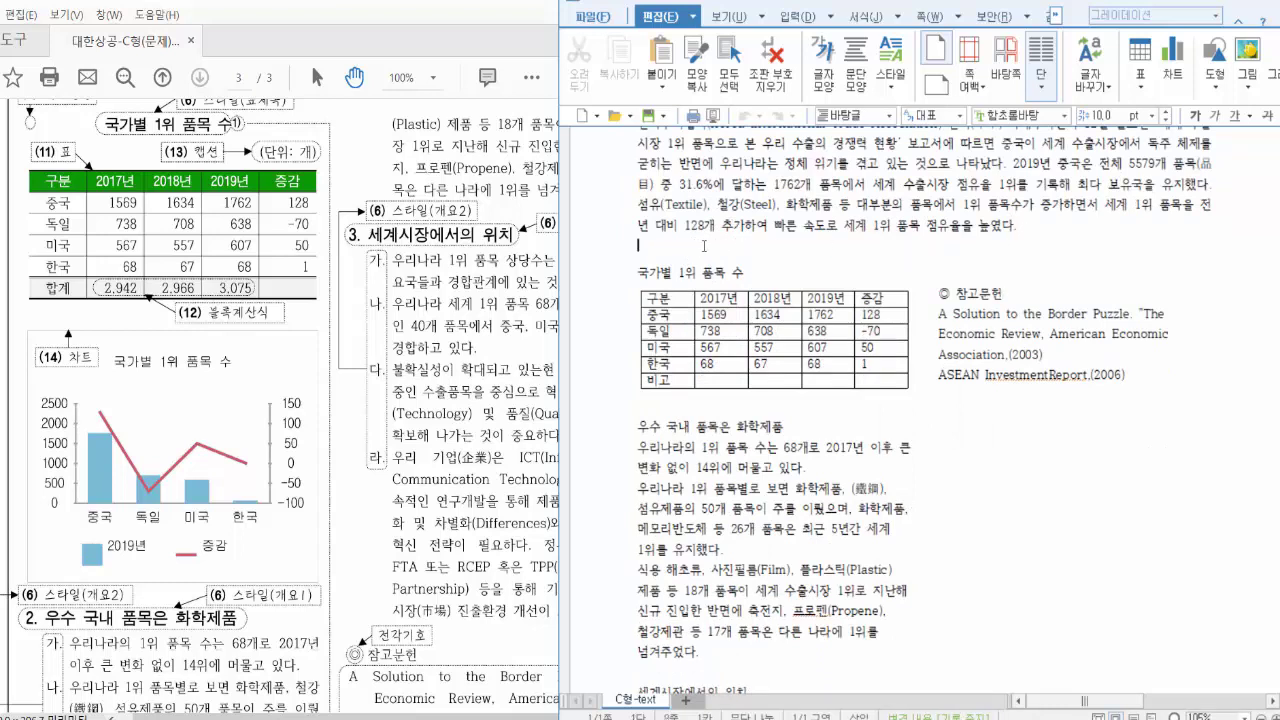
left_click(634, 270)
left_click(650, 405)
- Review the blank lines and paragraph spacing through the remaining sections of the C형-text source document and back at the table
scroll(726, 580, "down", 1)
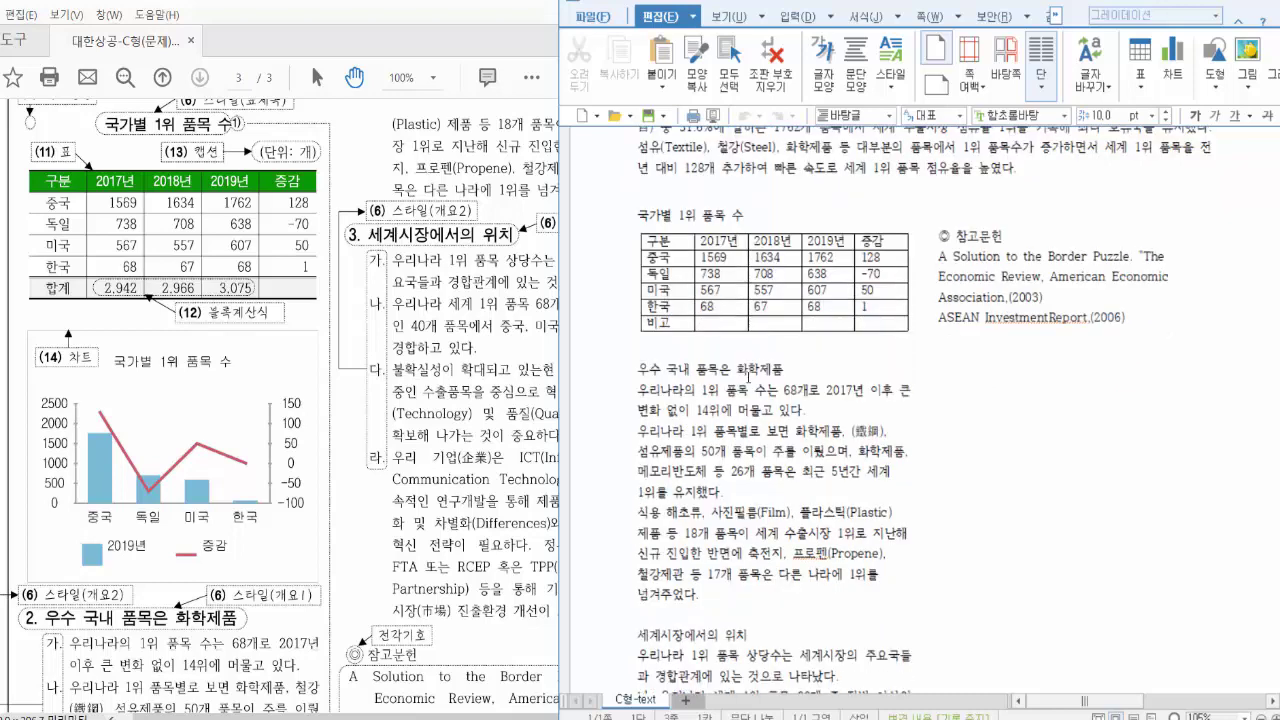
scroll(711, 557, "down", 3)
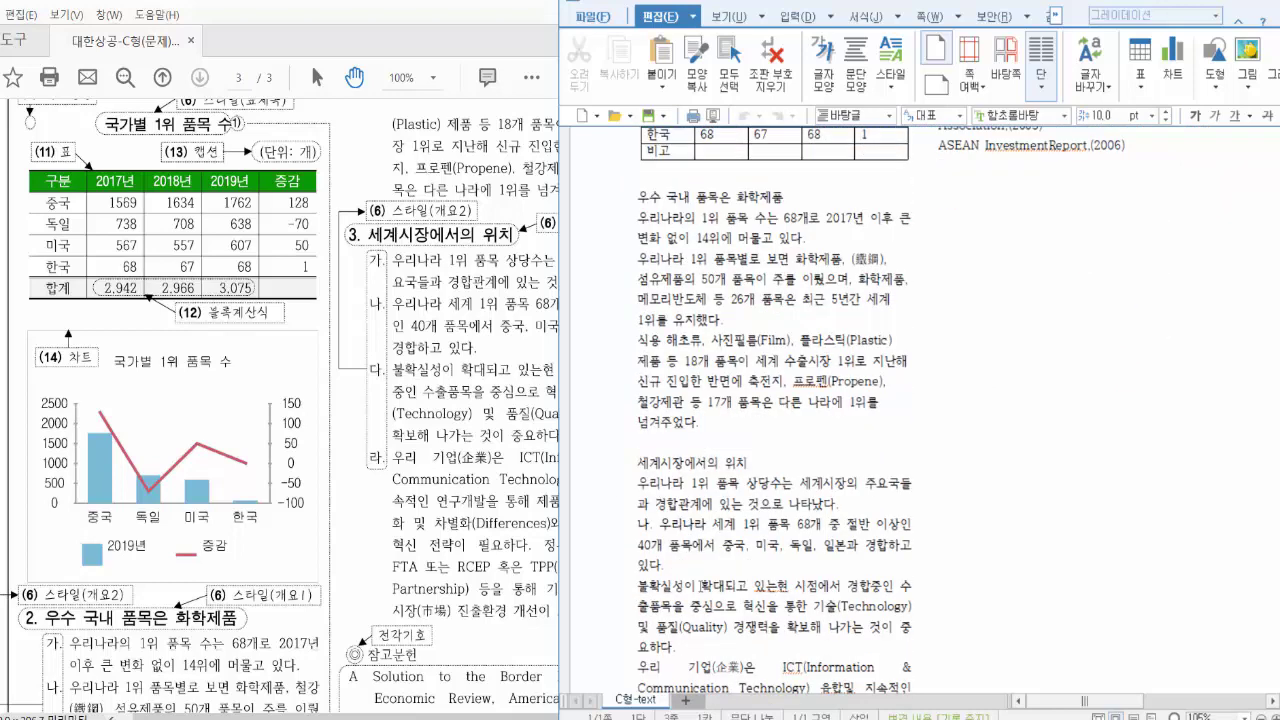
scroll(703, 580, "down", 3)
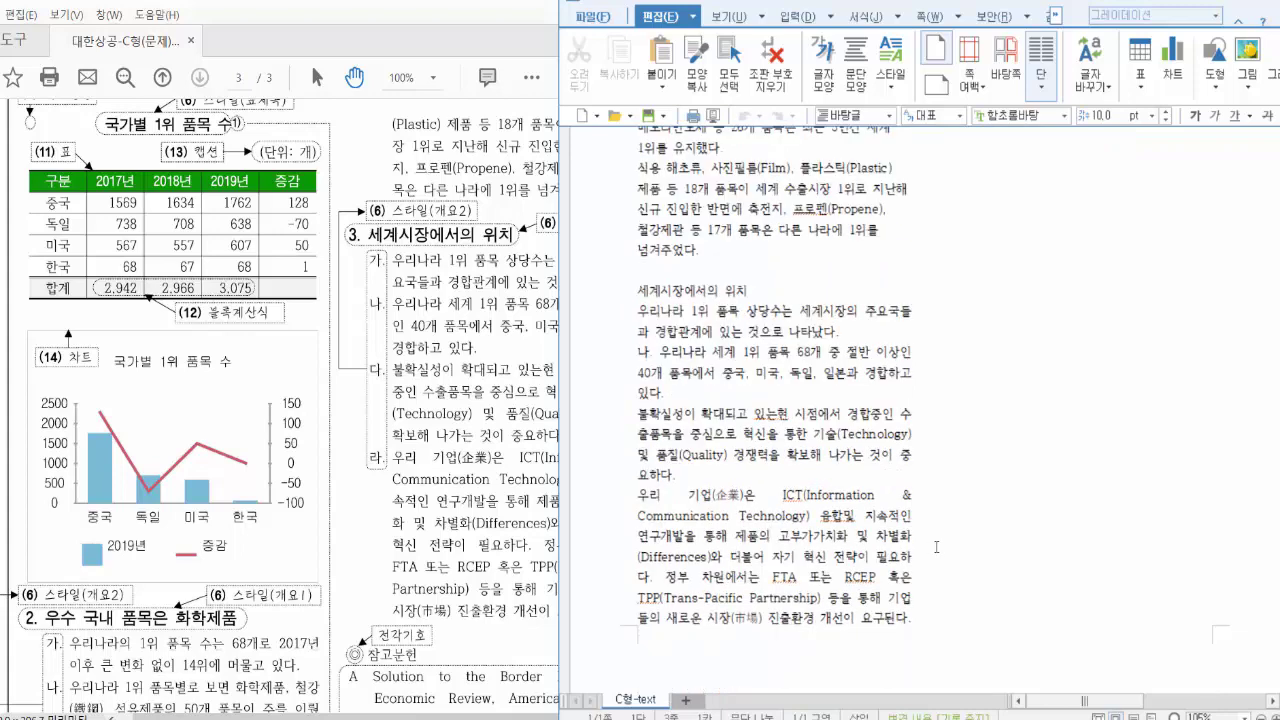
scroll(936, 547, "up", 9)
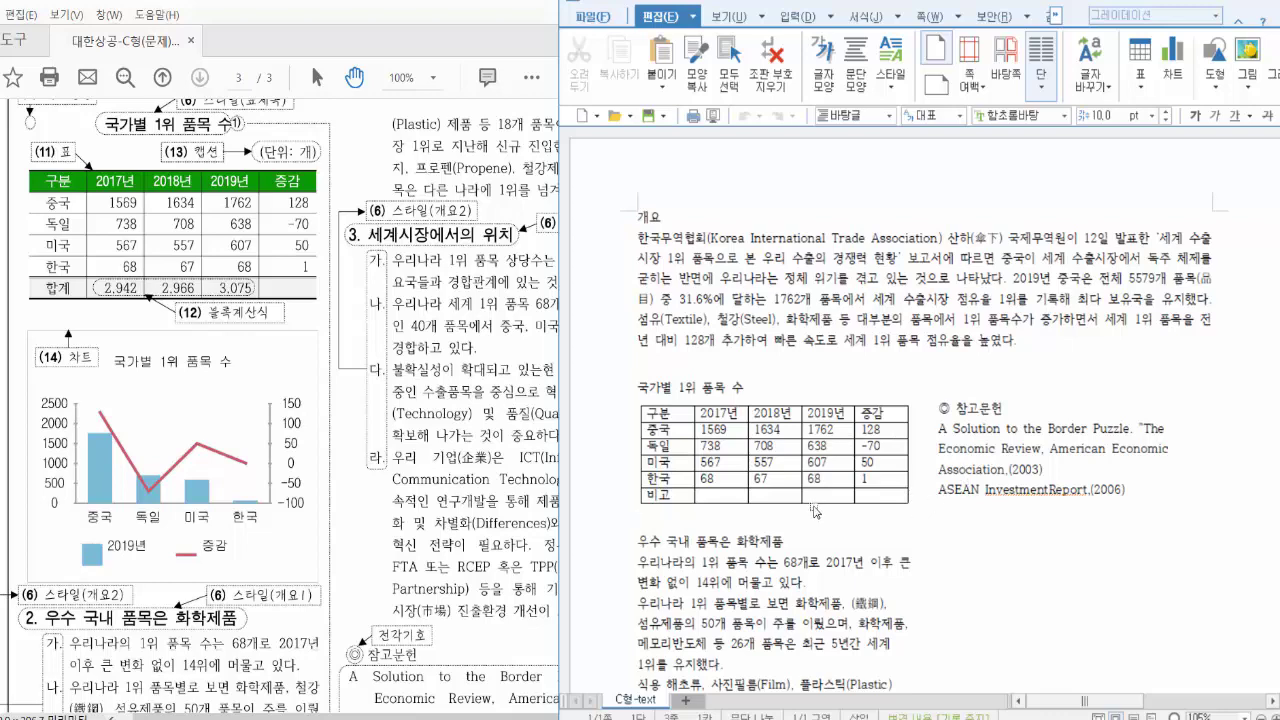
scroll(810, 512, "down", 1)
scroll(810, 512, "down", 1)
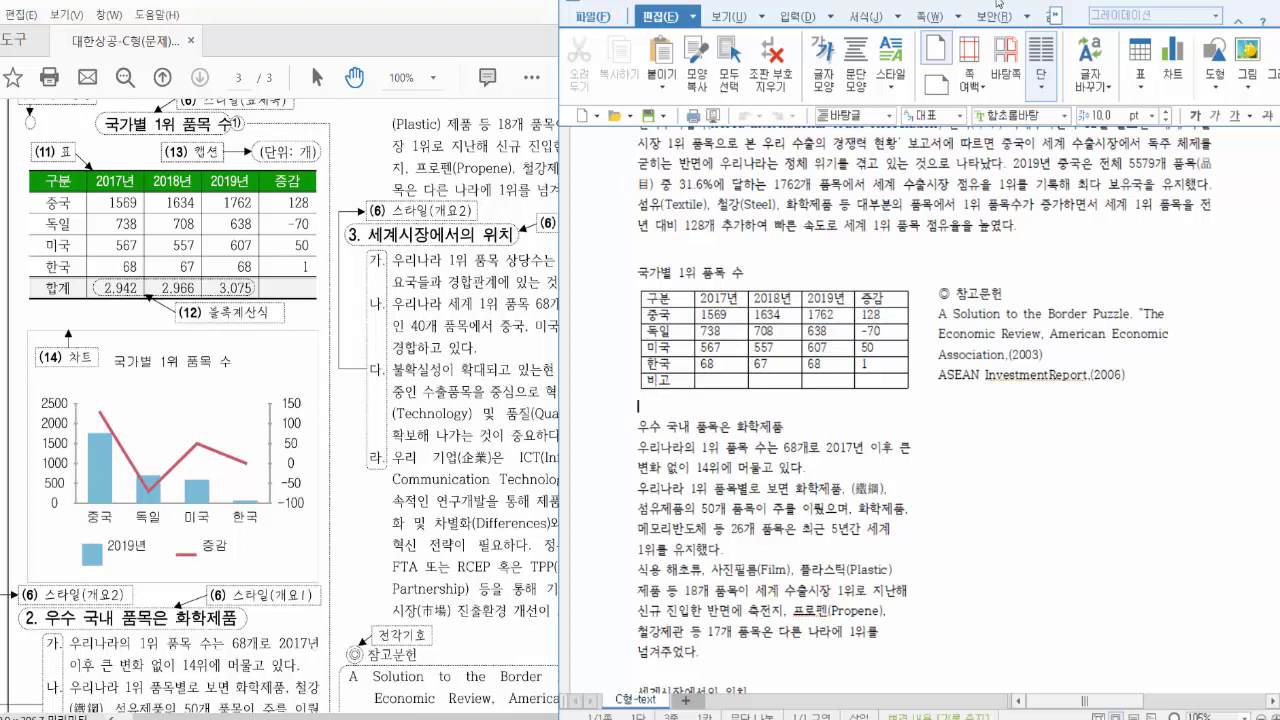
- Move the C형-text.hwp window aside, switch to 빈 문서 1, and select its table cells from the header through the 한국 row
left_click_drag(997, 3, 803, 11)
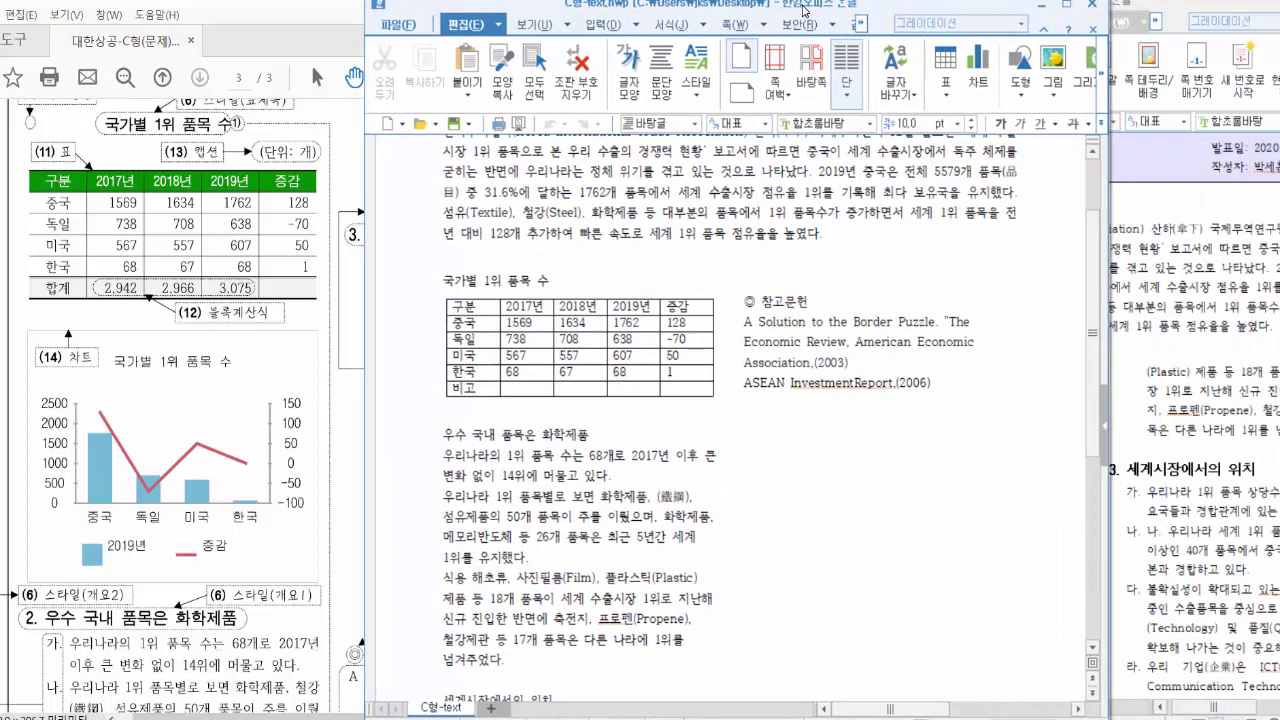
left_click(1166, 8)
scroll(862, 313, "down", 2)
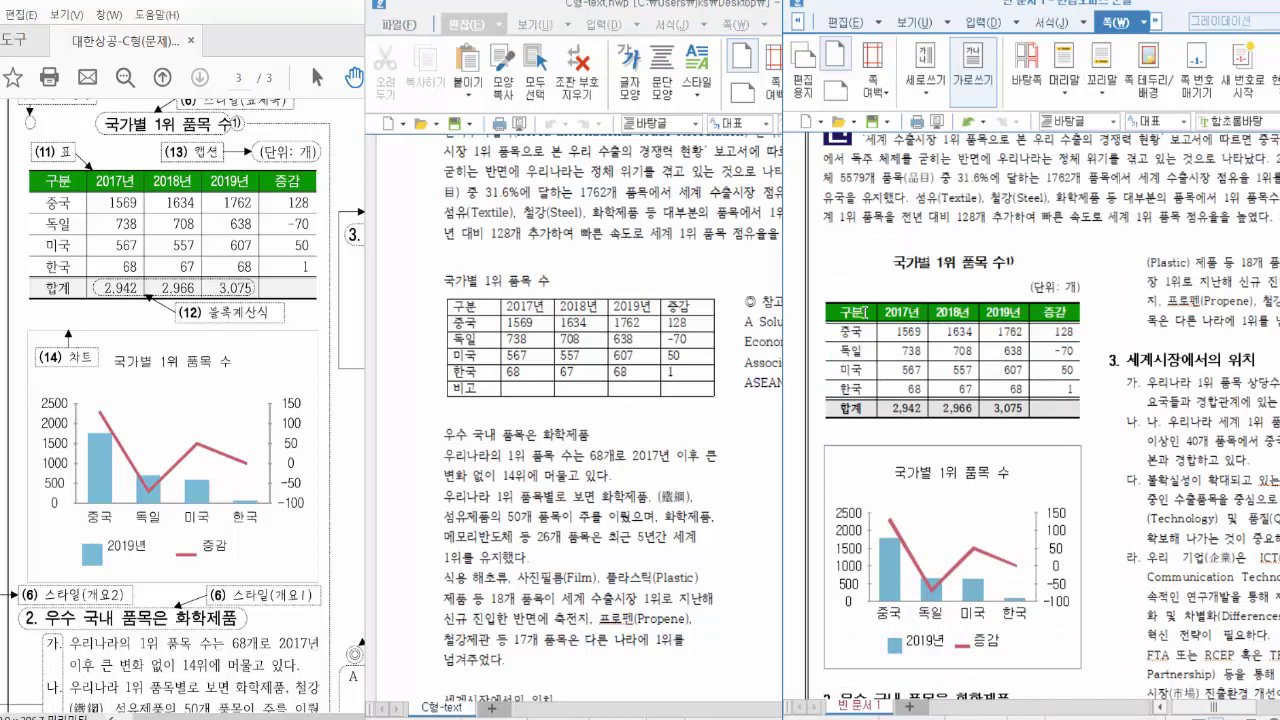
left_click_drag(862, 313, 1055, 390)
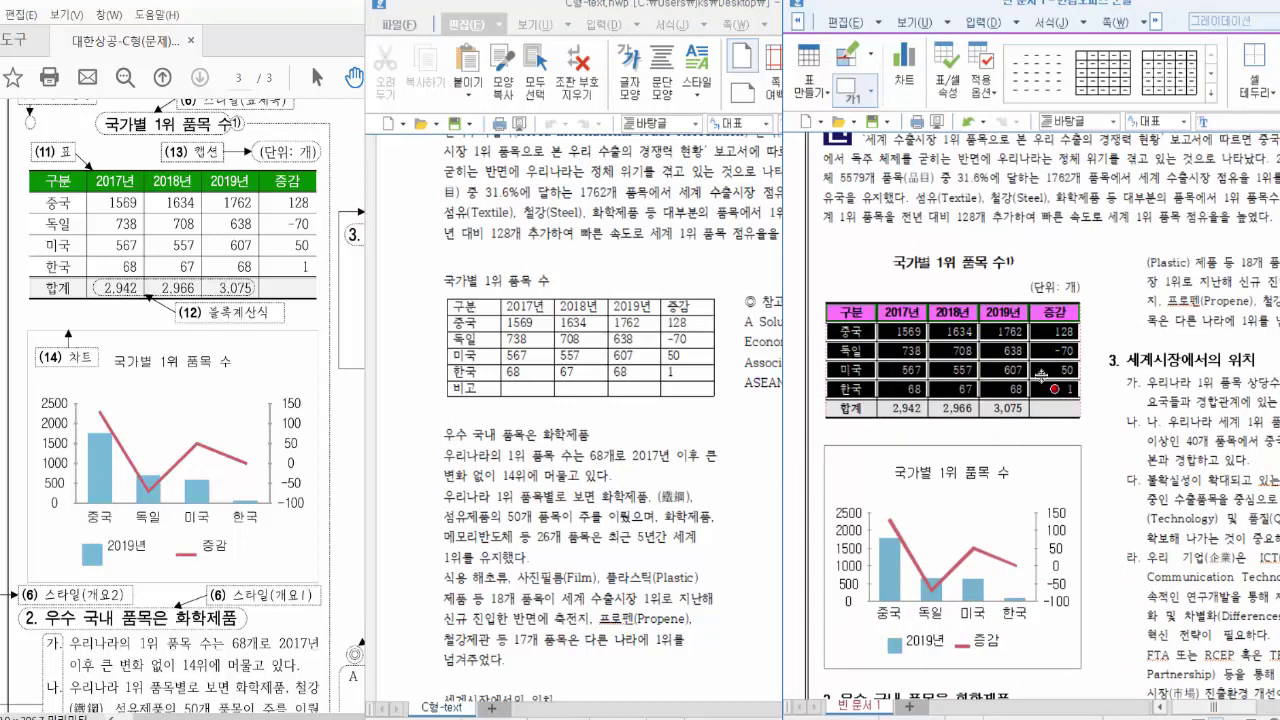
scroll(1100, 414, "down", 1)
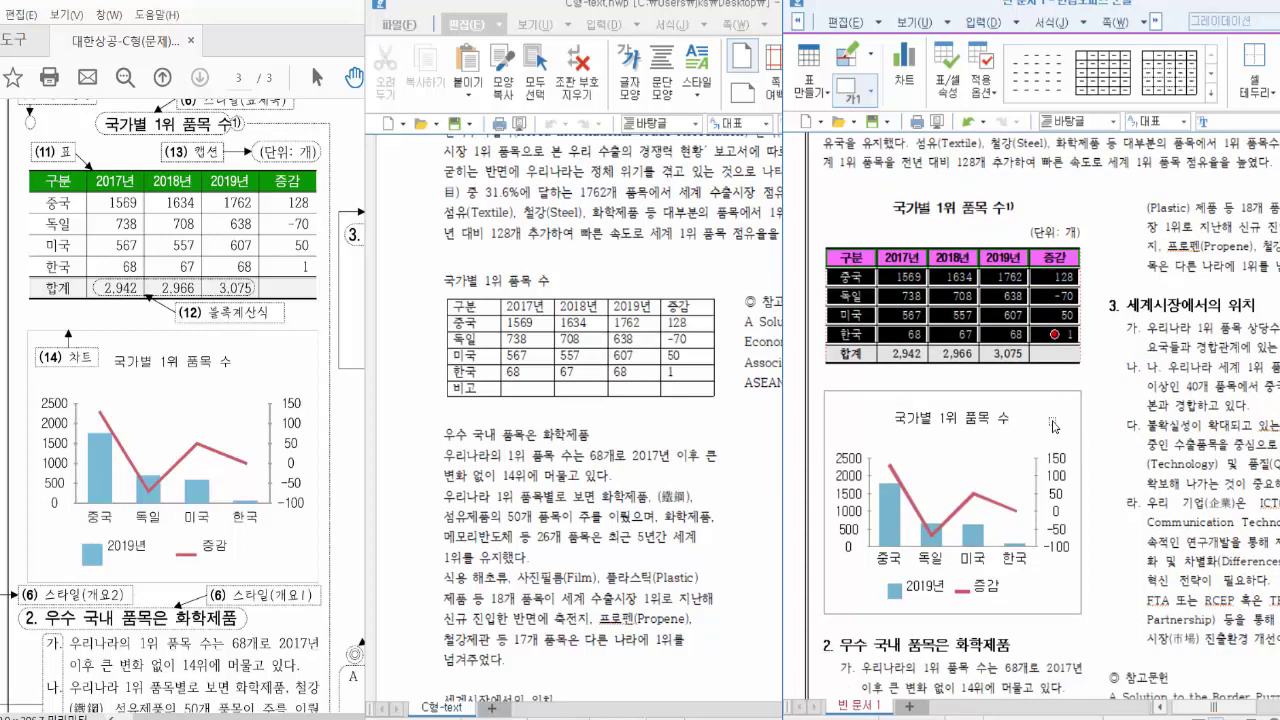
- Cut the 국가별 1위 품목 수 chart and paste it back on the blank line under the table
left_click(1054, 427)
right_click(1053, 427)
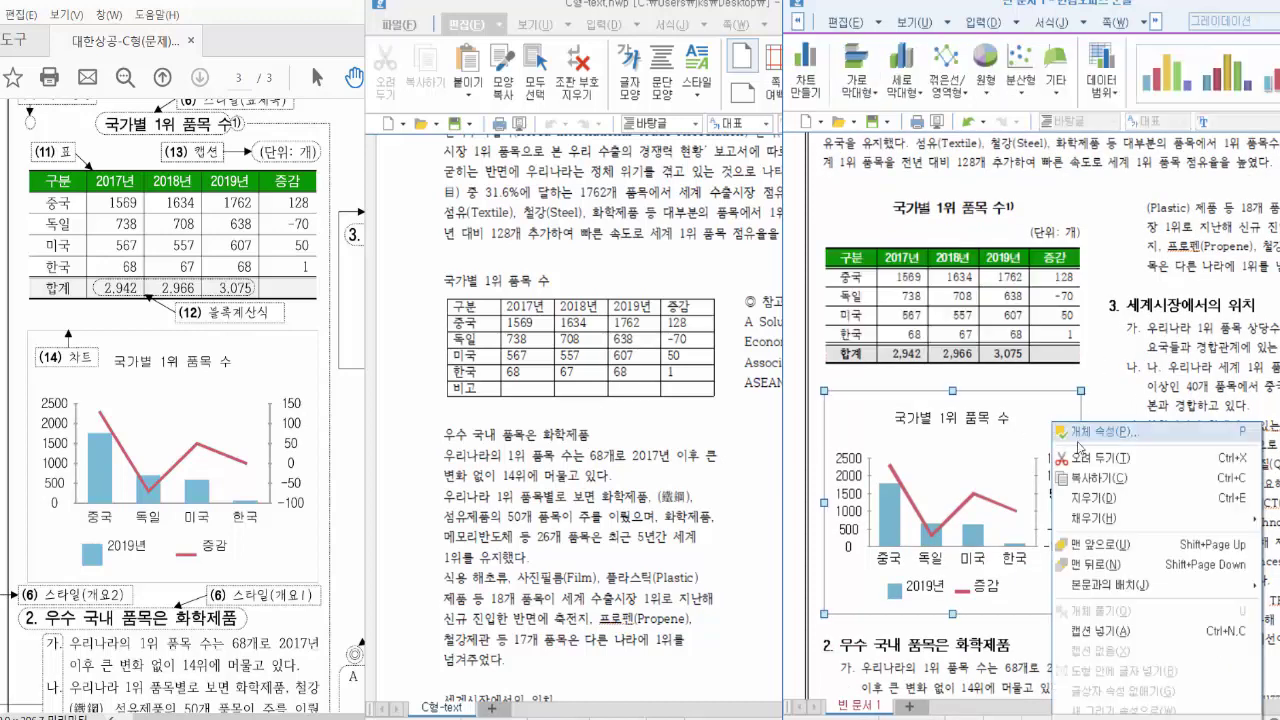
left_click(1080, 463)
key("Delete")
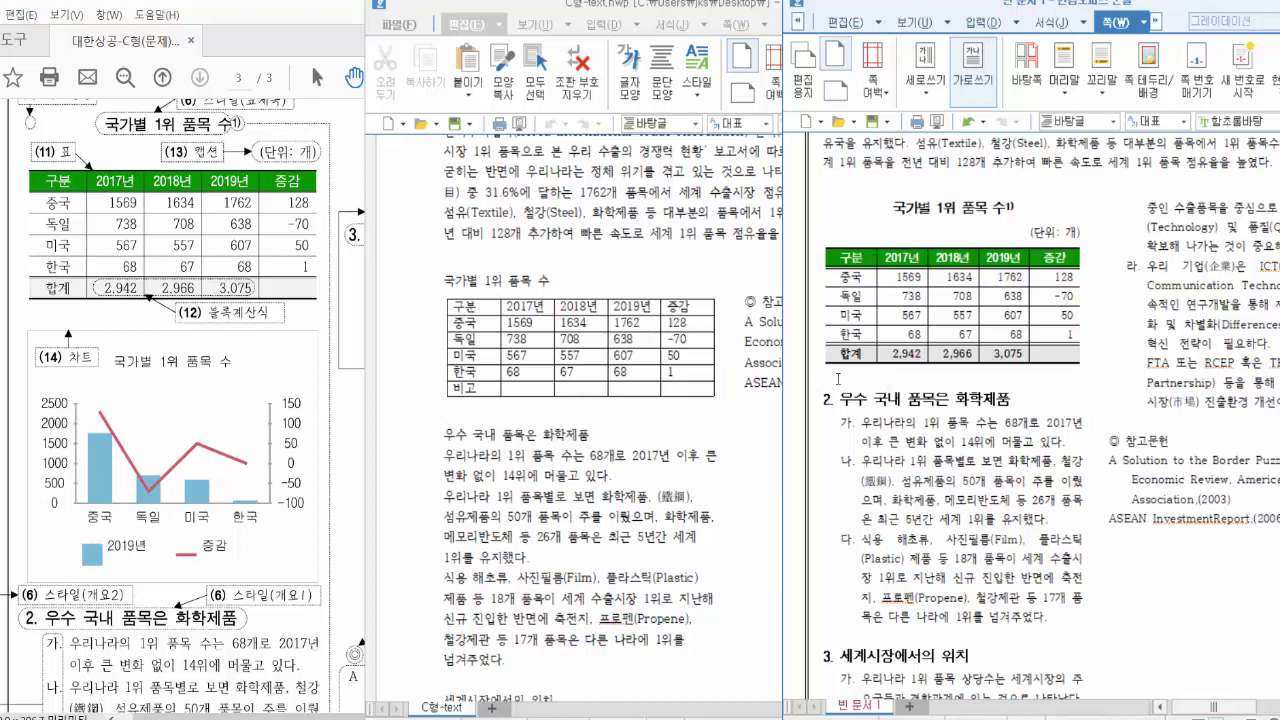
right_click(838, 378)
left_click(872, 398)
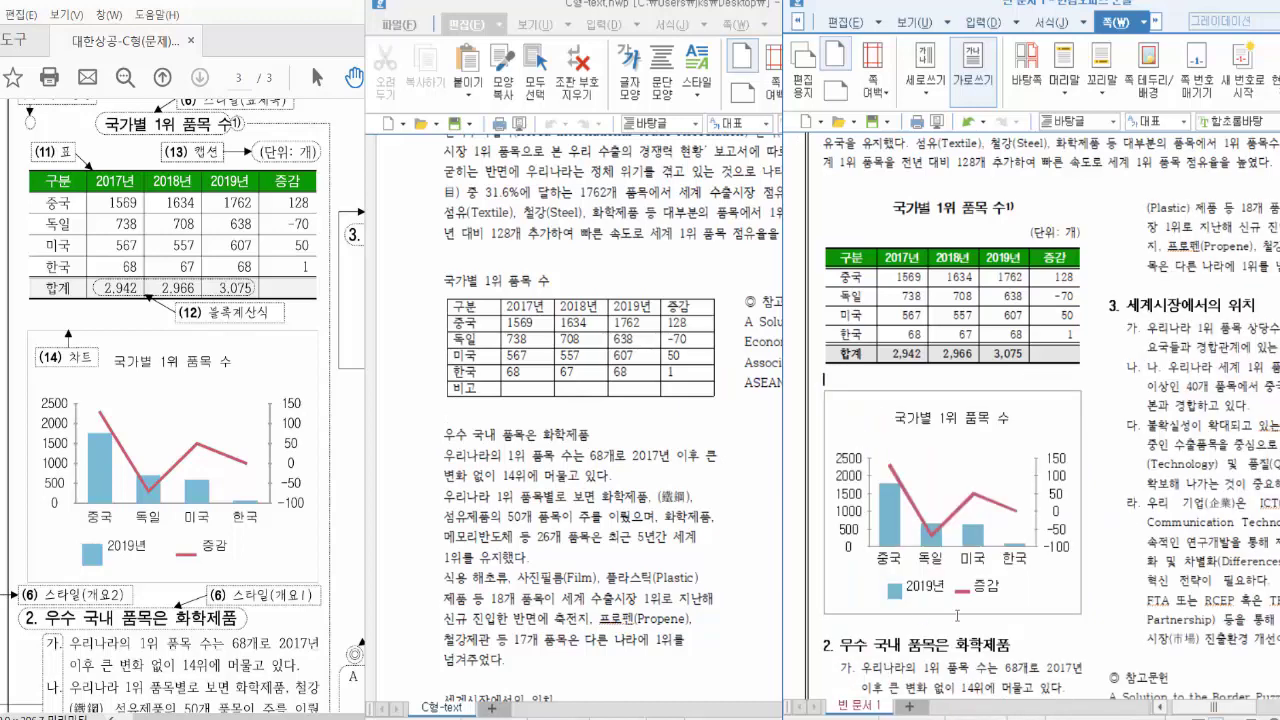
- Examine the spacing around the table, the chart and the section 2 heading, down to the footnote and footer
scroll(1135, 523, "down", 3)
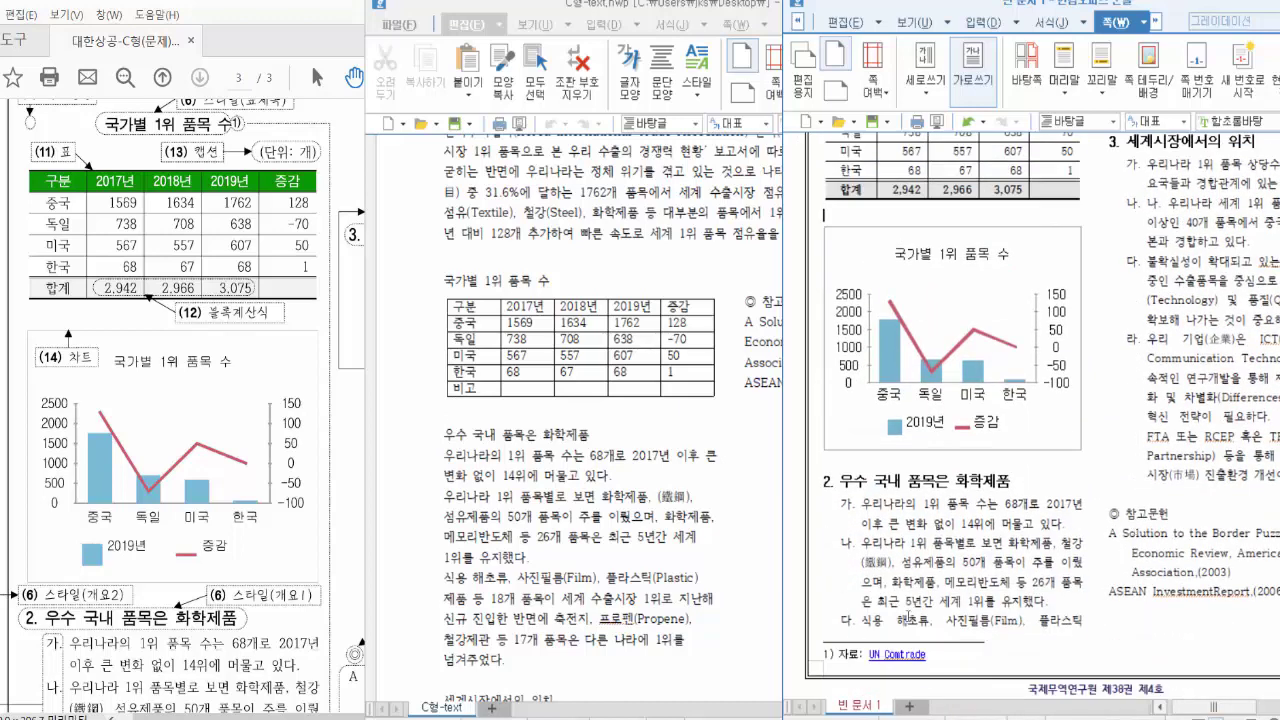
scroll(1101, 361, "up", 4)
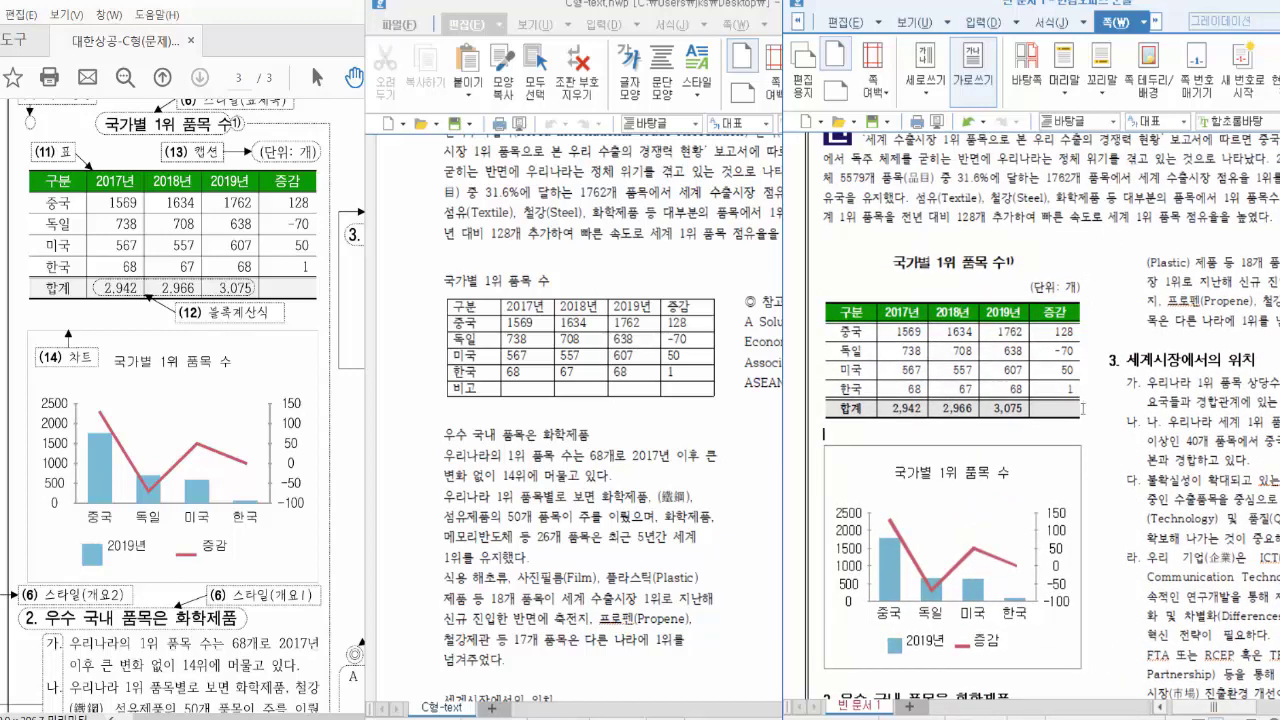
scroll(1085, 420, "down", 5)
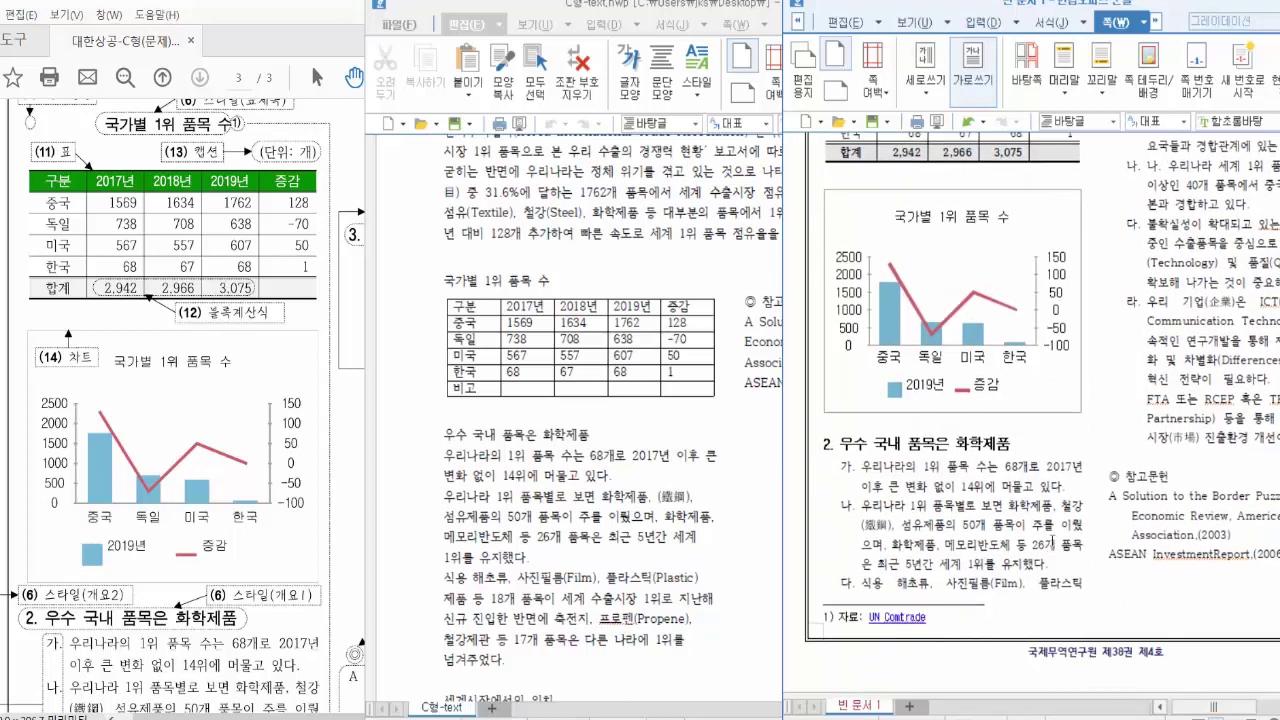
scroll(1053, 543, "up", 4)
scroll(1076, 517, "up", 1)
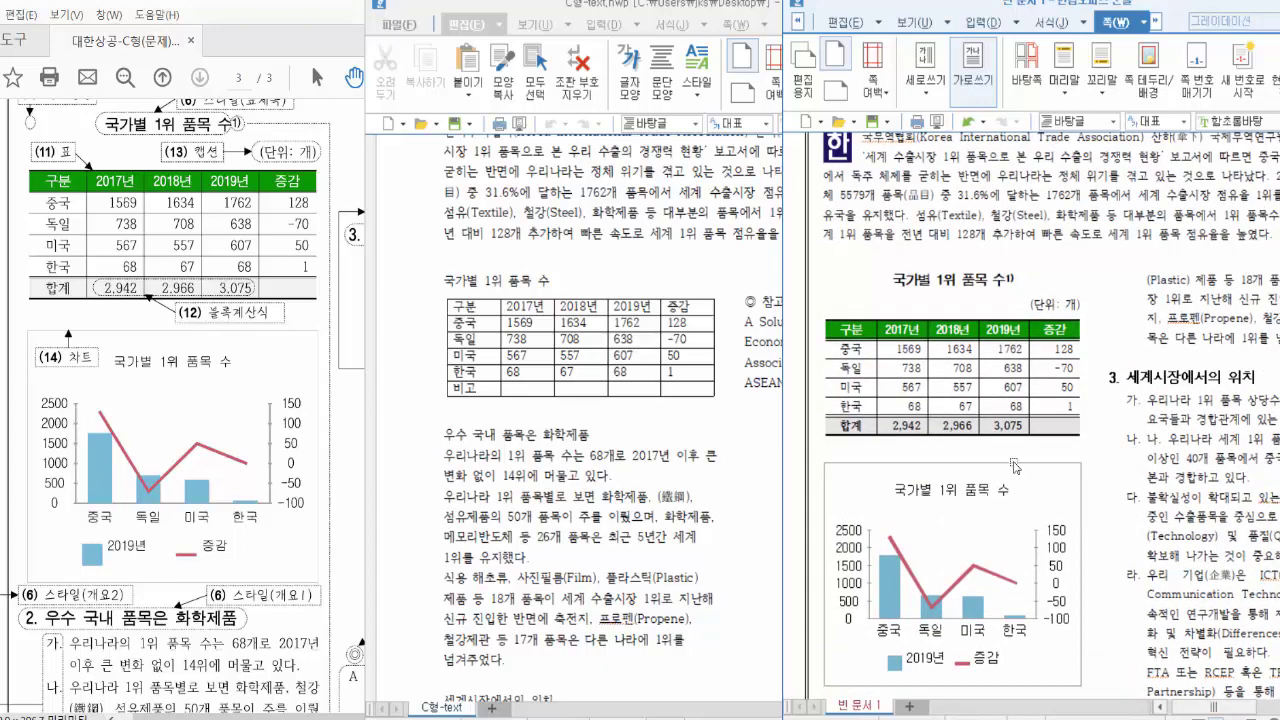
- Bring the exam sheet PDF to the front and arrange its window beside the 빈 문서 1 window for comparison
left_click(263, 3)
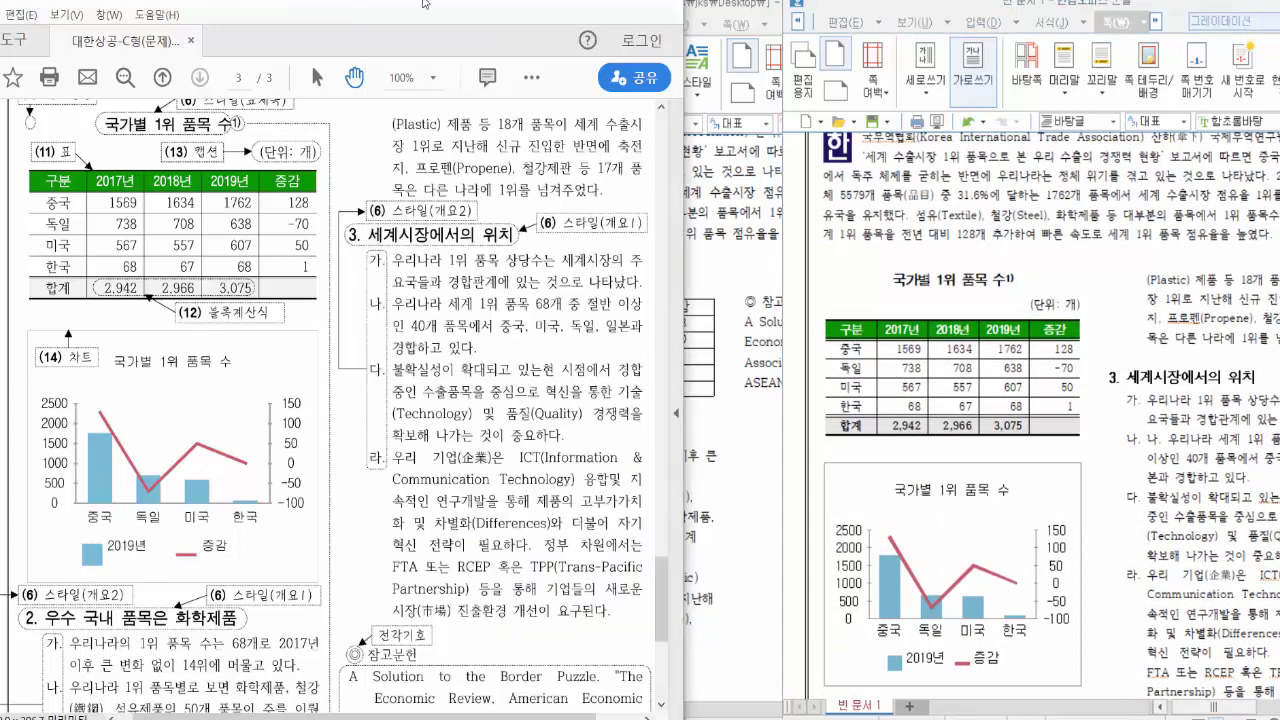
left_click_drag(422, 3, 478, 2)
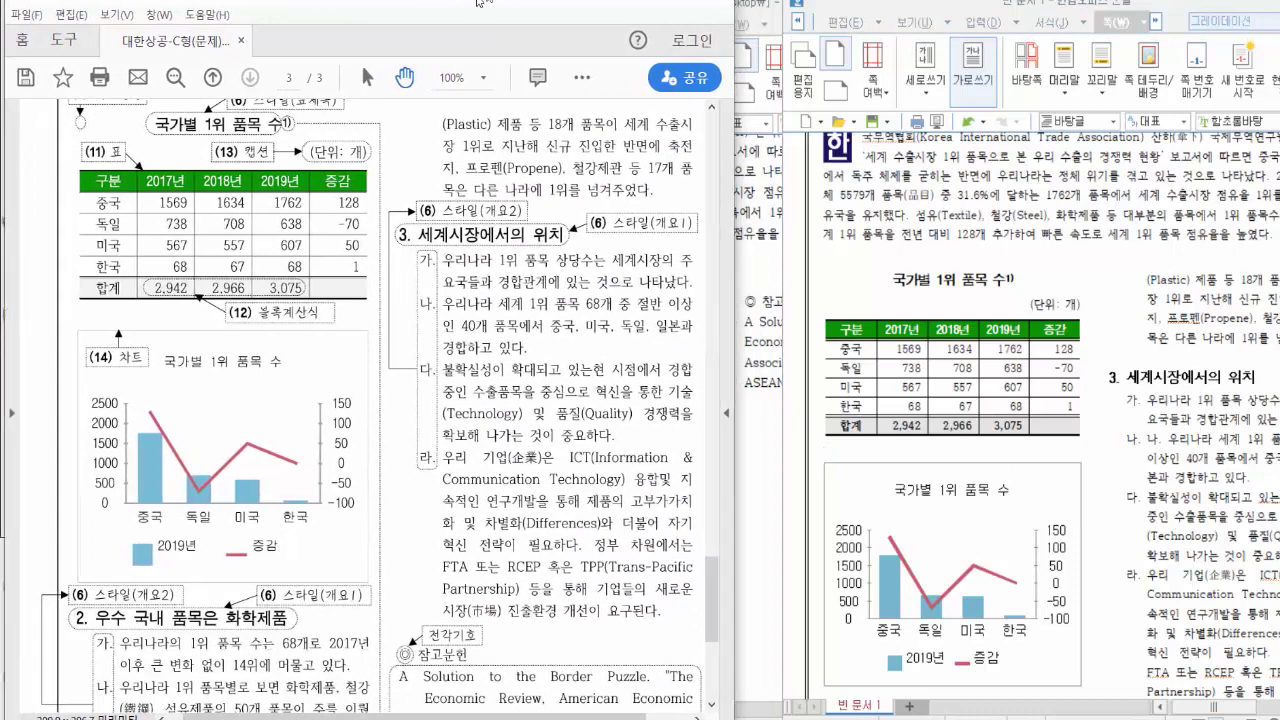
left_click_drag(852, 4, 753, 2)
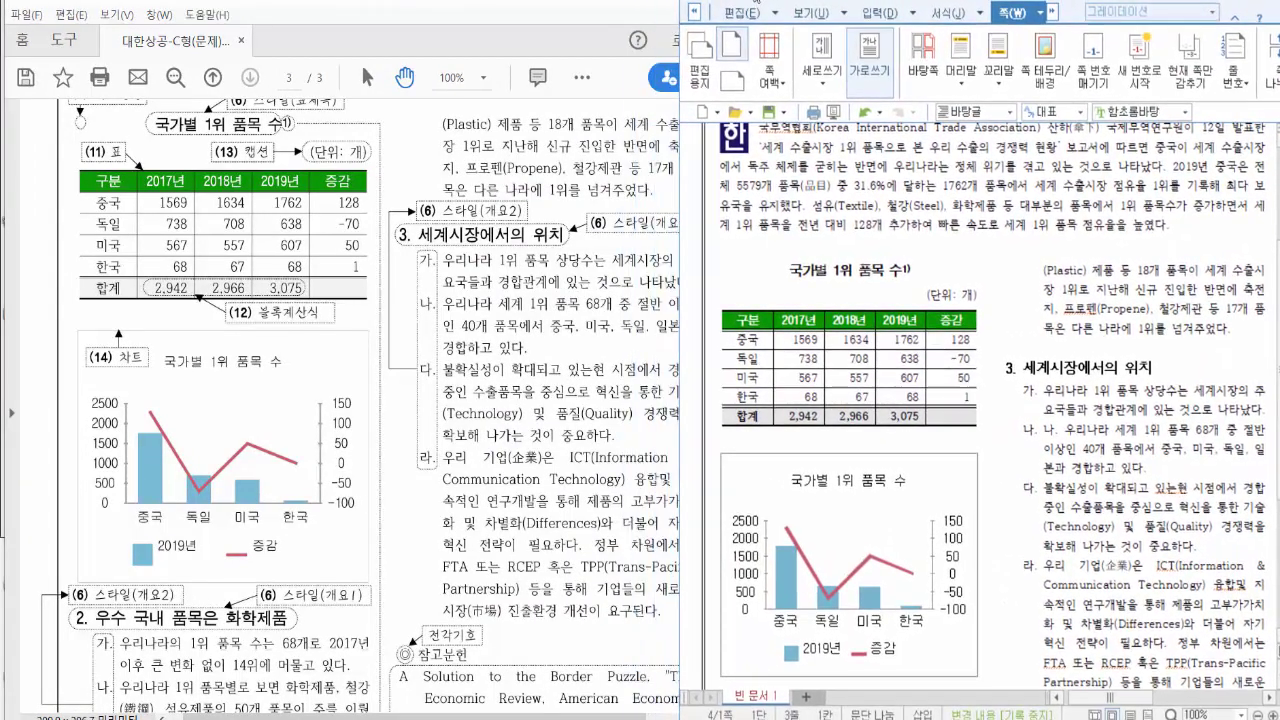